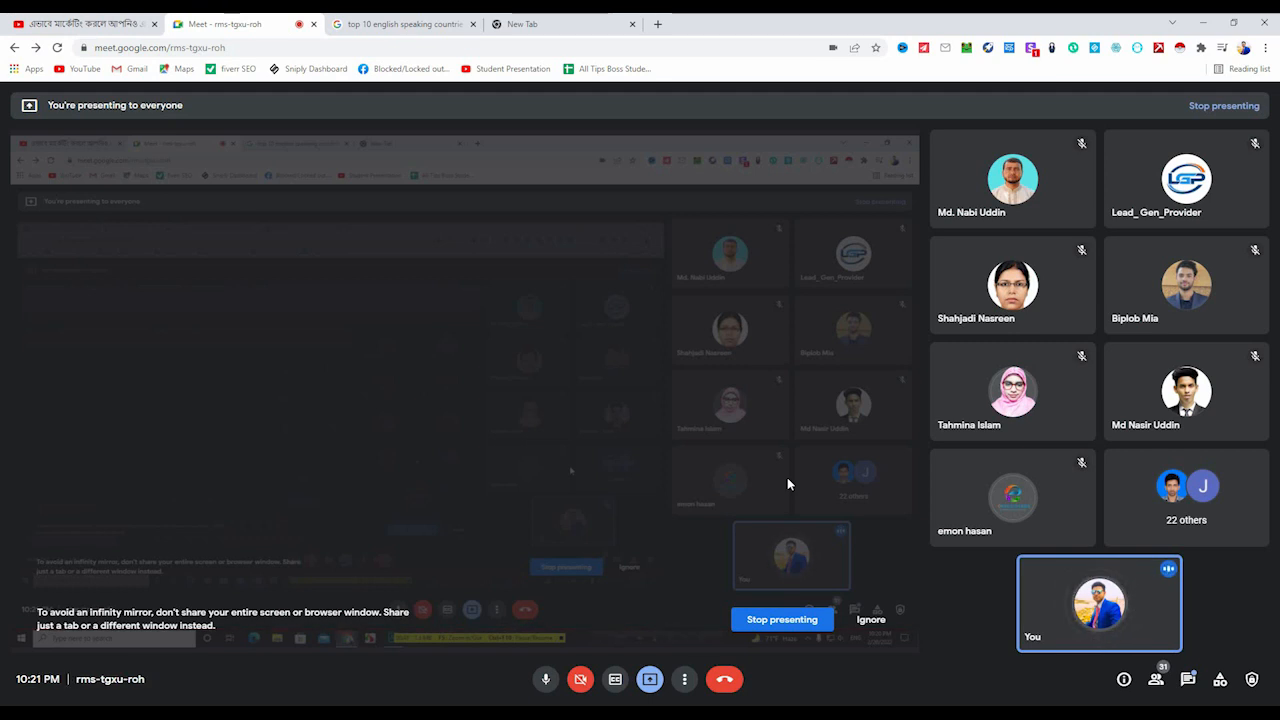
Open Google Sheets from the new browser tab's Google apps list and create a blank spreadsheet.
left_click(560, 22)
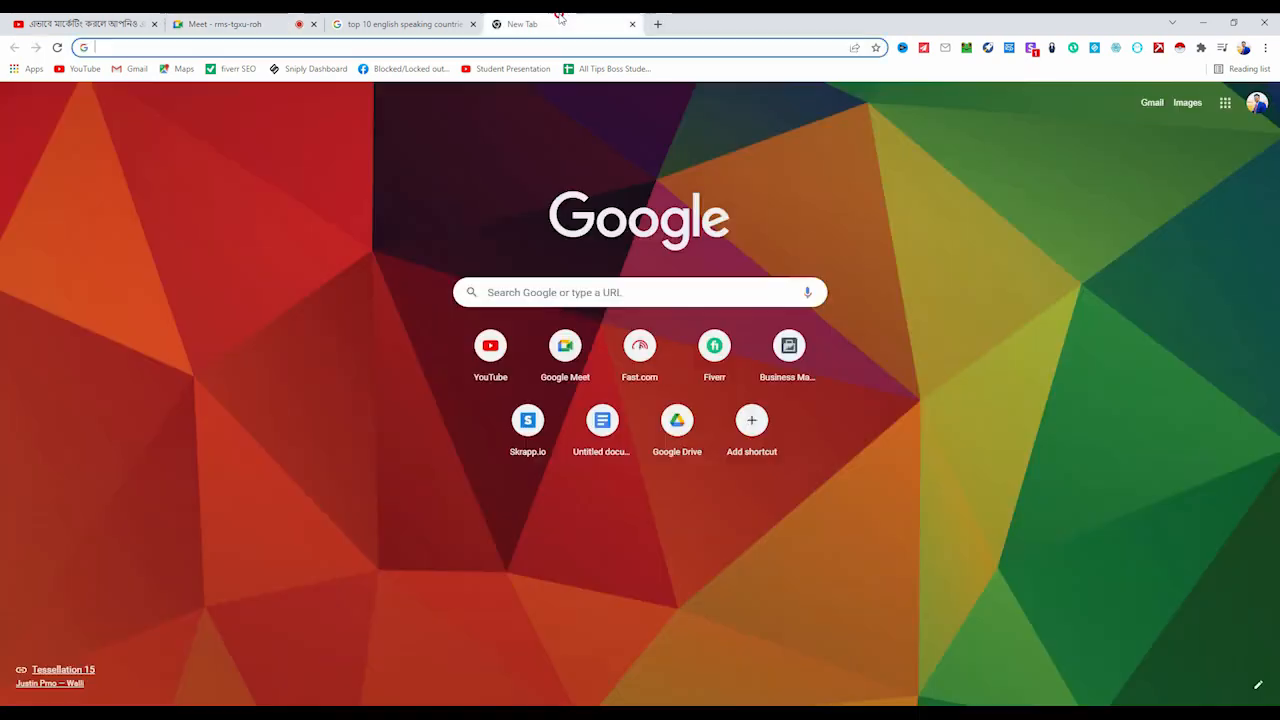
left_click(952, 202)
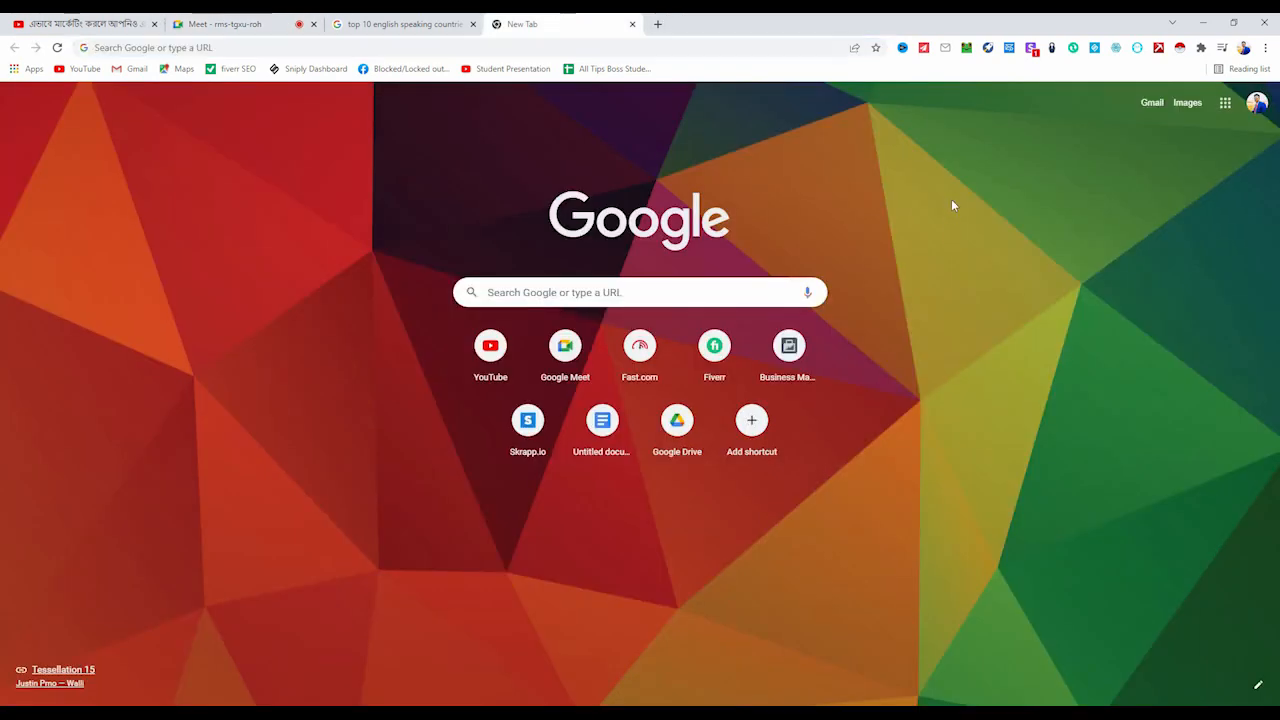
left_click(692, 49)
left_click(938, 141)
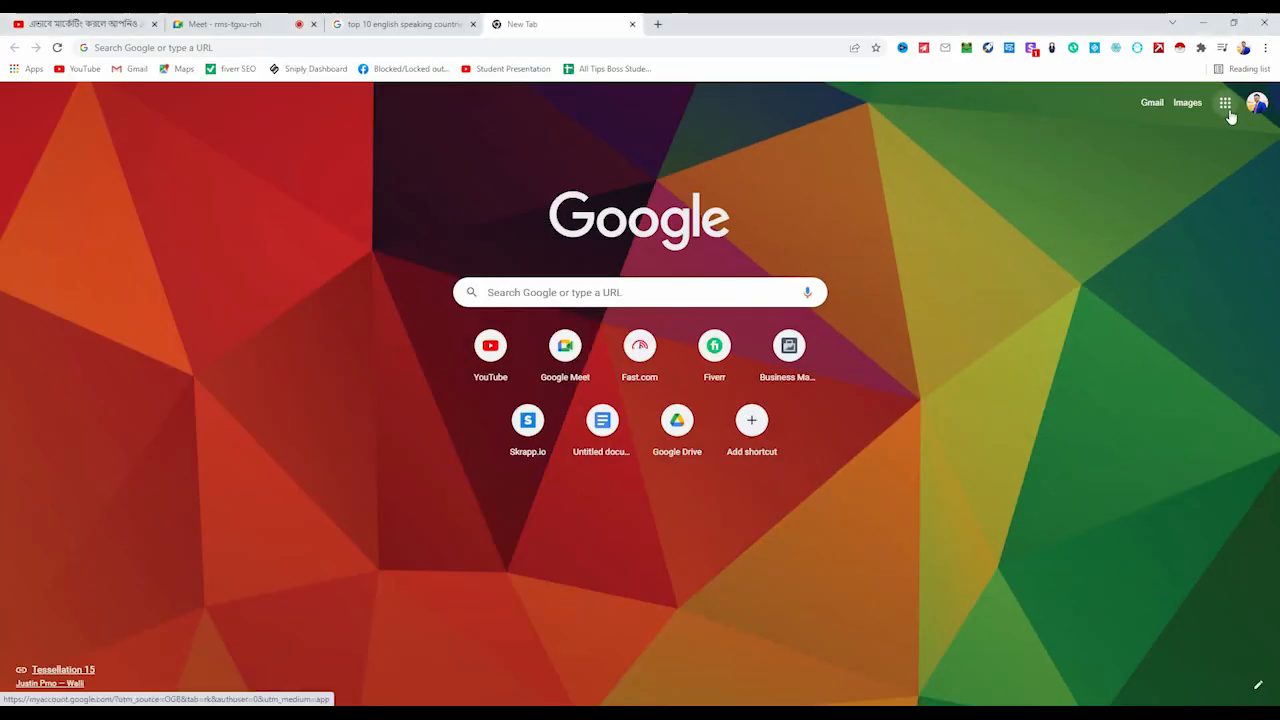
left_click(1195, 97)
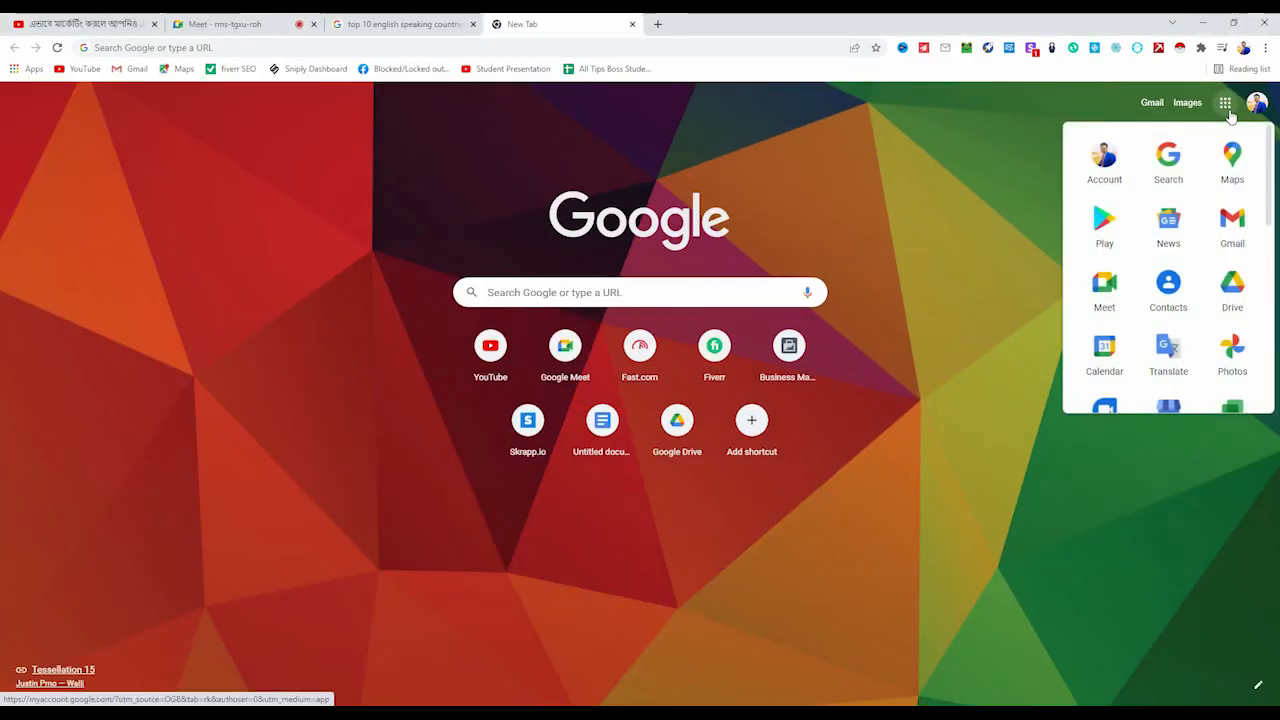
scroll(1170, 245, "down", 3)
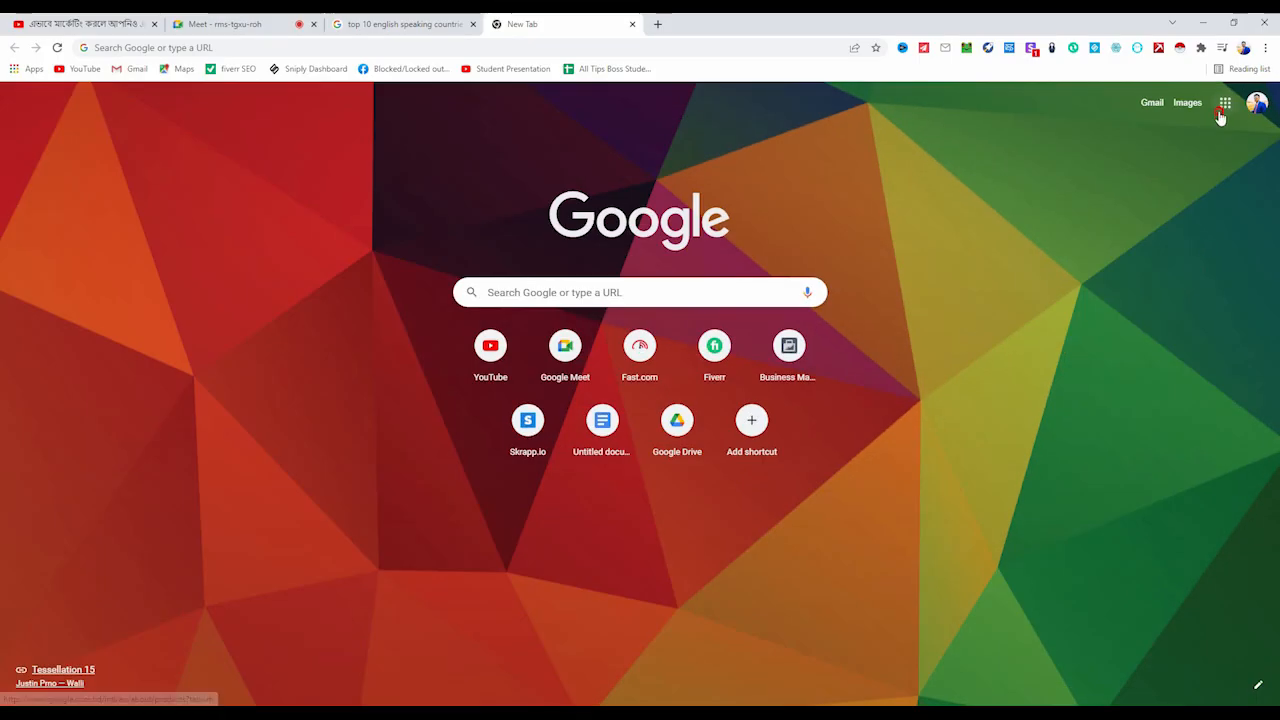
left_click(1212, 72)
scroll(1170, 326, "down", 1)
scroll(1186, 336, "down", 1)
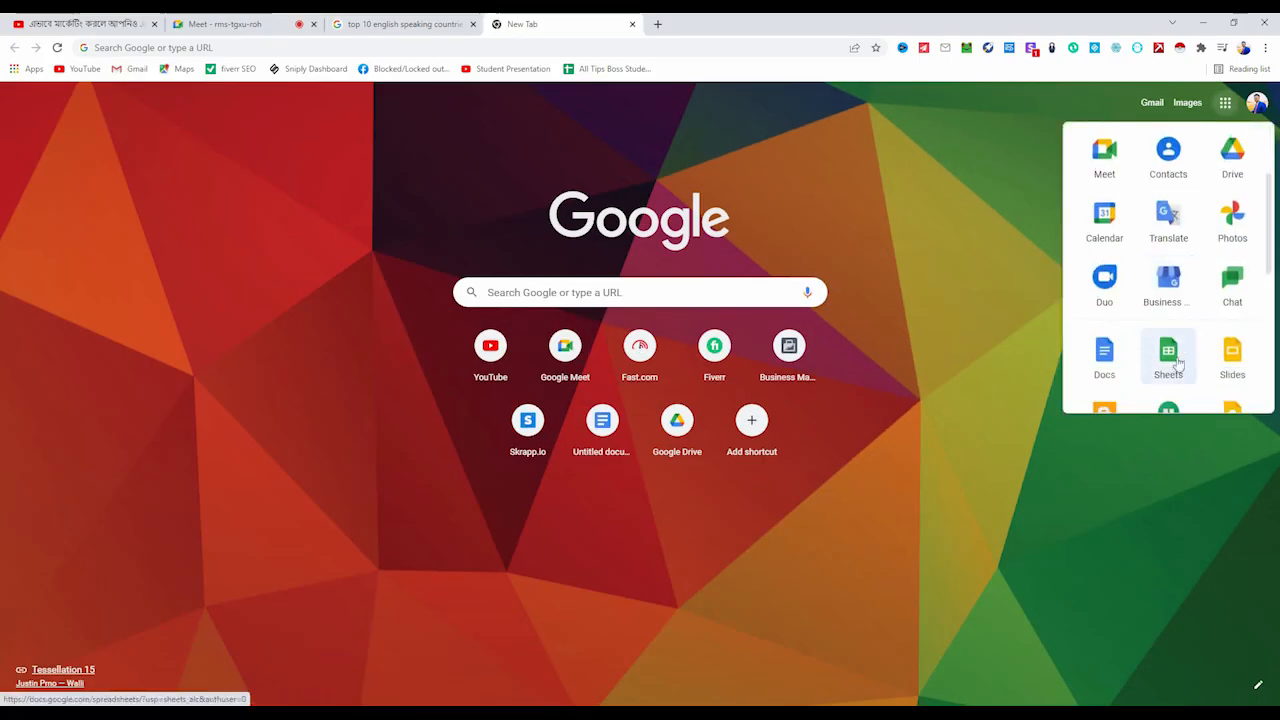
left_click(1178, 366)
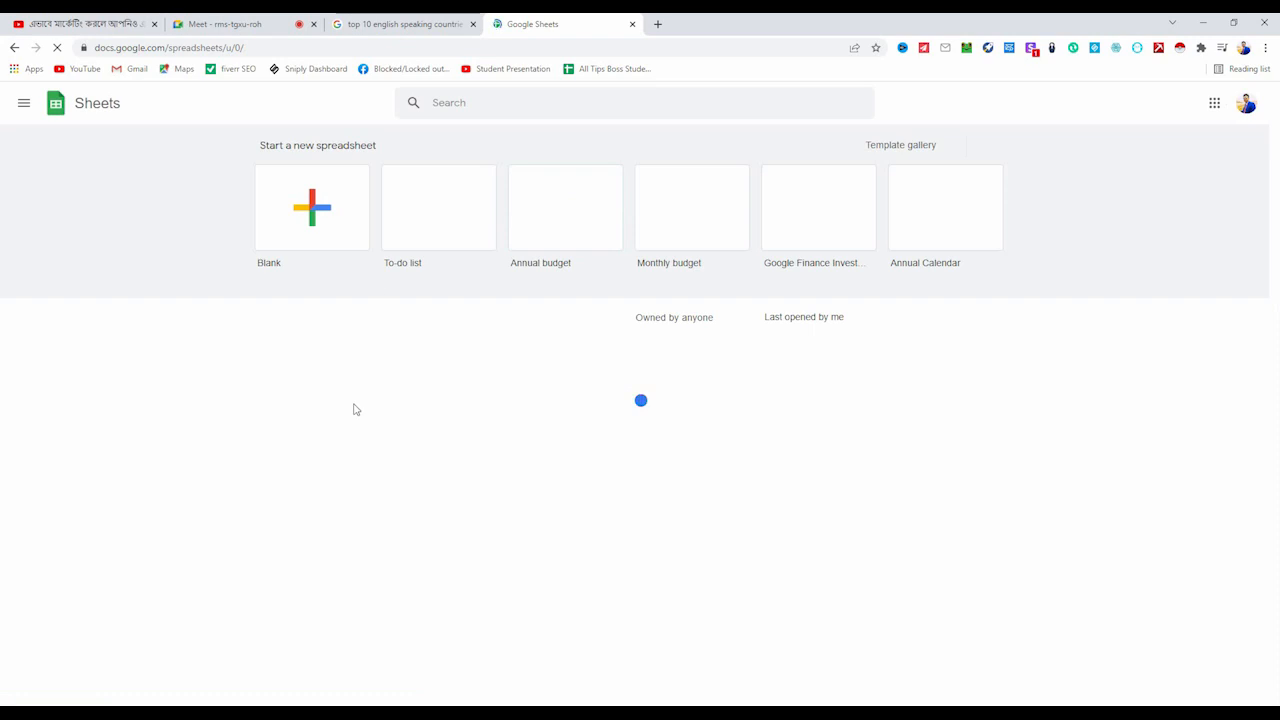
left_click(324, 209)
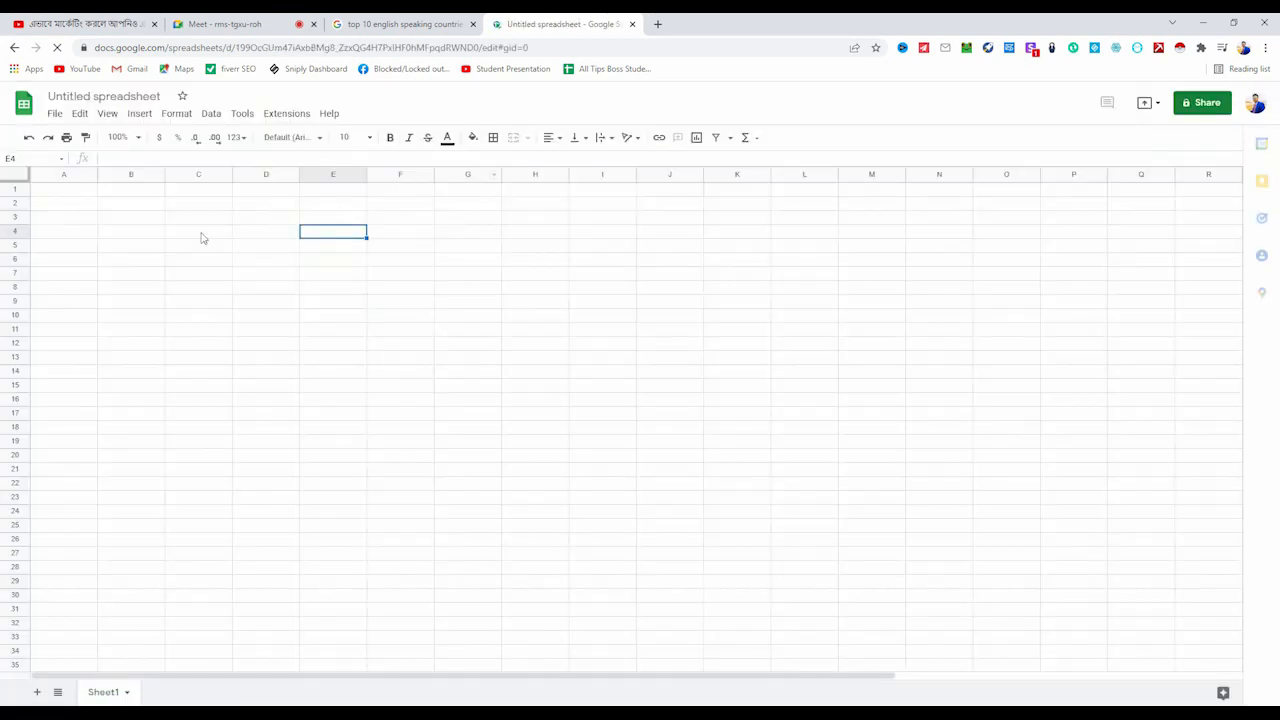
left_click(253, 356)
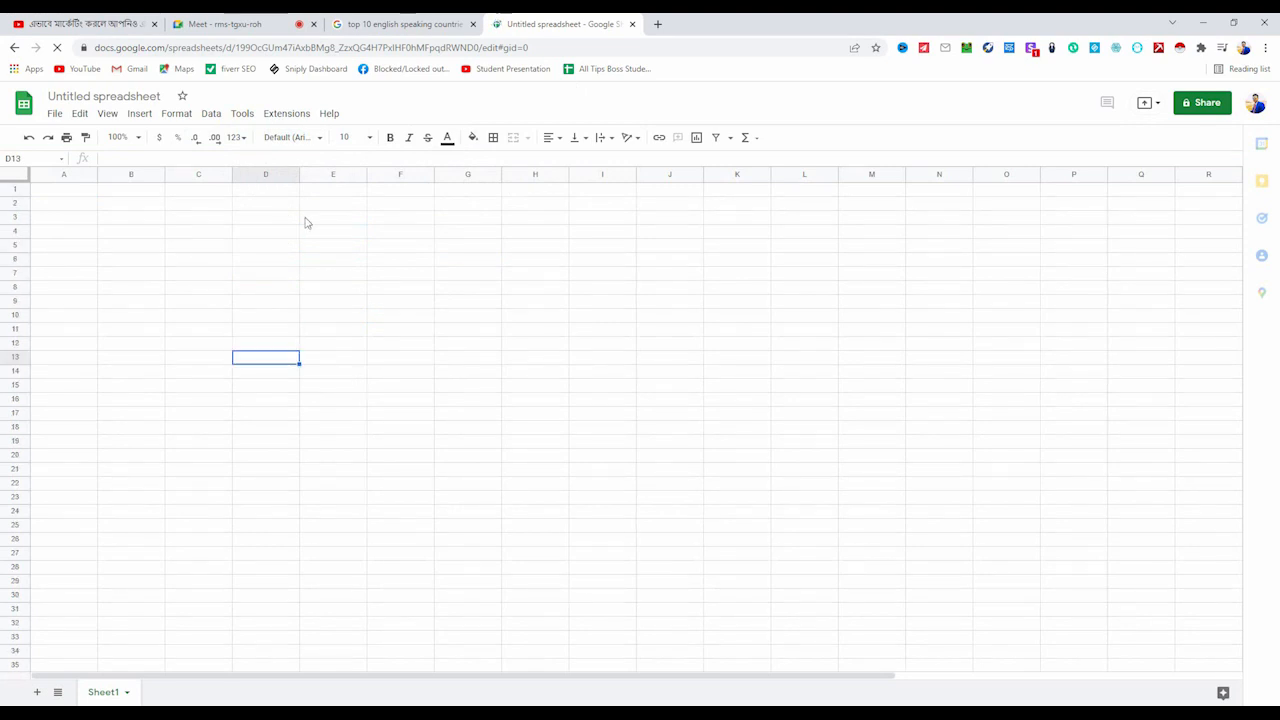
left_click_drag(307, 223, 838, 546)
left_click(82, 342)
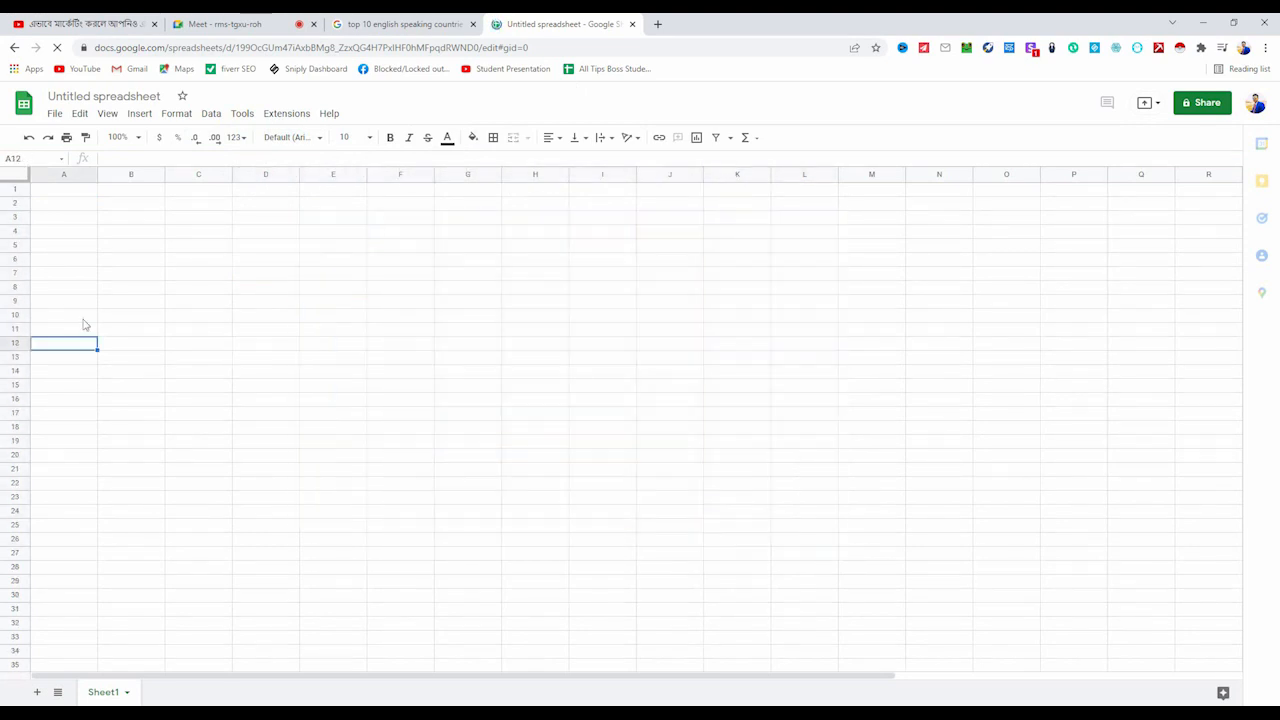
left_click_drag(76, 279, 742, 540)
left_click(530, 490)
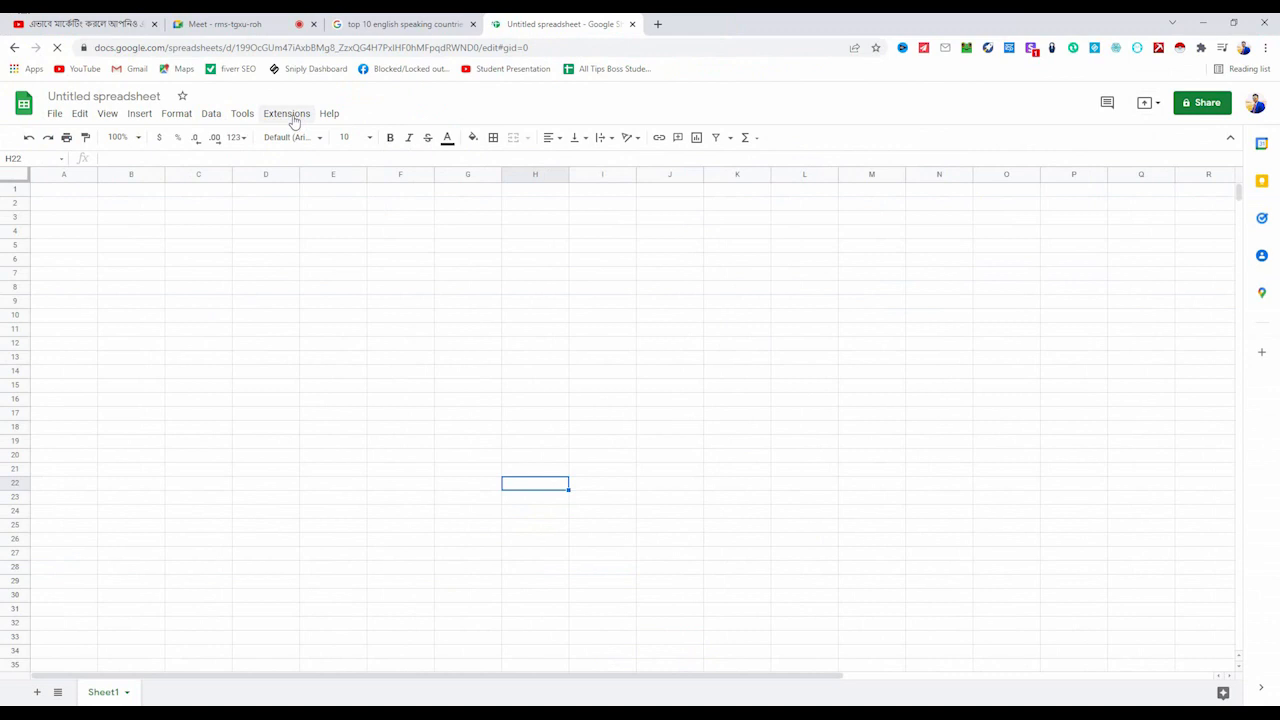
left_click(287, 114)
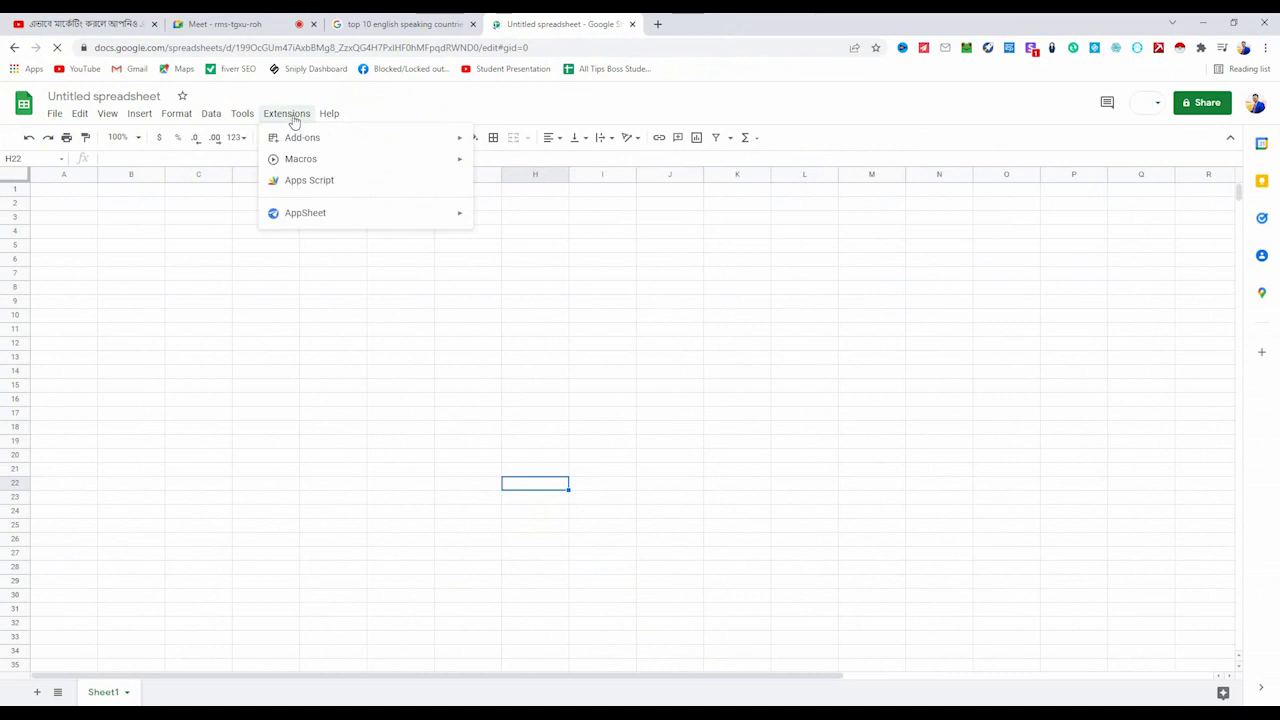
left_click(185, 288)
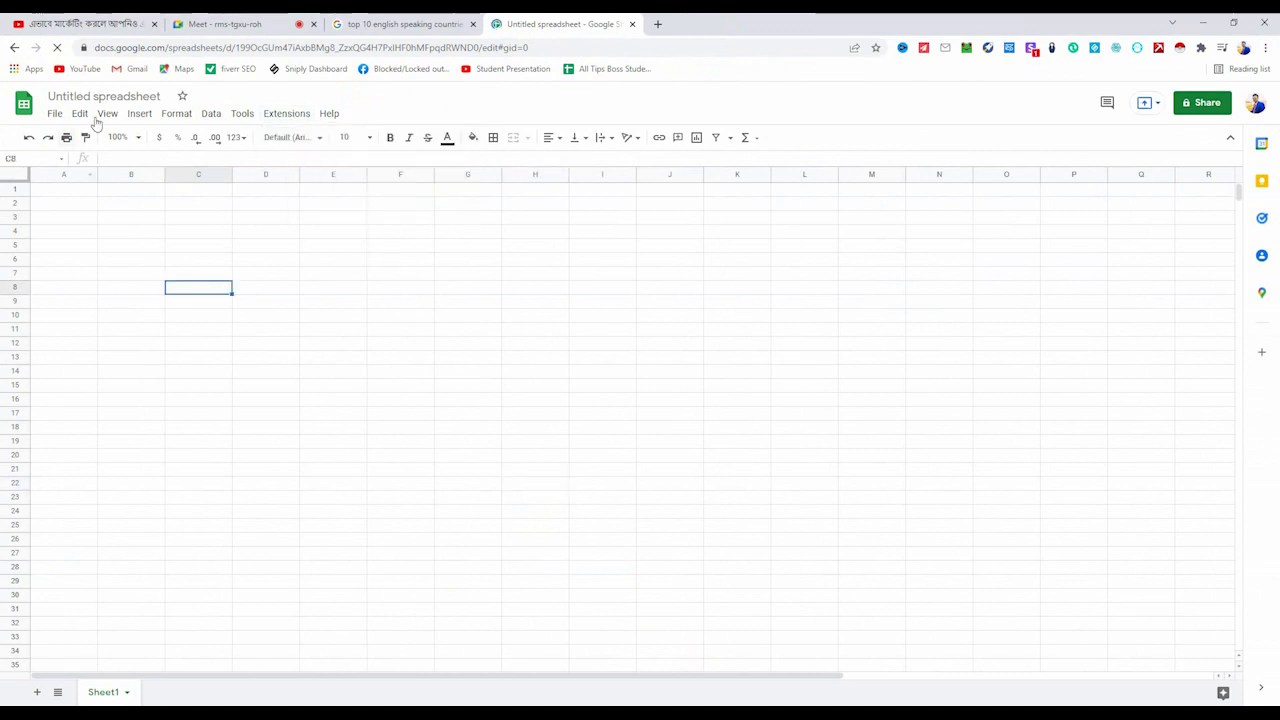
left_click(659, 24)
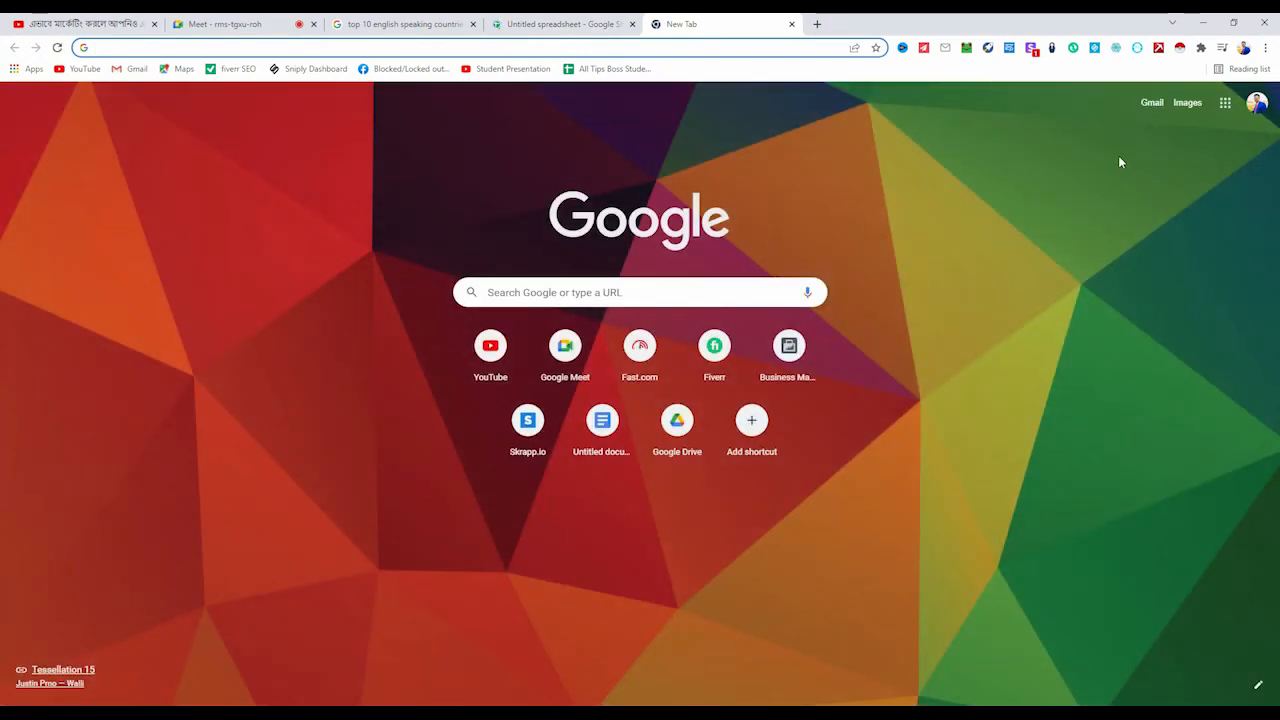
left_click(1225, 102)
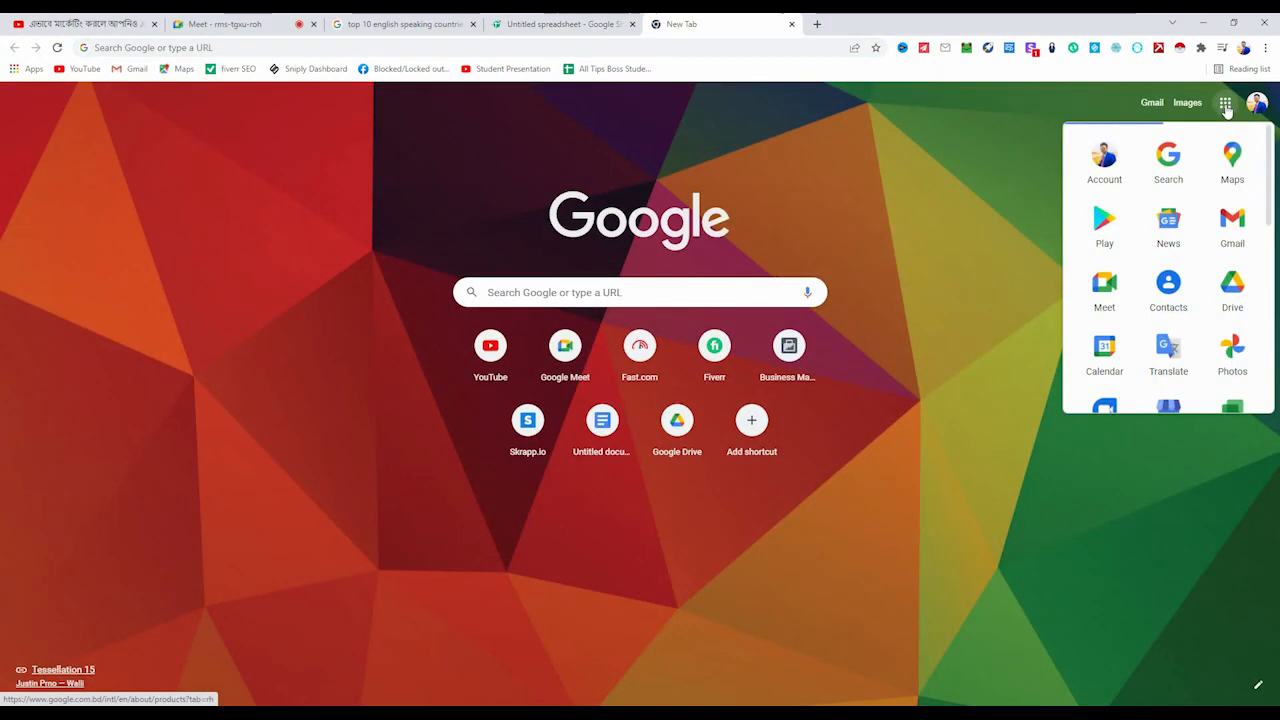
scroll(1200, 267, "down", 2)
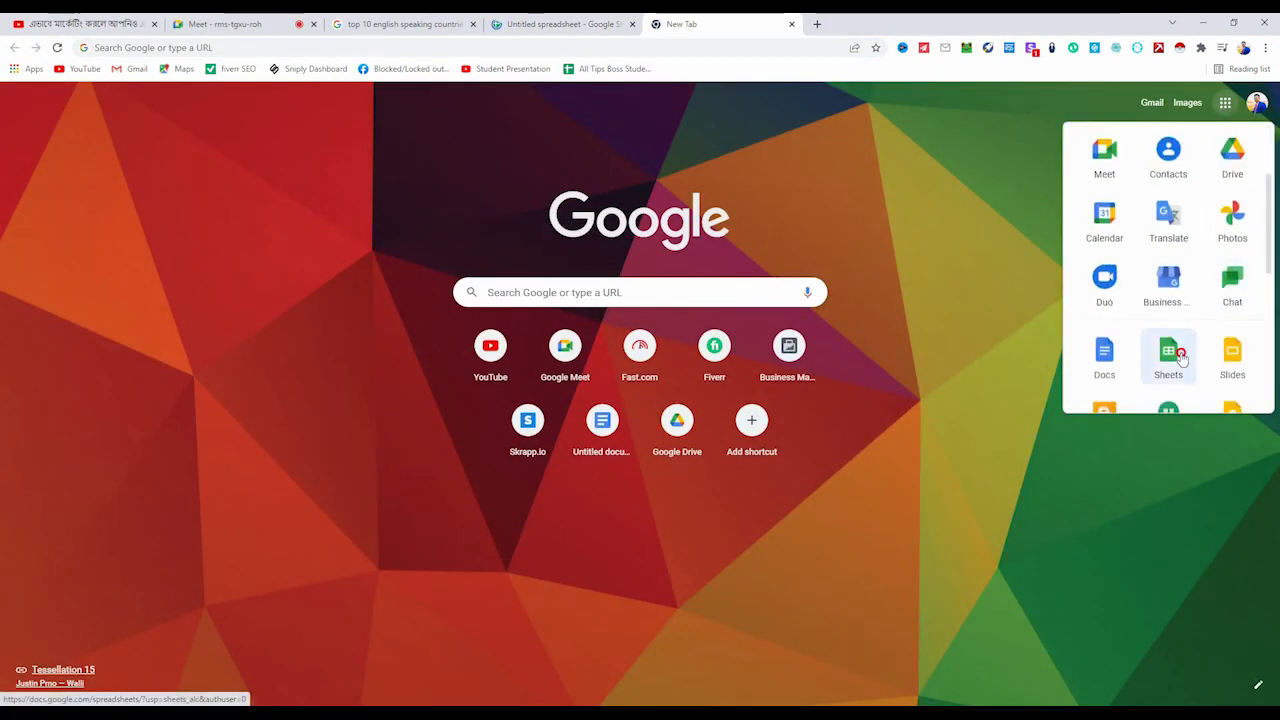
left_click(791, 24)
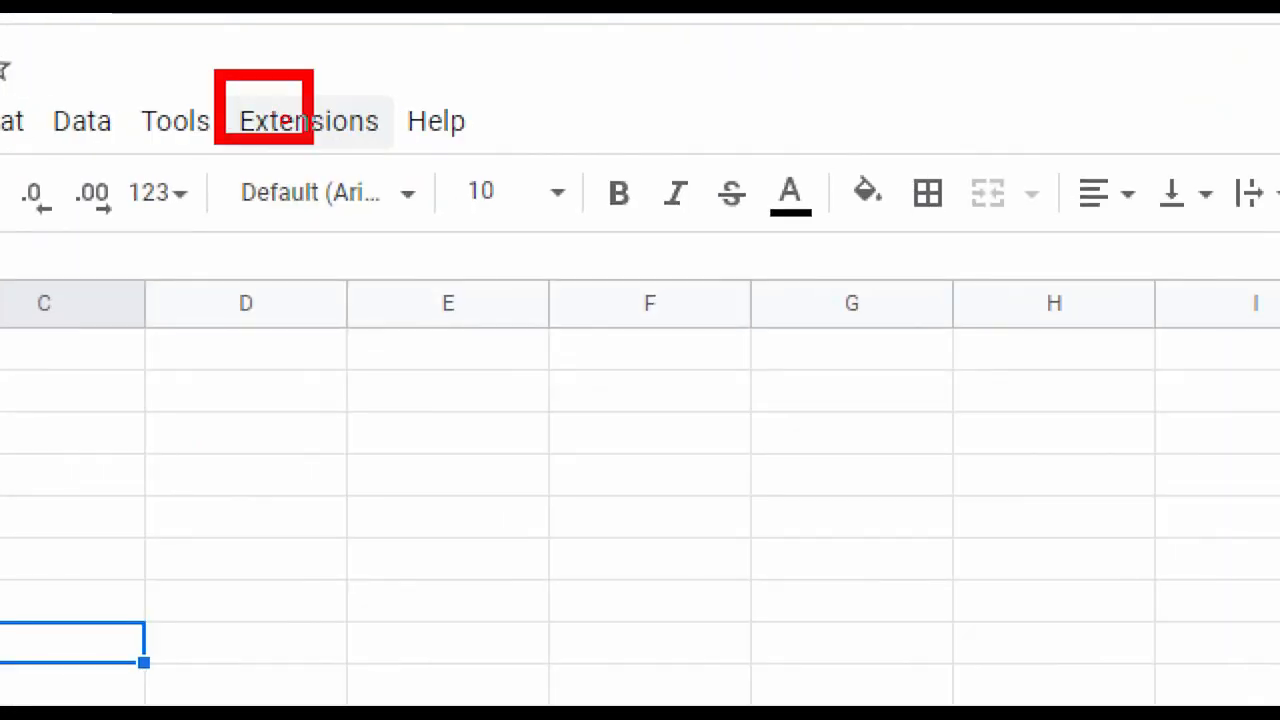
Open the Google Workspace Marketplace from the spreadsheet to get add-ons.
left_click(313, 124)
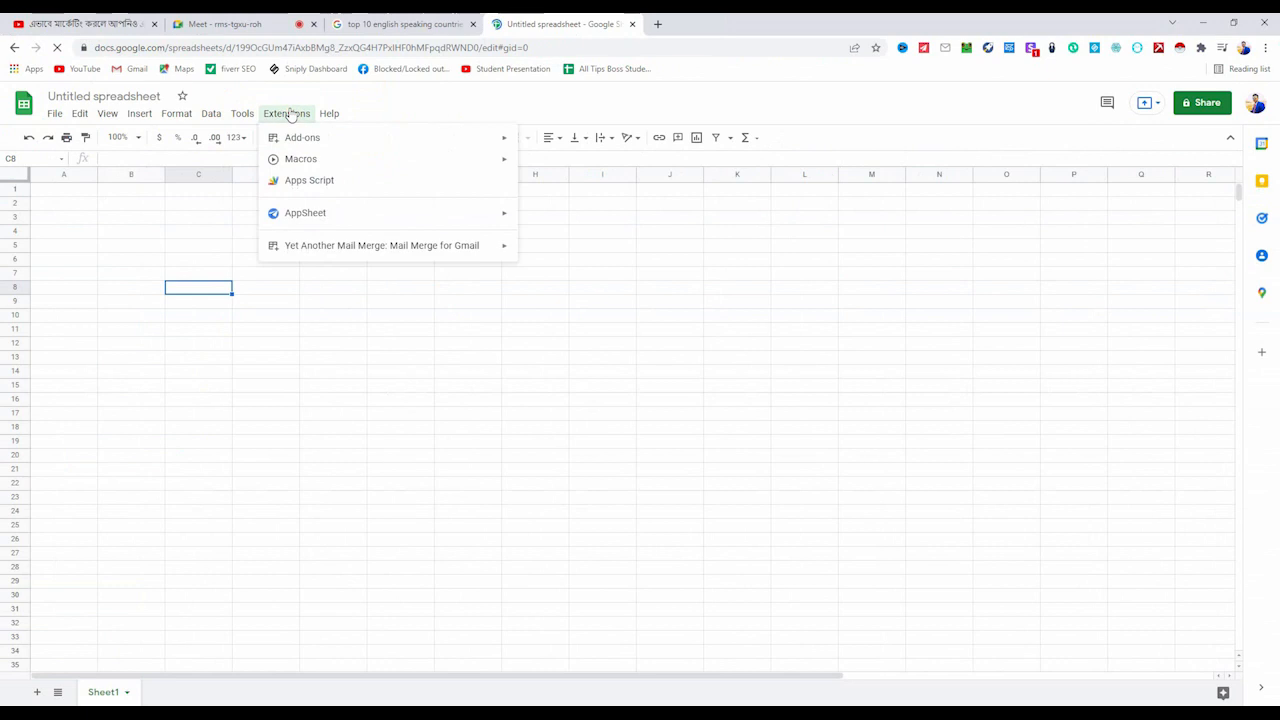
mouse_move(323, 140)
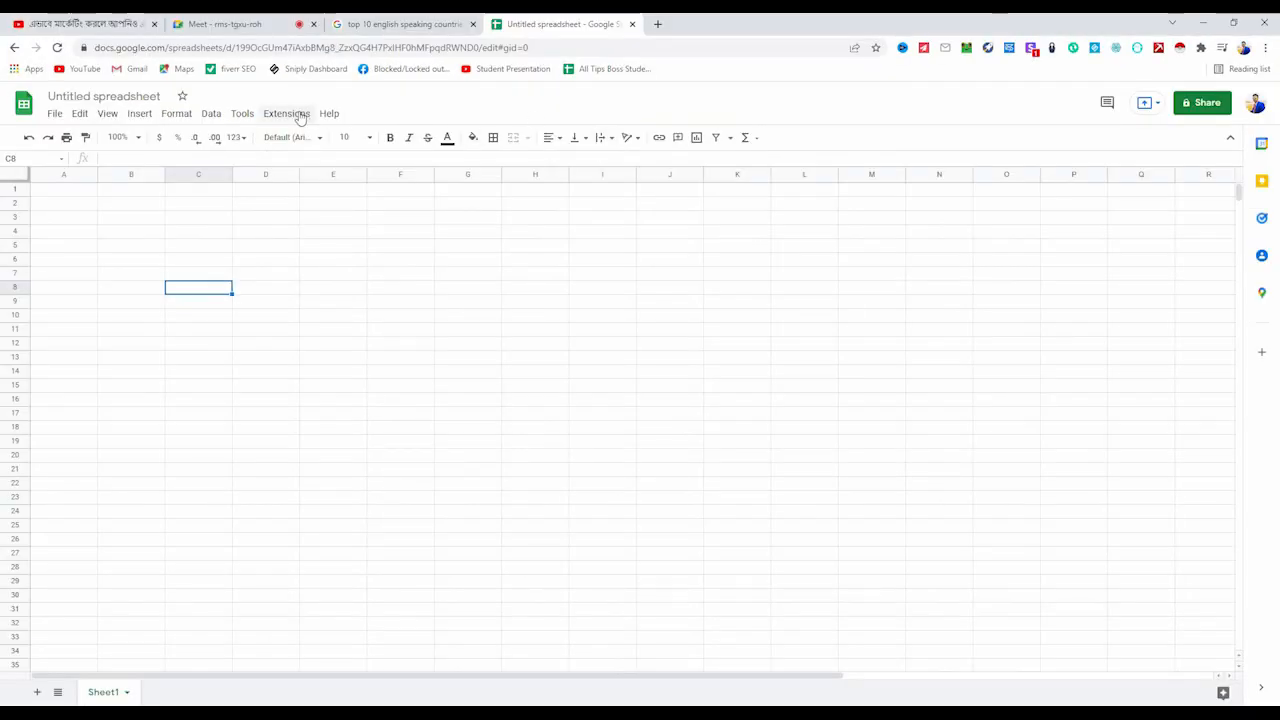
left_click(300, 117)
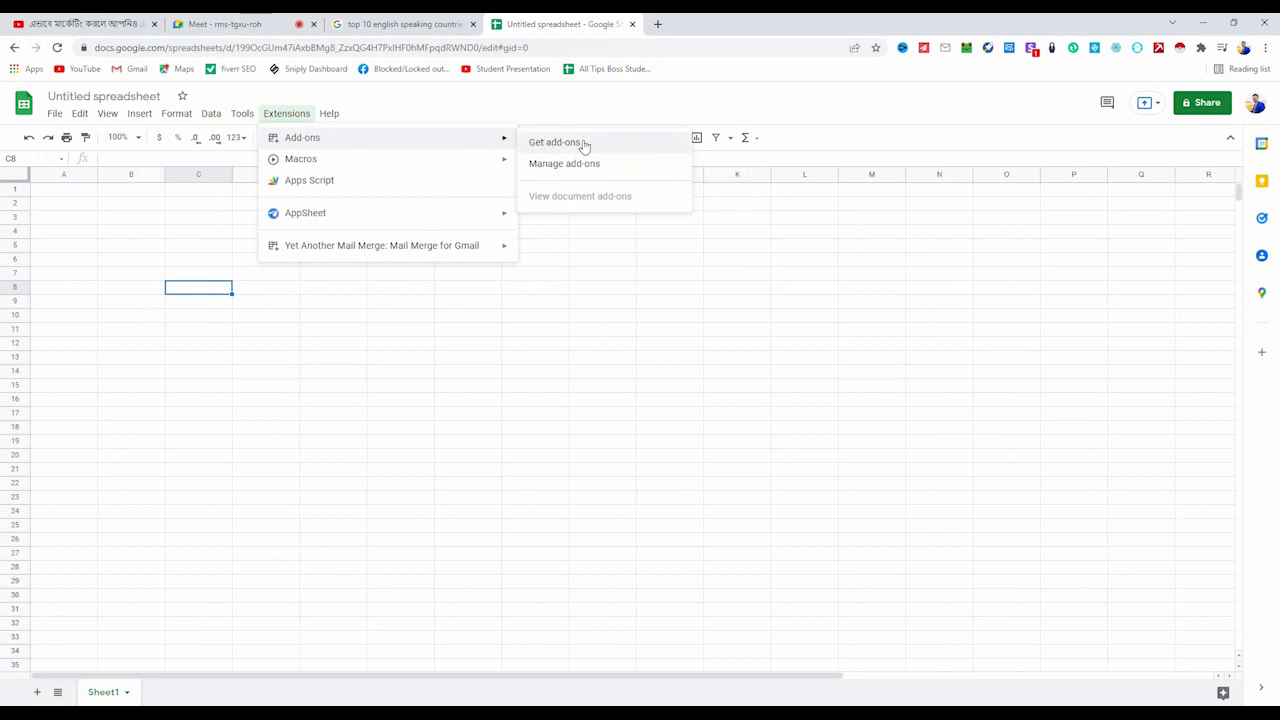
left_click(586, 145)
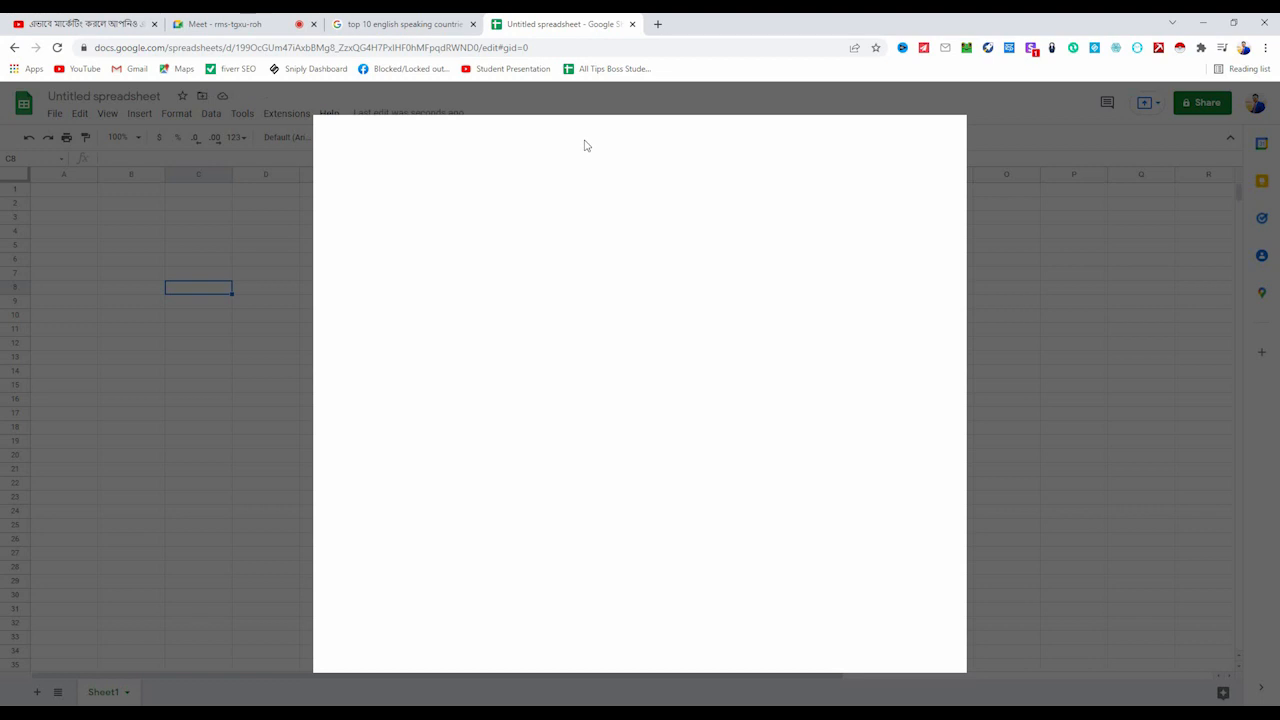
Search the marketplace apps for "yet another mail marge", shortening the query to "yet another".
scroll(600, 395, "down", 4)
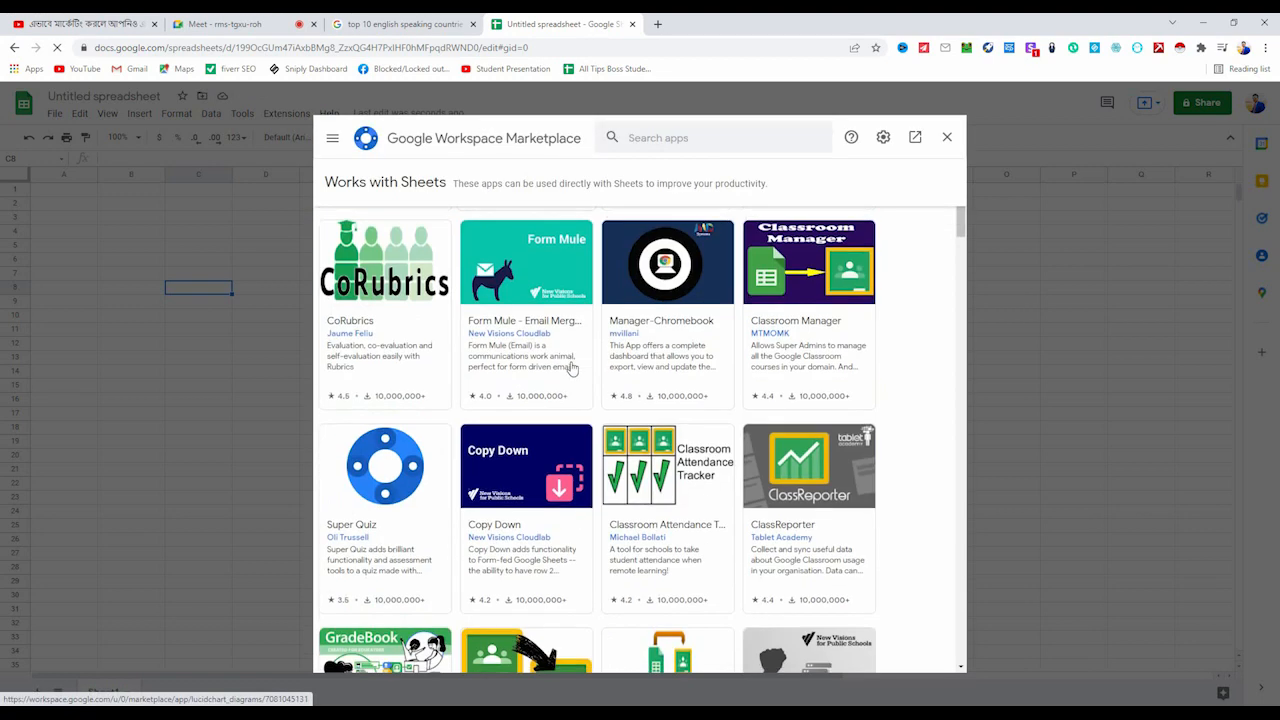
scroll(581, 376, "up", 3)
scroll(581, 376, "down", 8)
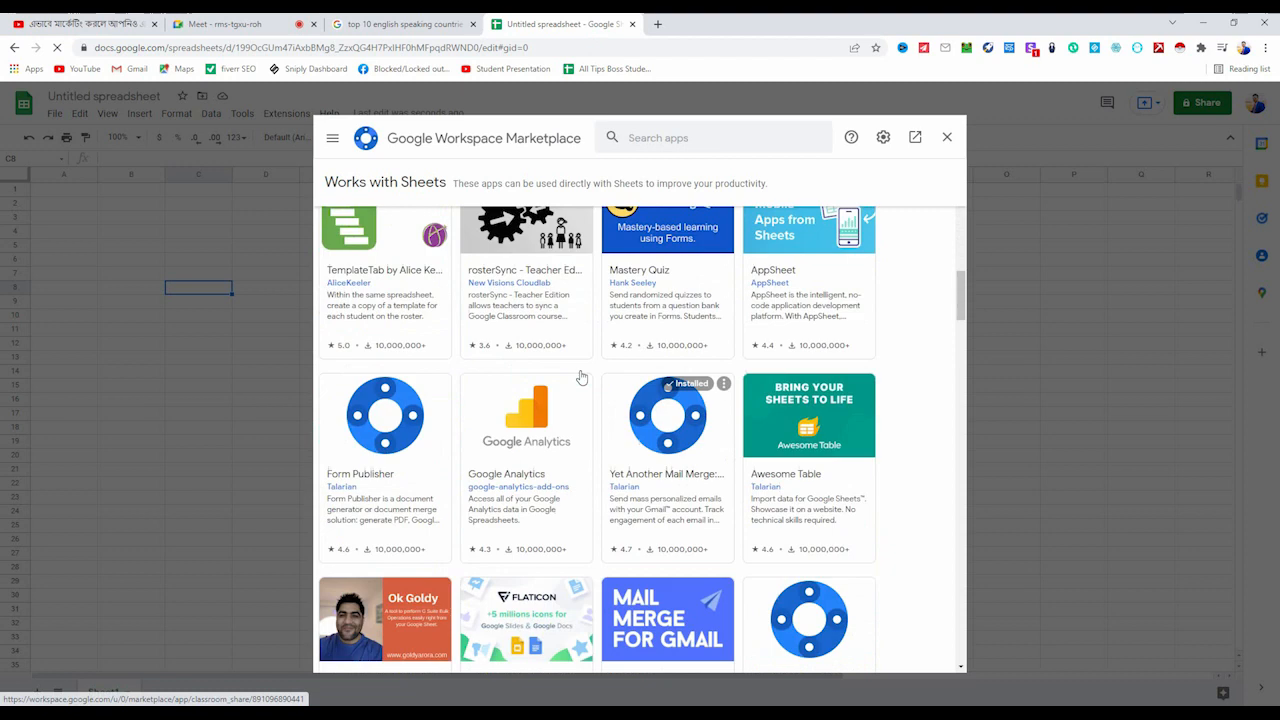
scroll(585, 385, "up", 4)
scroll(588, 393, "up", 6)
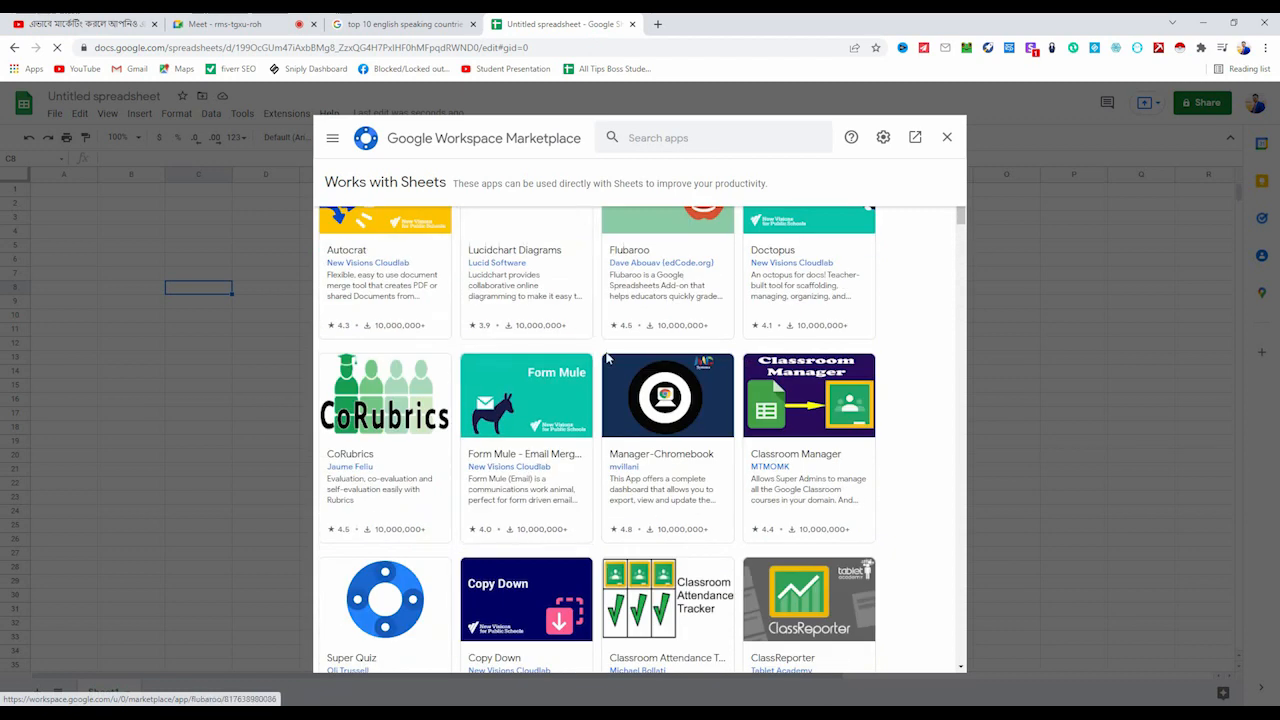
left_click(649, 138)
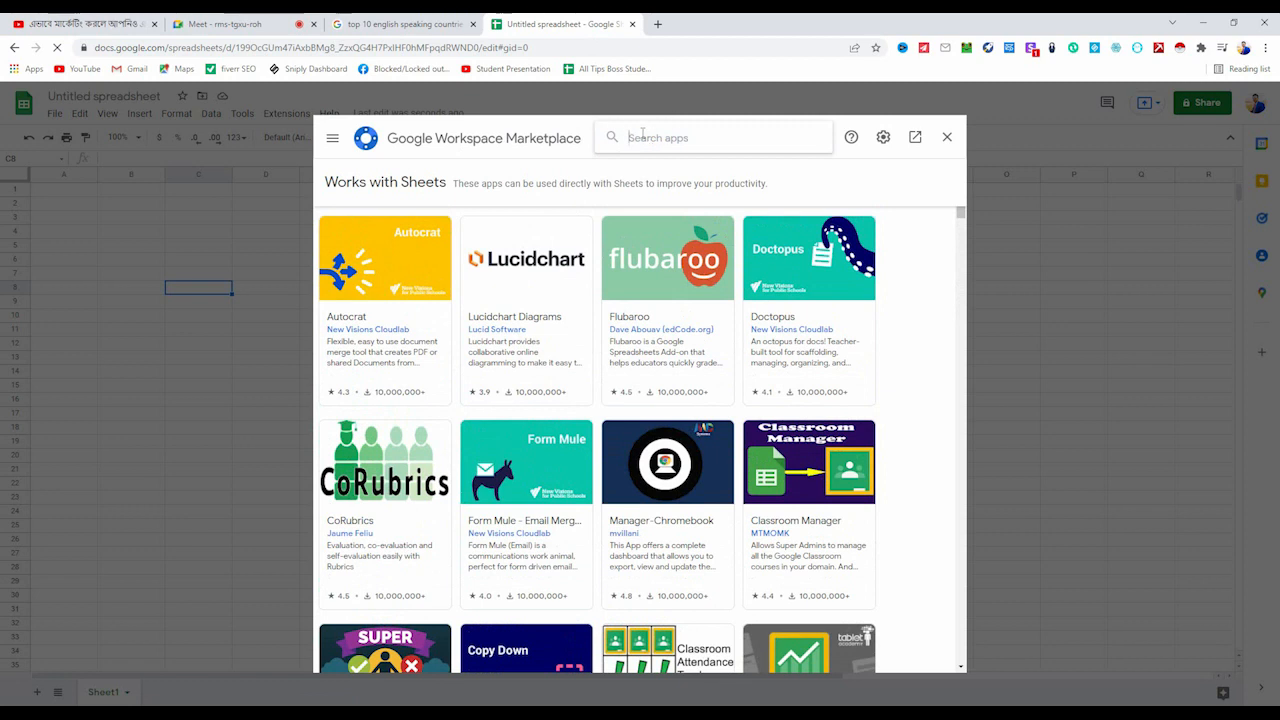
type("yet a")
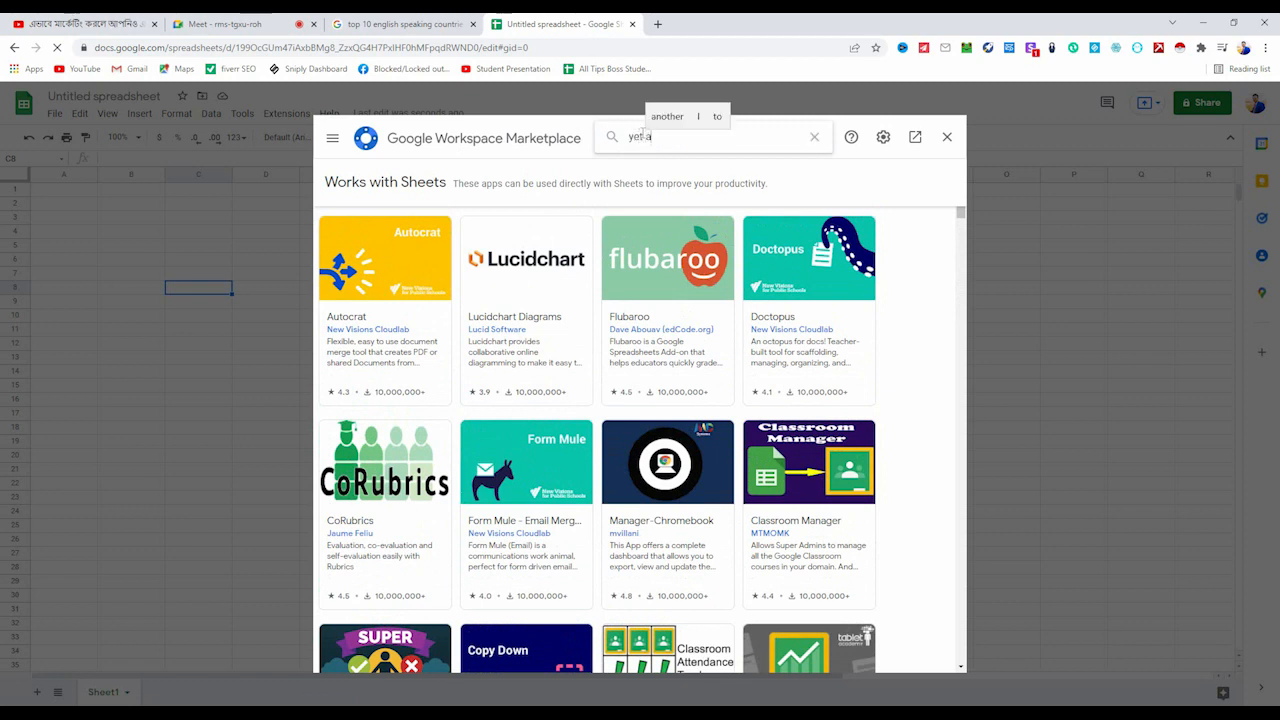
type("nothe")
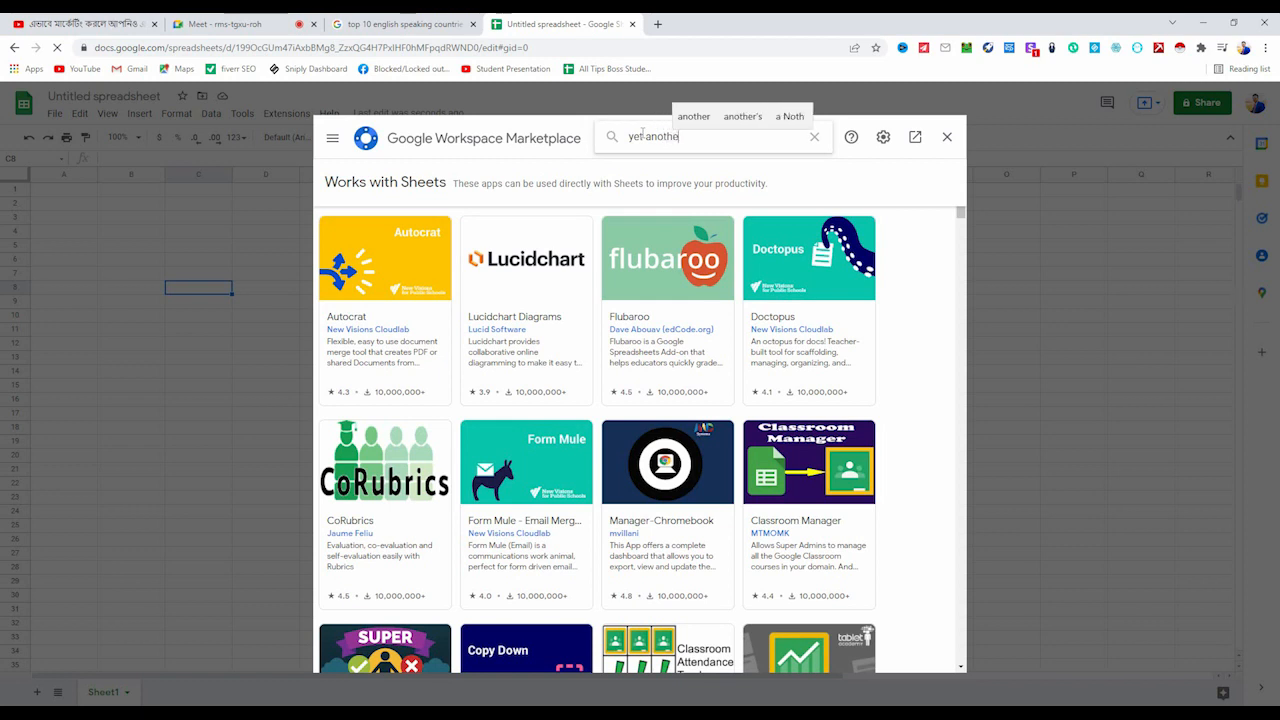
type("r mail man")
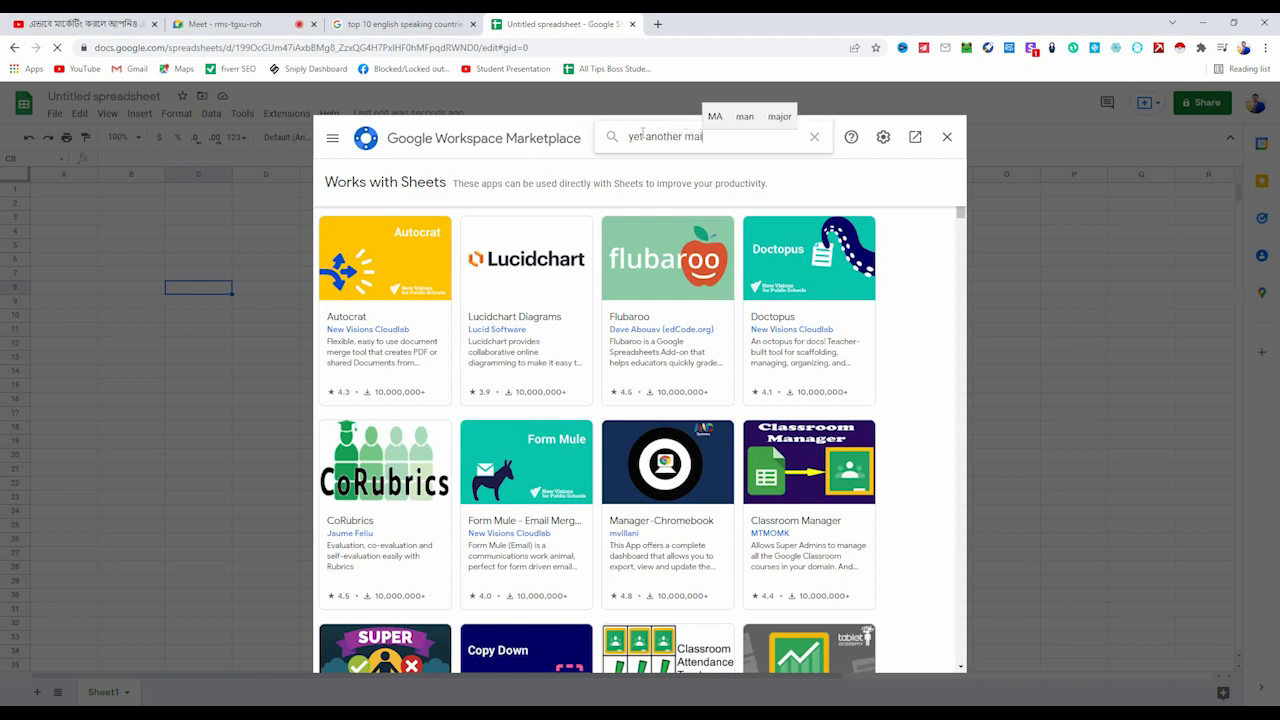
type("ge")
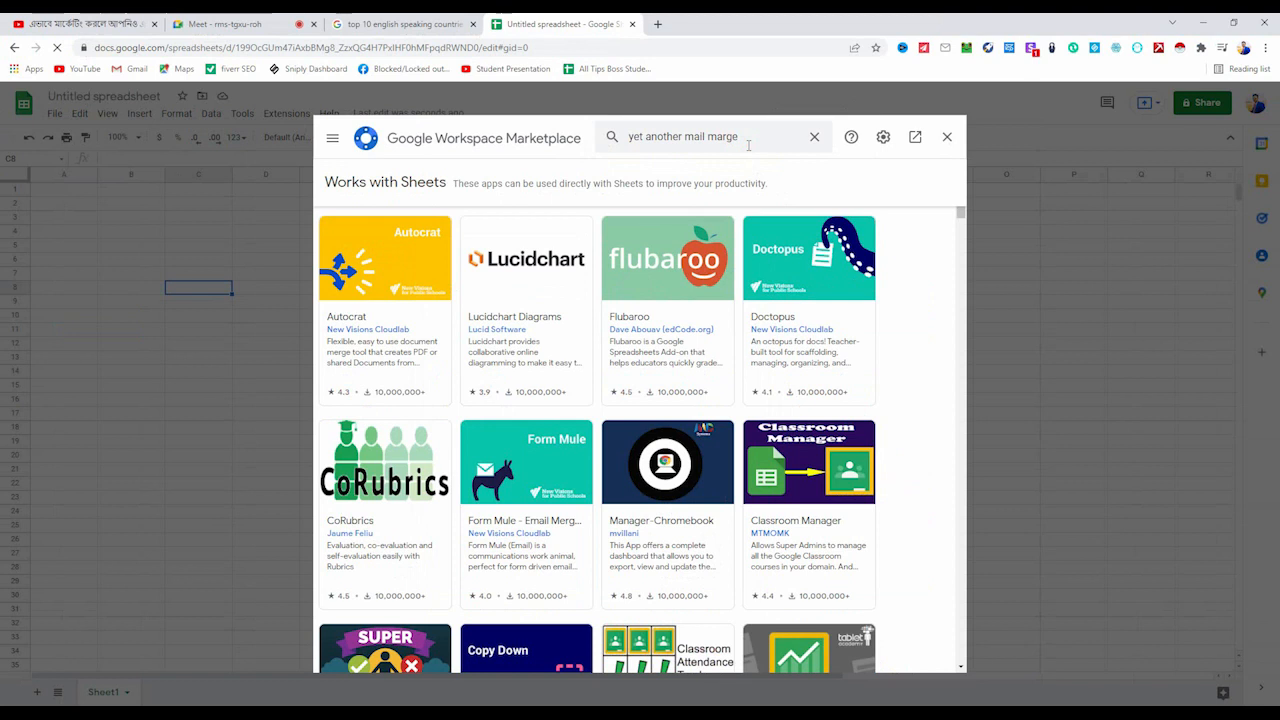
left_click(753, 143)
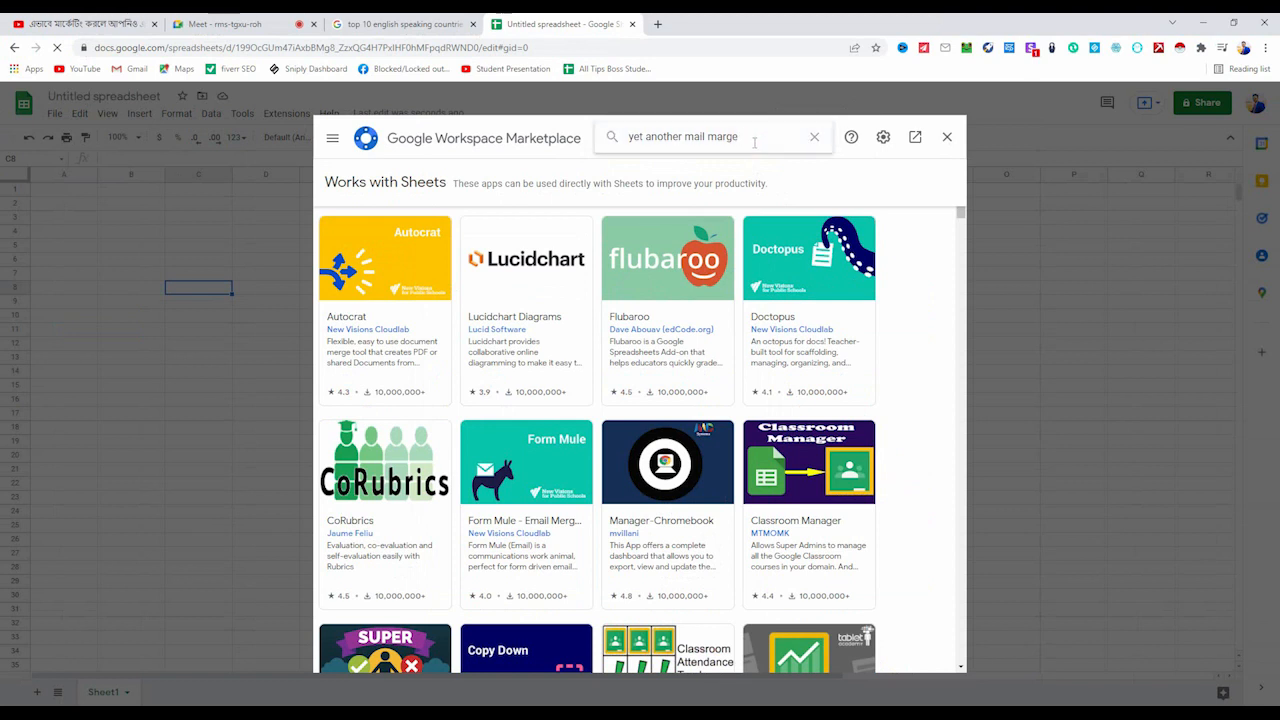
key("Return")
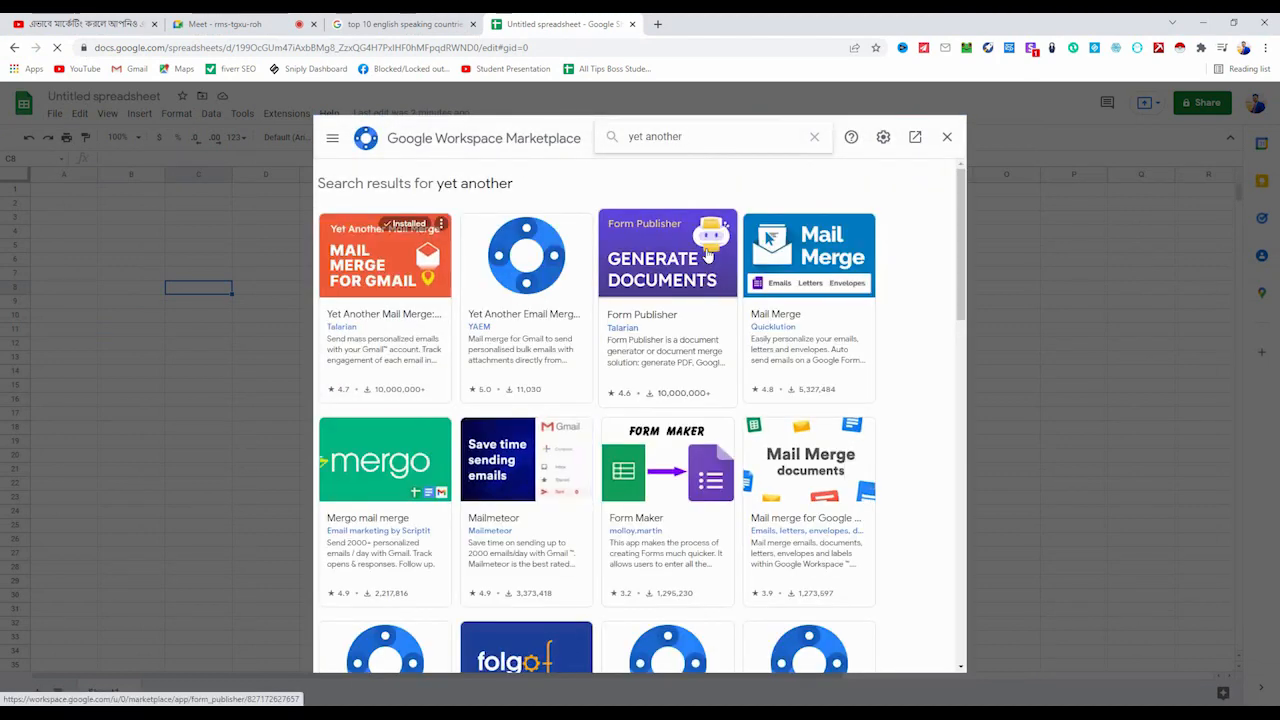
Open the marketplace listing of Yet Another Mail Merge by Talarian and highlight its title.
left_click_drag(698, 138, 630, 138)
left_click(651, 183)
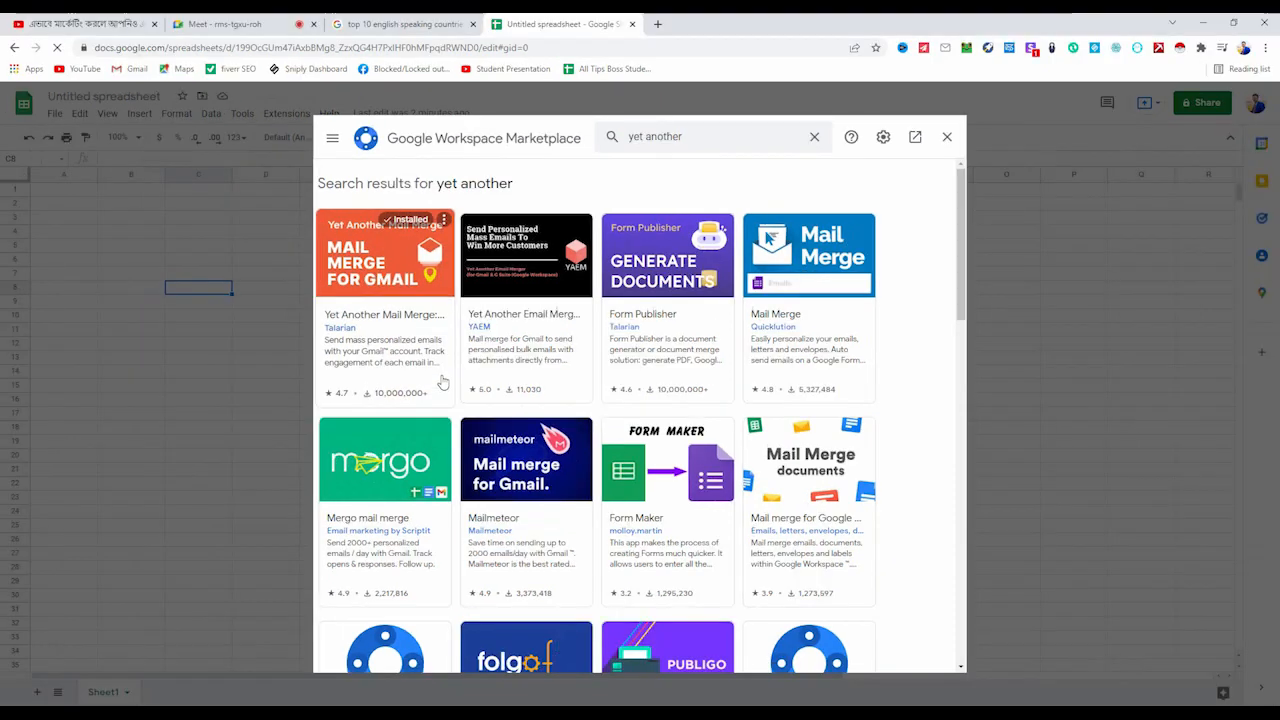
left_click(390, 335)
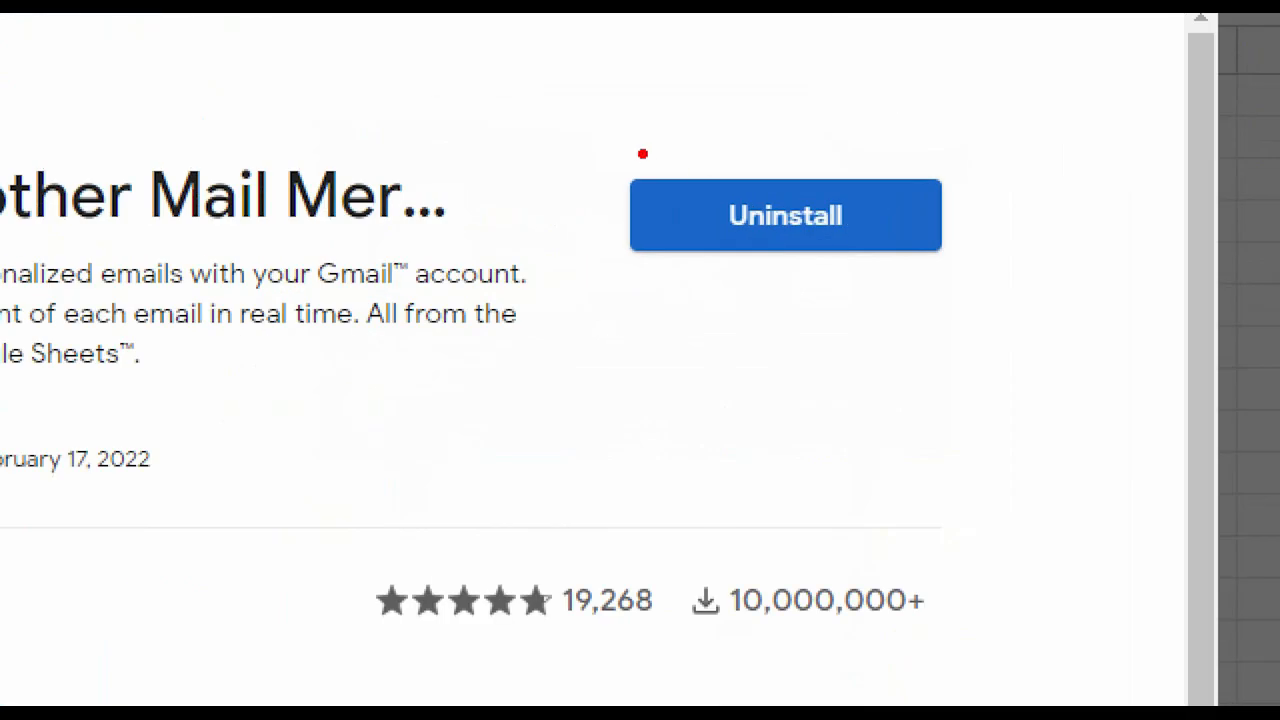
mouse_move(617, 163)
left_mouse_down()
mouse_move(762, 250)
mouse_move(944, 292)
mouse_move(970, 267)
left_mouse_up()
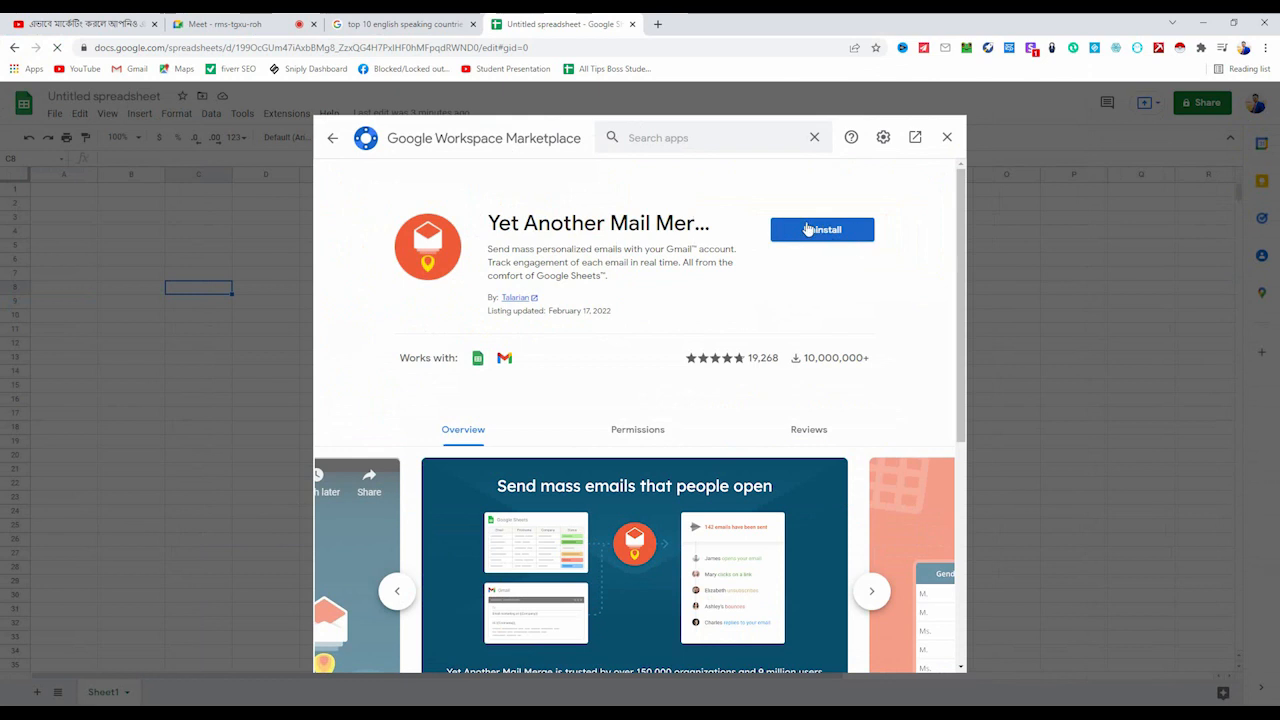
left_click_drag(710, 232, 502, 219)
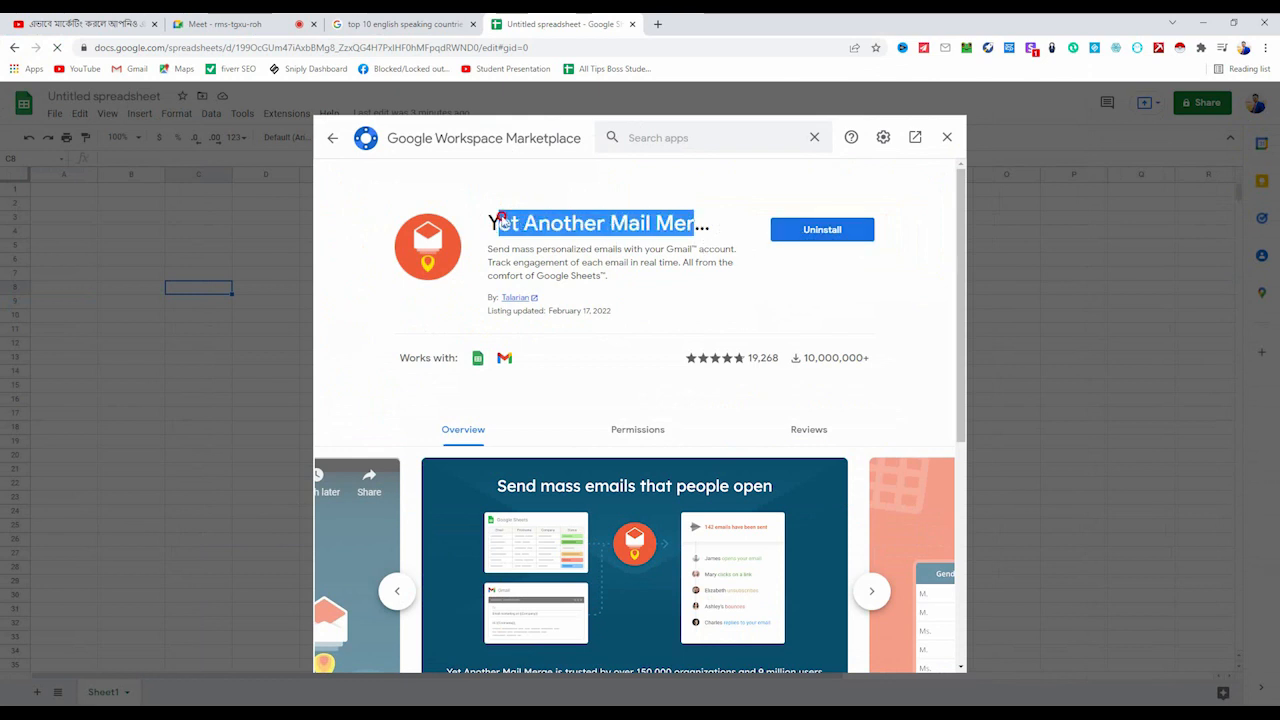
Close the Marketplace listing and widen column A of the untitled spreadsheet to roughly three times its width.
left_click(630, 165)
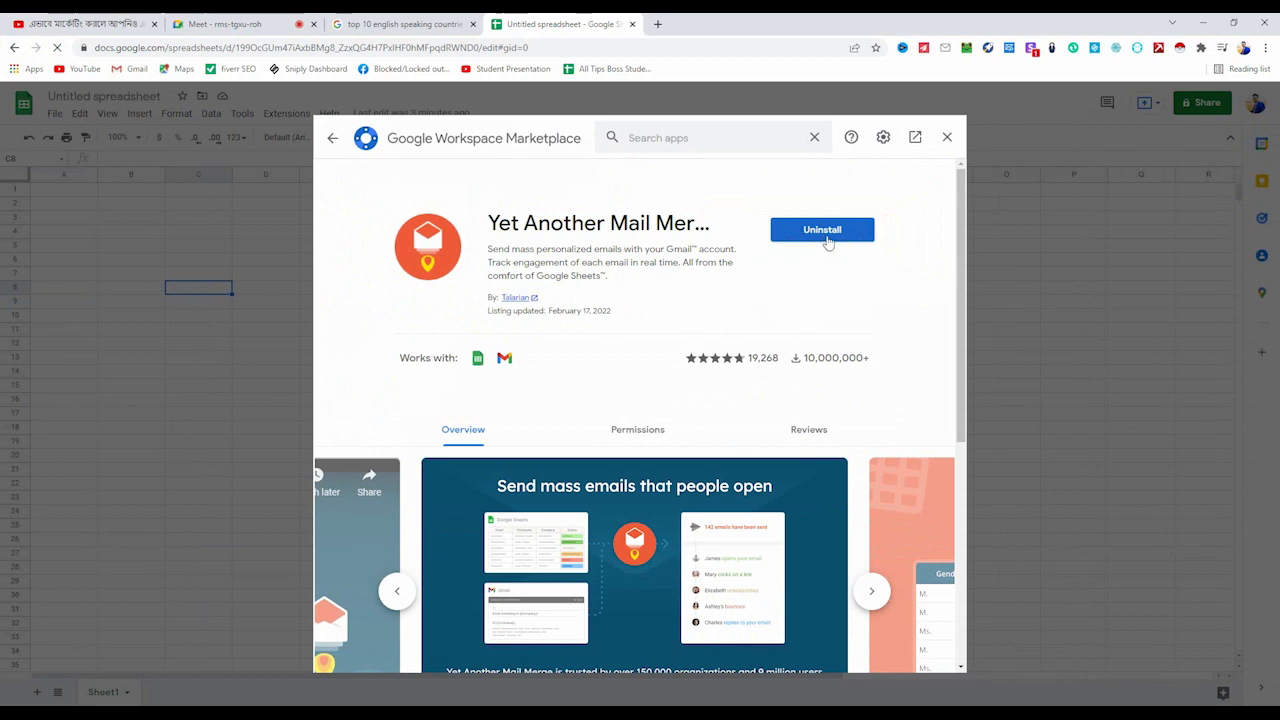
left_click(720, 143)
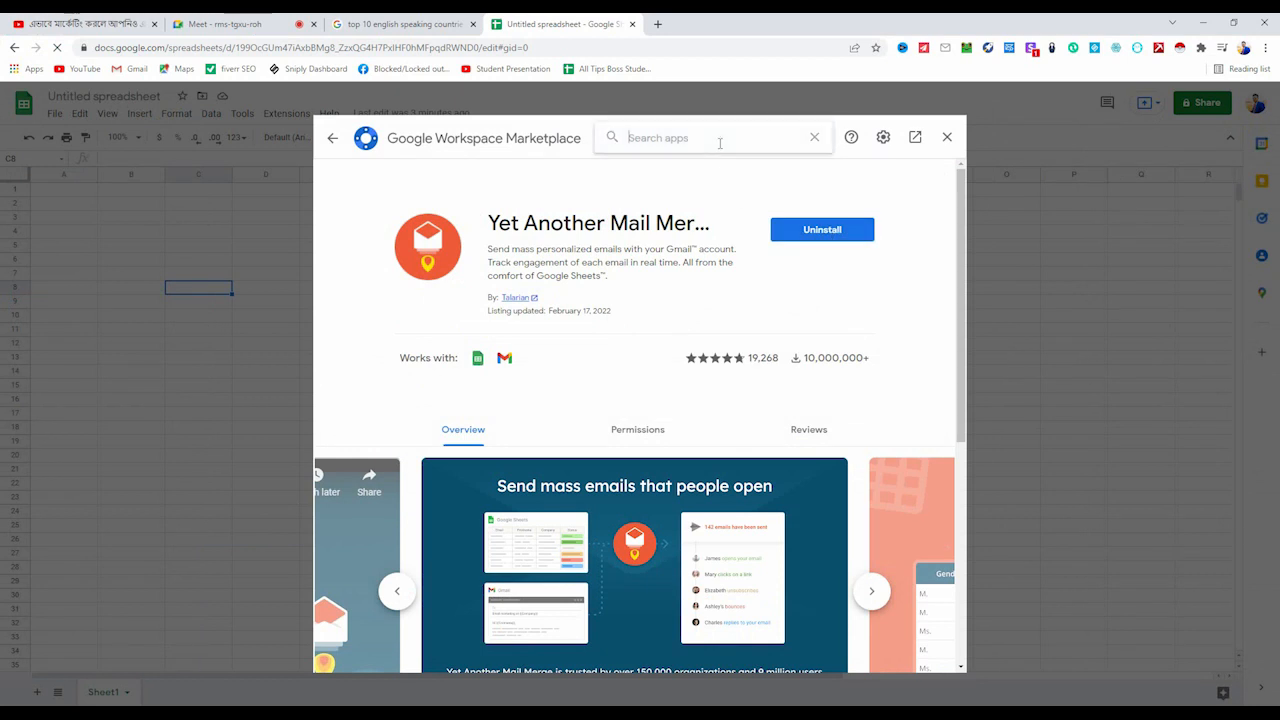
left_click(744, 192)
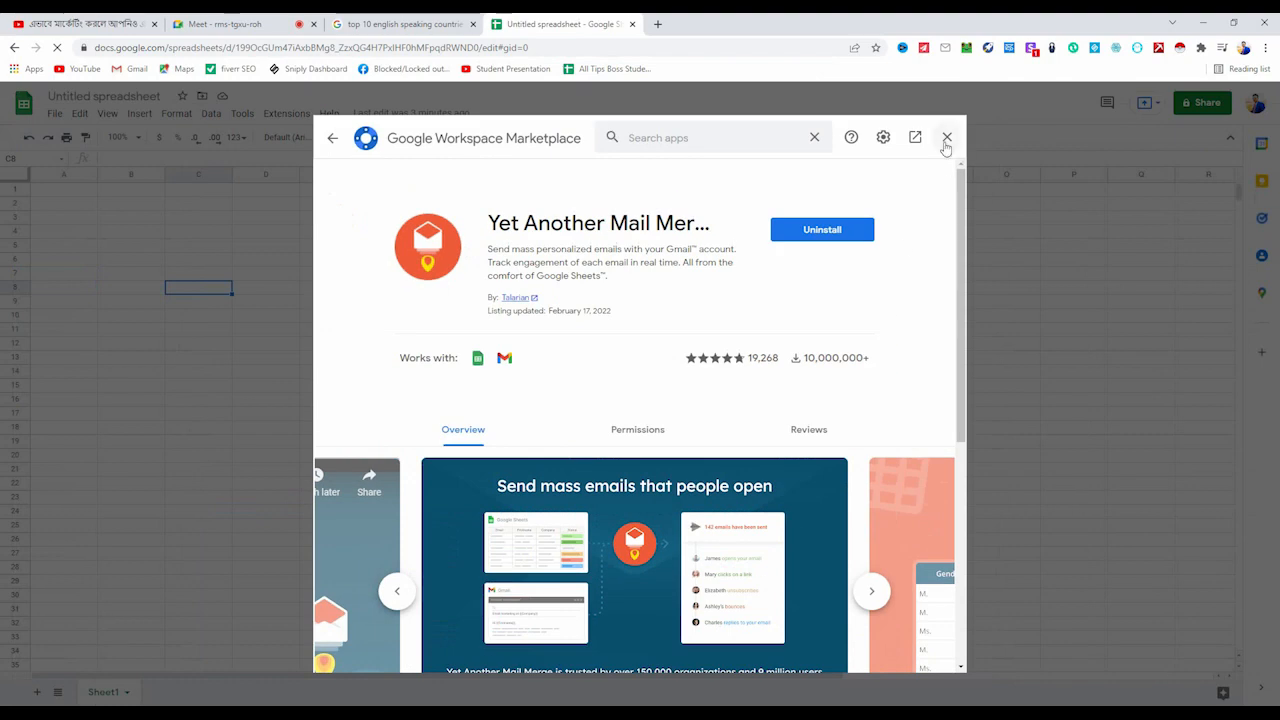
left_click(946, 140)
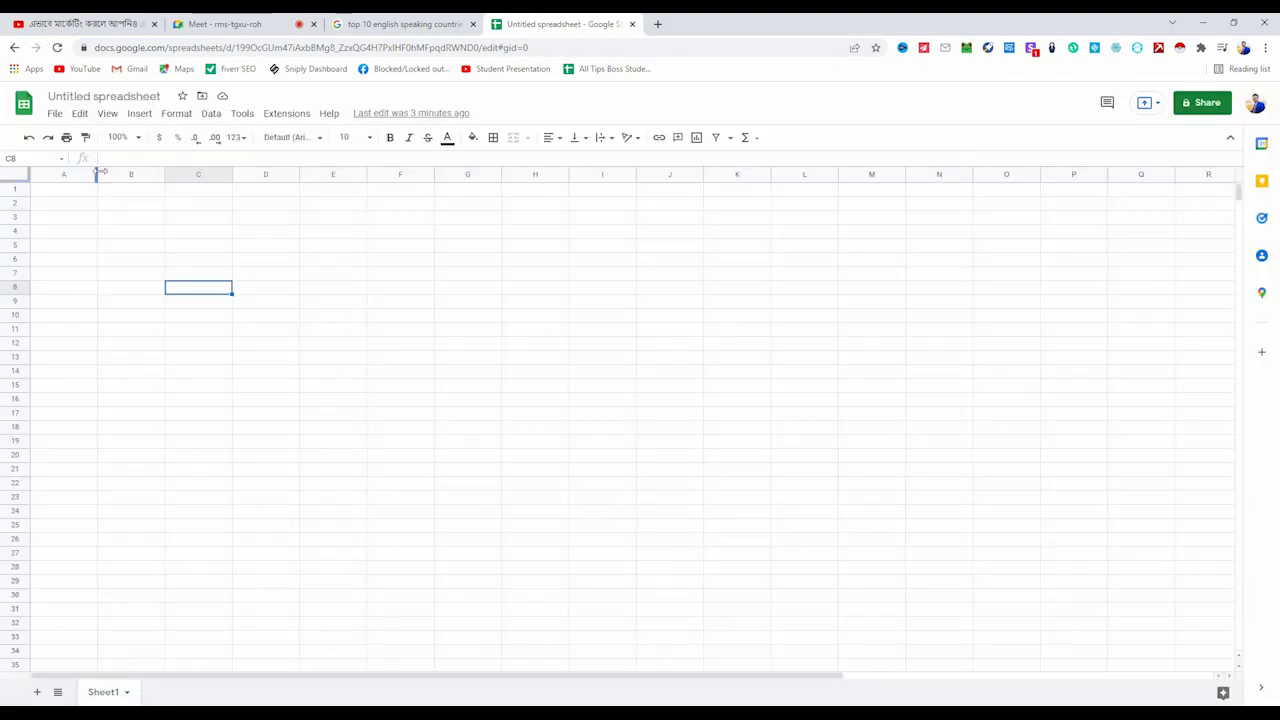
left_click_drag(96, 172, 248, 205)
left_click(157, 190)
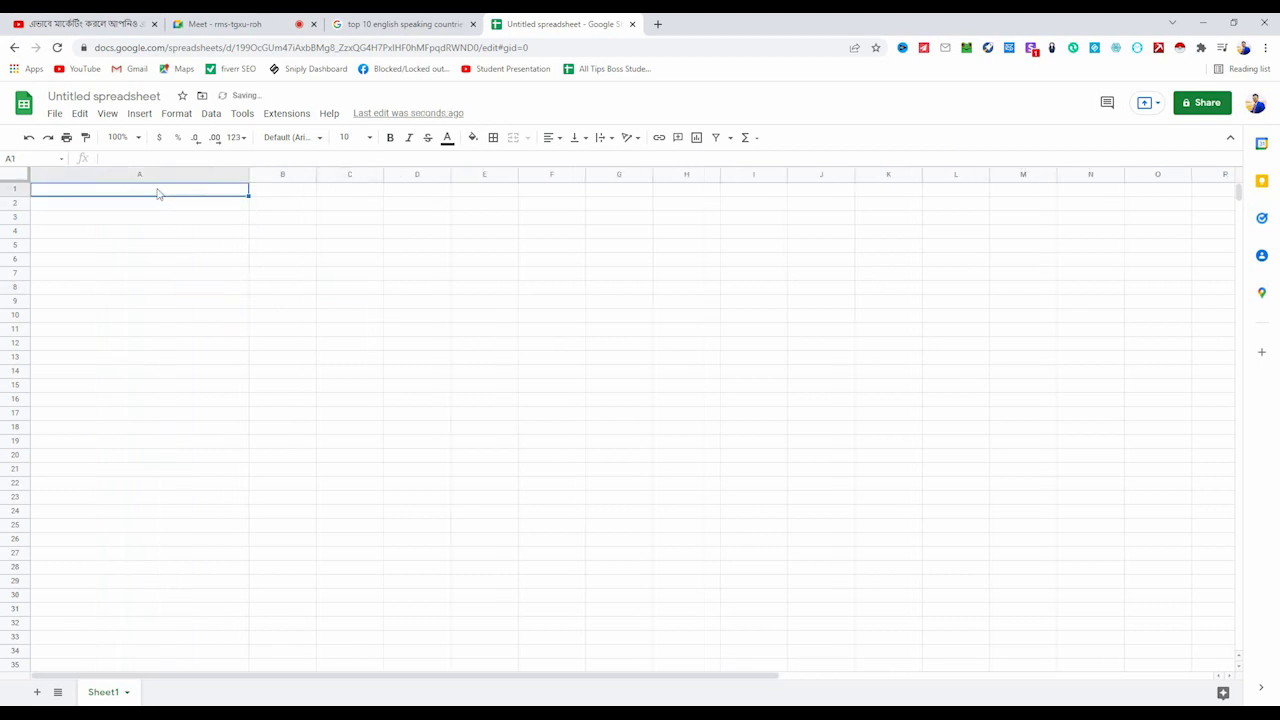
Open the shared spreadsheet link from the Google Meet in-call messages and dismiss the signed-in account notice.
left_click(225, 24)
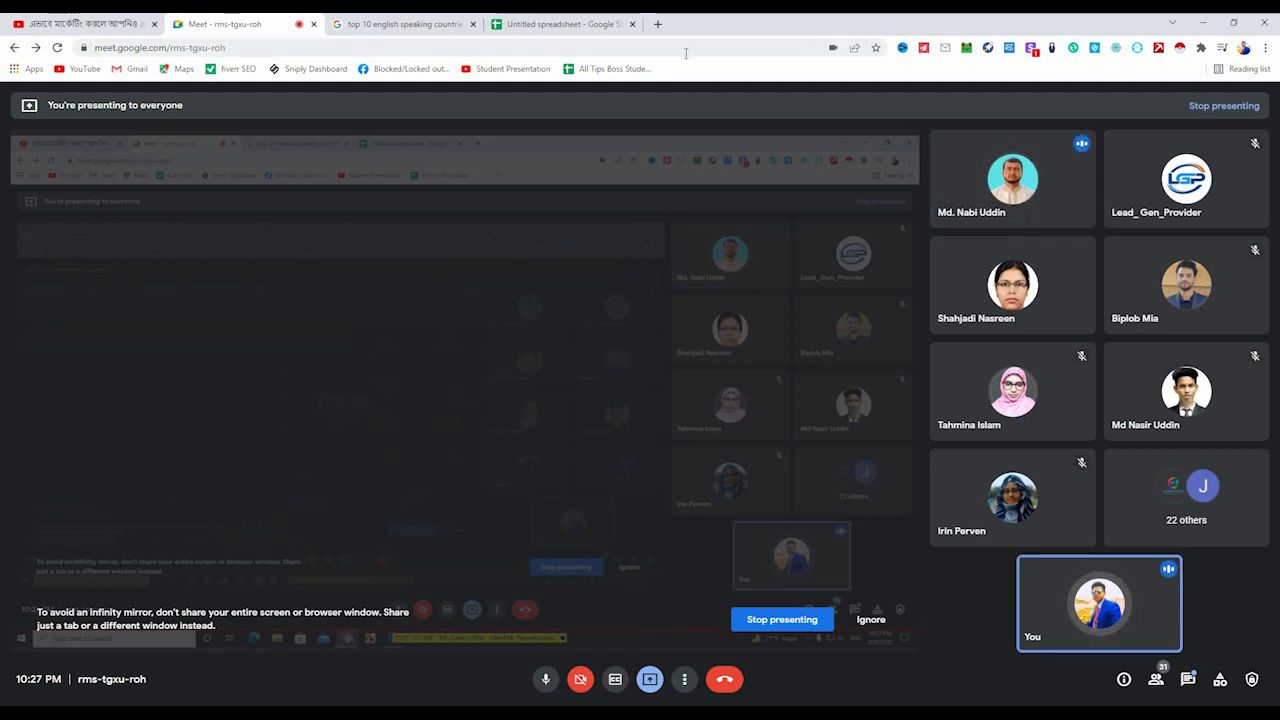
left_click(1188, 679)
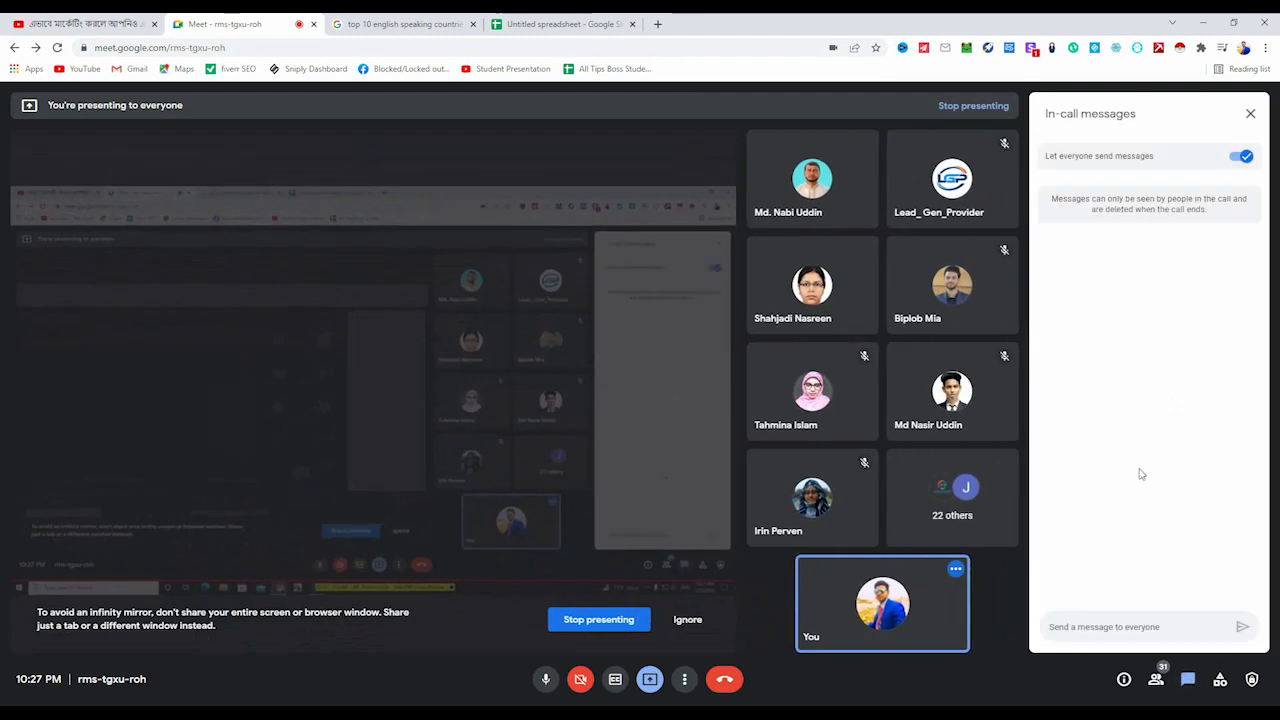
left_click(1186, 677)
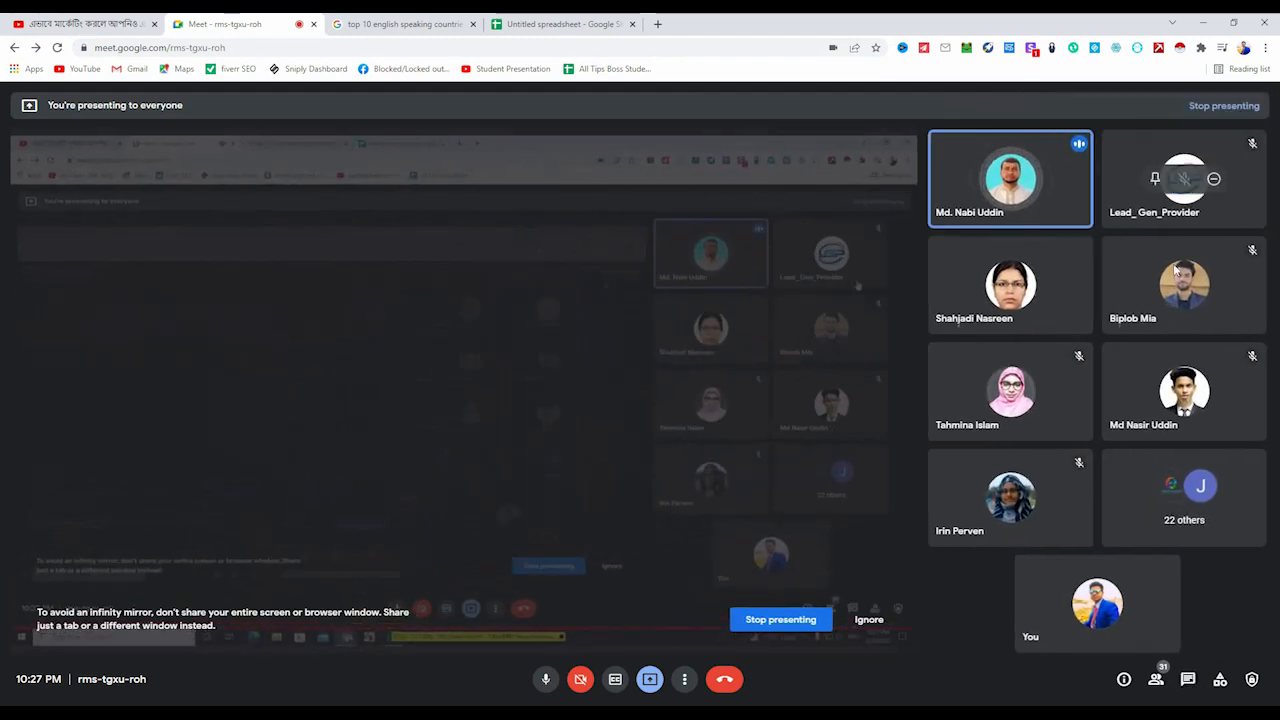
left_click(1183, 679)
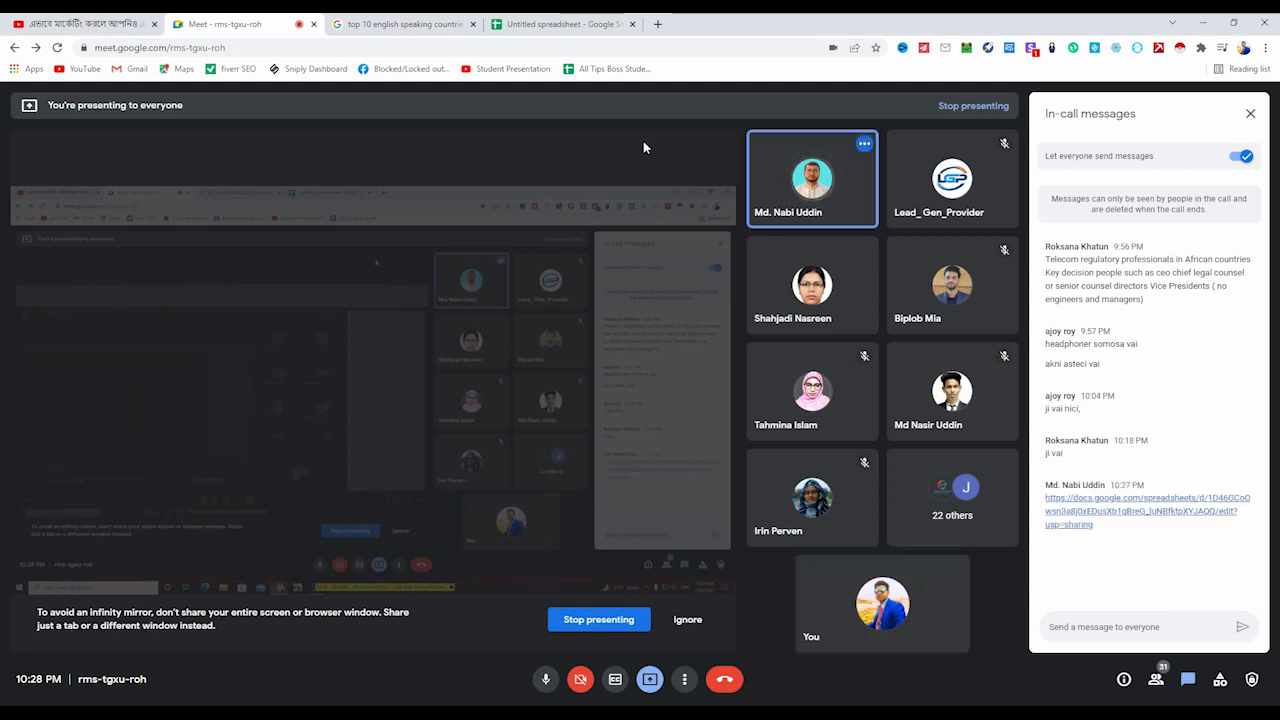
left_click(1097, 517)
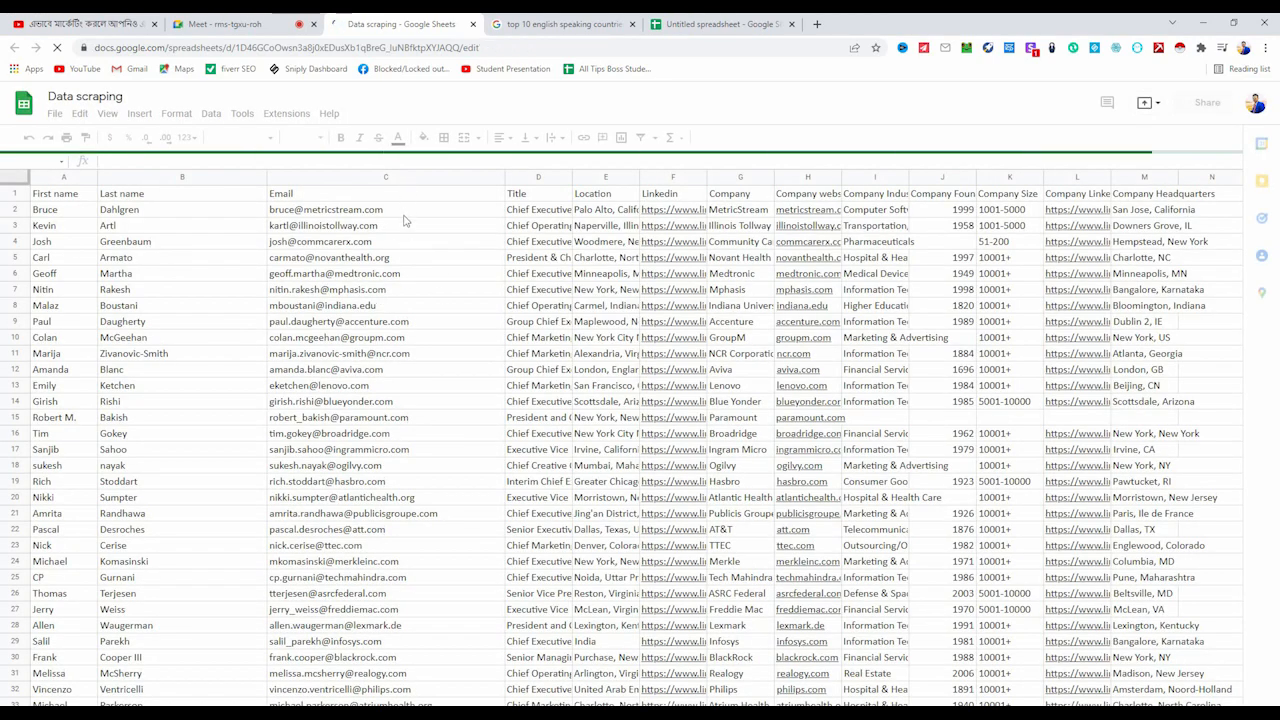
scroll(390, 309, "down", 3)
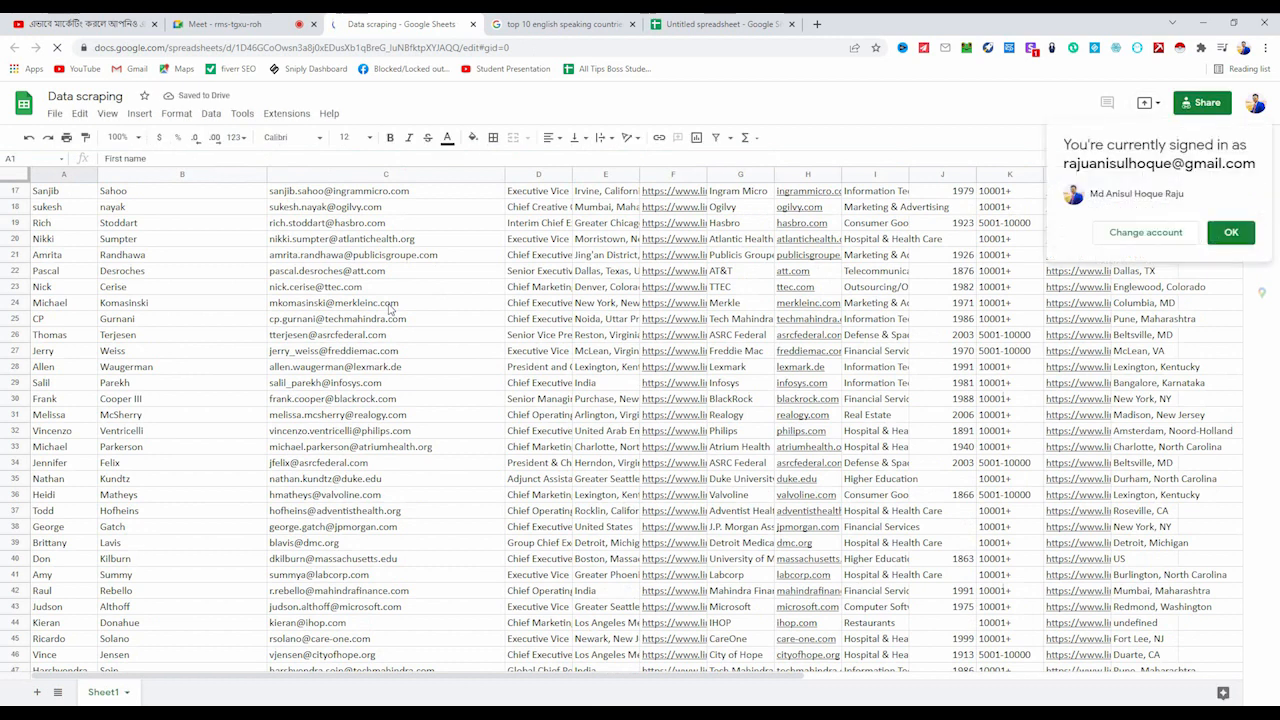
left_click(1243, 236)
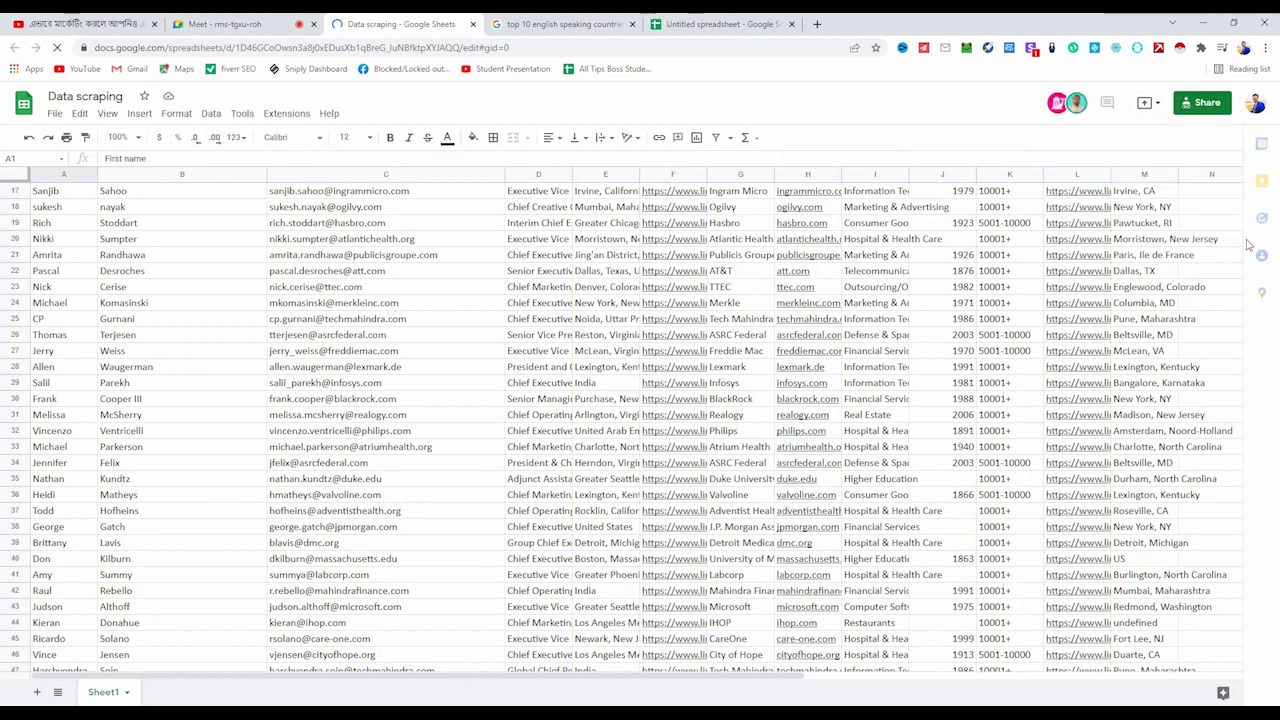
Look through the contact rows of the Data scraping sheet, examining the Email column.
left_click(405, 276)
left_click(405, 286)
double_click(406, 283)
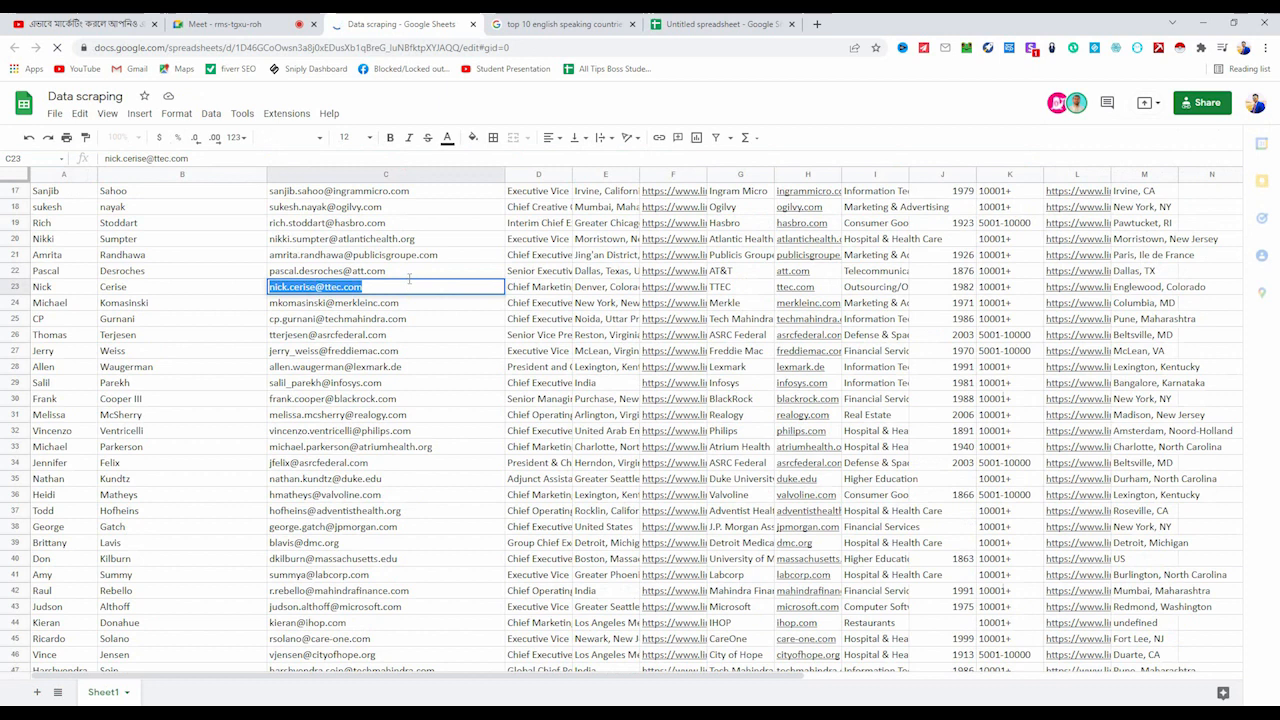
left_click(415, 270)
scroll(400, 300, "down", 6)
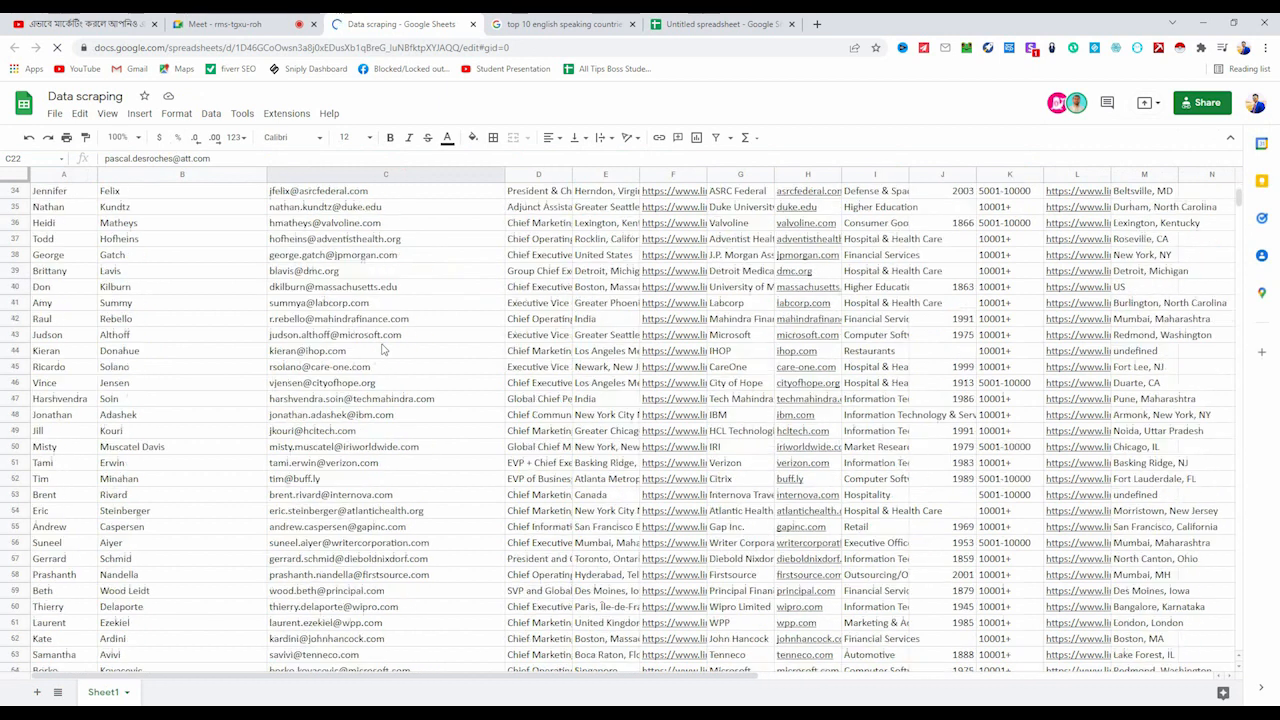
scroll(381, 349, "down", 3)
scroll(381, 349, "up", 9)
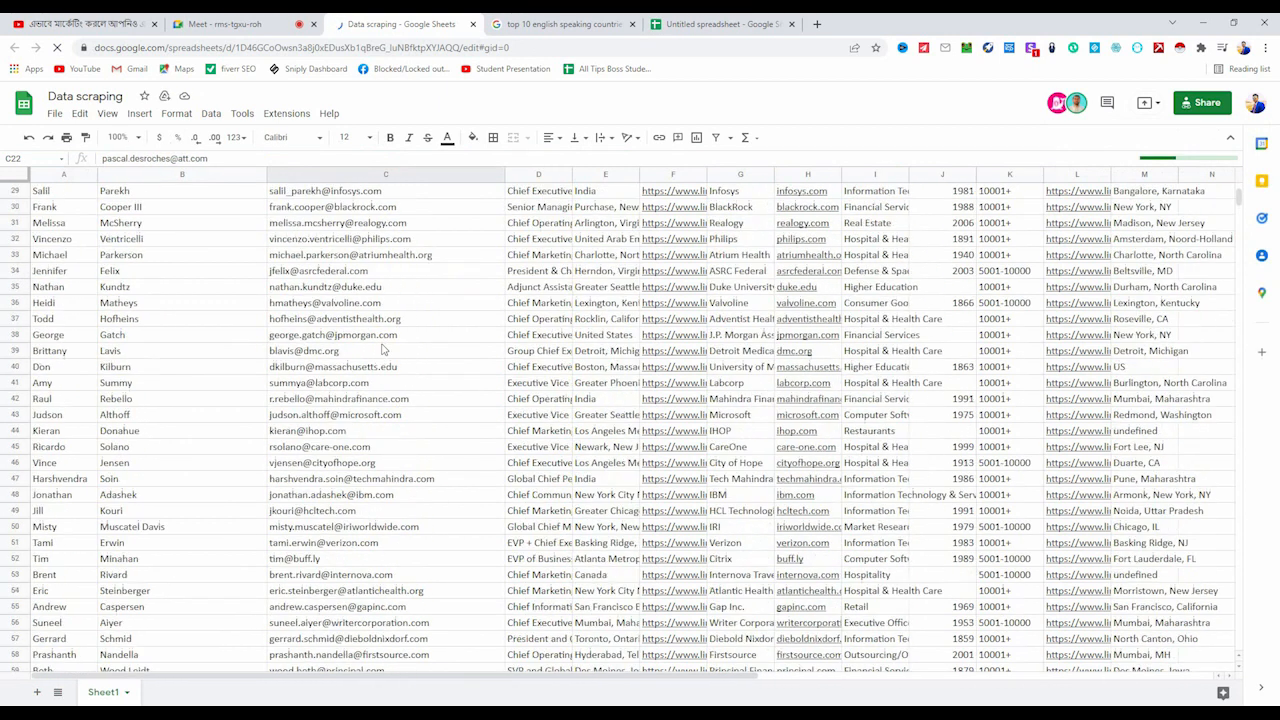
scroll(381, 349, "up", 5)
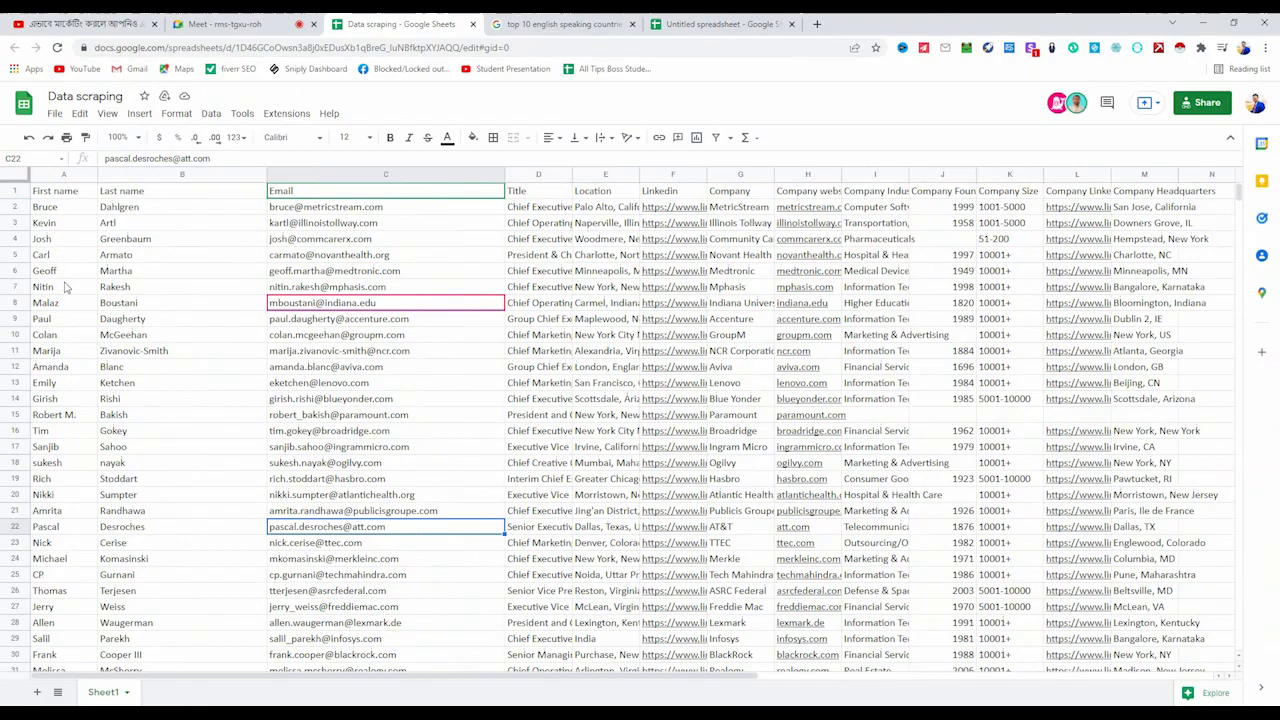
scroll(64, 287, "down", 8)
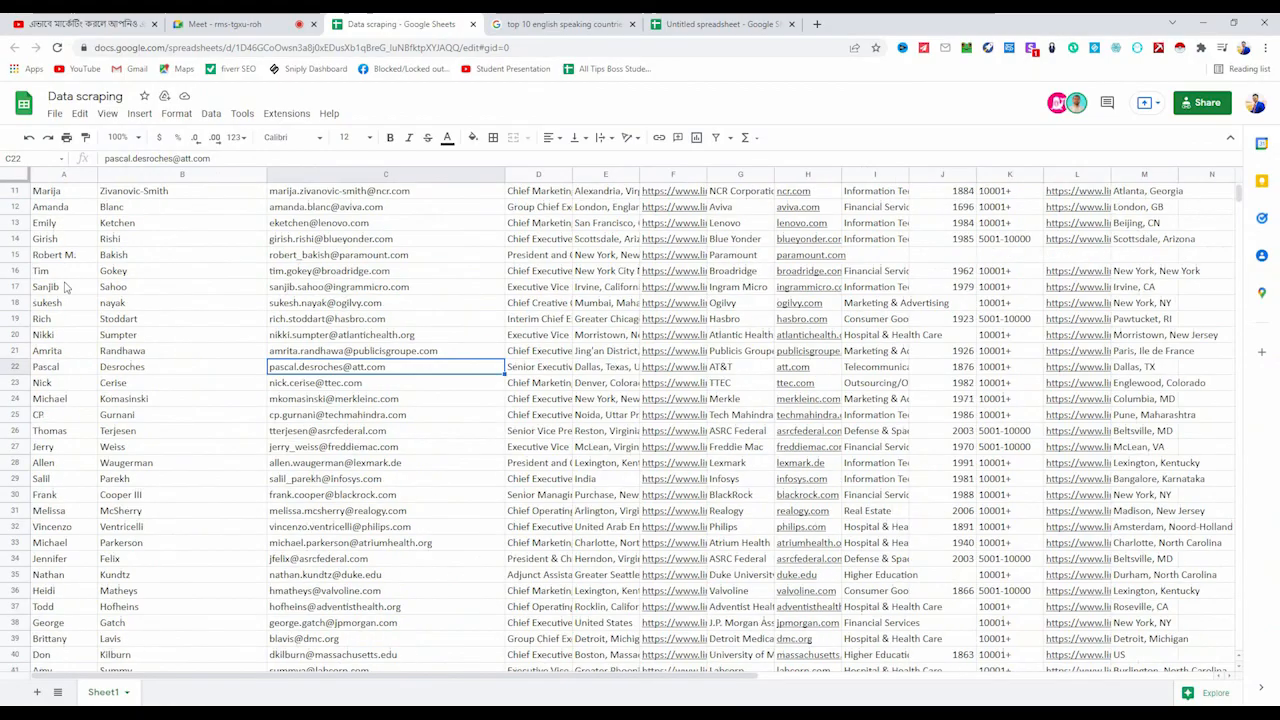
scroll(64, 287, "down", 2)
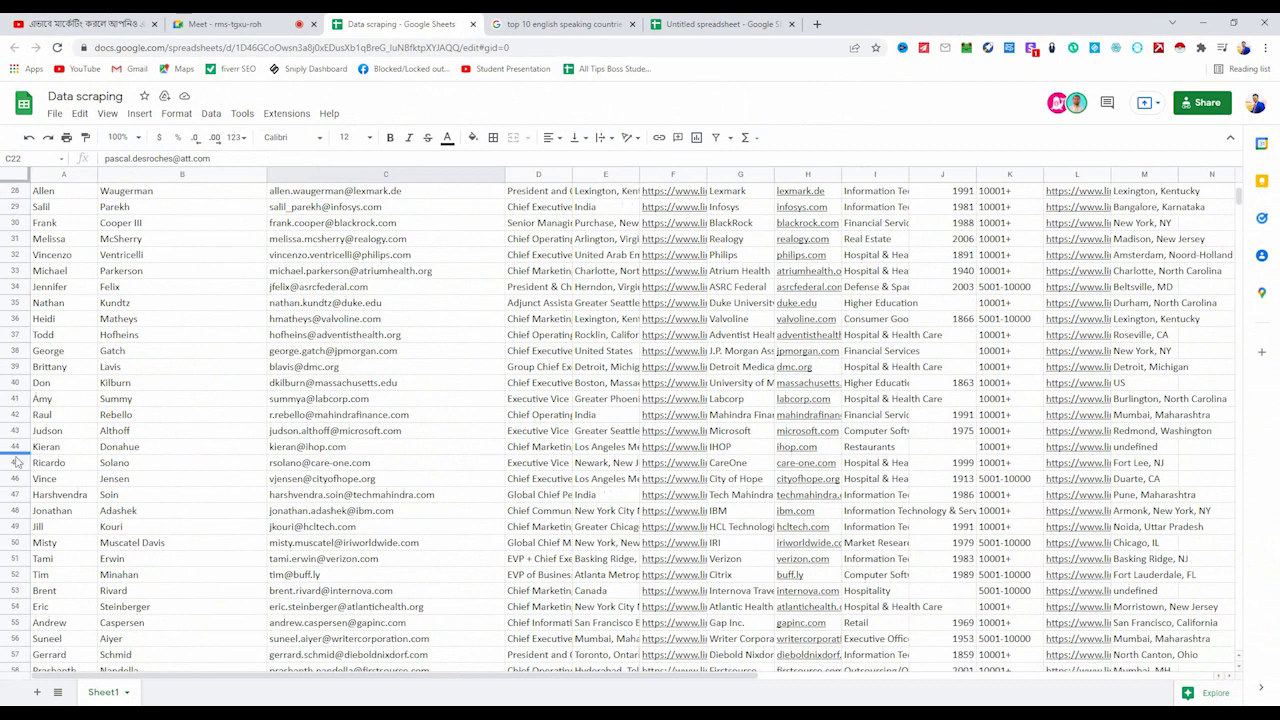
Fill the whole of row 51 in the Data scraping sheet with yellow to mark the cut-off.
left_click(19, 559)
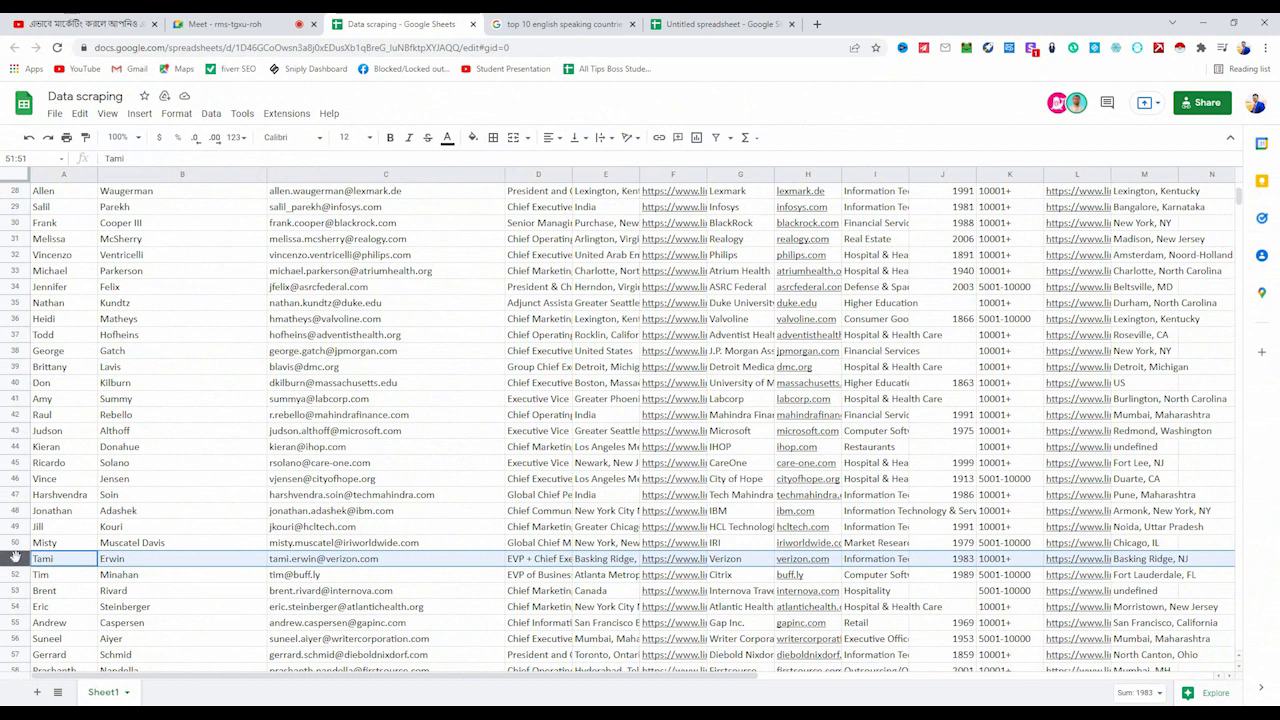
scroll(187, 346, "up", 3)
scroll(187, 346, "down", 3)
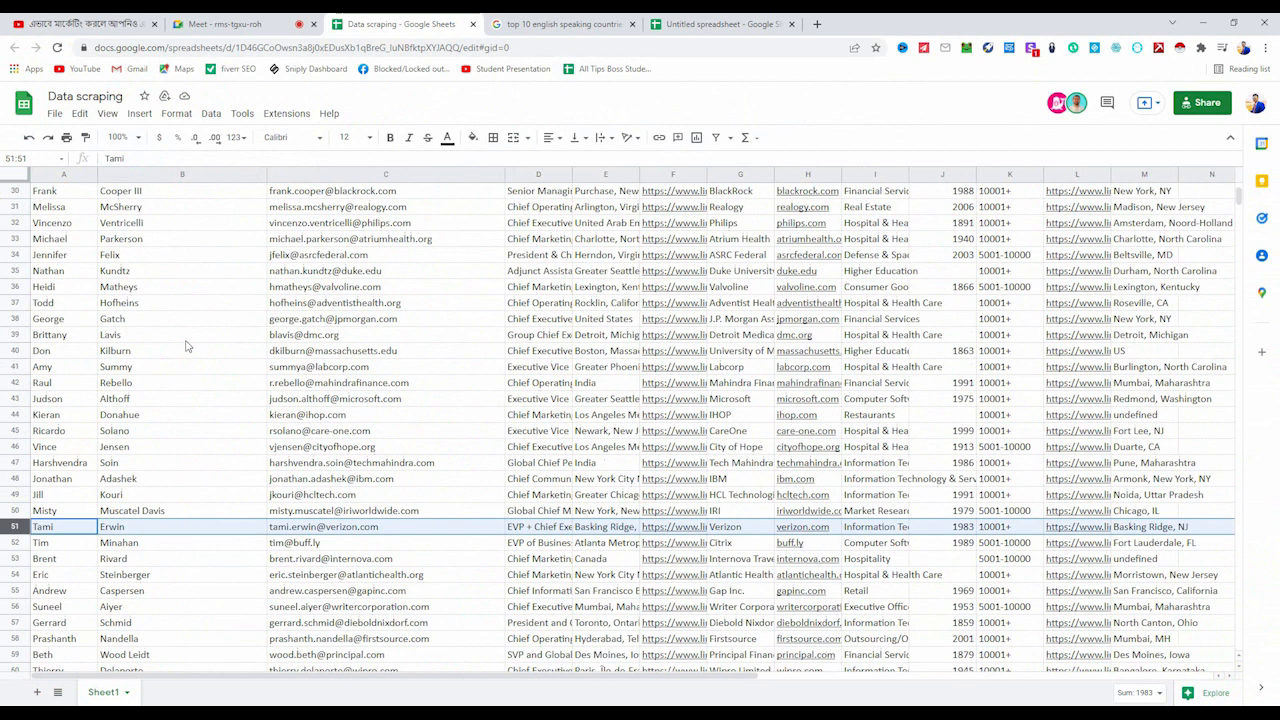
scroll(193, 418, "up", 3)
scroll(193, 418, "up", 3)
scroll(193, 418, "down", 5)
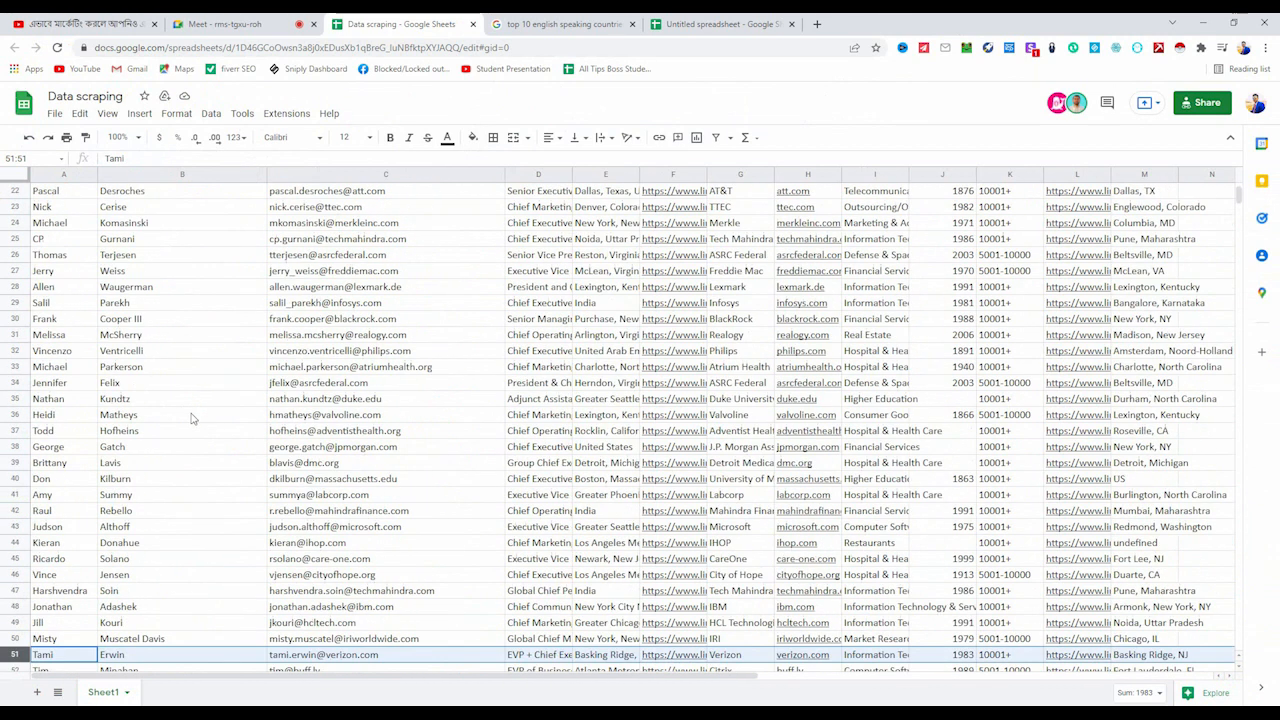
scroll(193, 418, "up", 9)
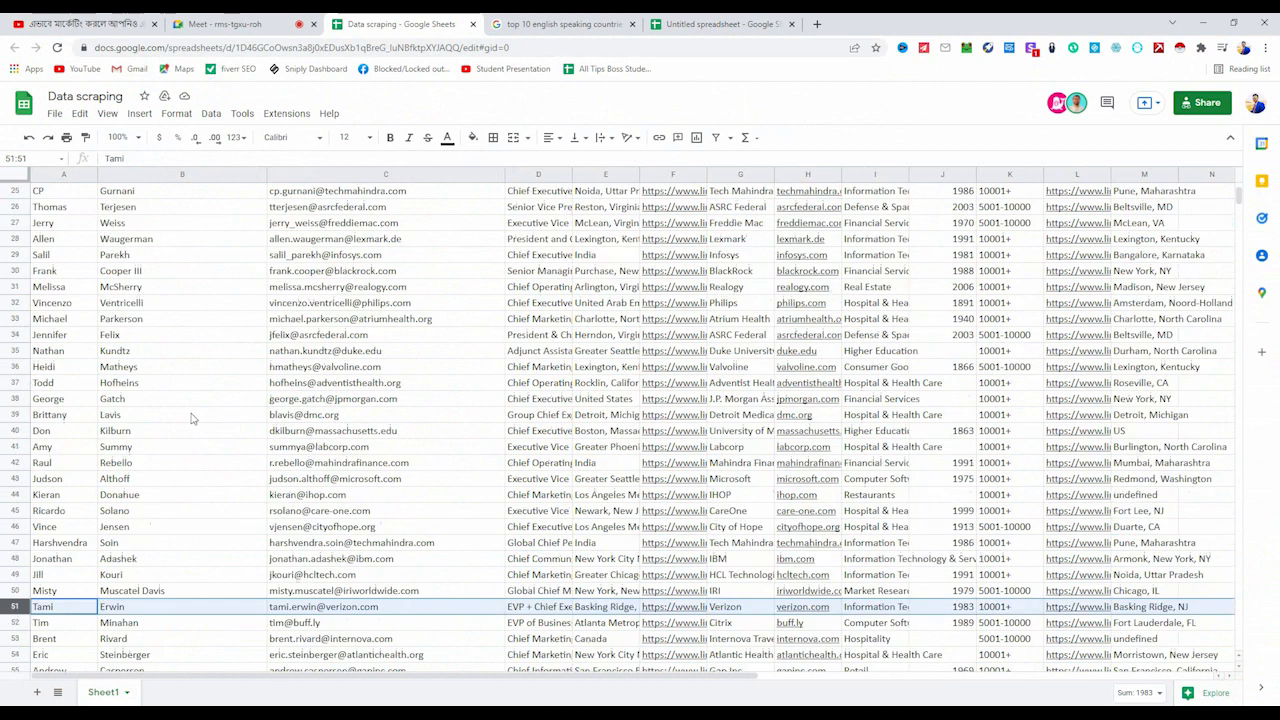
scroll(193, 418, "down", 2)
scroll(193, 418, "up", 2)
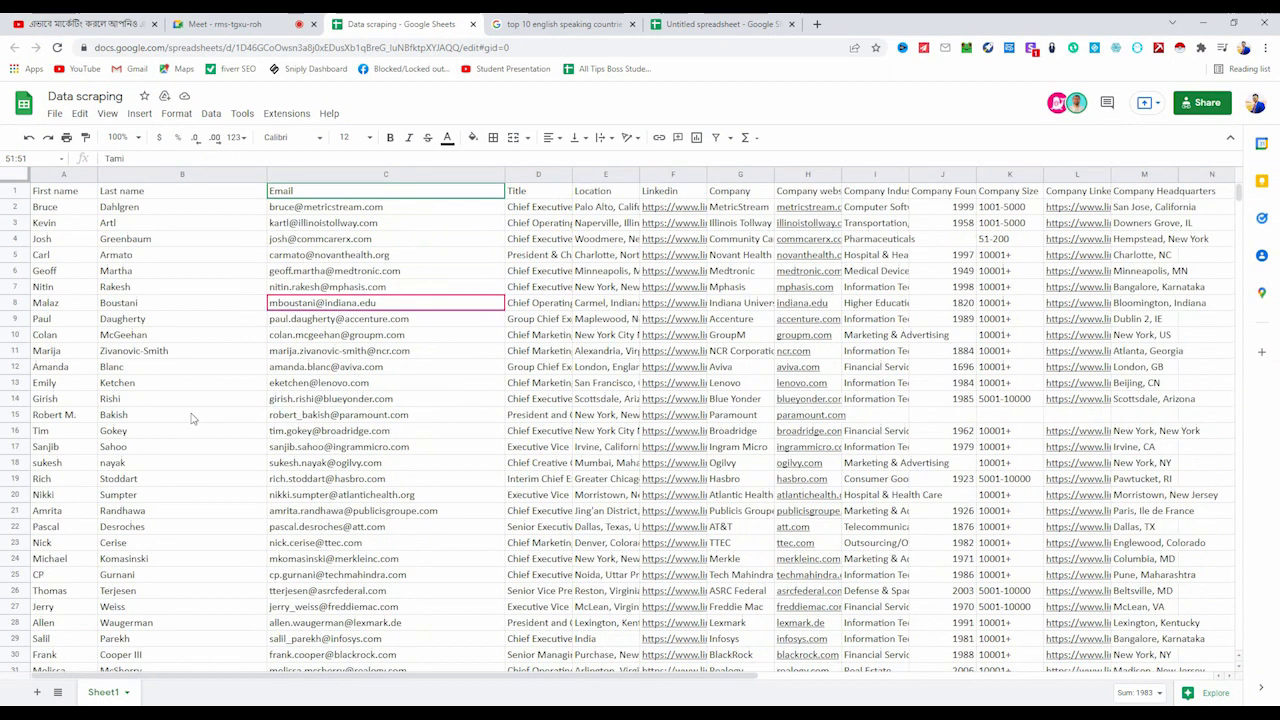
scroll(193, 418, "down", 7)
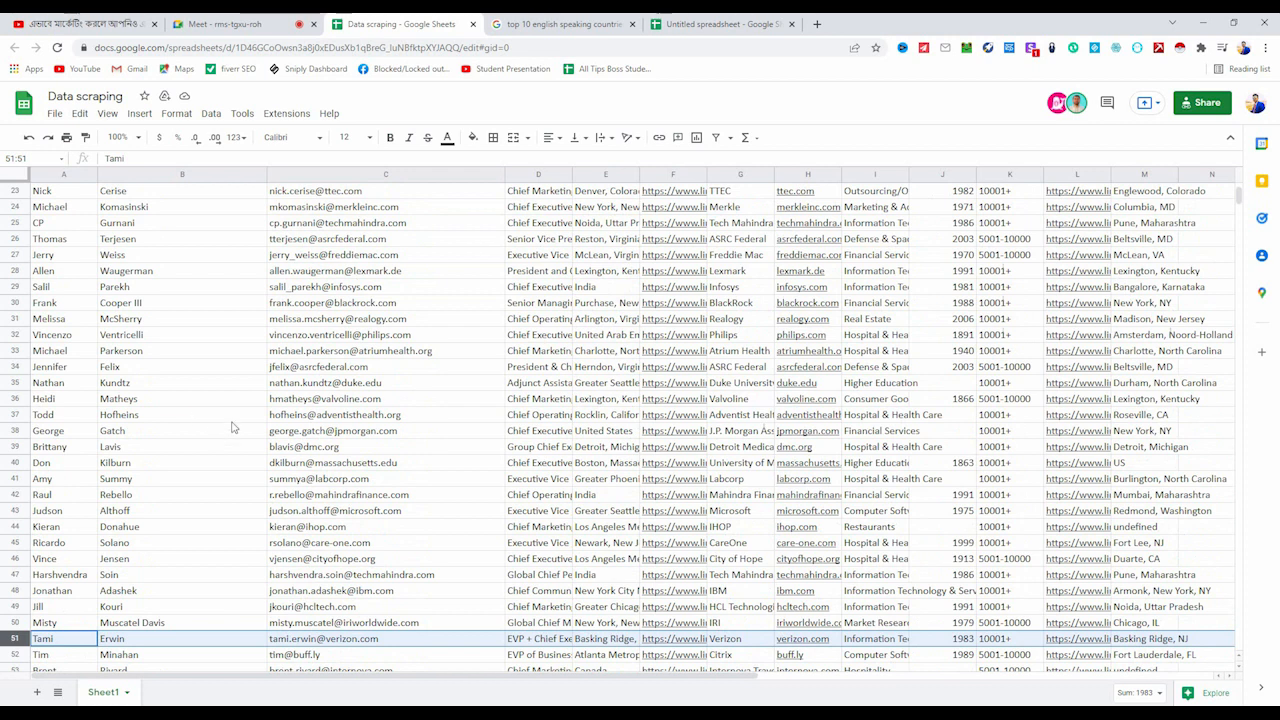
left_click(474, 139)
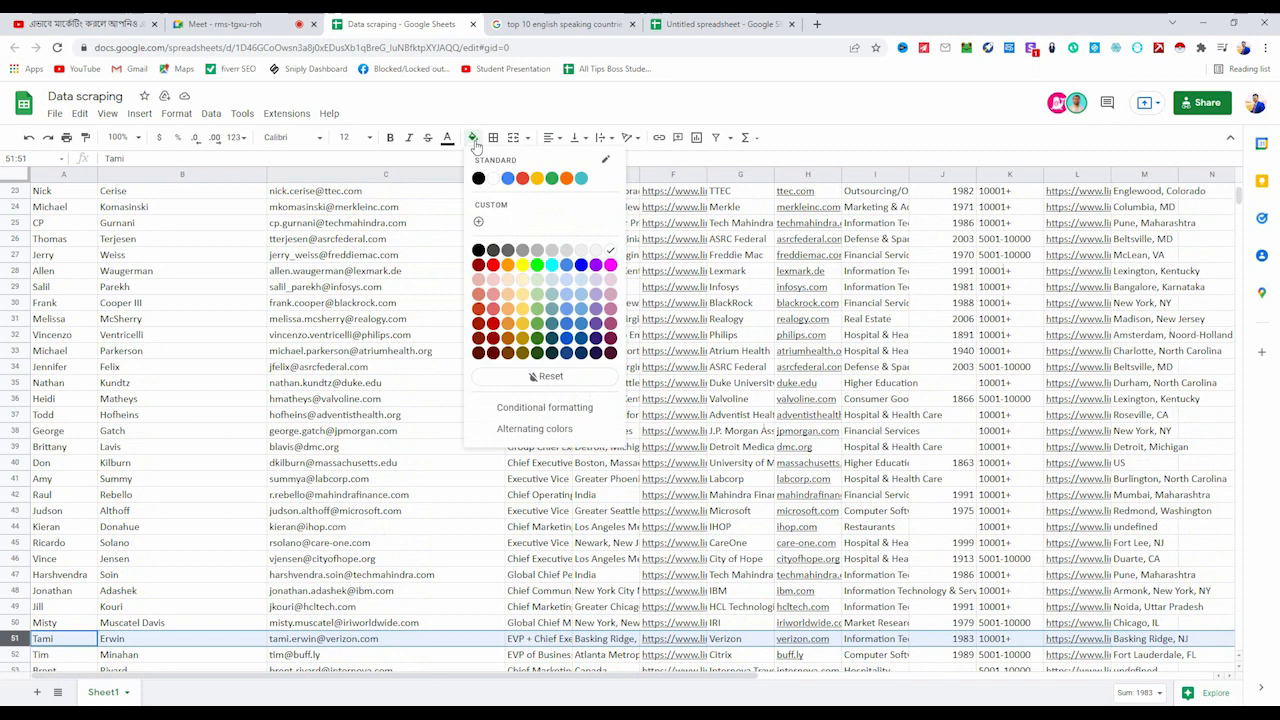
left_click(522, 265)
left_click(471, 480)
Copy the email addresses in C2:C51 and paste them into the untitled spreadsheet starting at A2.
scroll(440, 440, "up", 5)
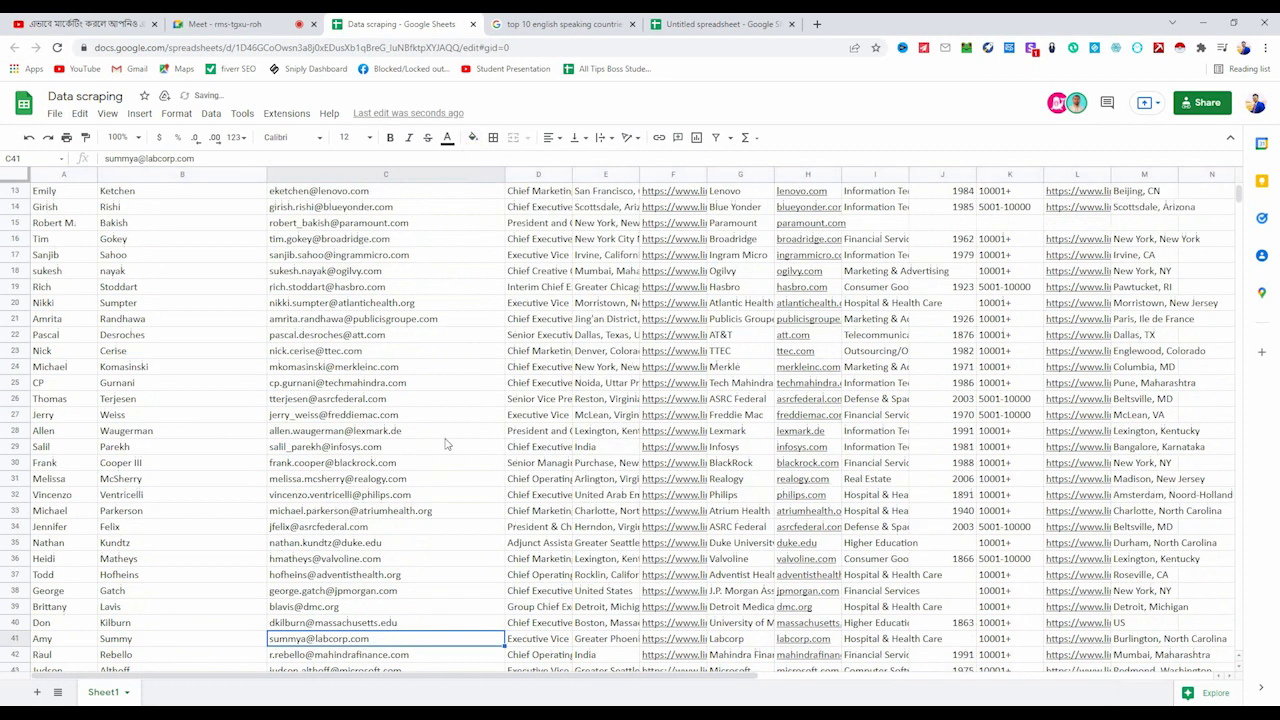
left_click_drag(396, 207, 370, 513)
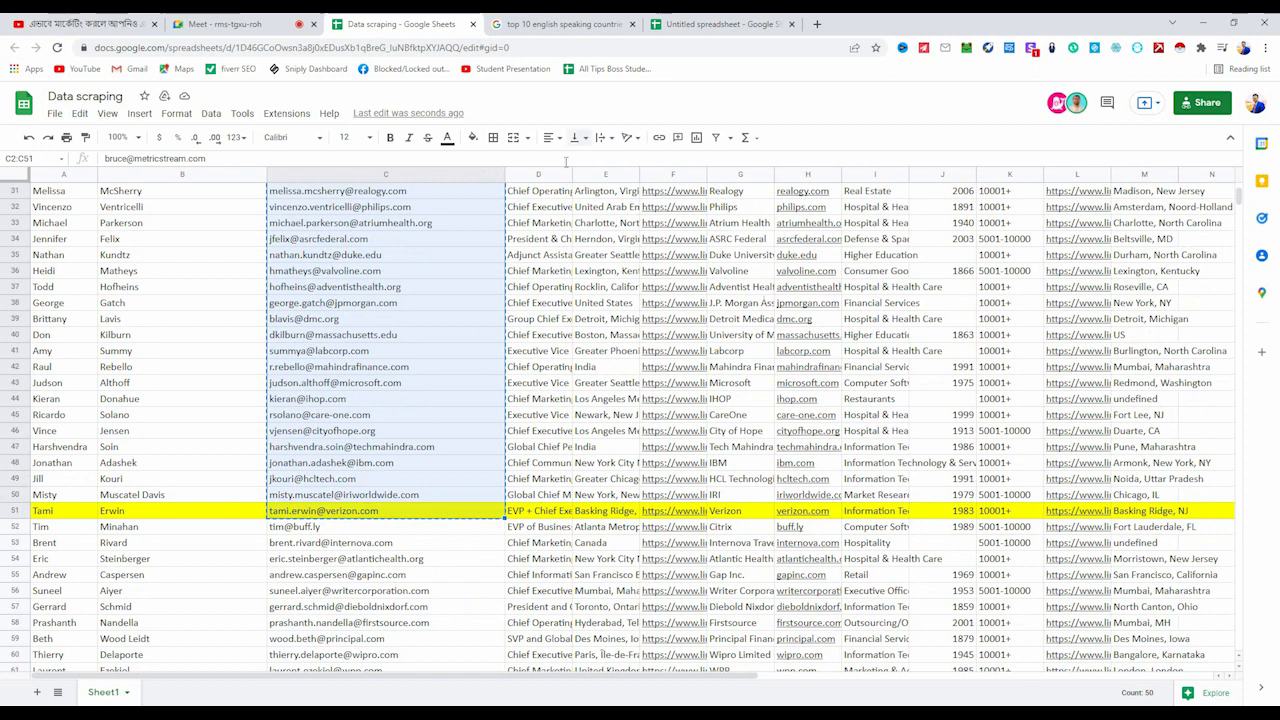
left_click(697, 27)
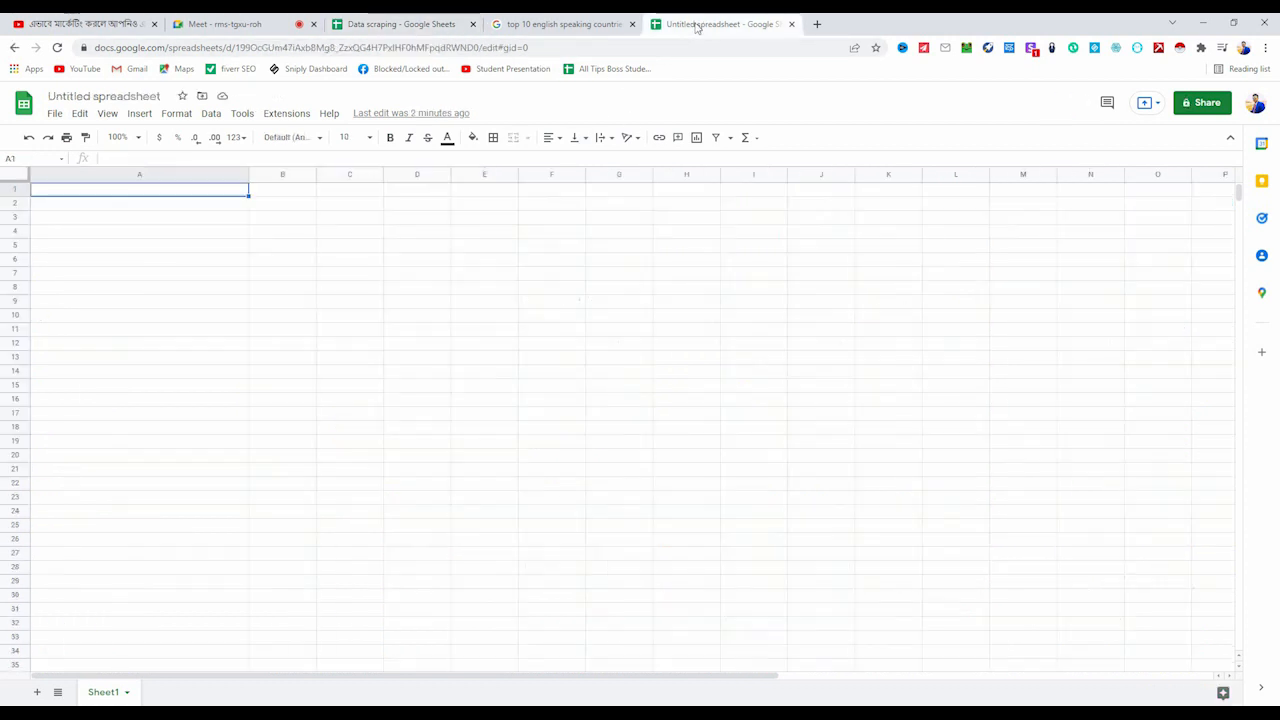
left_click(188, 204)
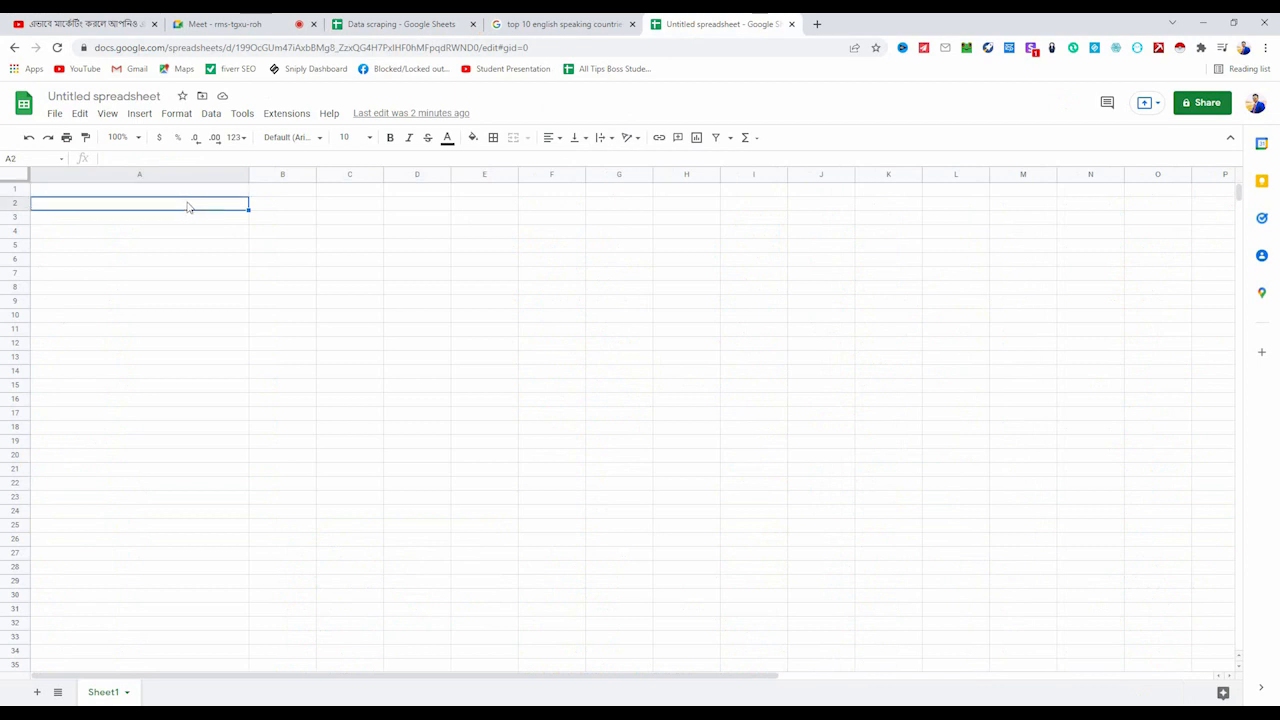
key("ctrl+v")
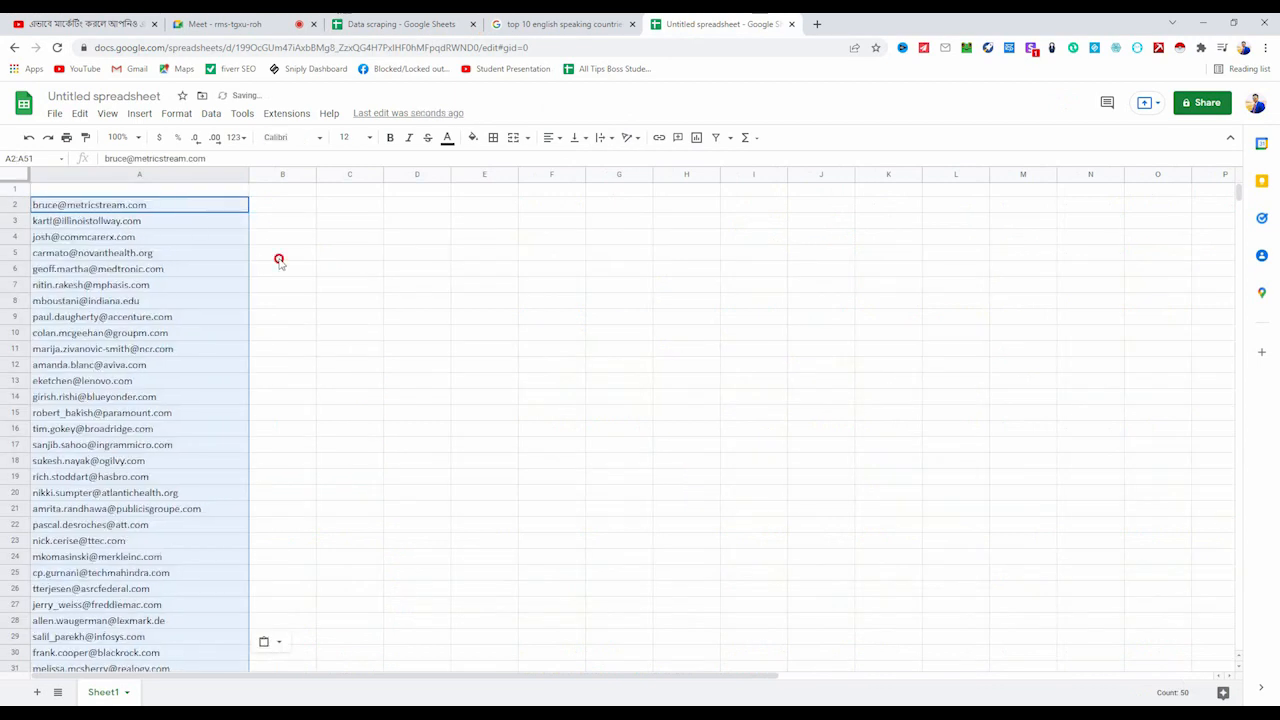
left_click(279, 256)
Select row 2 of the pasted list, magnify the screen, and outline the starts of rows 2 and 1 with red rectangles.
left_click(181, 205)
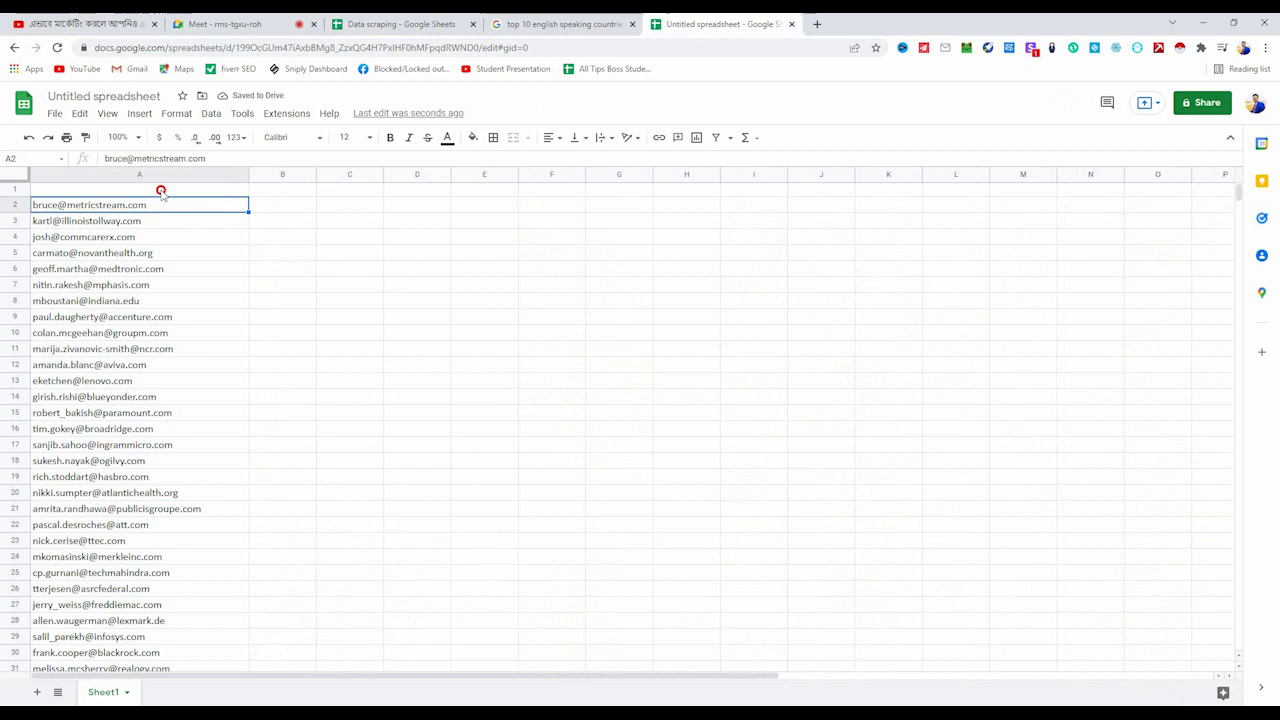
left_click(163, 190)
left_click(190, 210)
scroll(203, 291, "down", 2)
scroll(200, 288, "up", 2)
left_click(15, 204)
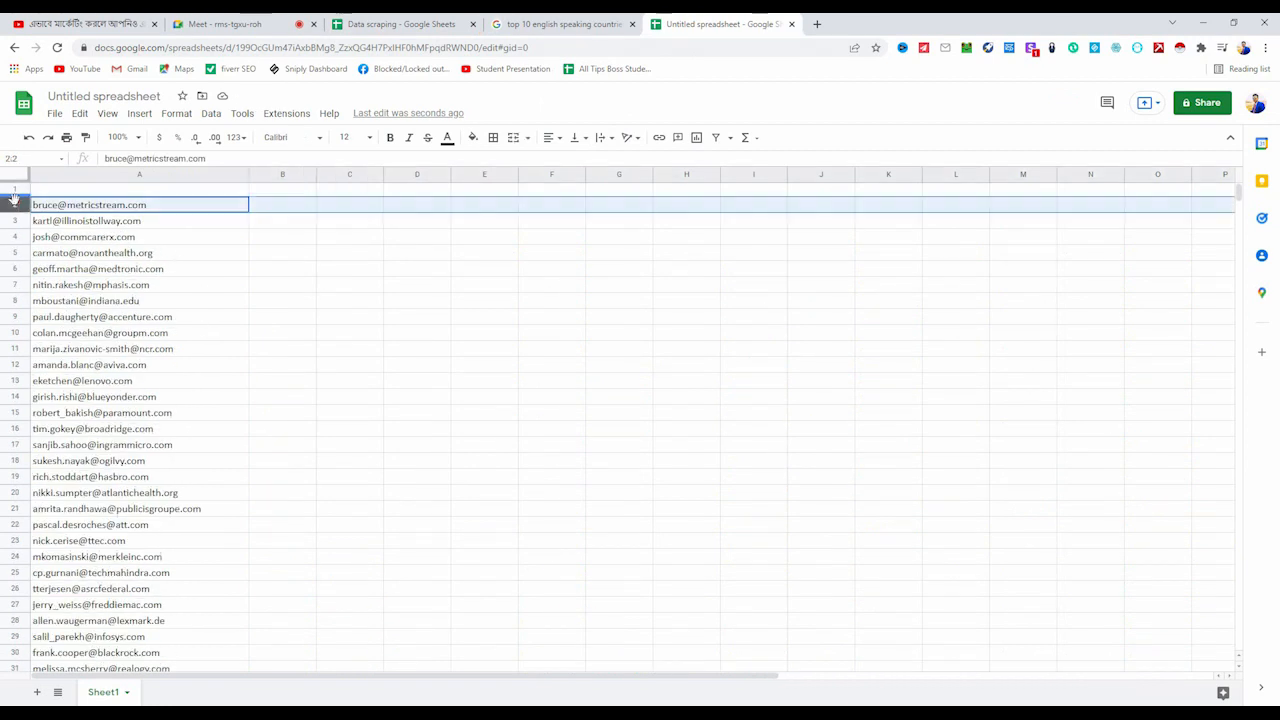
key("ctrl+1")
left_click(45, 200)
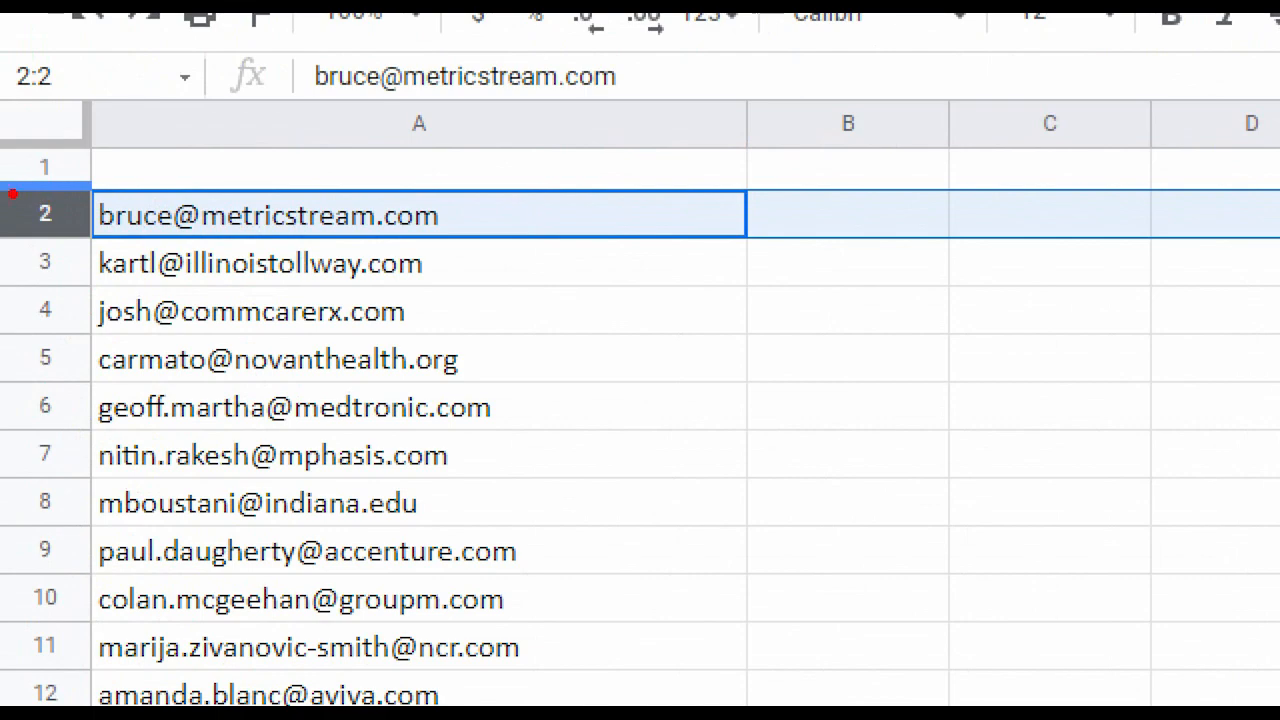
mouse_move(5, 189)
left_mouse_down()
mouse_move(149, 248)
mouse_move(306, 236)
left_mouse_up()
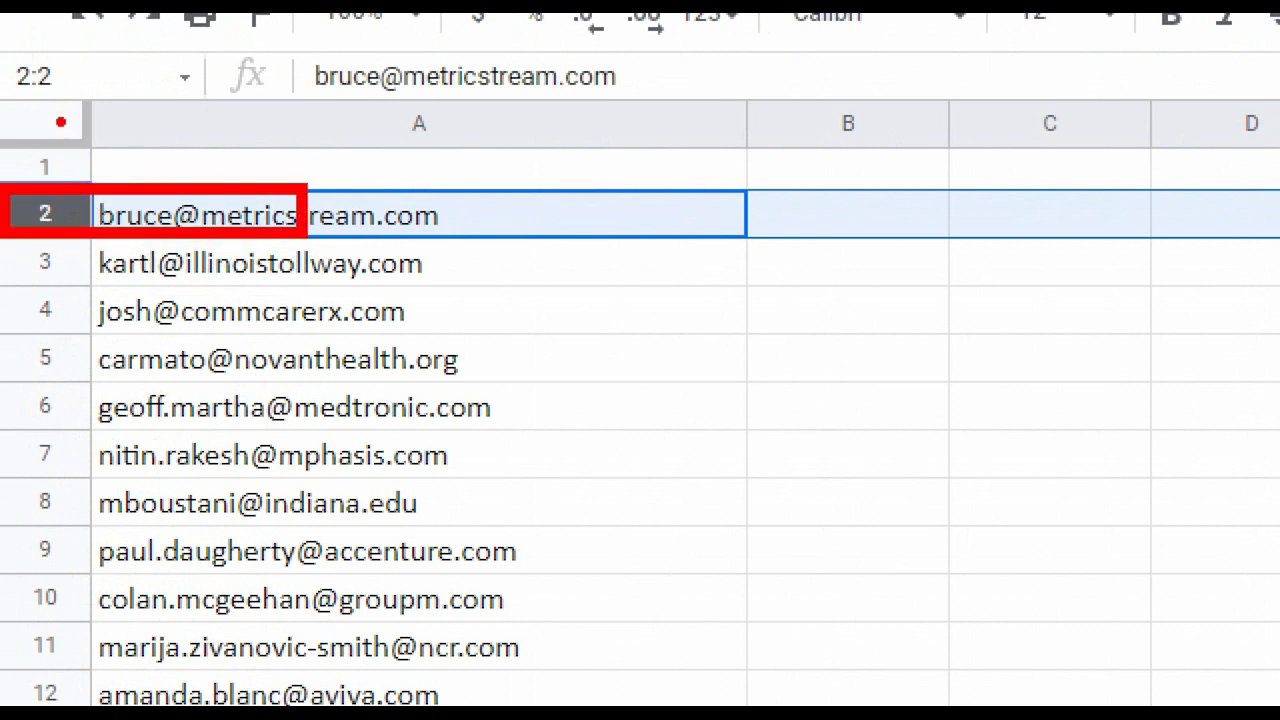
left_click_drag(22, 140, 94, 188)
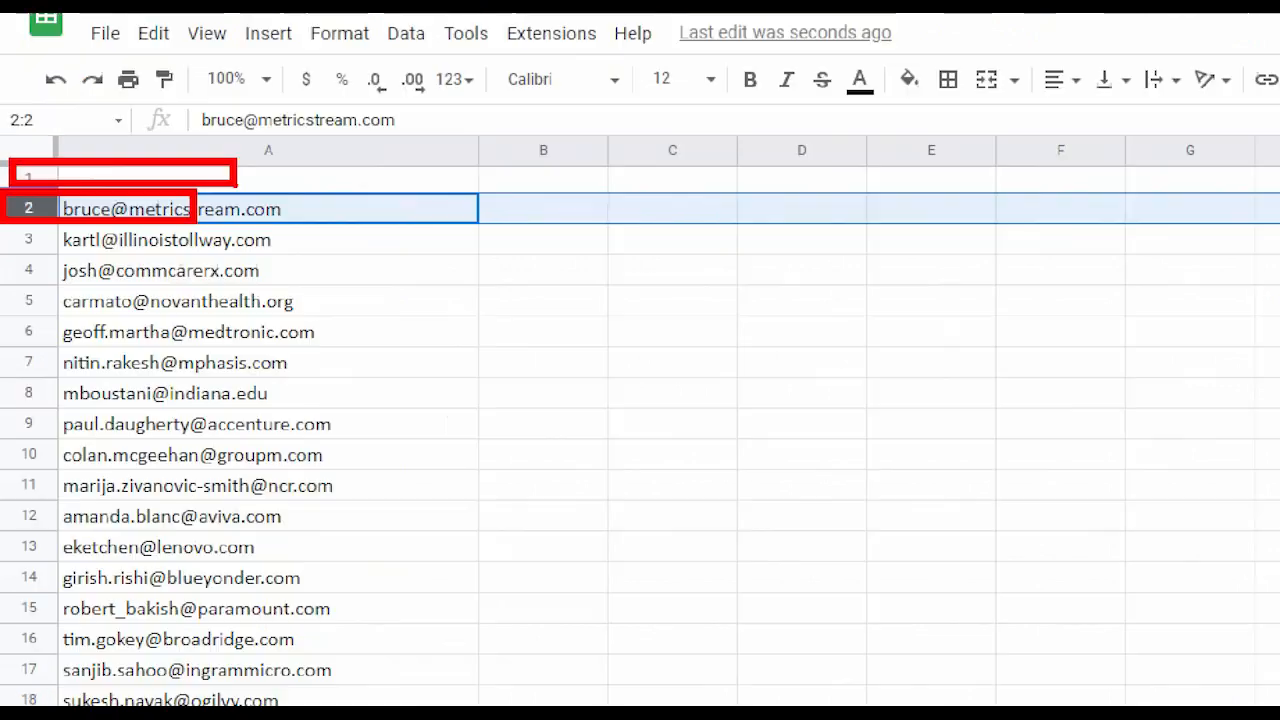
Select column A, start a mail merge with Yet Another Mail Merge, and continue to the permission request for the updated add-on.
left_click(307, 145)
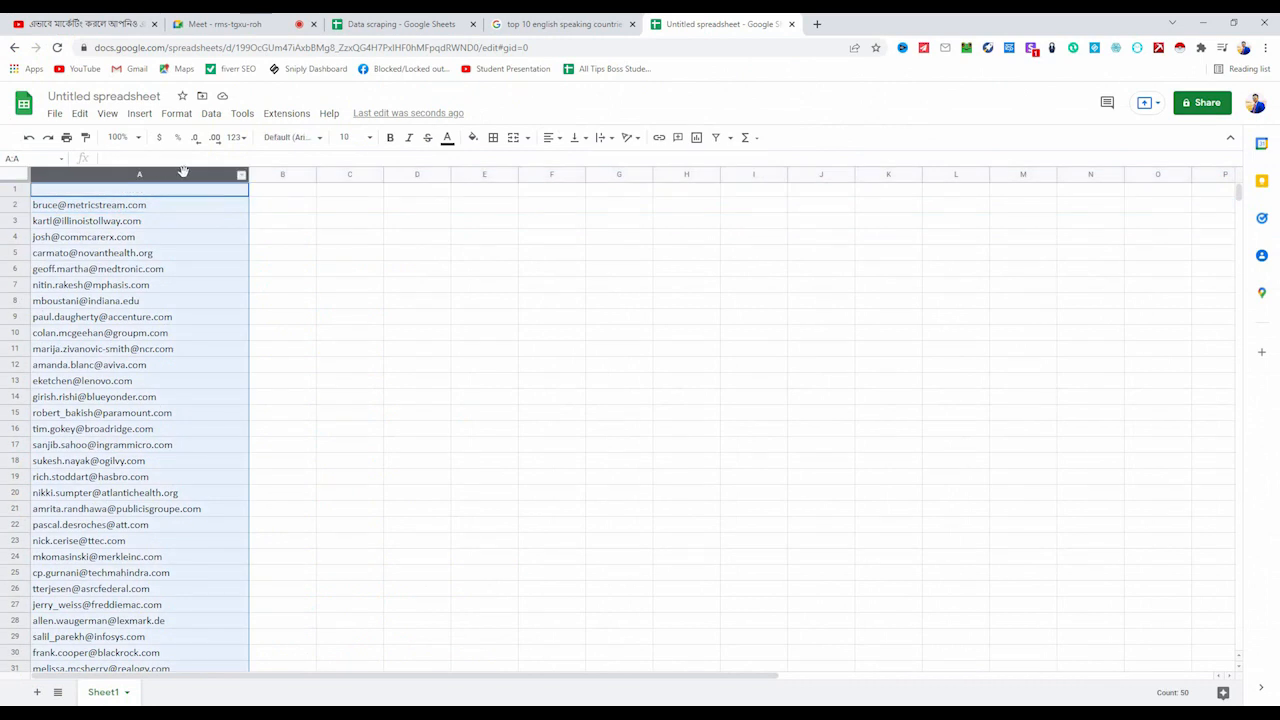
left_click(286, 114)
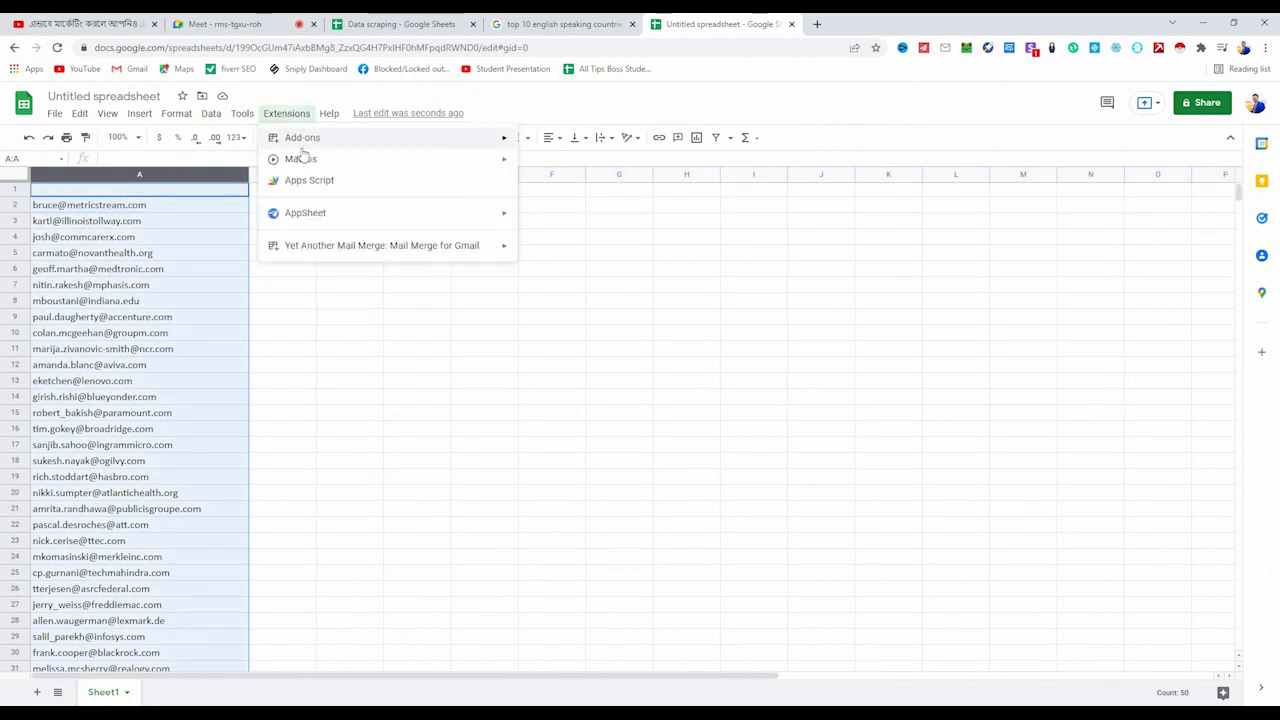
mouse_move(337, 248)
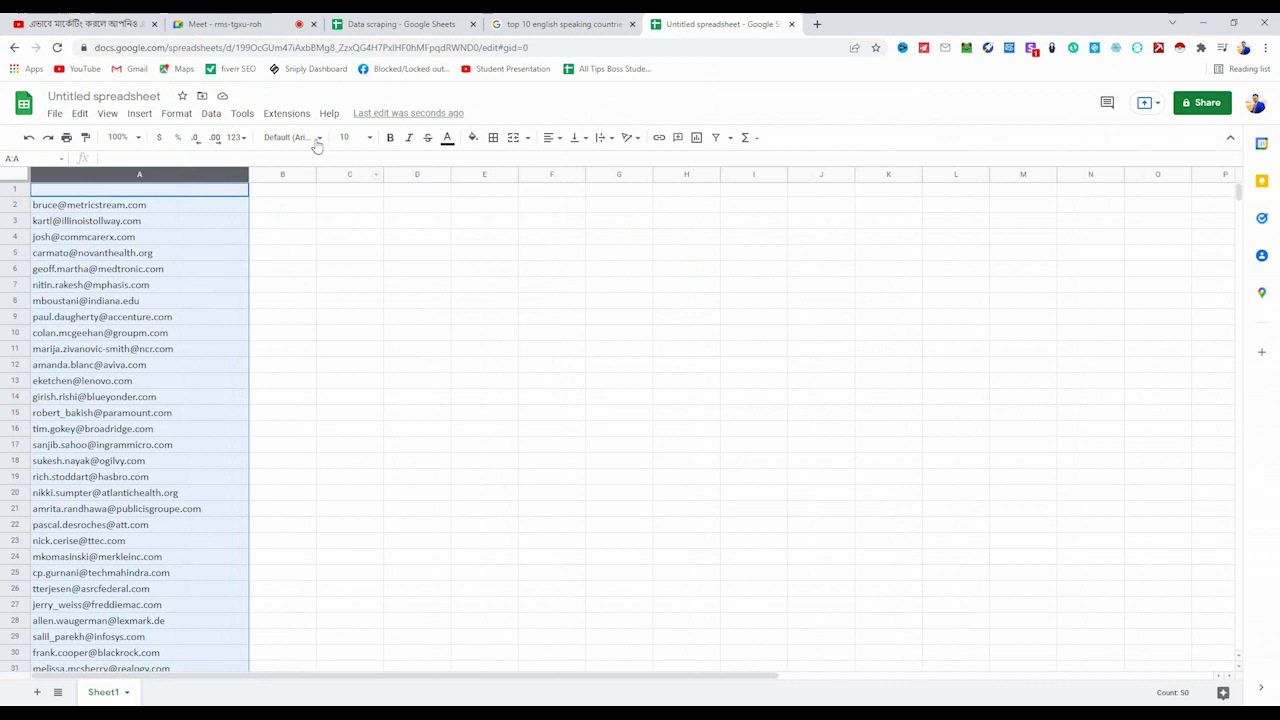
left_click(290, 114)
mouse_move(343, 250)
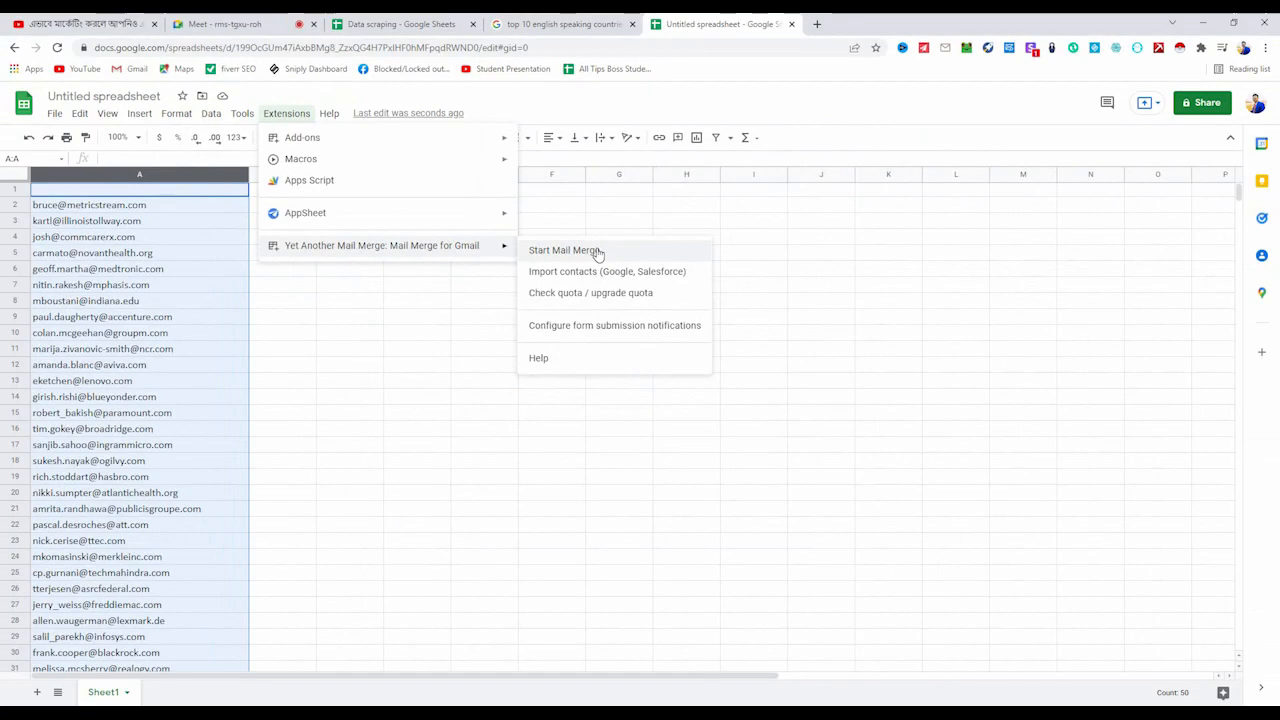
left_click(634, 368)
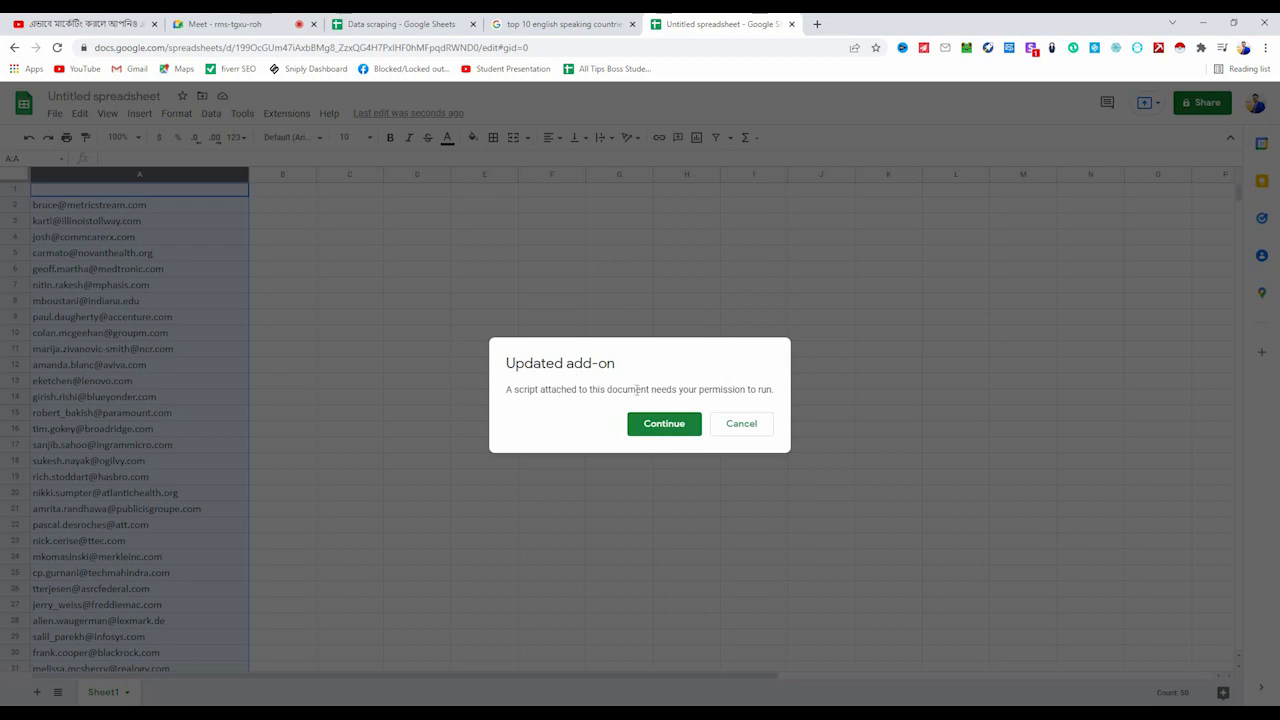
left_click(660, 428)
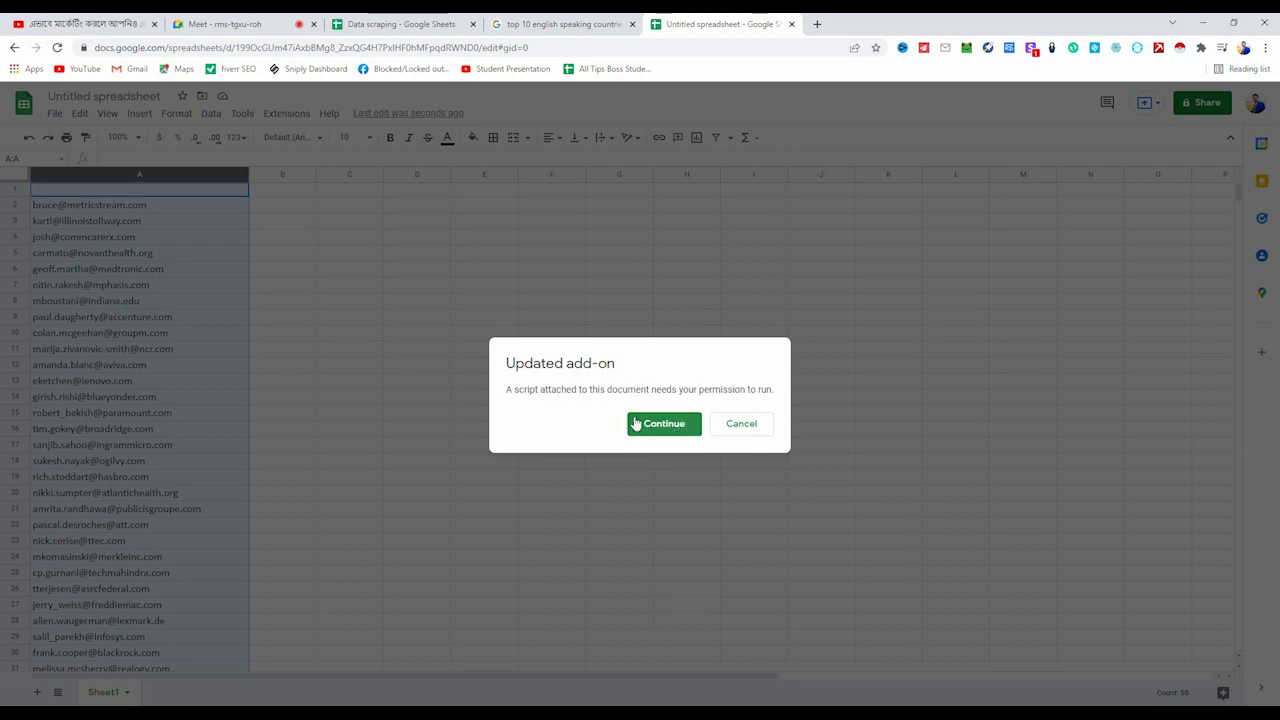
left_click(647, 424)
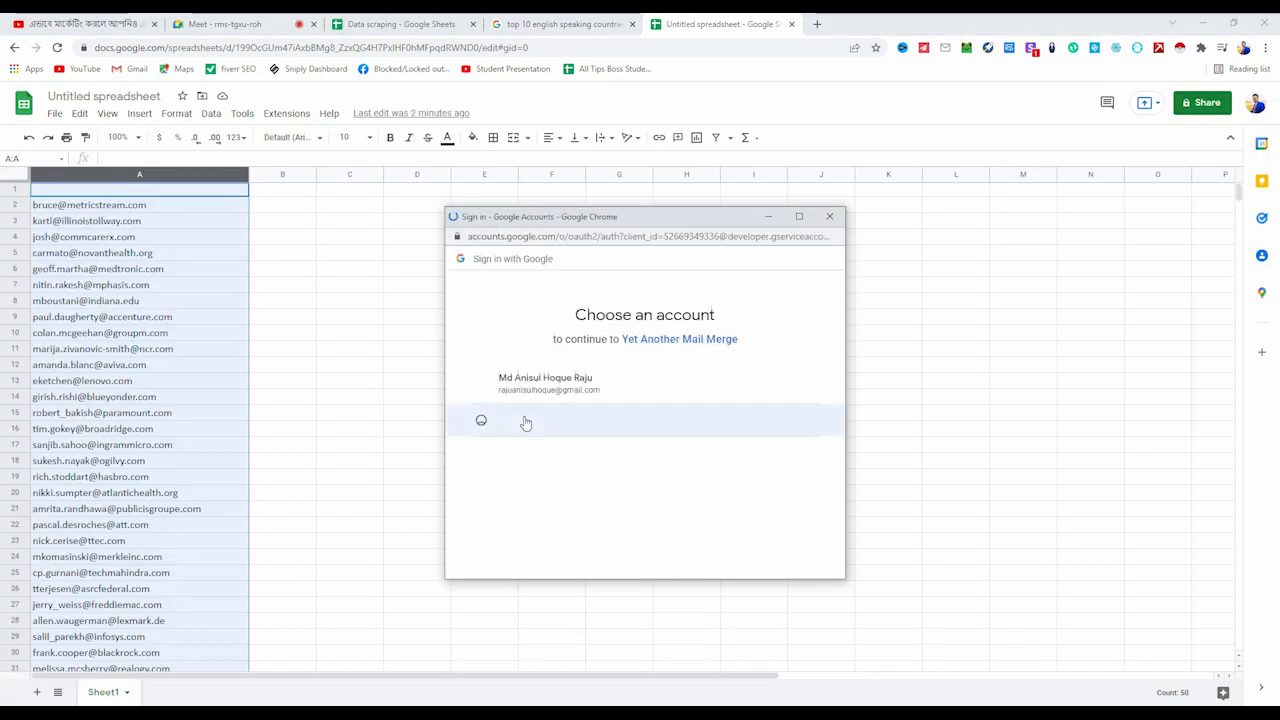
Choose the Google account for Yet Another Mail Merge and allow the add-on all the access it requests.
left_click(521, 389)
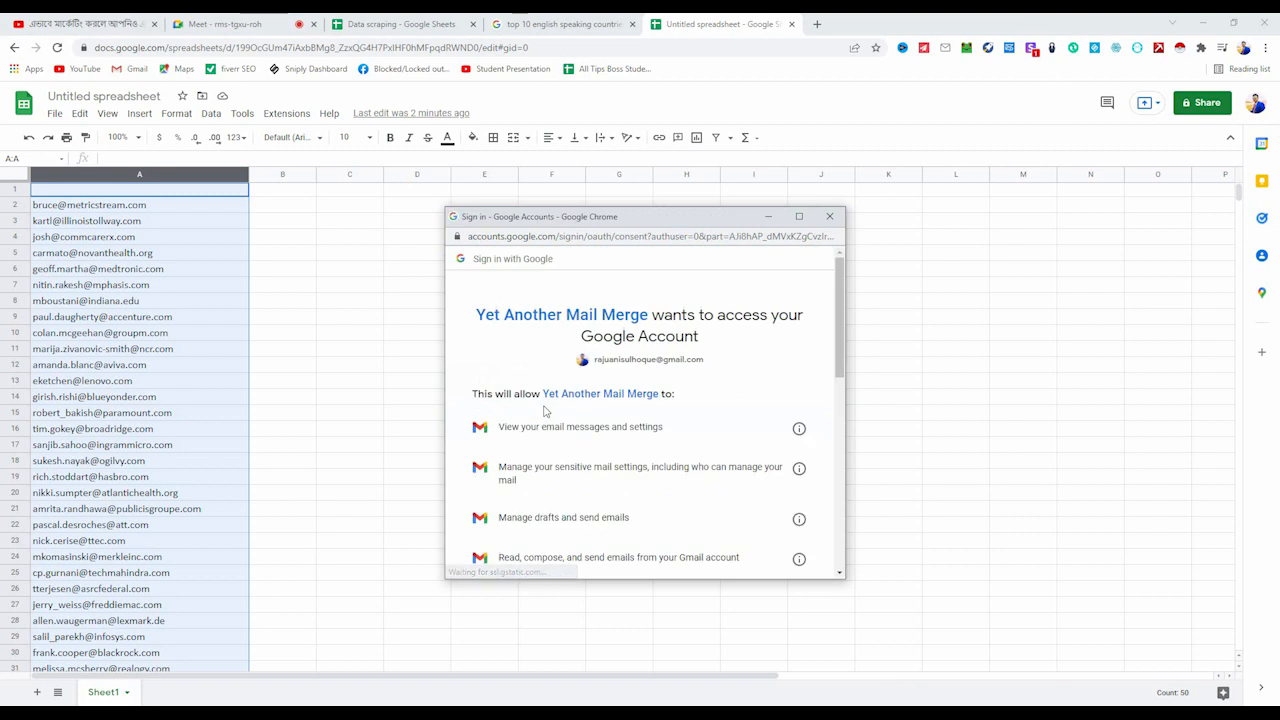
scroll(545, 410, "down", 4)
scroll(545, 410, "down", 5)
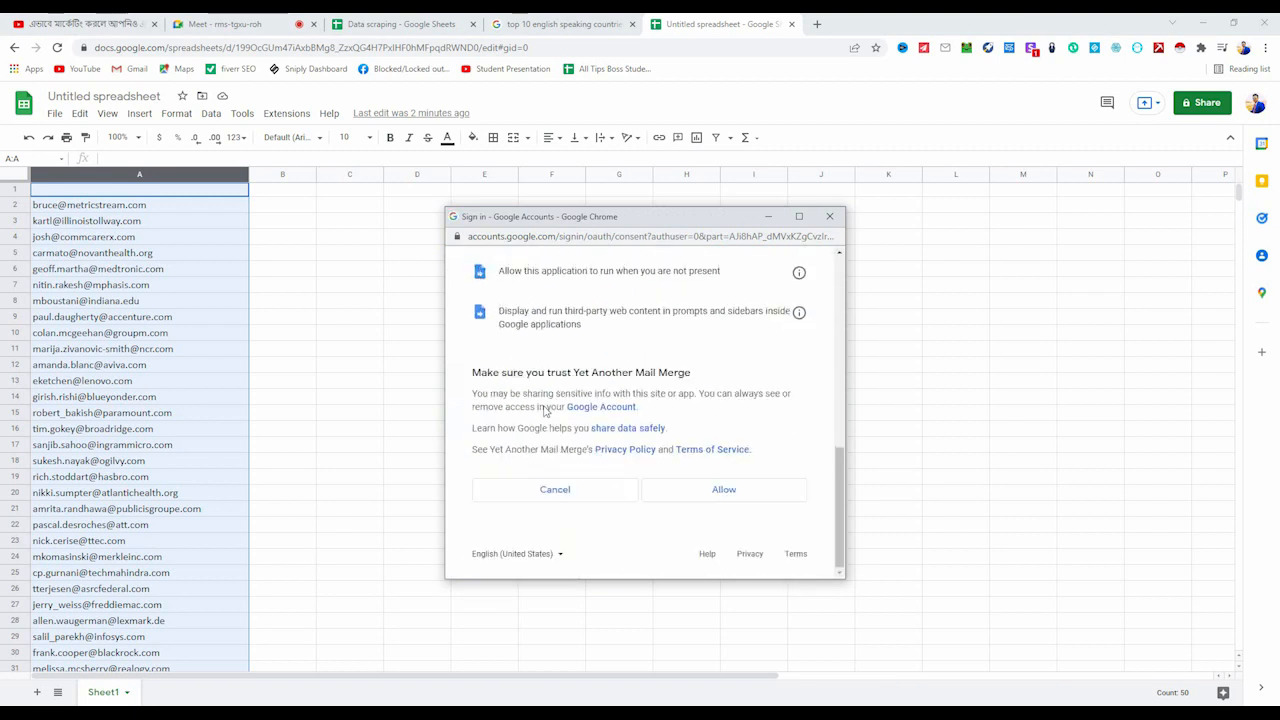
left_click(706, 488)
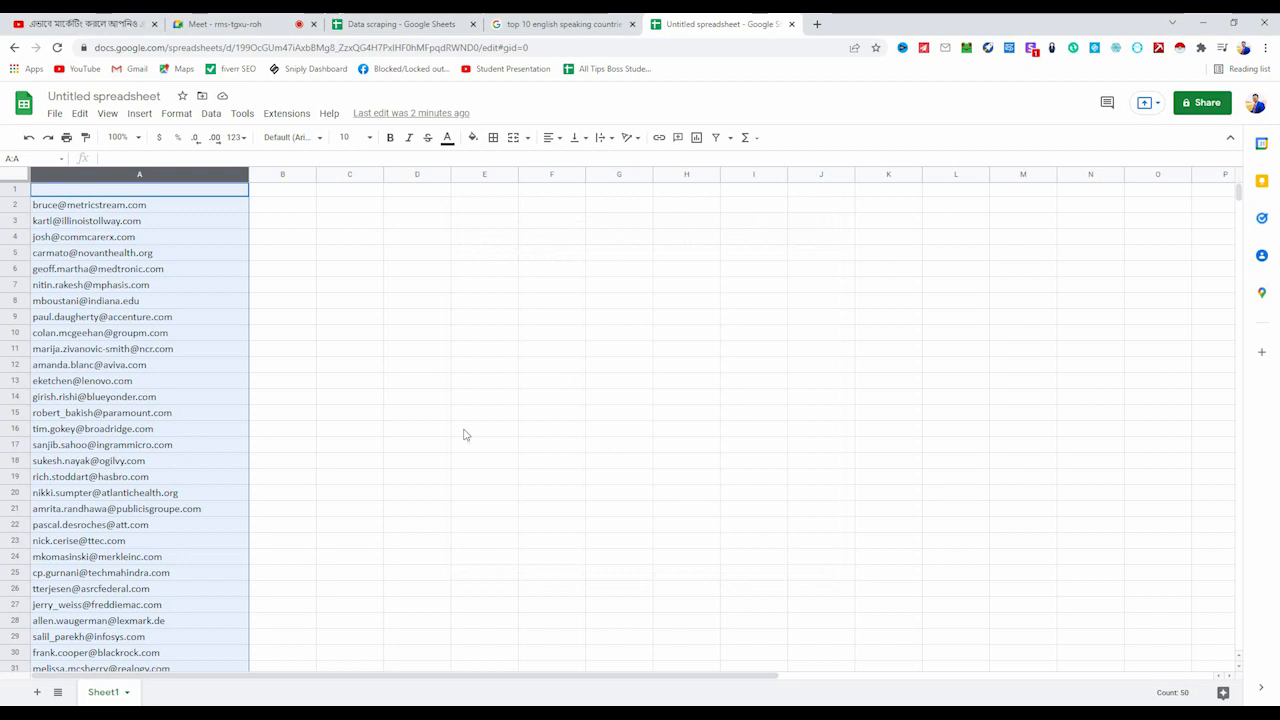
Reselect column A with the recipient addresses and start the Yet Another Mail Merge mail merge again.
scroll(463, 435, "down", 4)
scroll(463, 435, "down", 2)
scroll(463, 435, "up", 7)
left_click(223, 390)
left_click(209, 174)
left_click(287, 113)
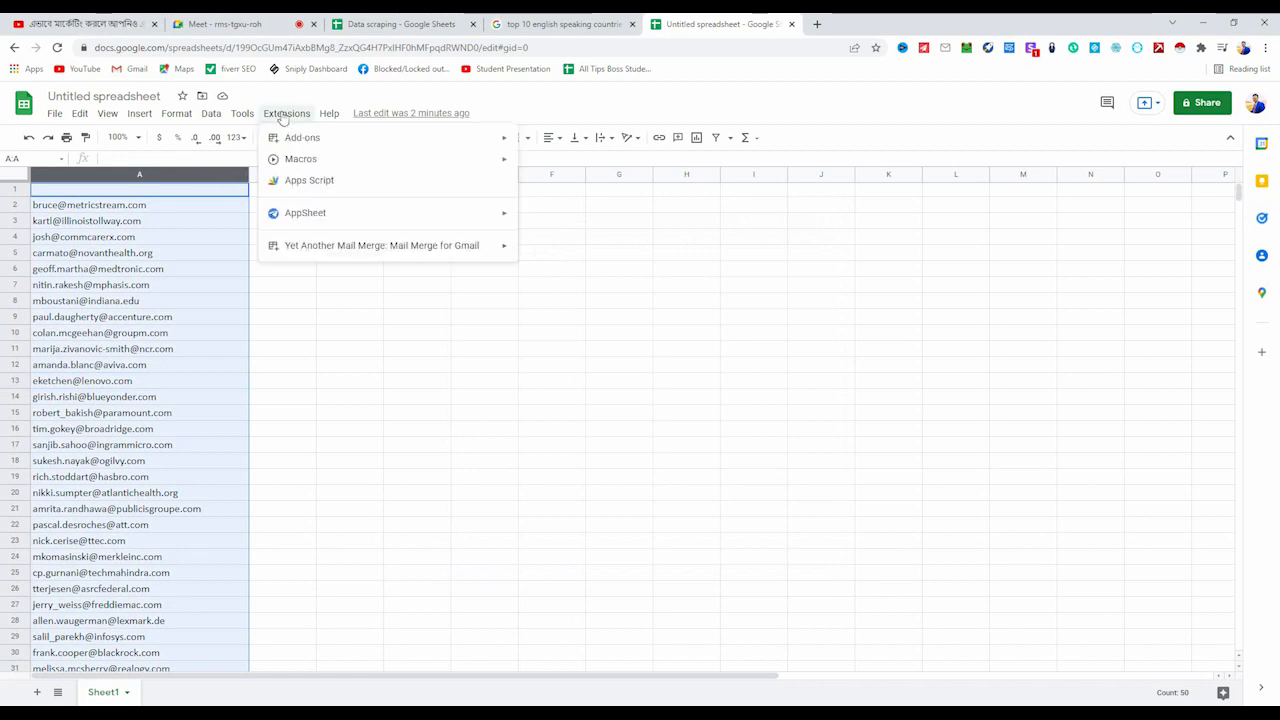
mouse_move(357, 248)
left_click(574, 250)
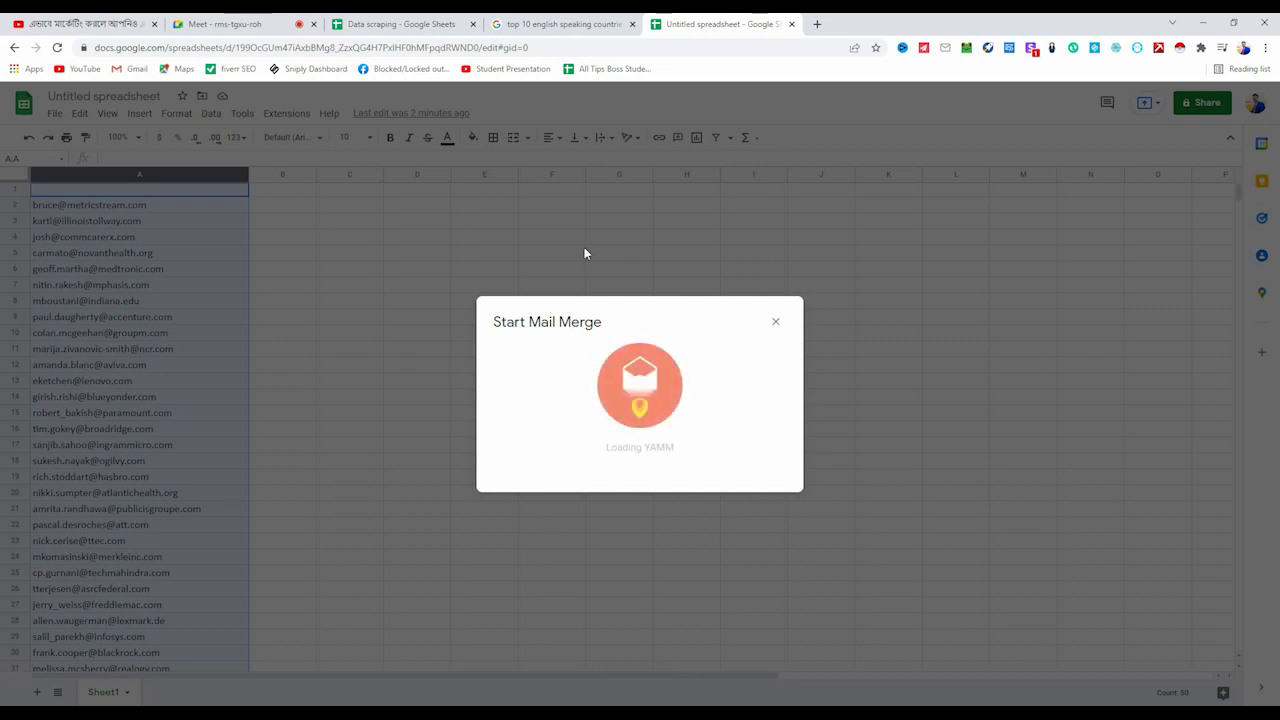
Switch to the Google Meet call, close the in-call messages, and return to the untitled spreadsheet.
left_click(264, 26)
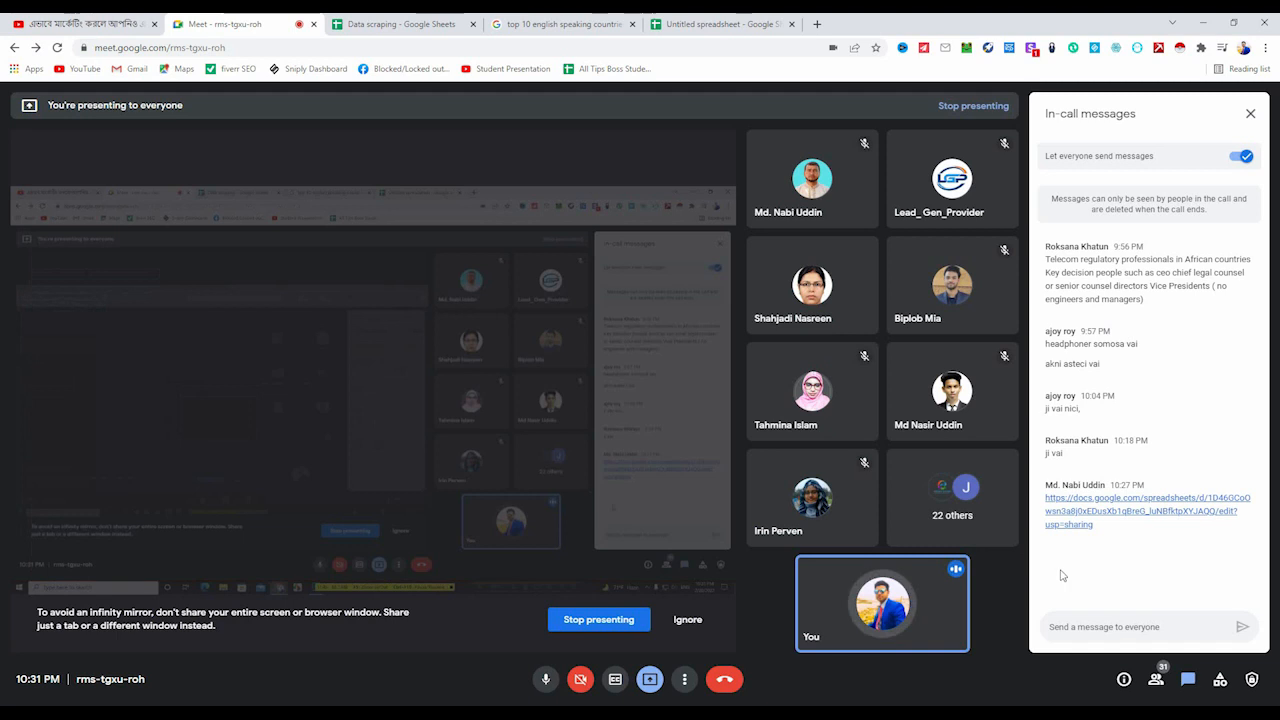
left_click(1250, 113)
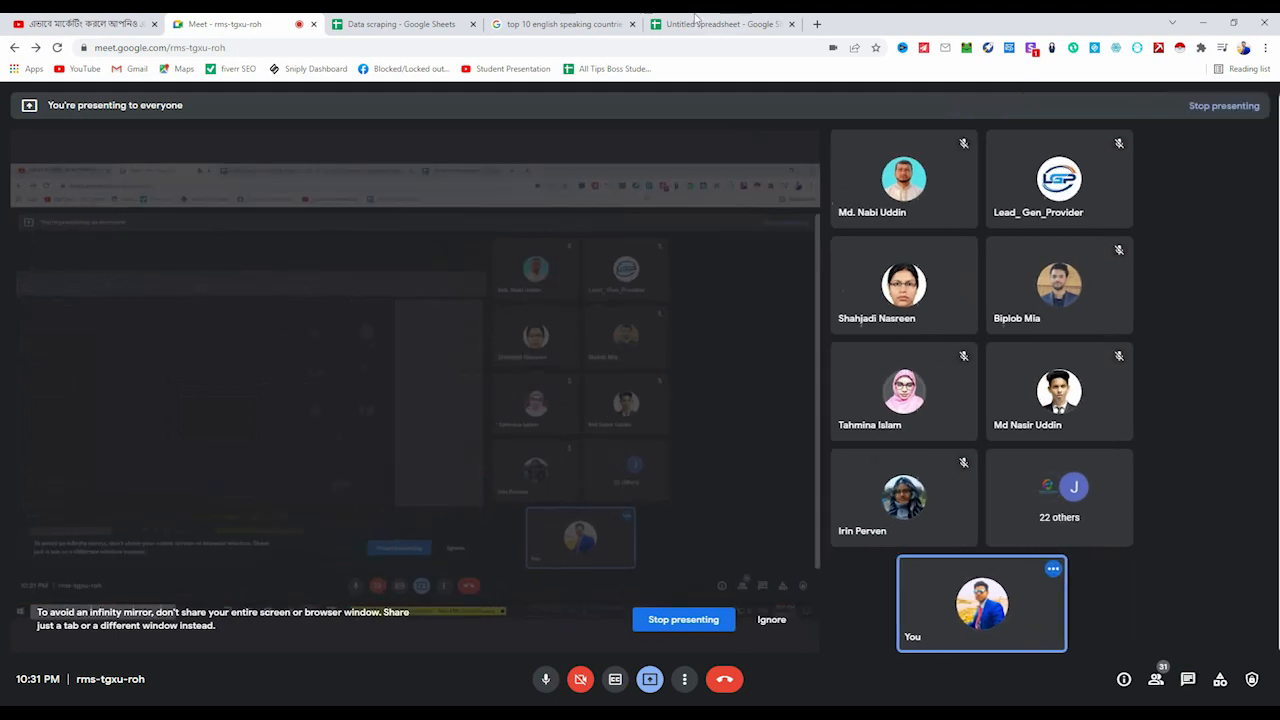
left_click(400, 24)
left_click(709, 24)
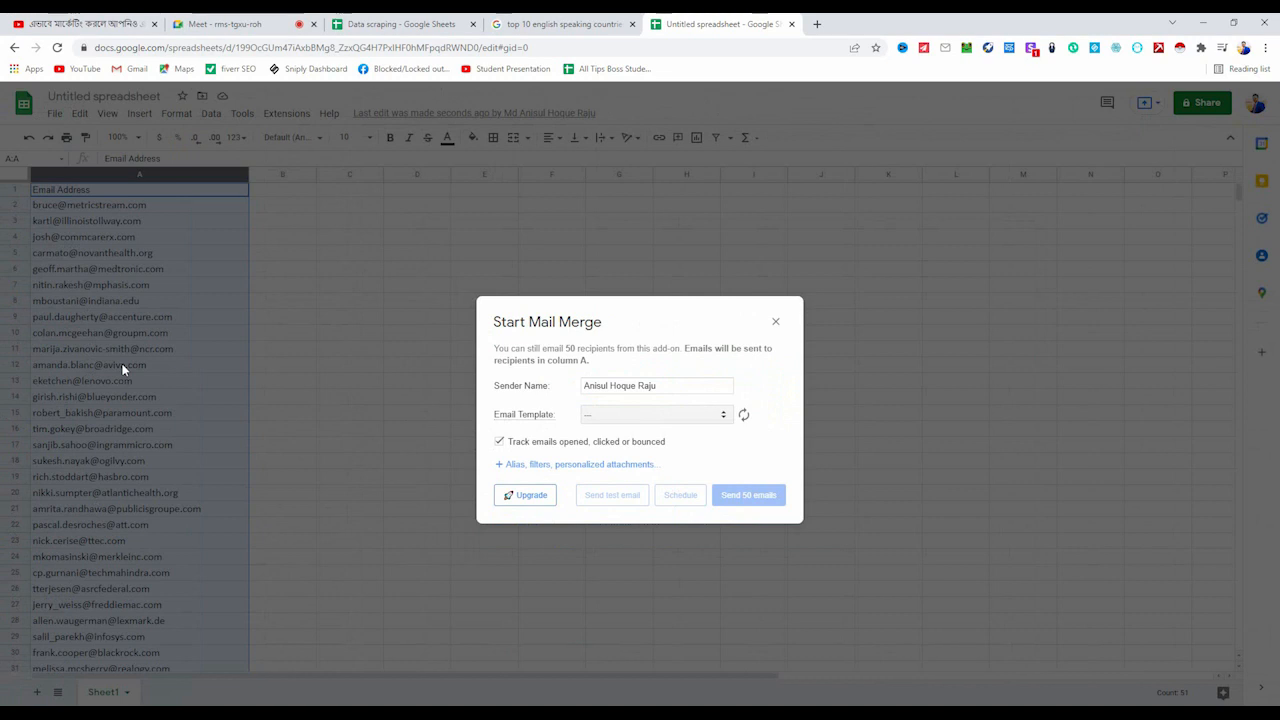
Choose the first "(no subject) - 5 KB" draft as the email template and send the 50 emails.
left_click_drag(657, 386, 587, 386)
left_click(558, 416)
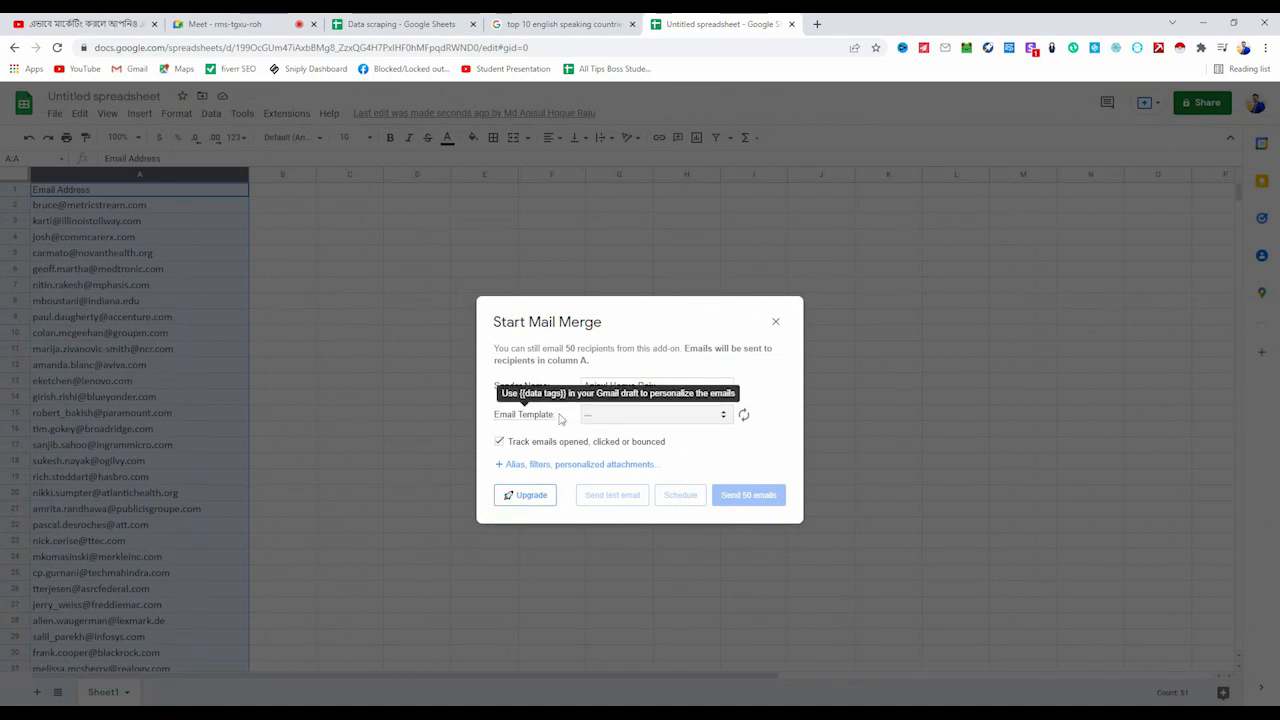
left_click(640, 416)
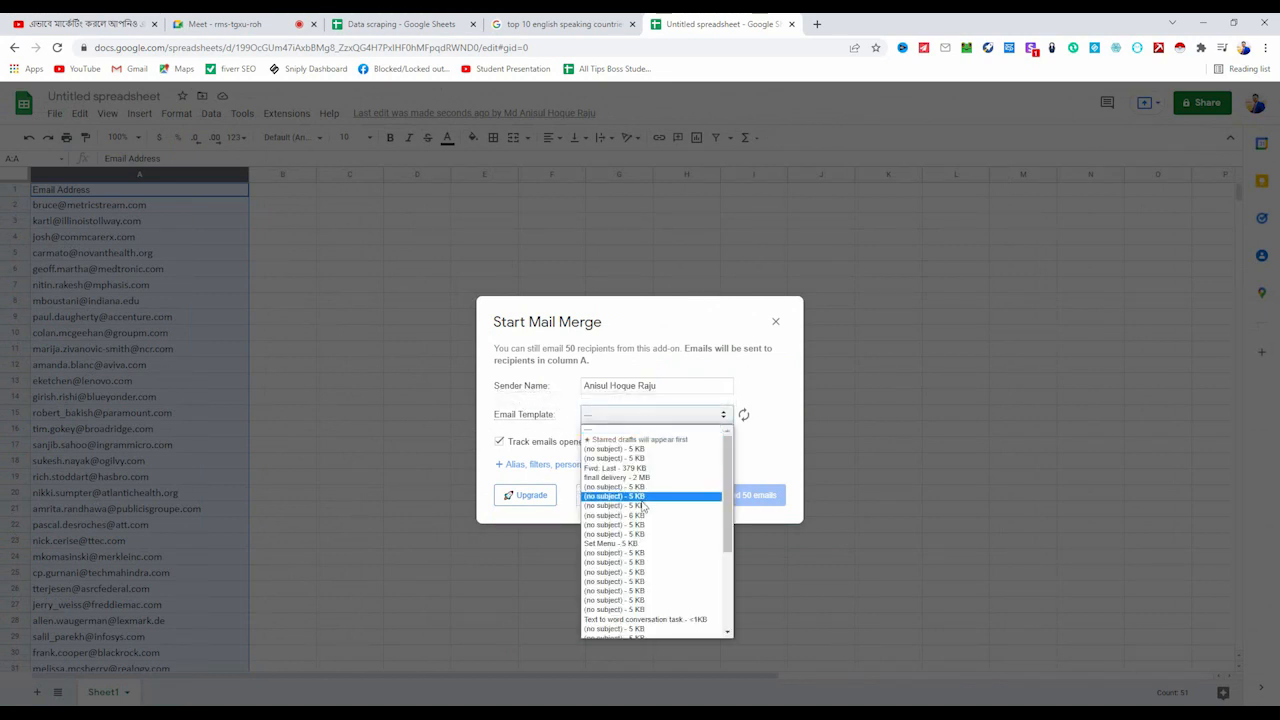
scroll(643, 505, "down", 3)
scroll(643, 507, "up", 3)
left_click(633, 449)
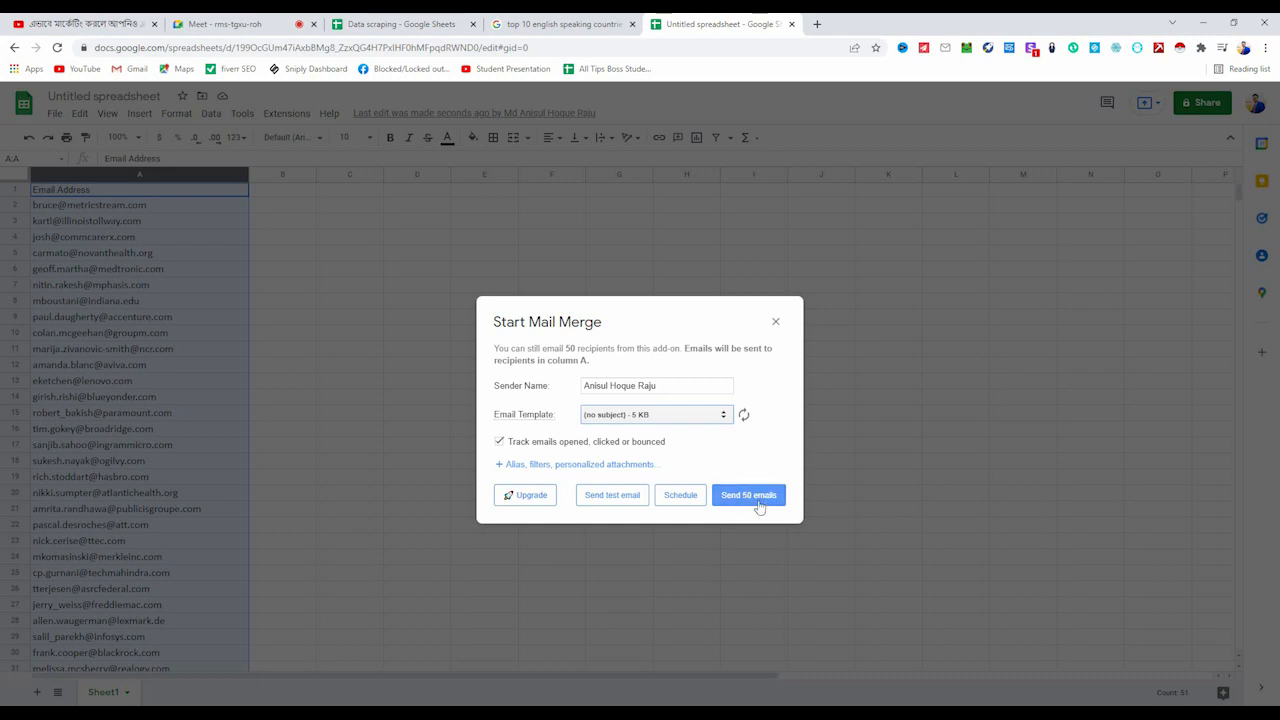
left_click(752, 495)
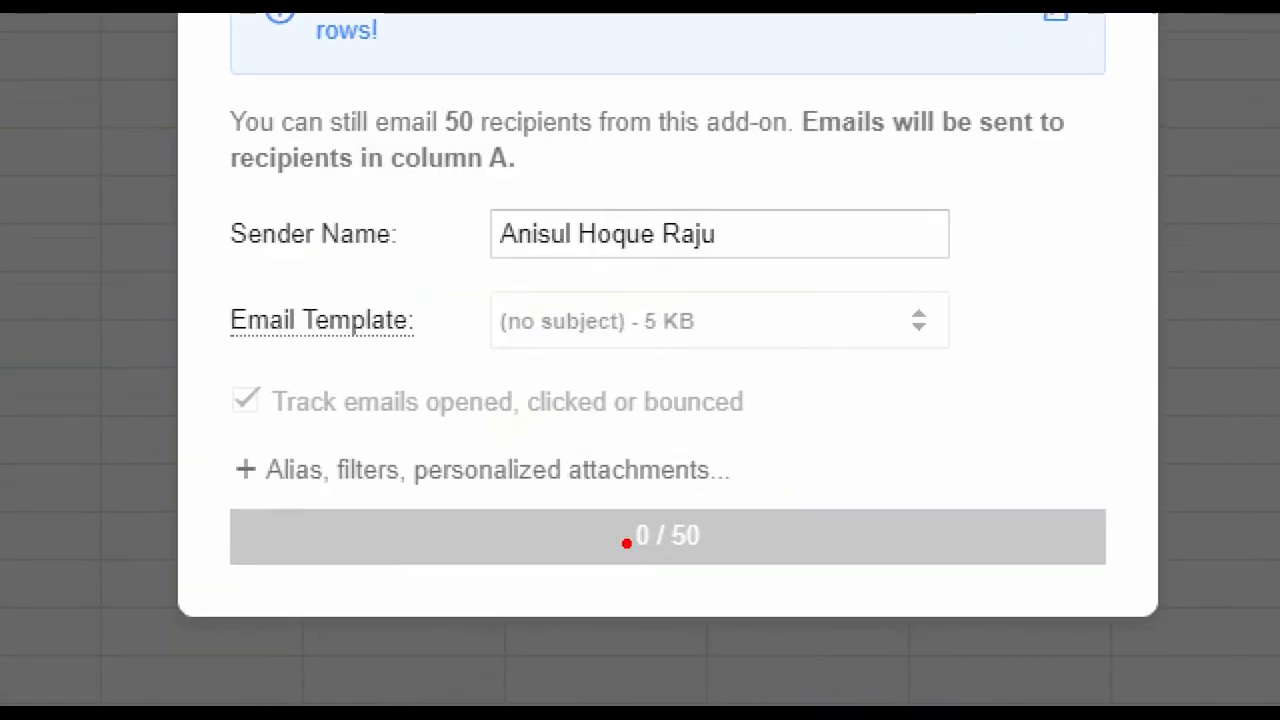
Outline the sending progress in red, close the finished mail merge dialog, and outline the Clicked email count in the Tracking Report.
mouse_move(232, 506)
left_mouse_down()
mouse_move(509, 534)
mouse_move(660, 567)
mouse_move(787, 551)
left_mouse_up()
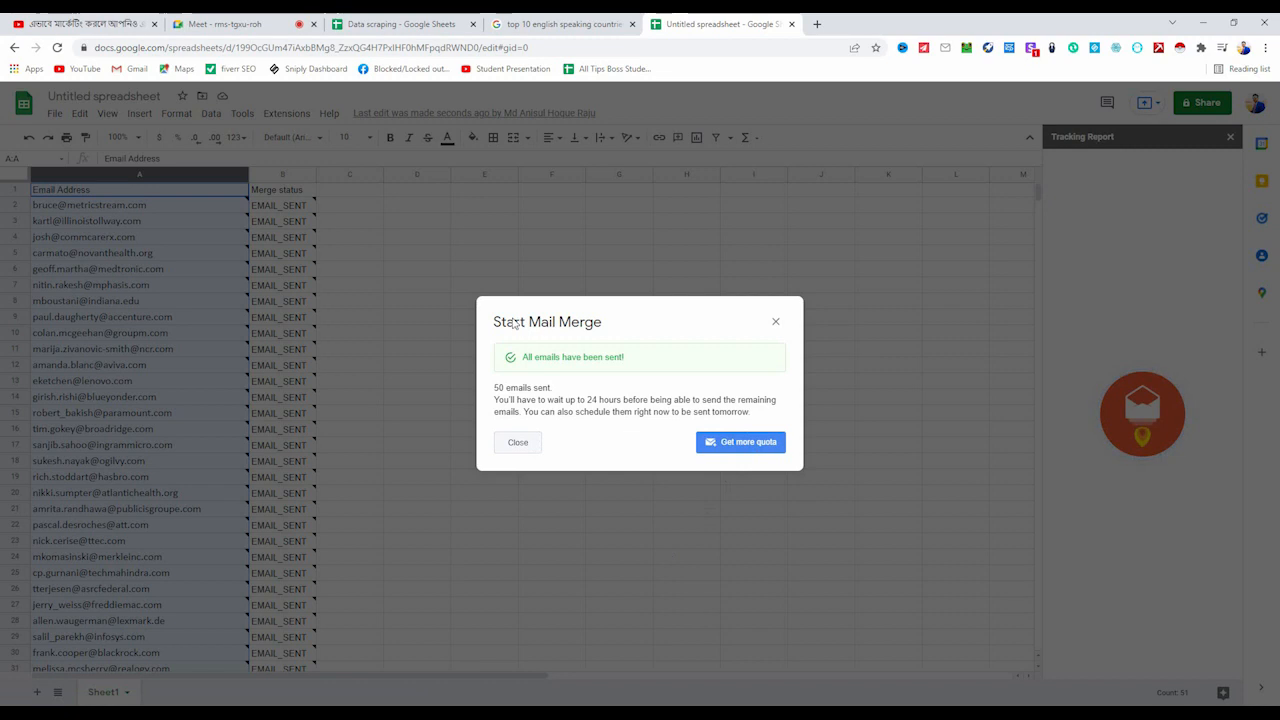
left_click(775, 321)
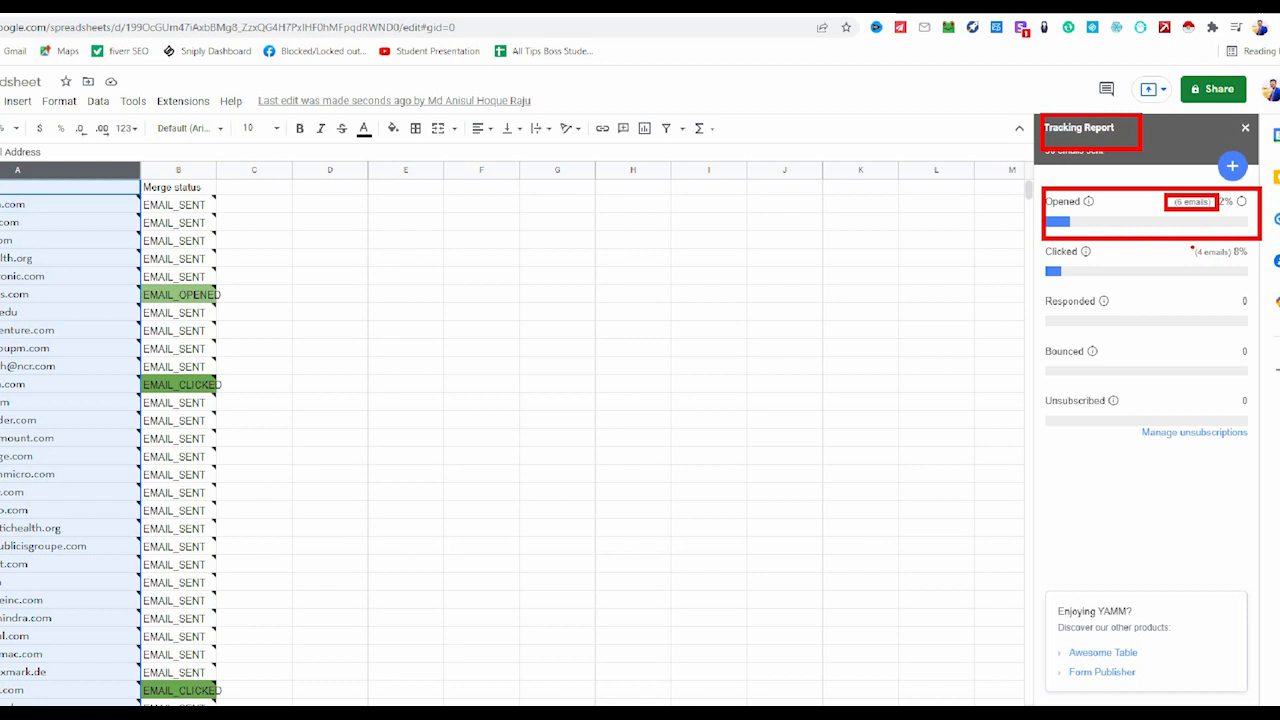
mouse_move(1191, 246)
left_mouse_down()
mouse_move(1204, 262)
mouse_move(1238, 264)
left_mouse_up()
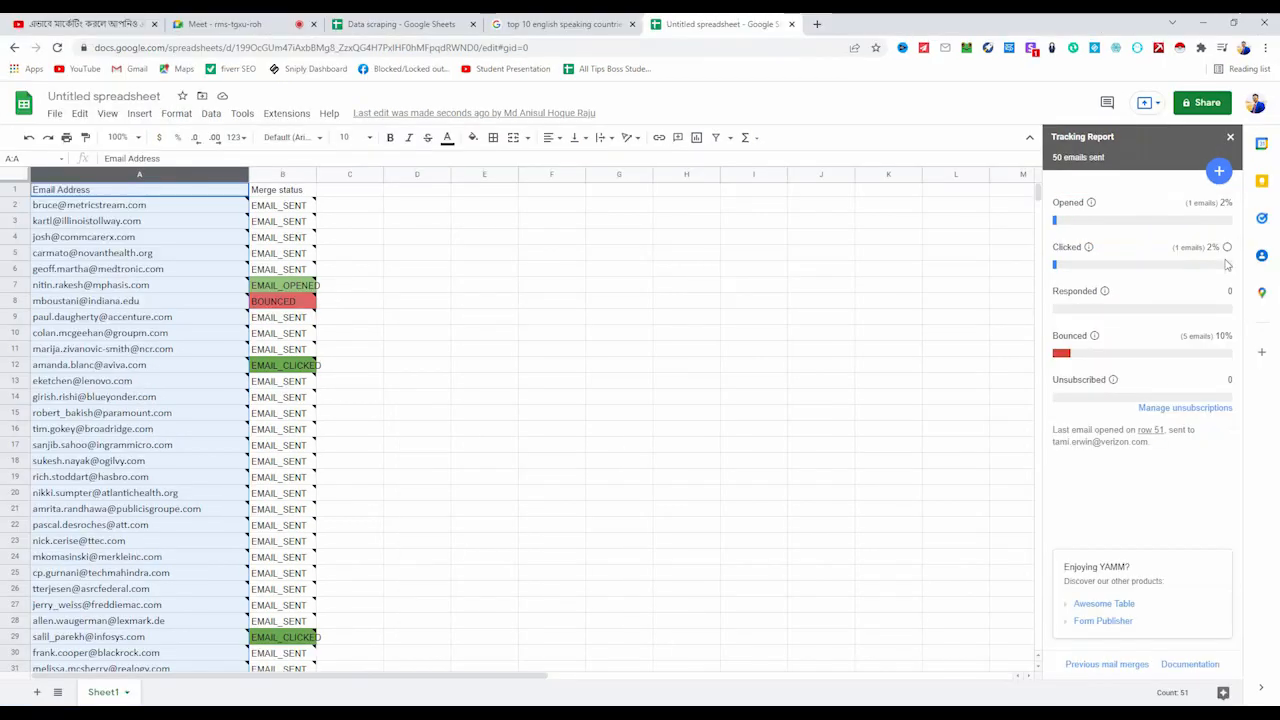
Switch to the Google Meet call, mute the speaking participant for everyone, and return to the untitled spreadsheet.
left_click(225, 24)
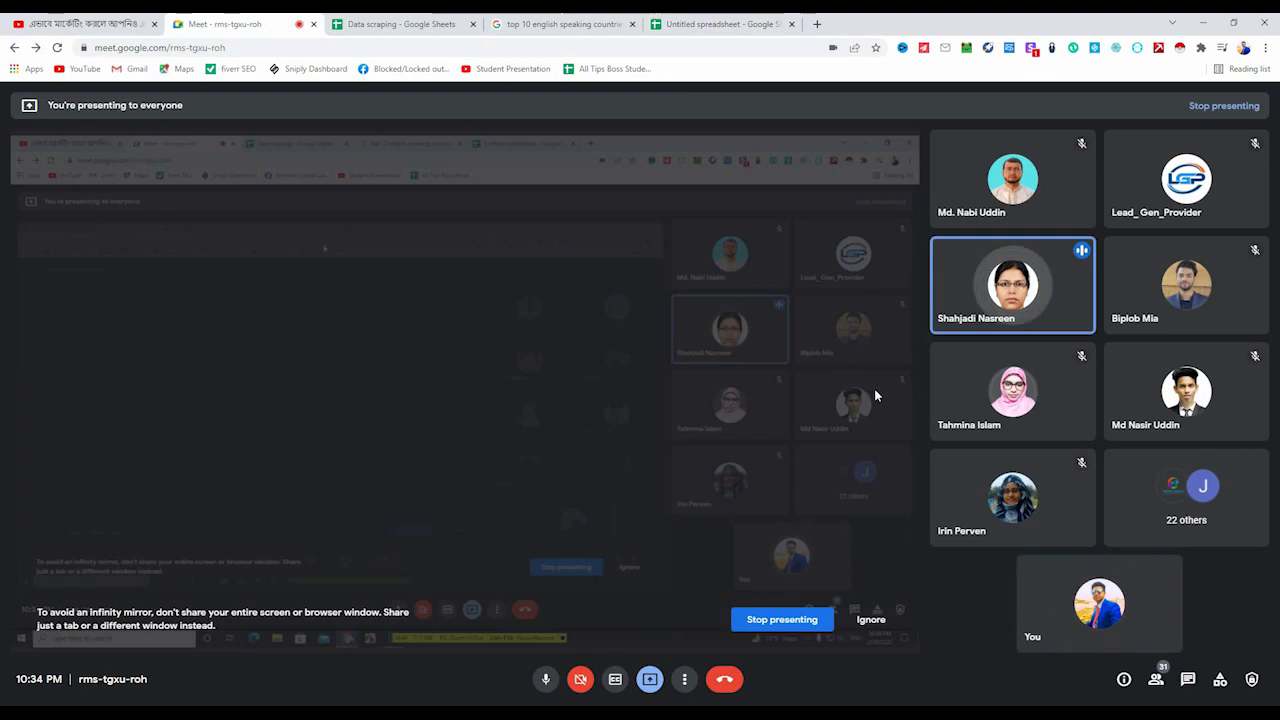
left_click(1011, 287)
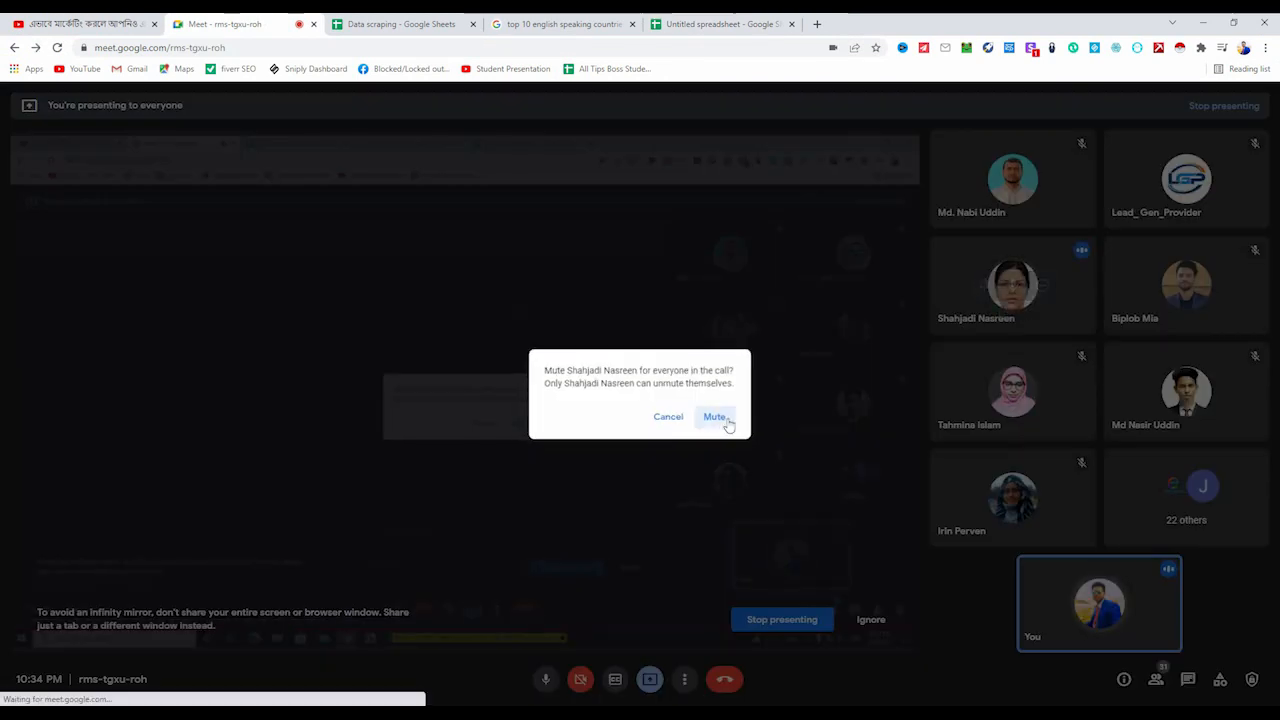
left_click(718, 416)
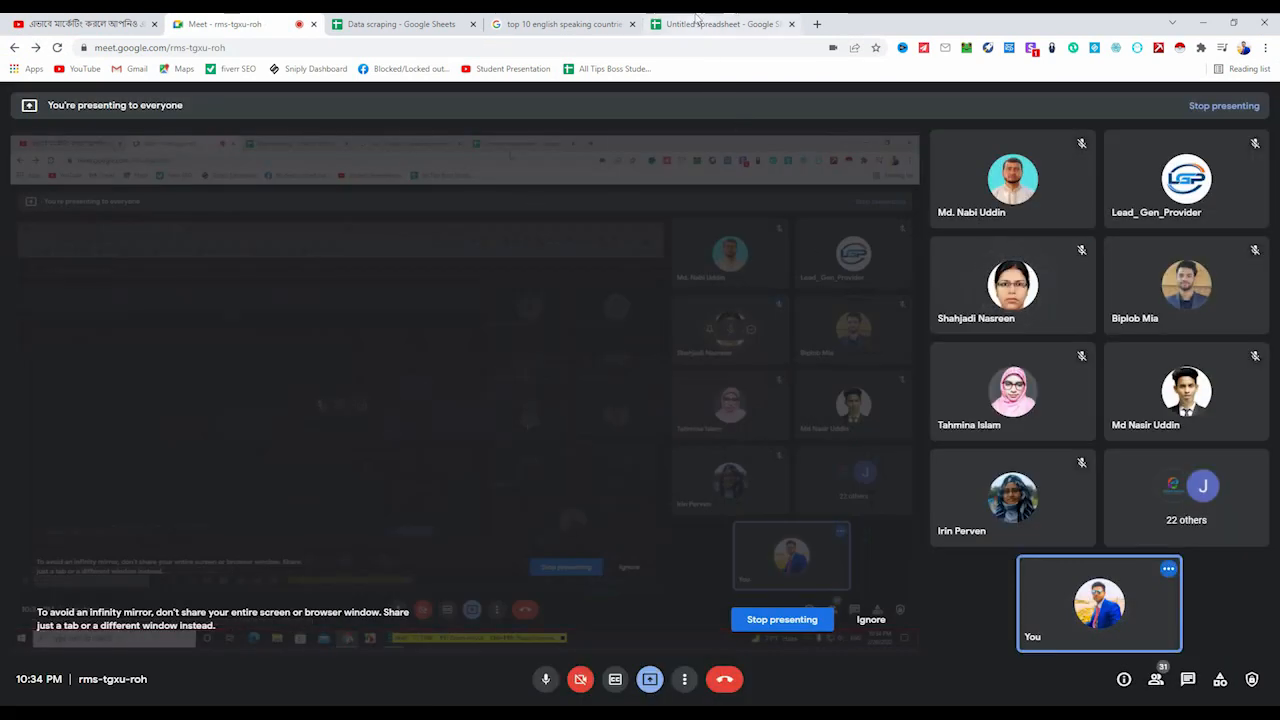
left_click(720, 24)
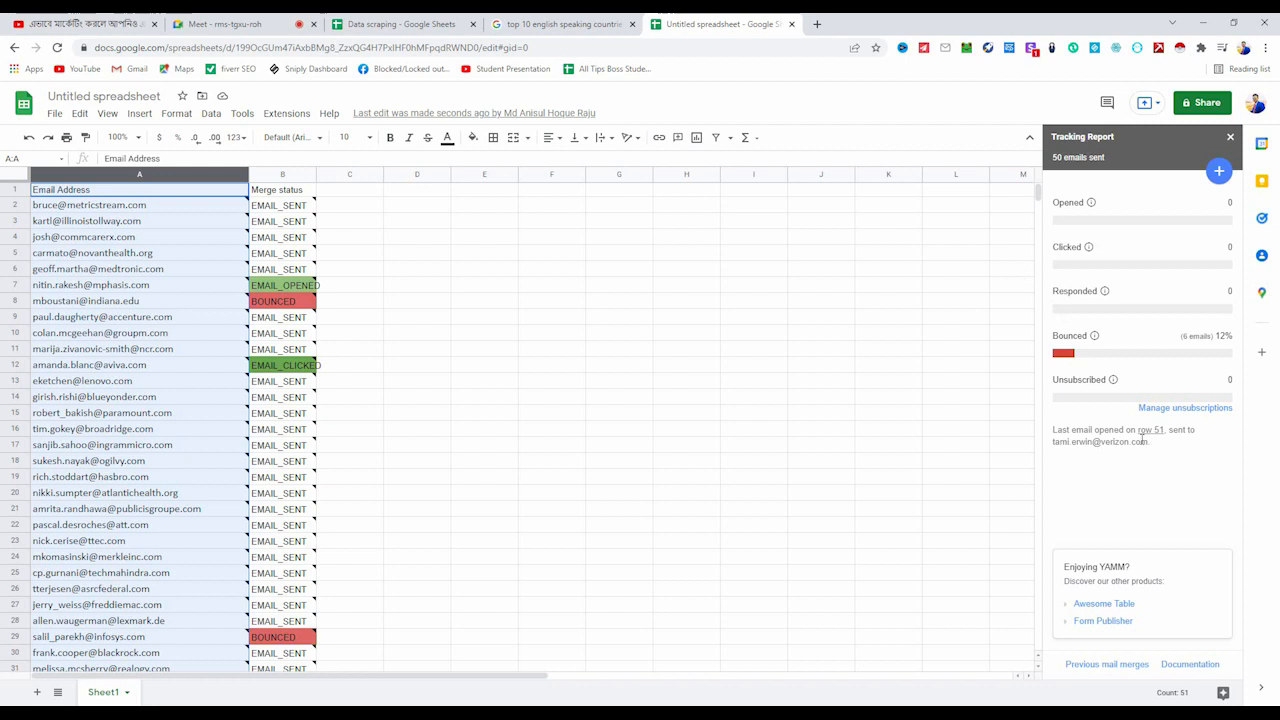
Examine the Merge status column down to row 51, reading the notes on the bounced and clicked statuses.
scroll(725, 450, "down", 3)
scroll(725, 450, "up", 3)
scroll(725, 450, "down", 15)
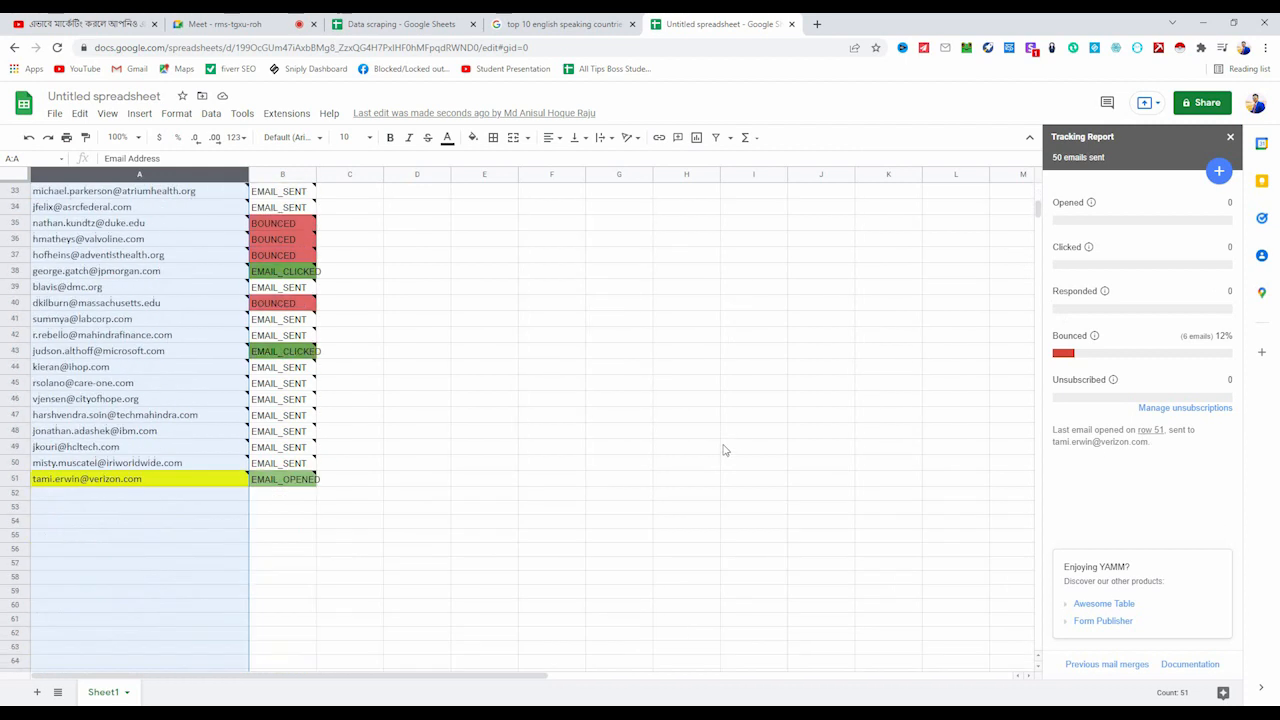
scroll(725, 450, "up", 15)
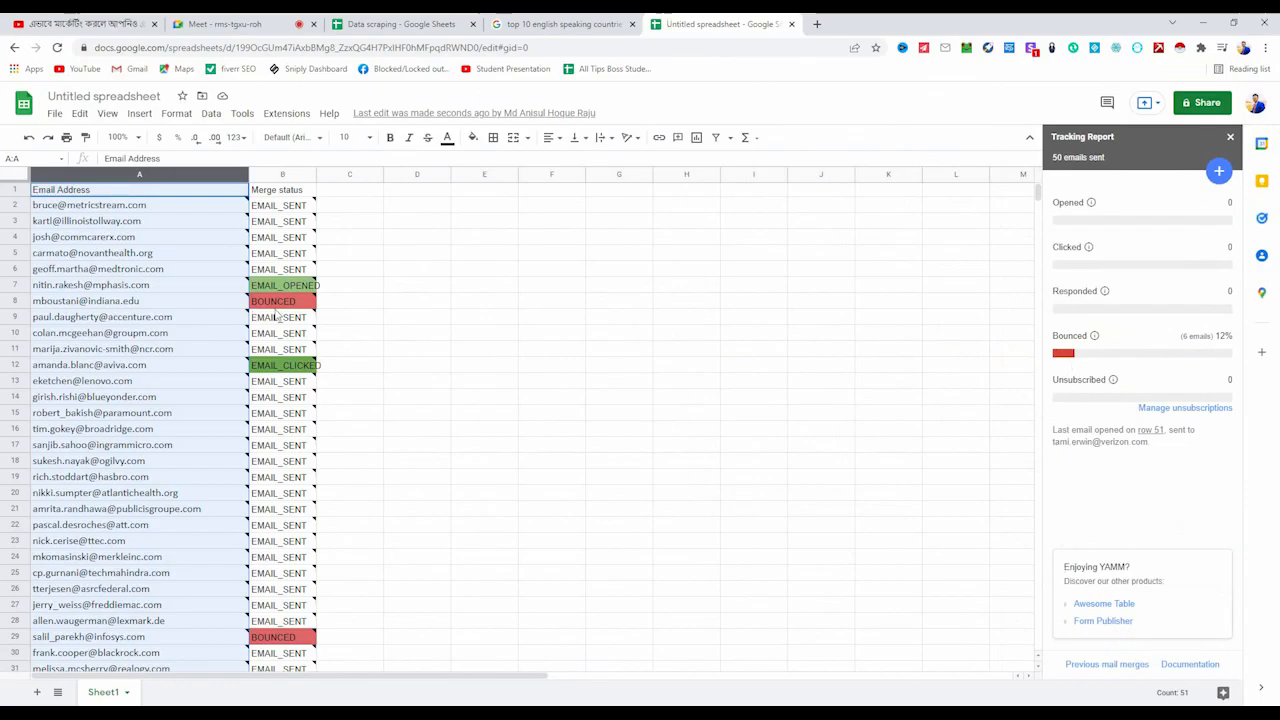
mouse_move(284, 307)
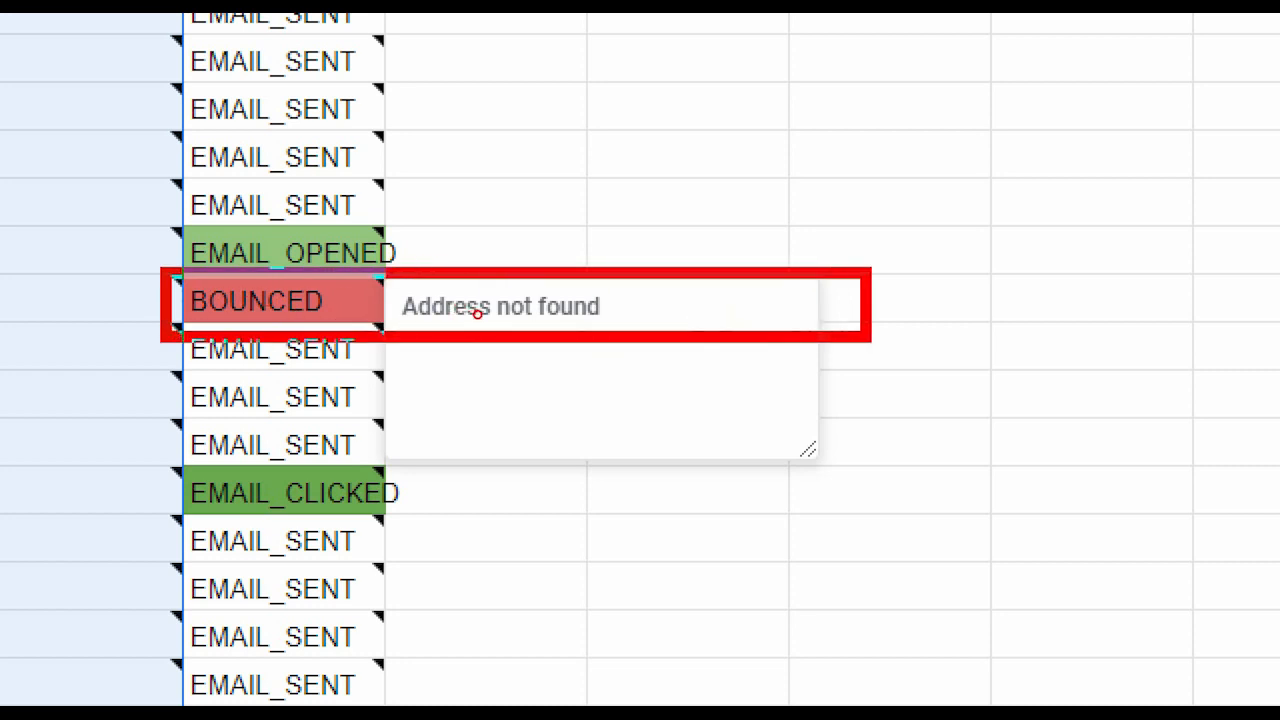
scroll(300, 460, "down", 4)
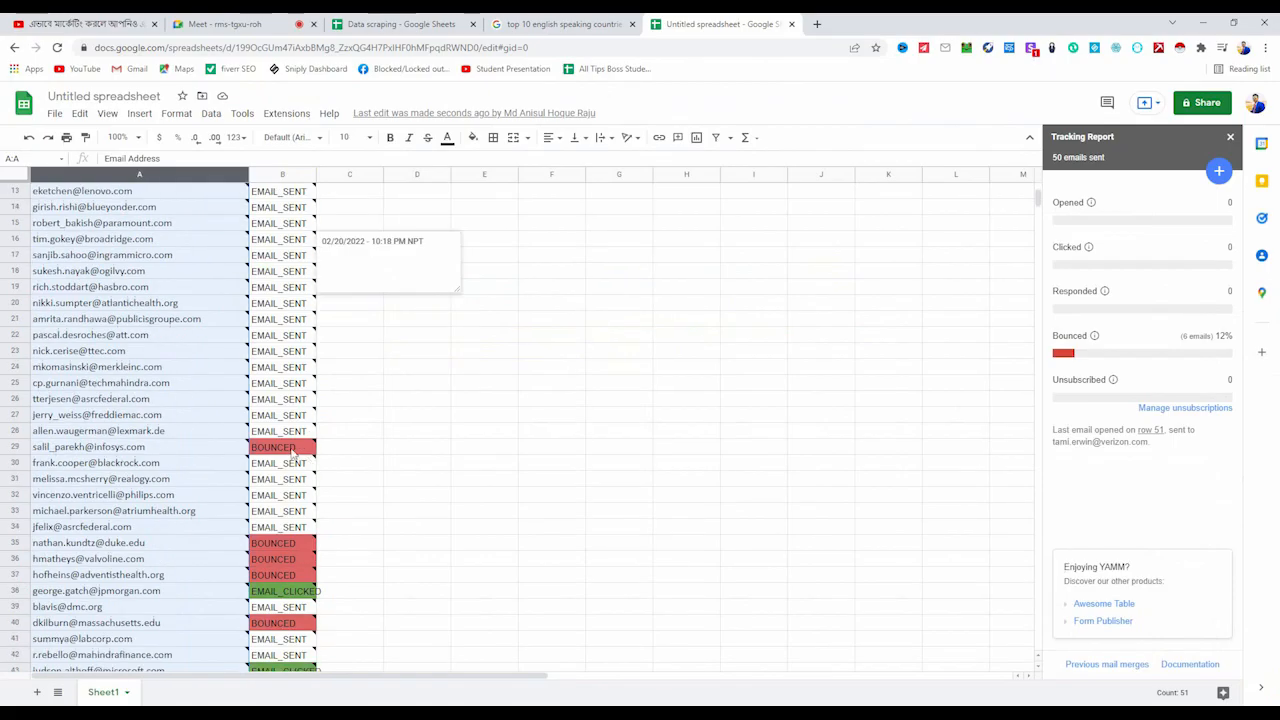
mouse_move(293, 453)
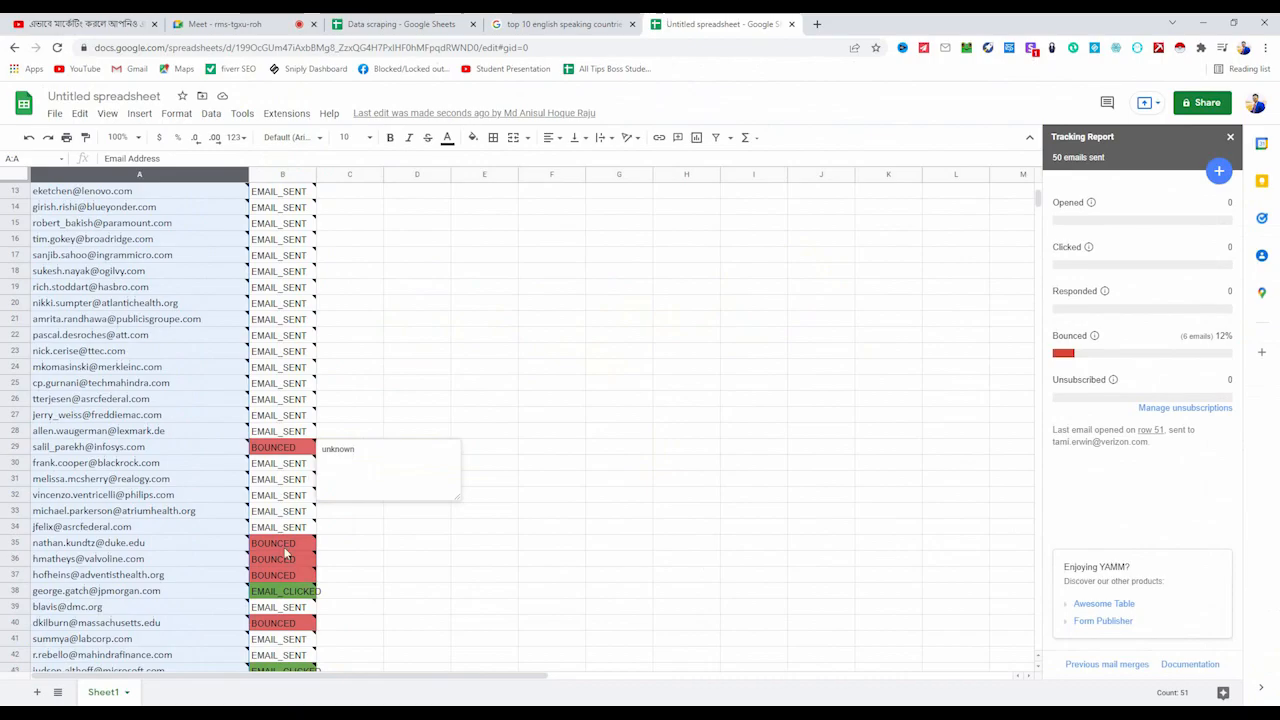
mouse_move(284, 547)
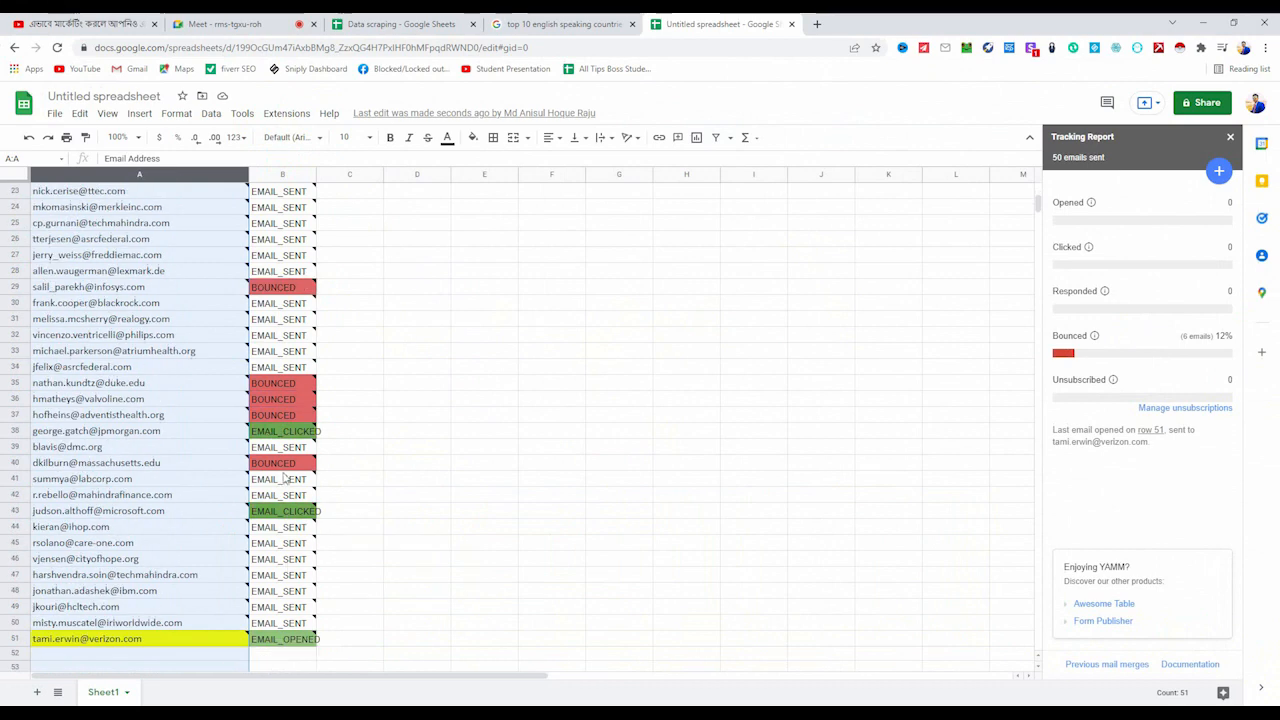
mouse_move(286, 463)
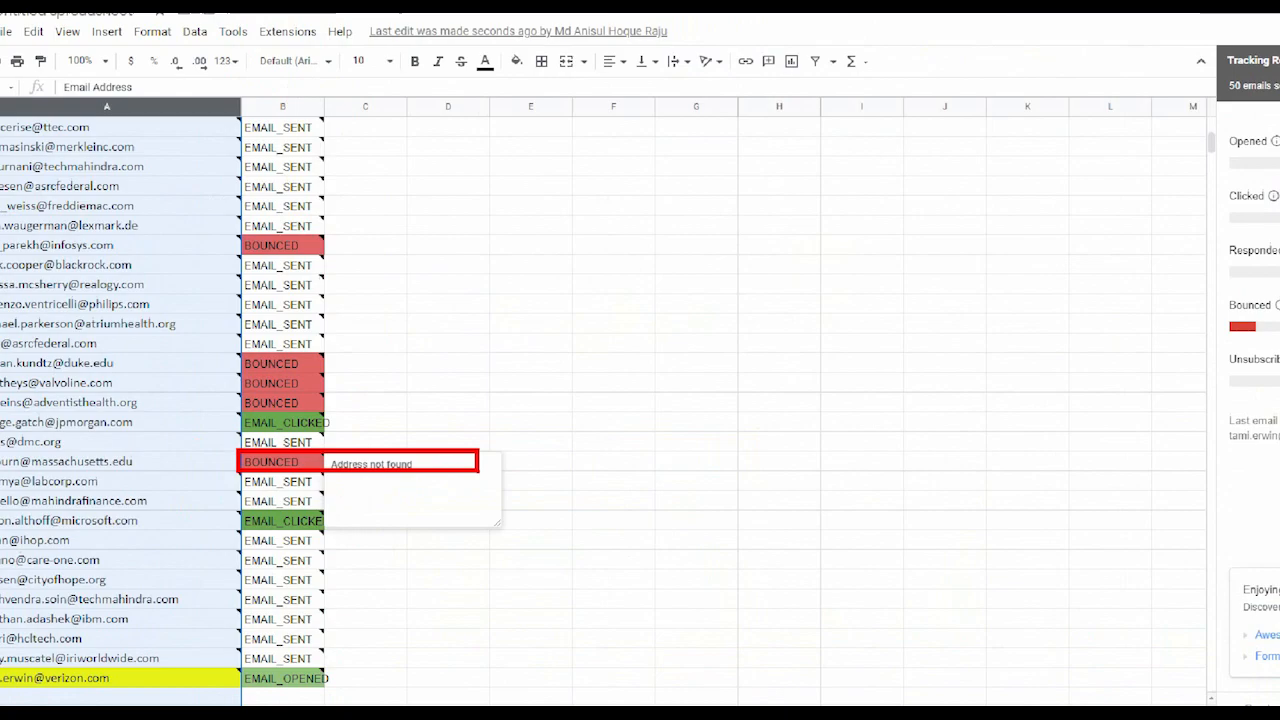
mouse_move(283, 521)
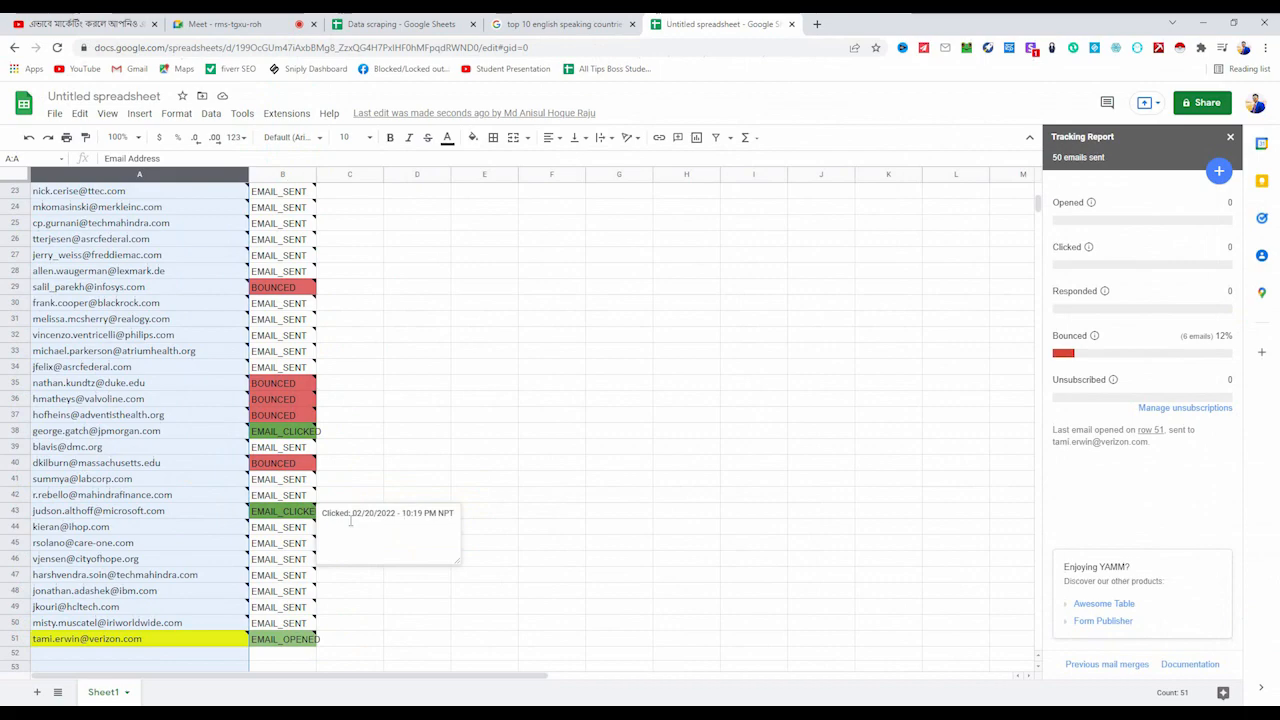
left_click(412, 462)
scroll(398, 492, "up", 2)
scroll(397, 492, "up", 6)
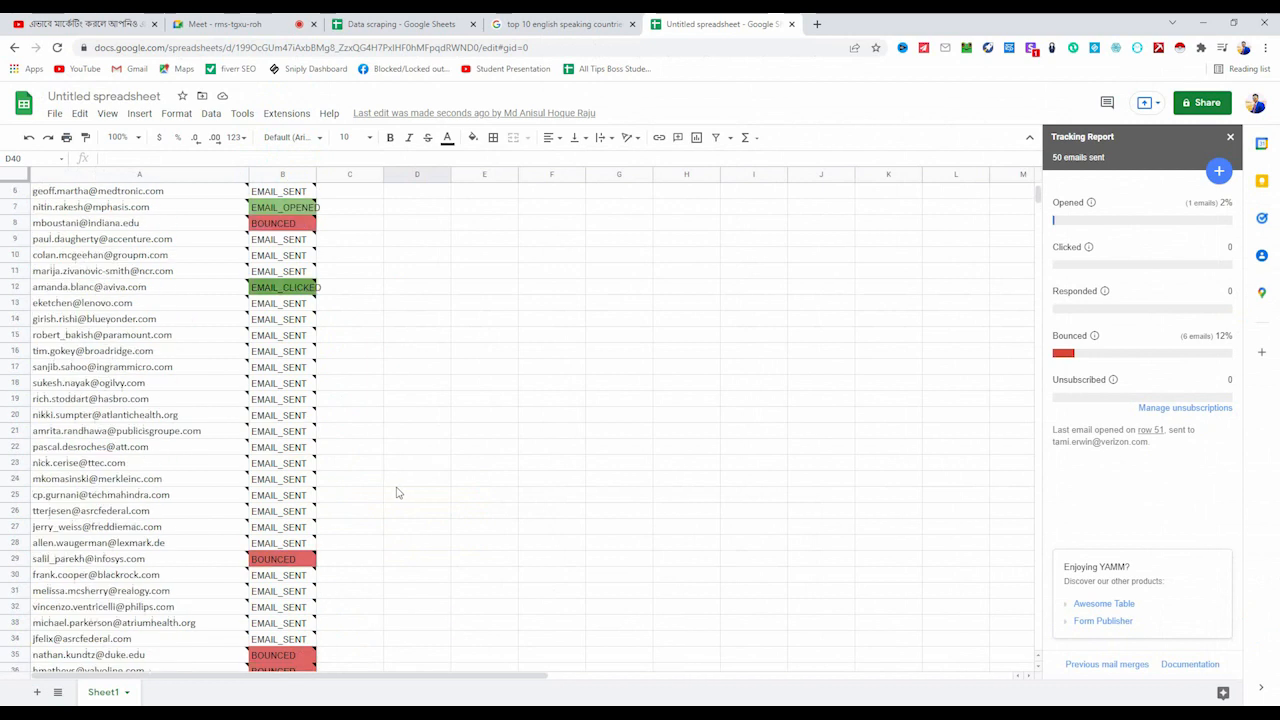
Review the Merge status column down to row 51, and examine the recipients in rows 2 to 5 and row 7.
scroll(396, 492, "down", 4)
scroll(396, 492, "down", 4)
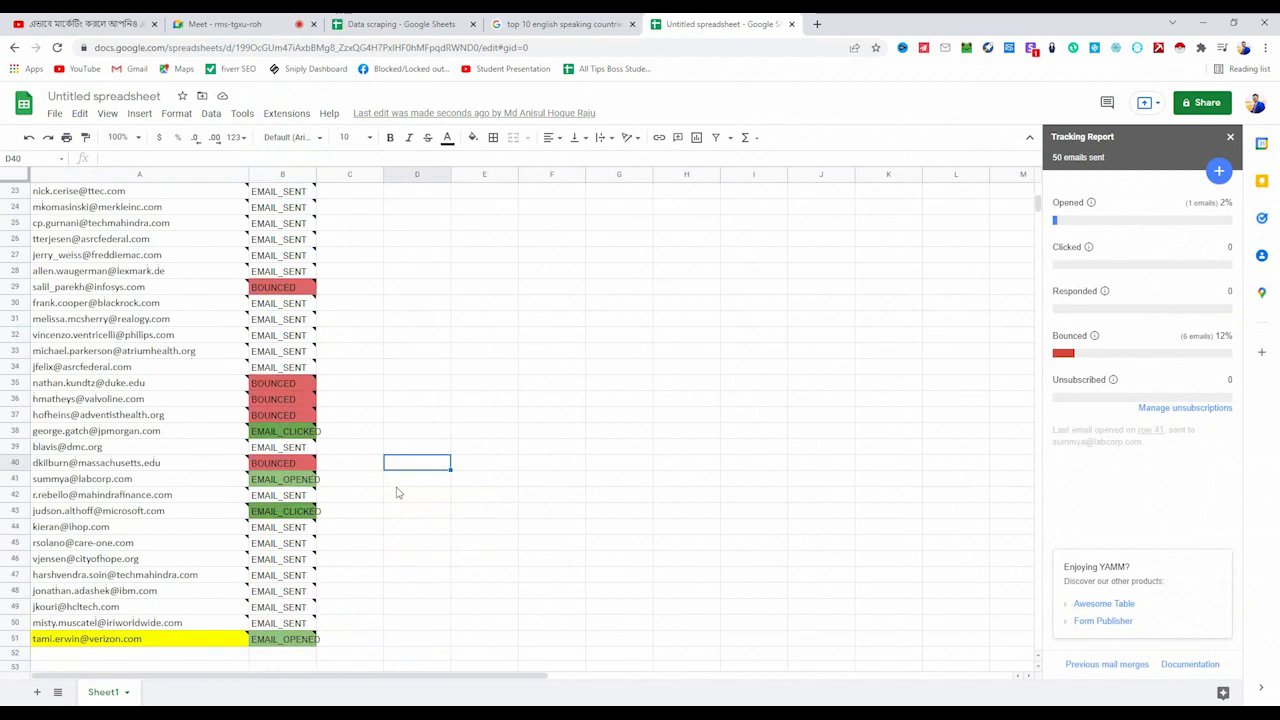
scroll(396, 492, "up", 9)
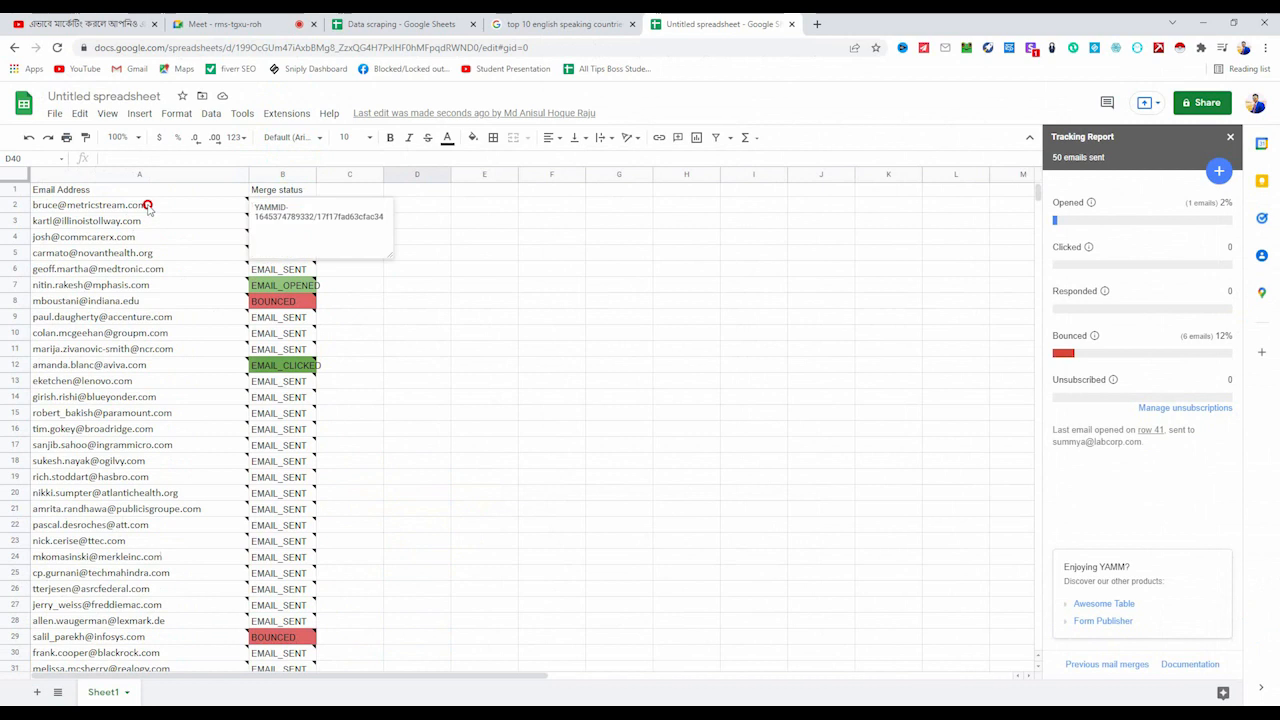
left_click_drag(149, 206, 157, 256)
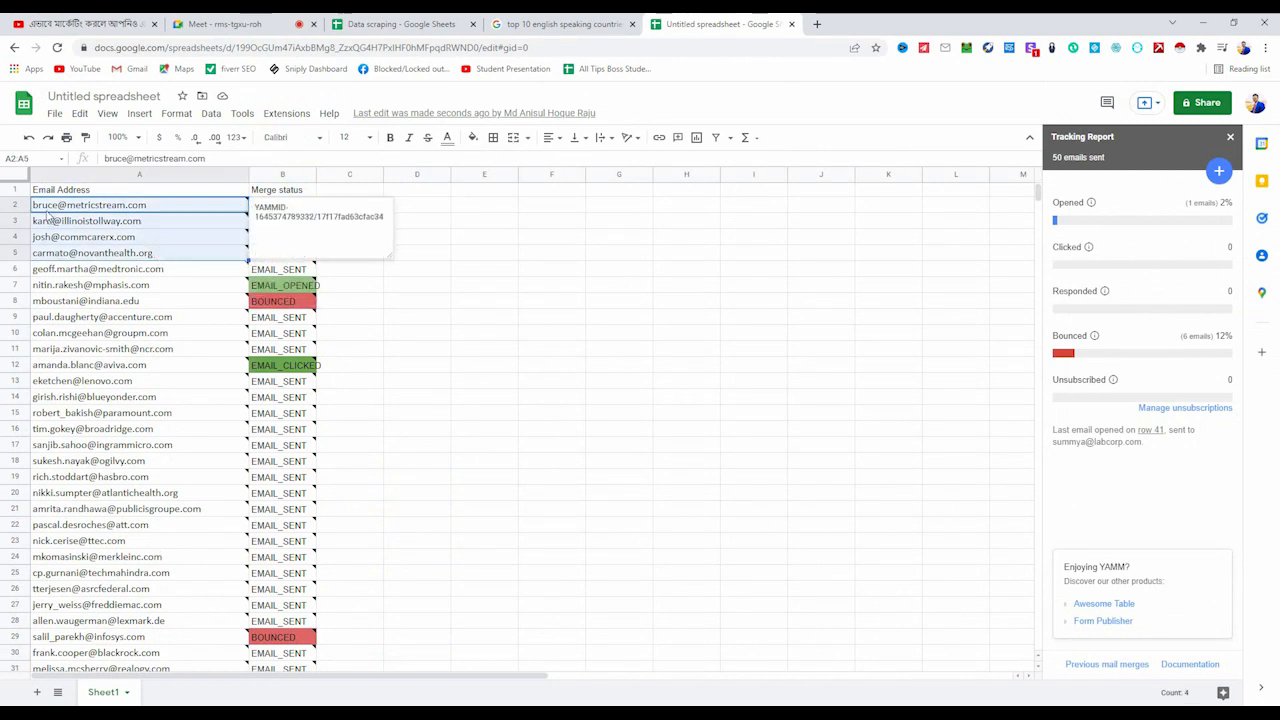
mouse_move(42, 204)
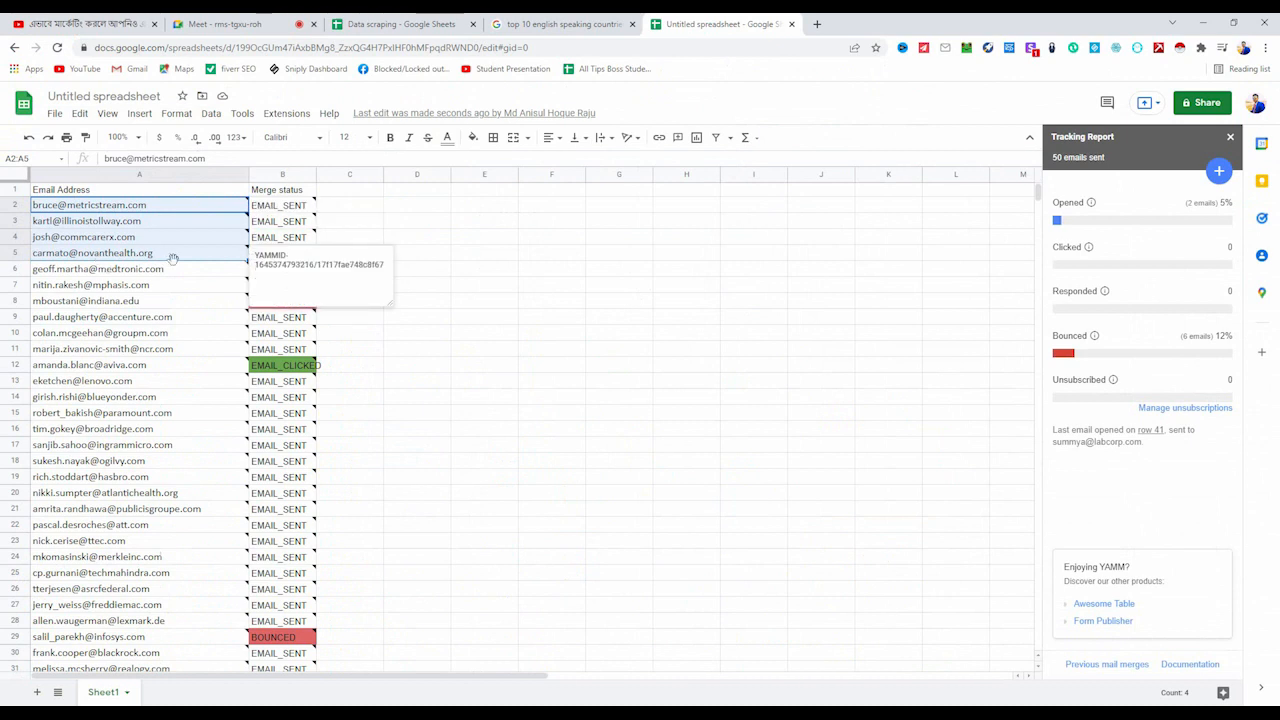
left_click(200, 272)
left_click(435, 325)
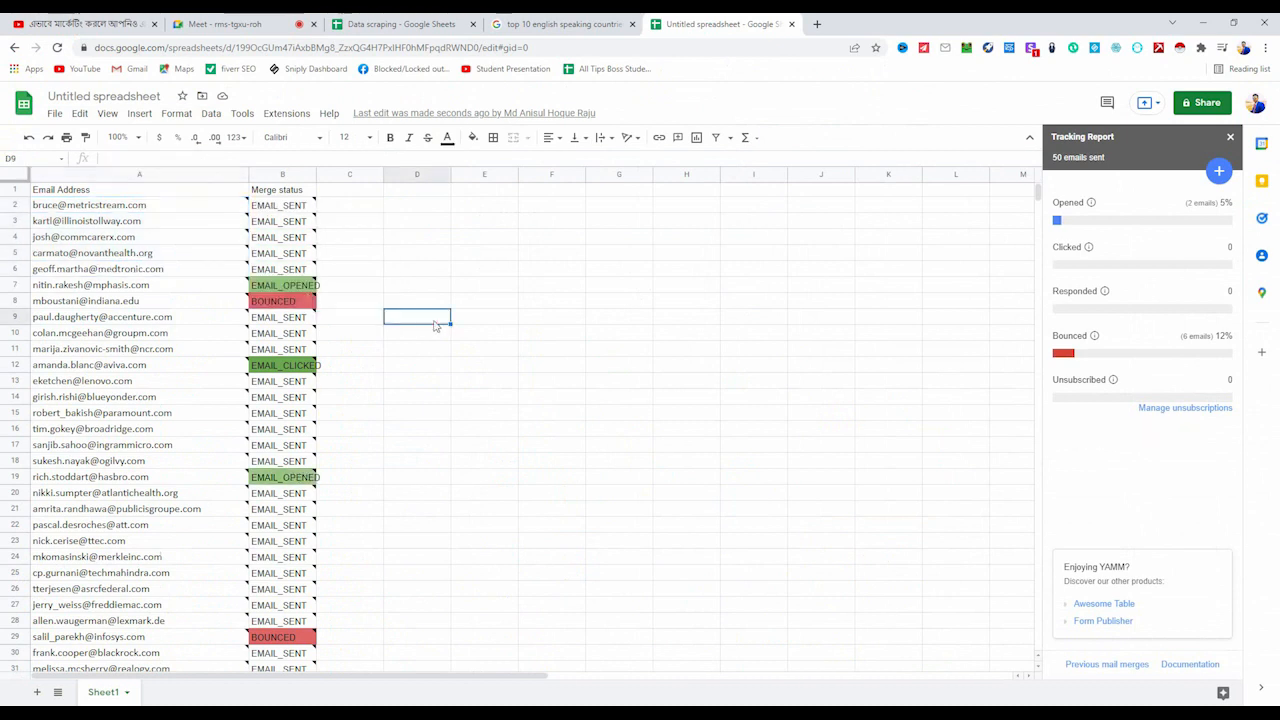
left_click(165, 289)
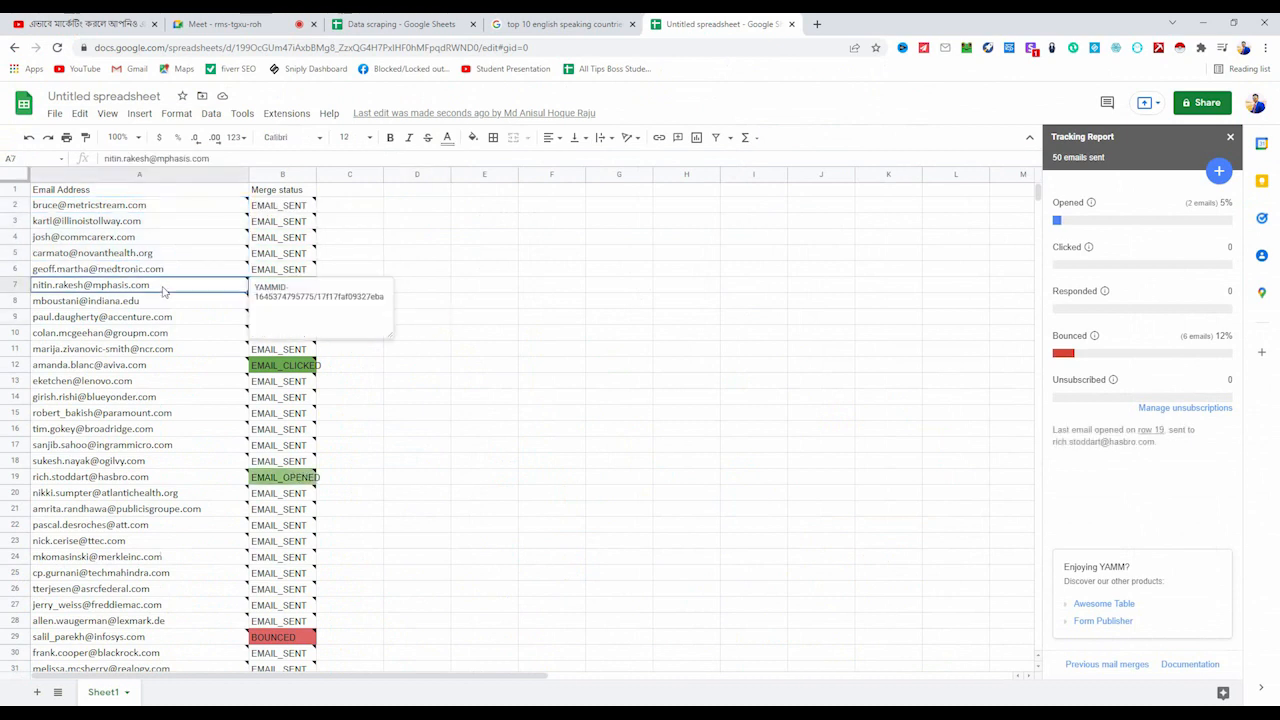
left_click(412, 367)
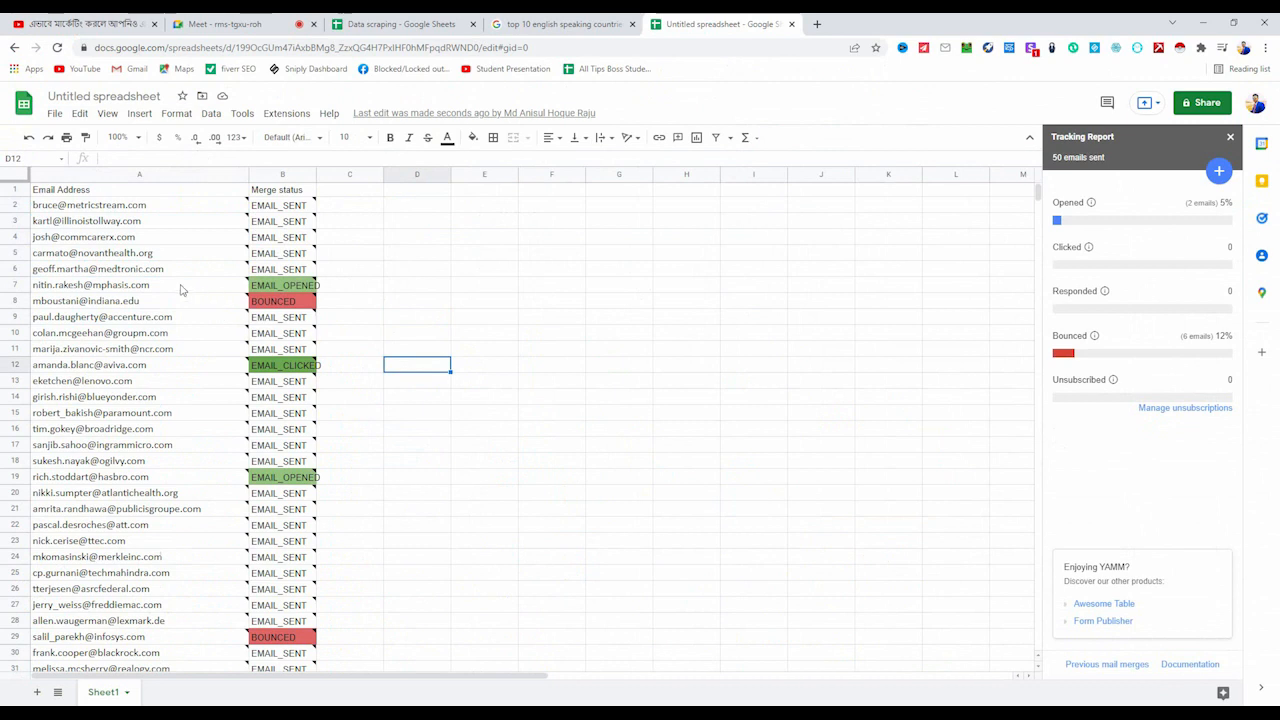
Match the opened email in row 7 to its contact in the Data scraping spreadsheet and fill that row with standard green.
left_click(14, 285)
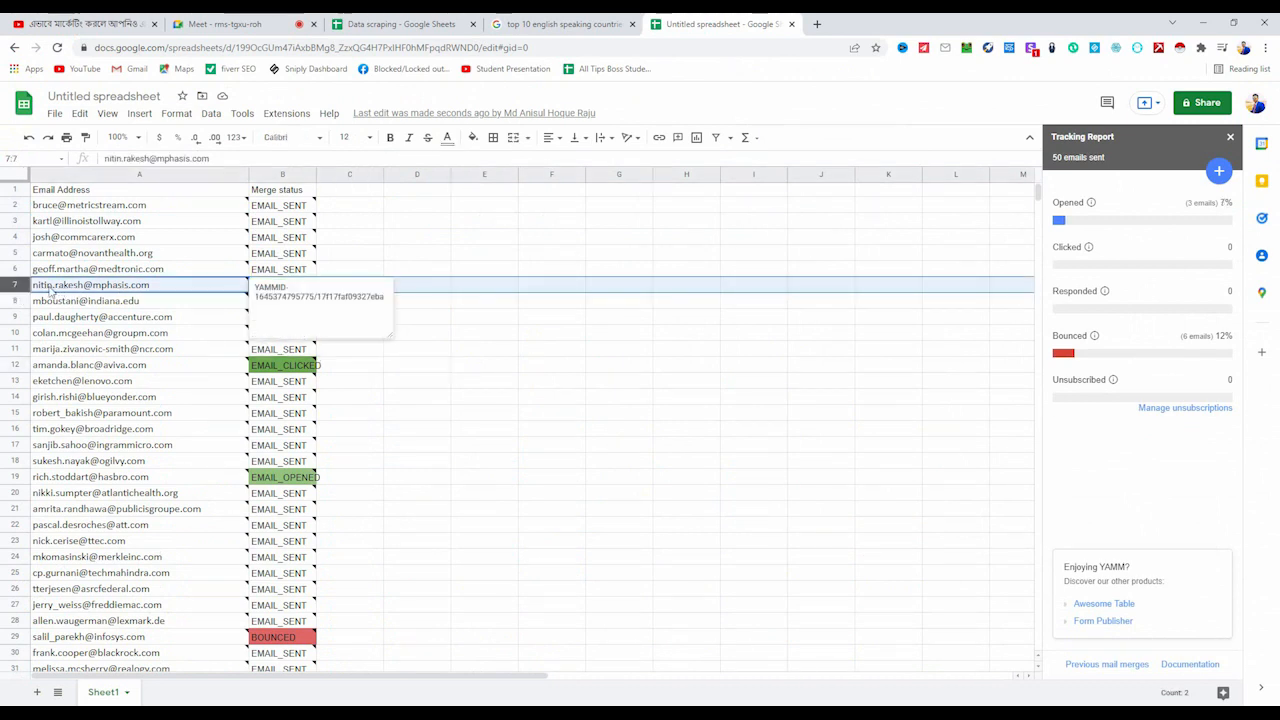
mouse_move(58, 289)
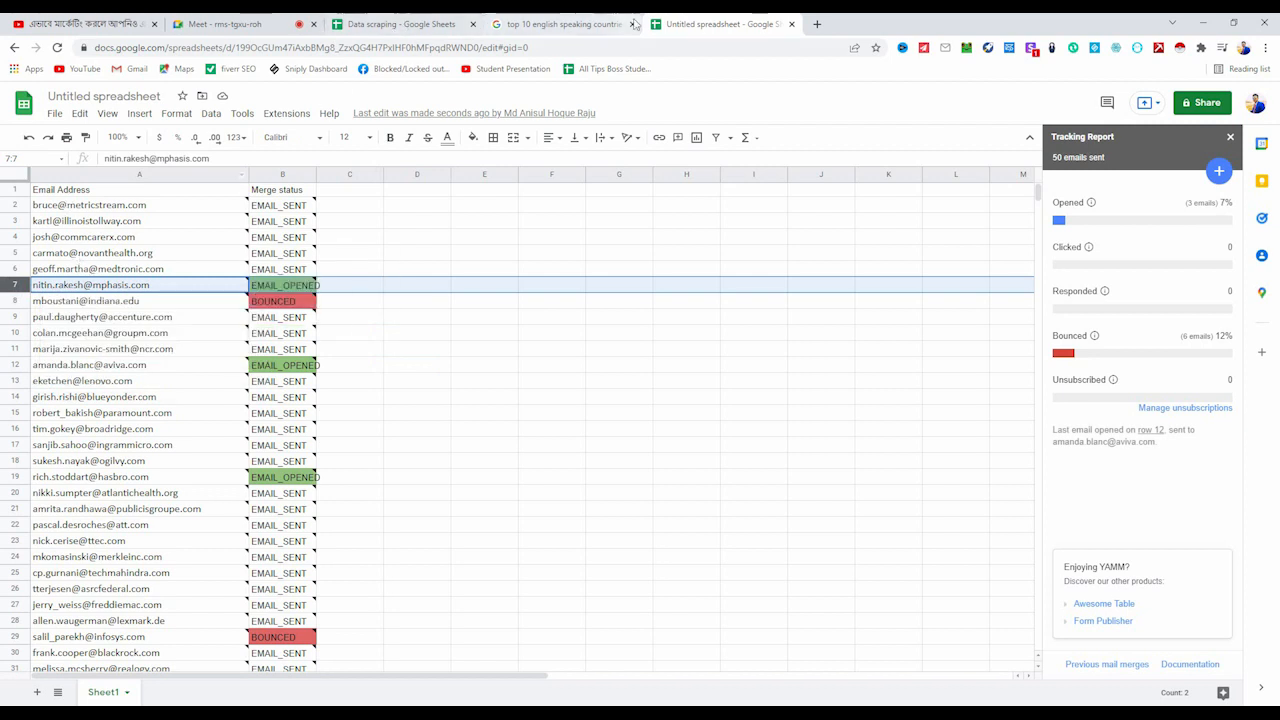
left_click(360, 24)
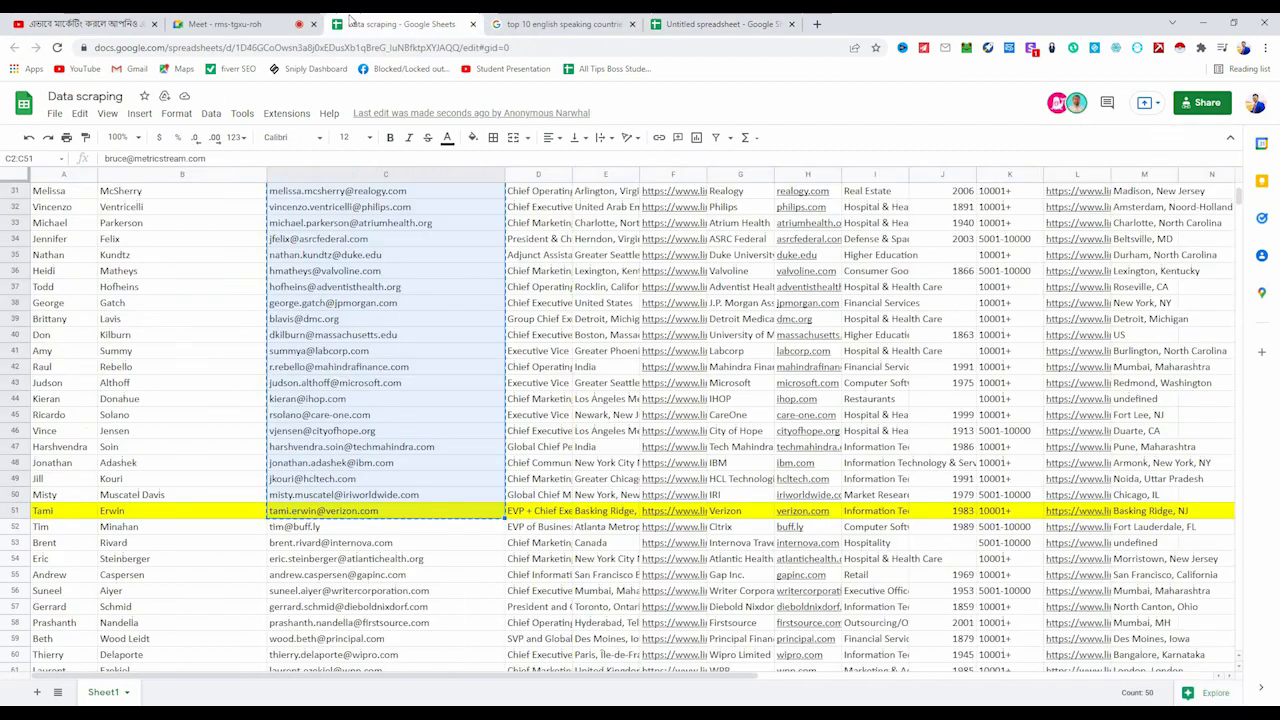
scroll(335, 225, "up", 7)
left_click(333, 208)
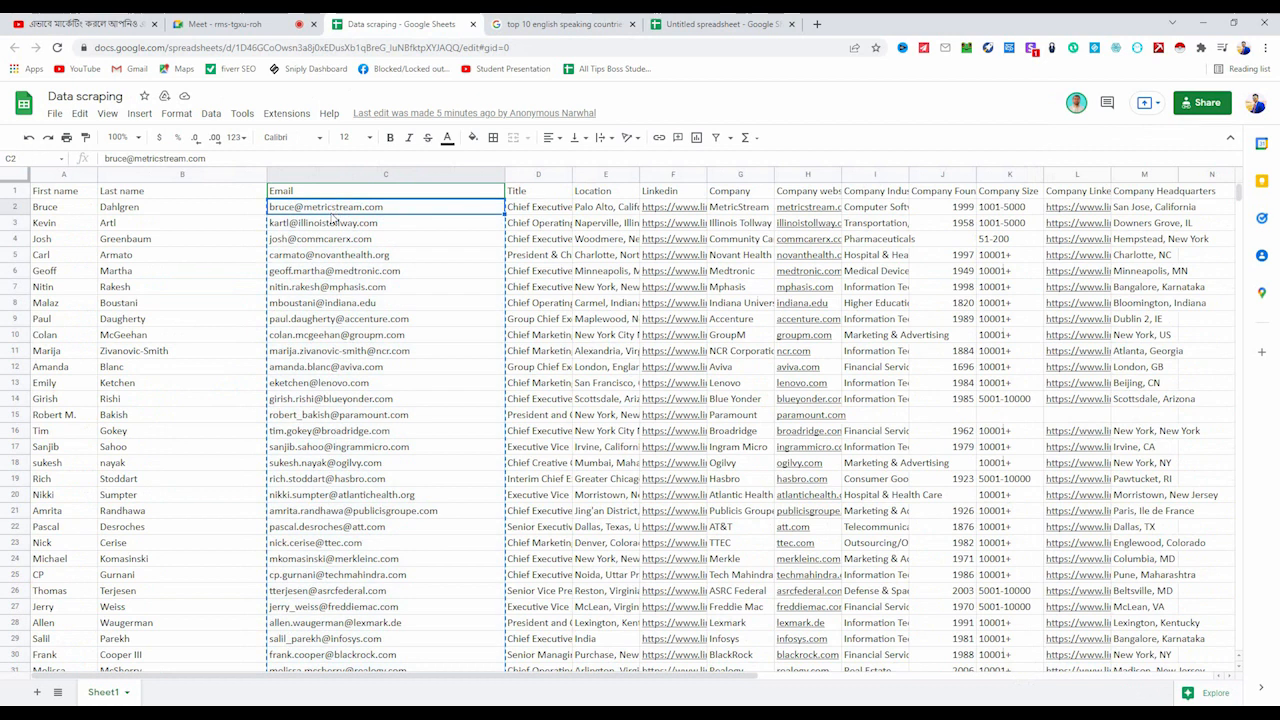
left_click(333, 367)
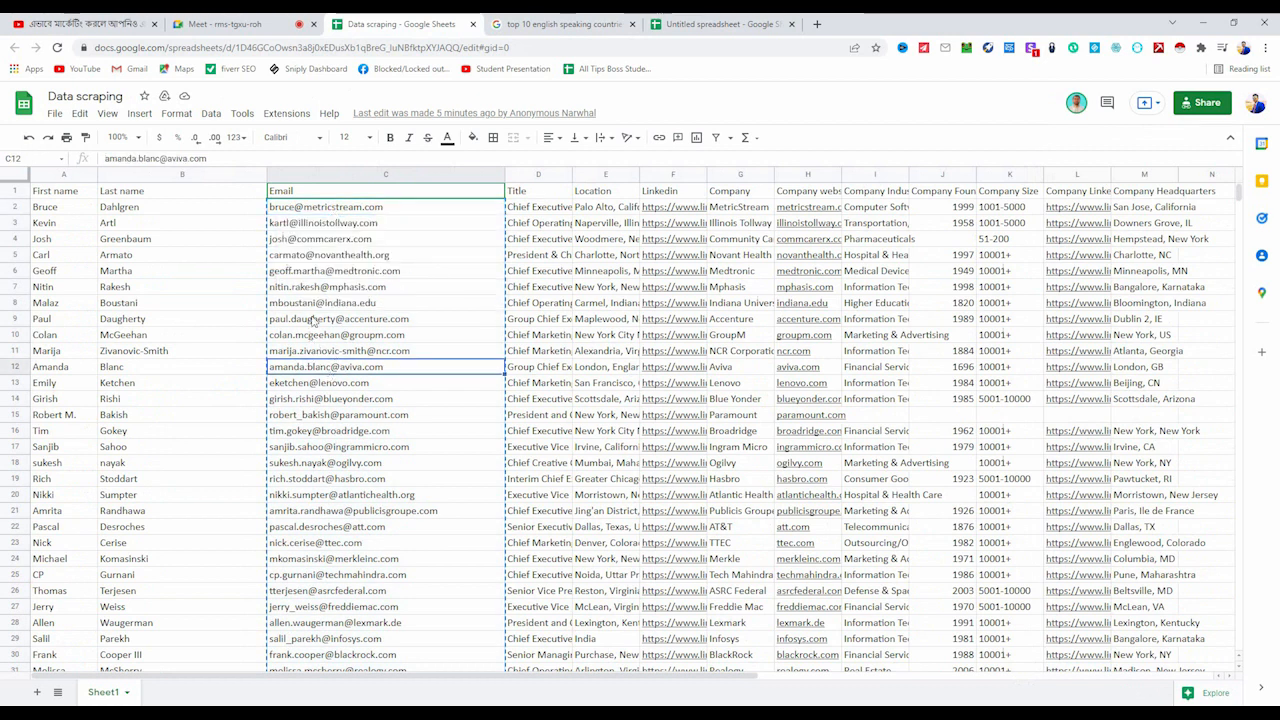
left_click(306, 288)
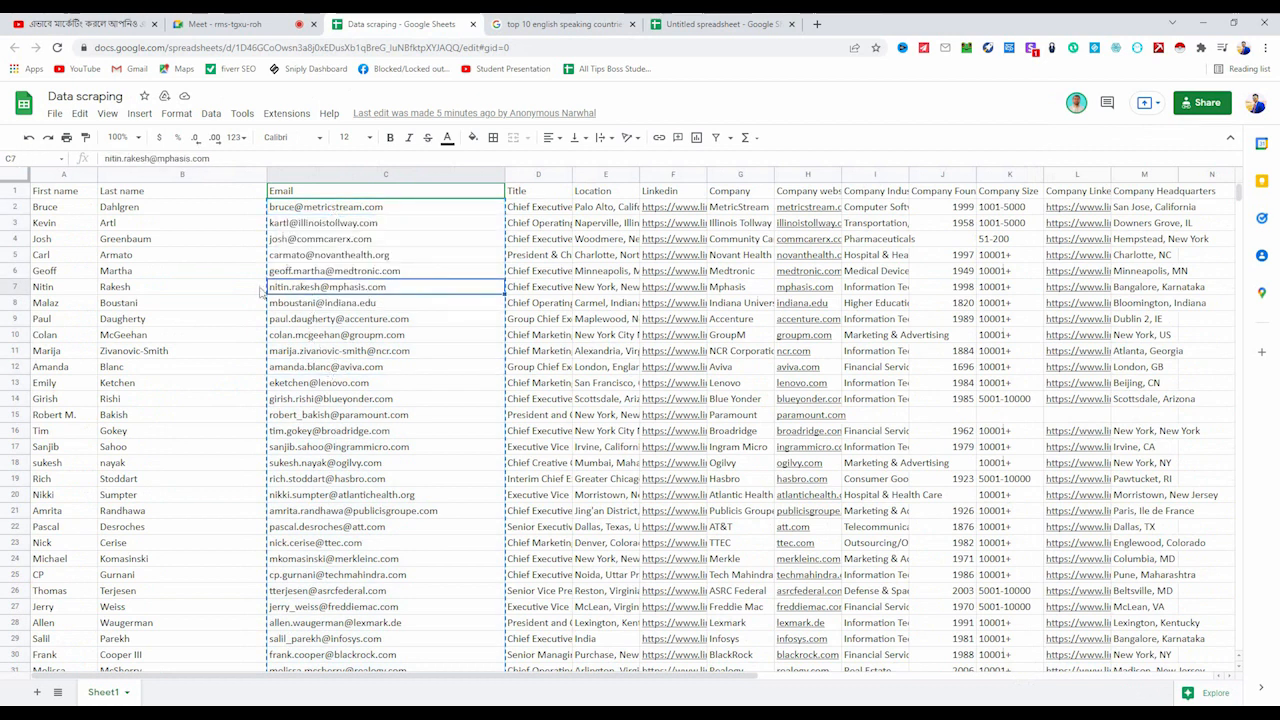
left_click(14, 287)
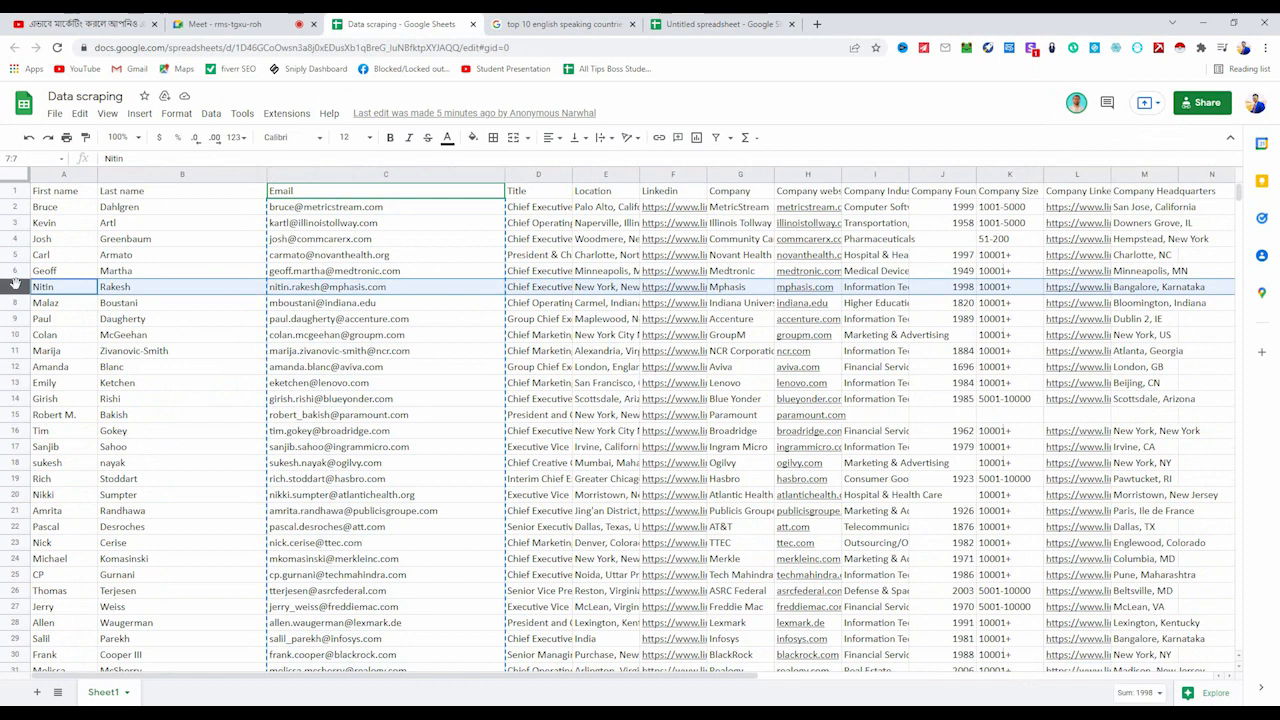
left_click(472, 137)
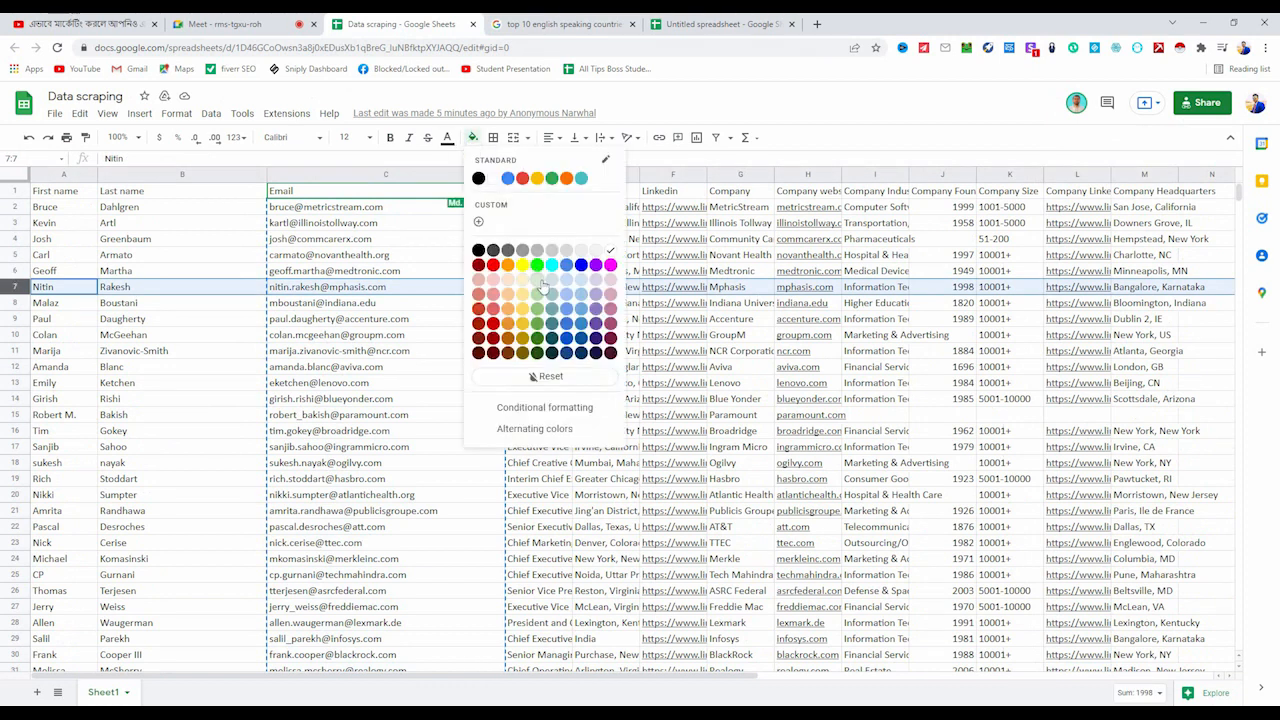
left_click(551, 178)
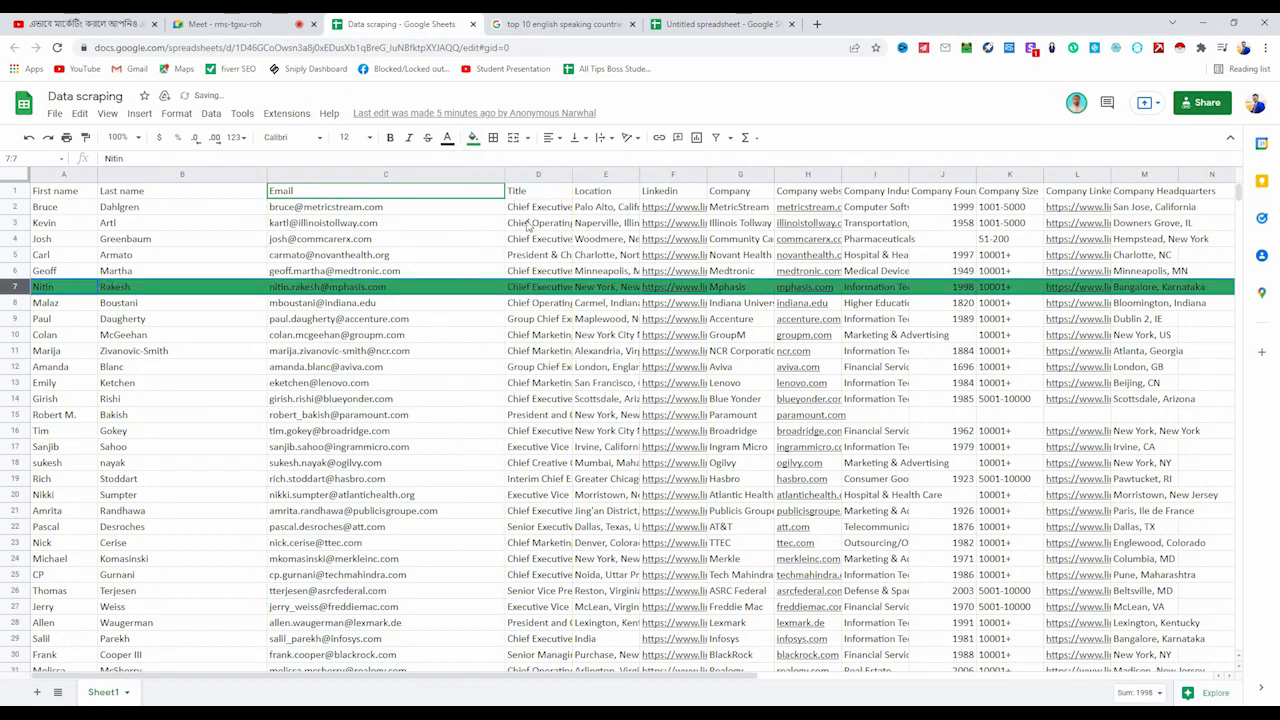
Match the bounced recipient in row 8 of the untitled spreadsheet to its Data scraping contact and delete that contact's row.
left_click(398, 306)
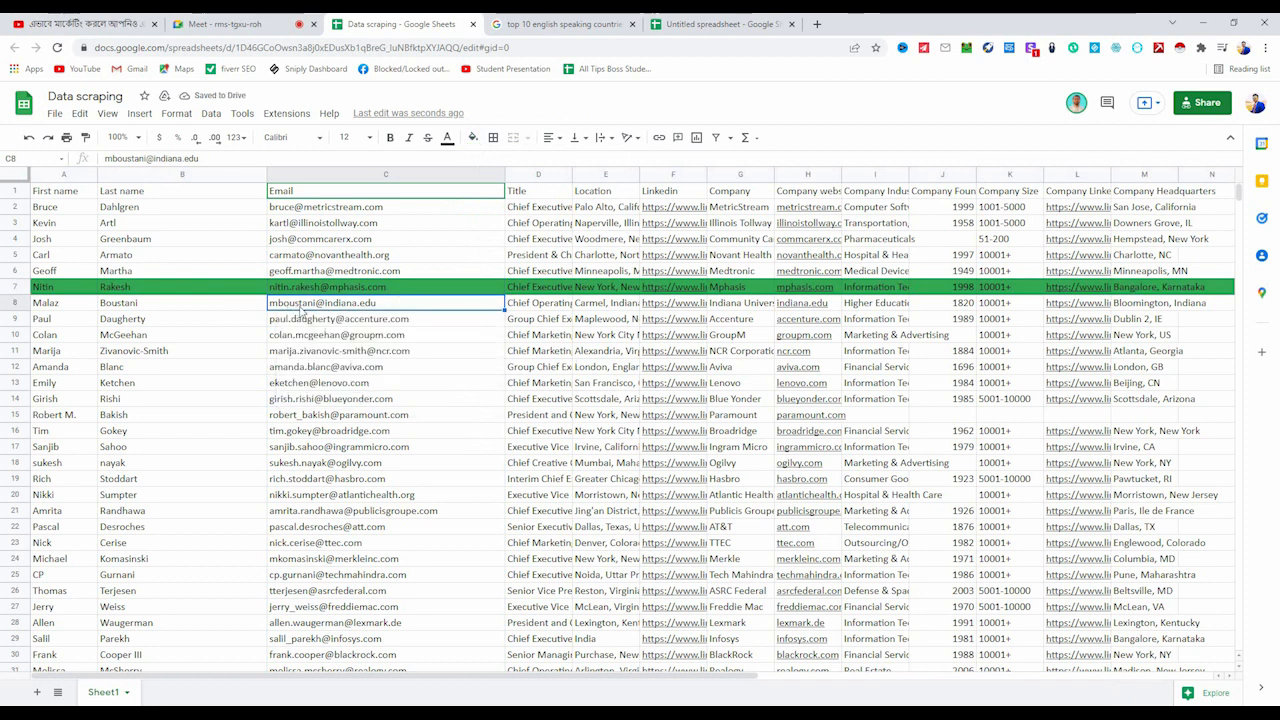
mouse_move(305, 311)
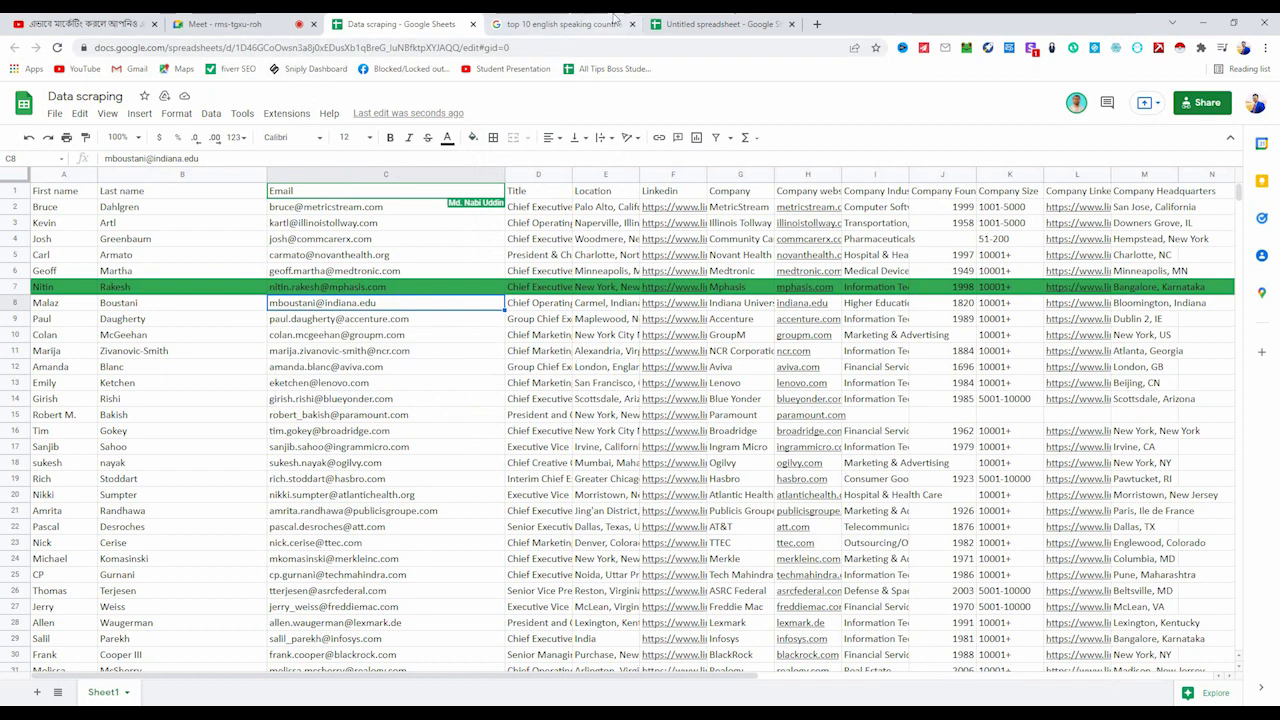
left_click(680, 18)
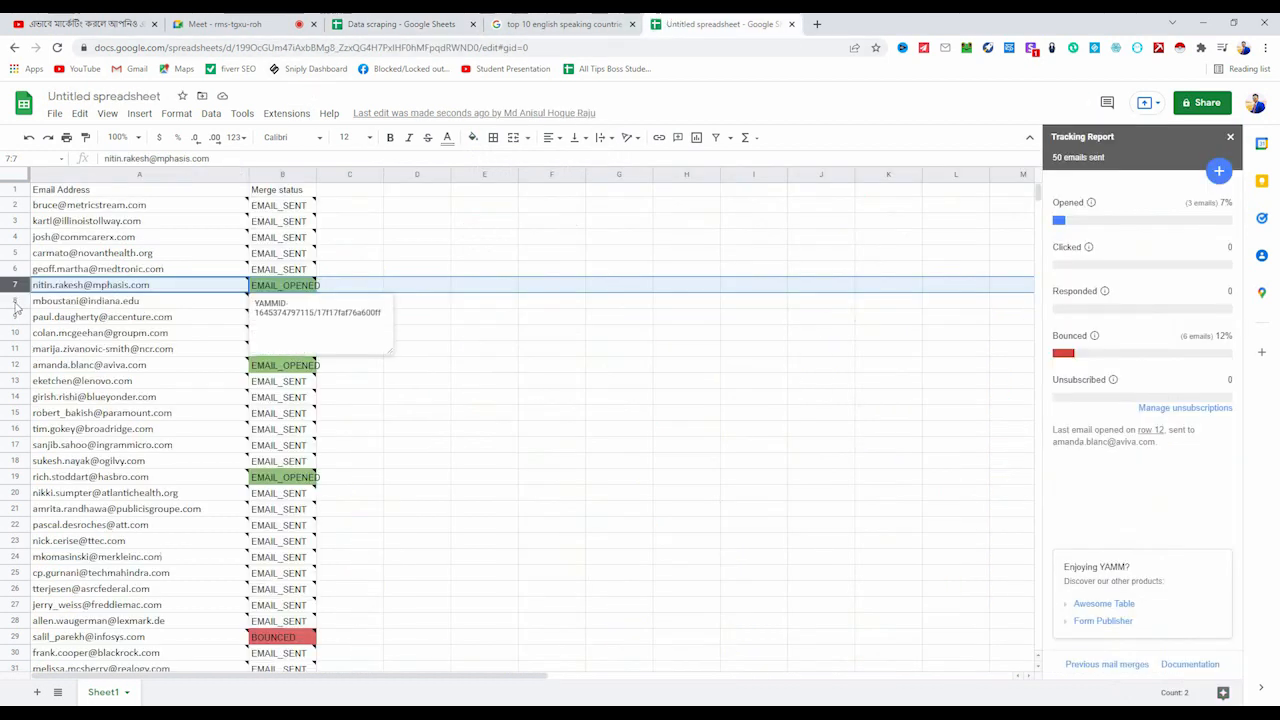
left_click(108, 302)
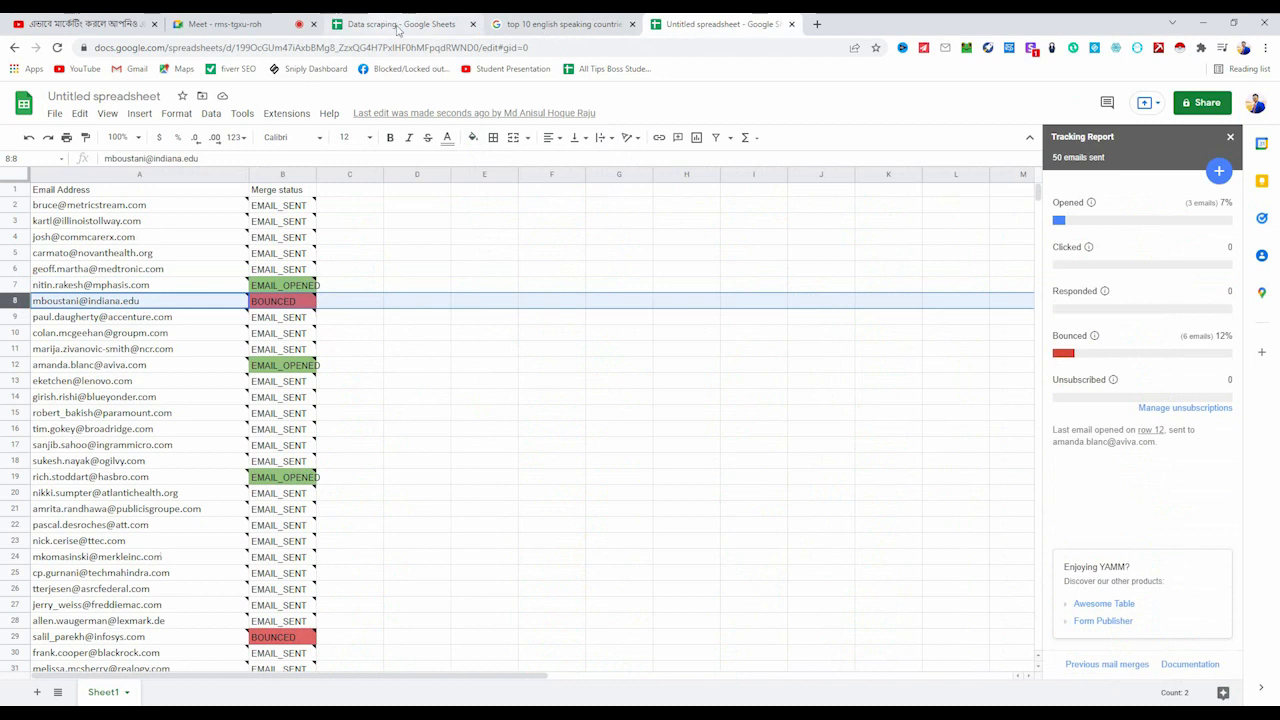
left_click(397, 26)
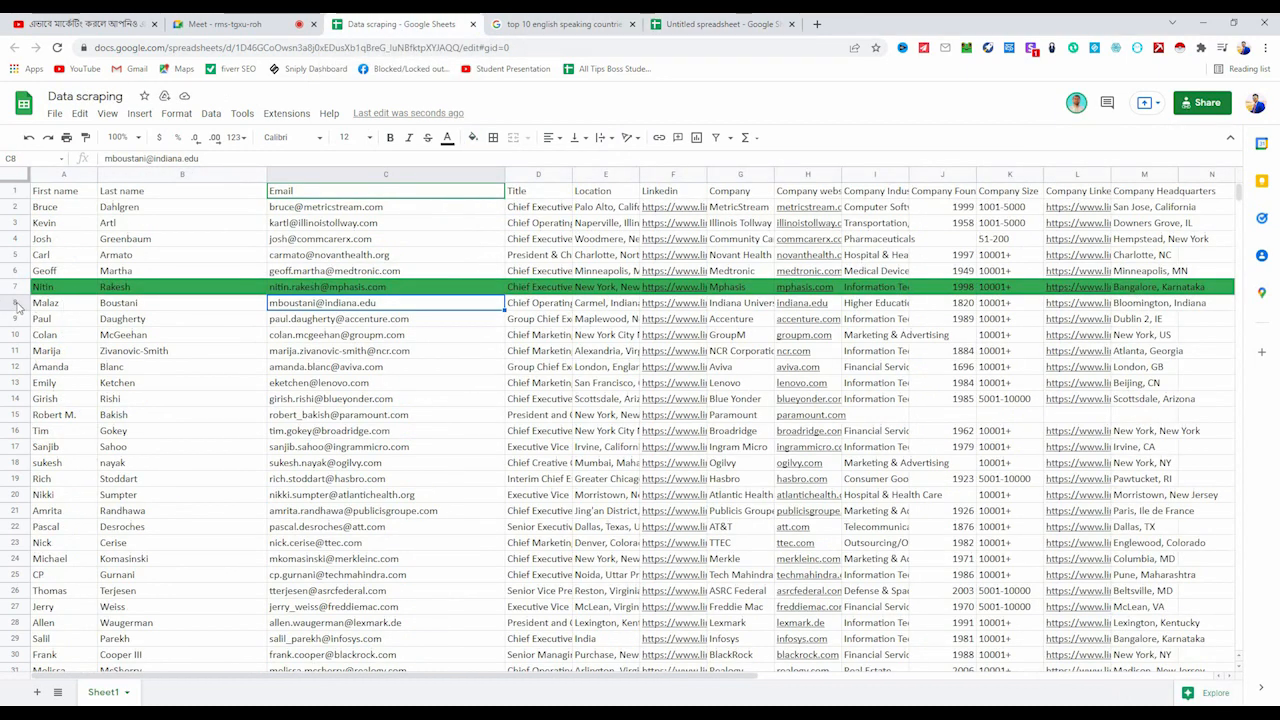
left_click(16, 302)
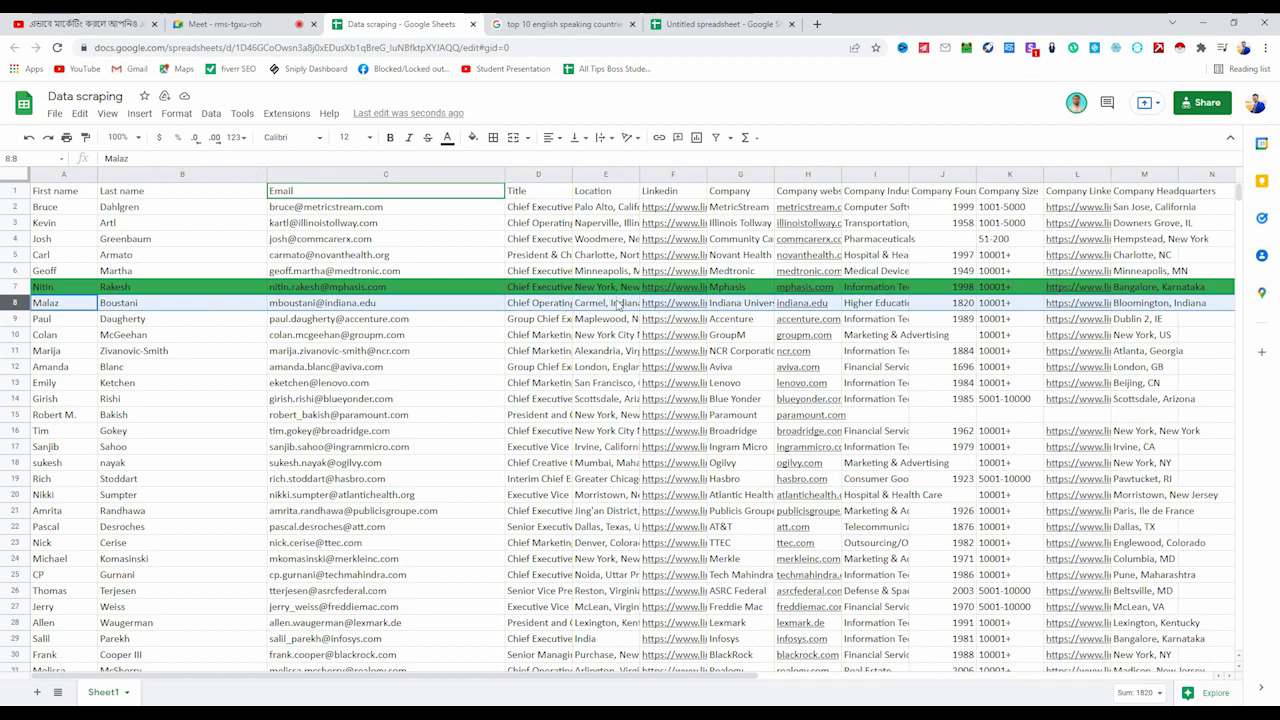
right_click(14, 304)
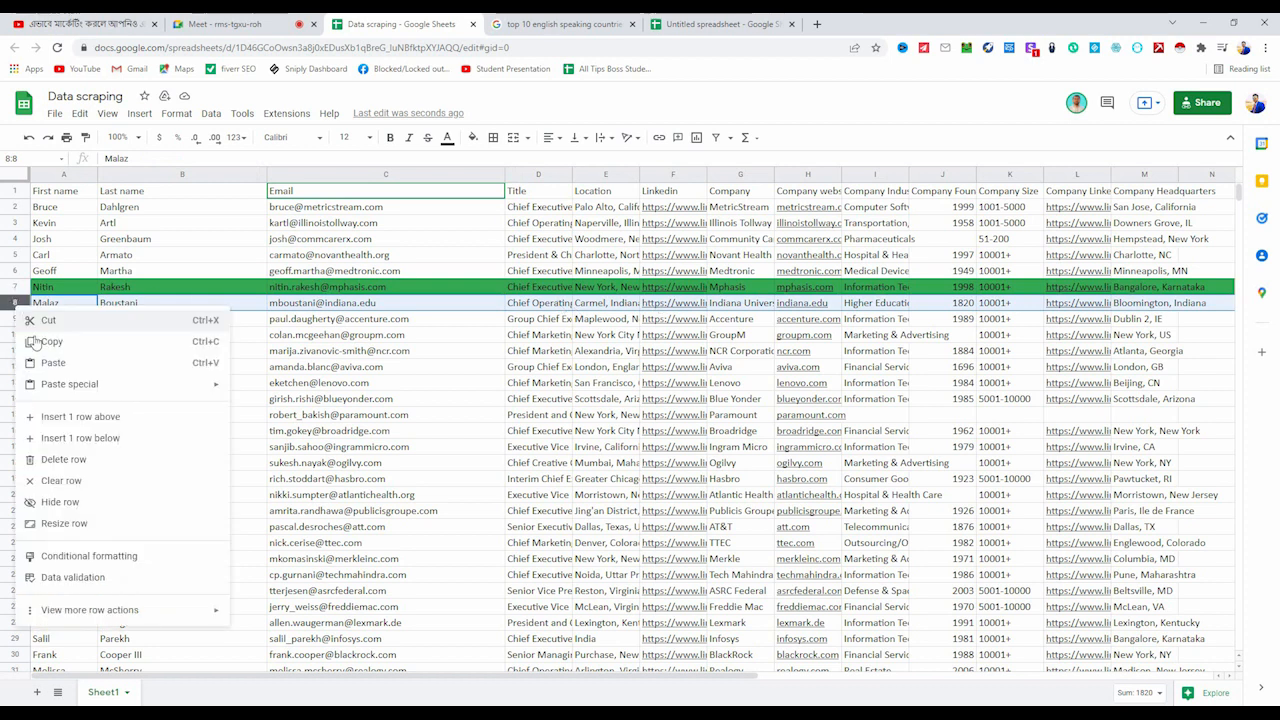
left_click(63, 459)
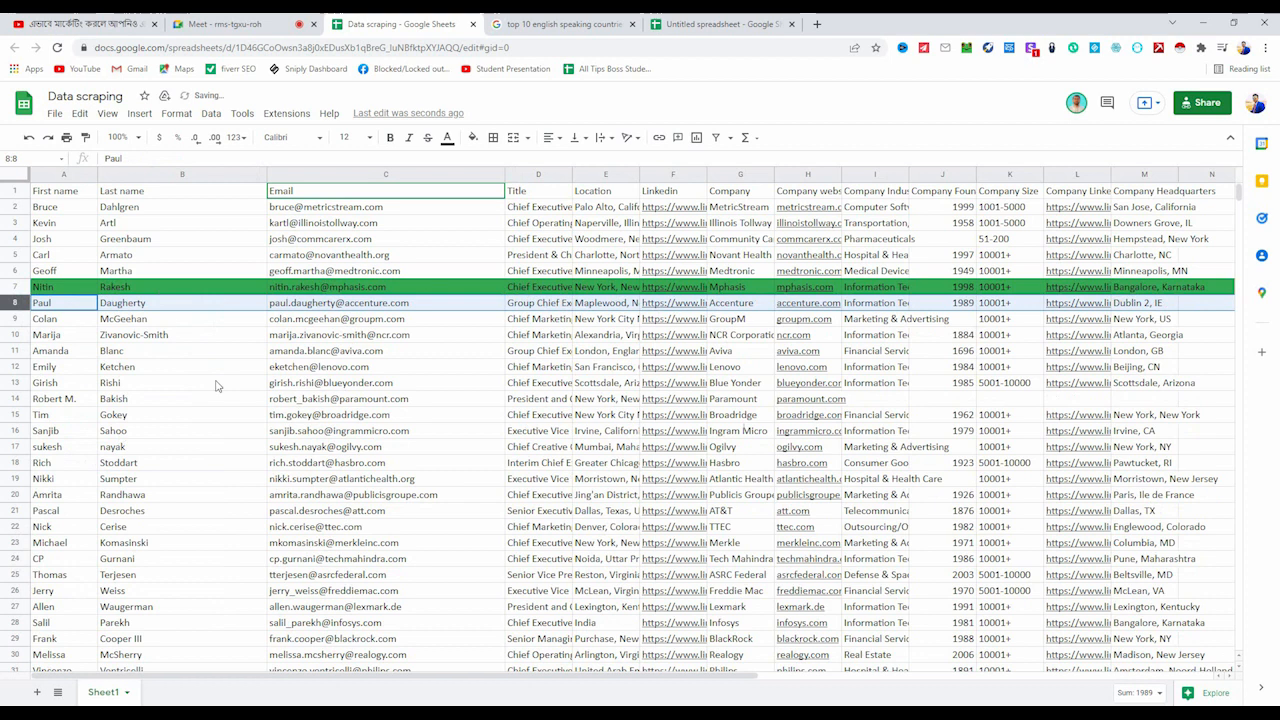
Compare the recipient in row 9 of the untitled spreadsheet with its entry in Data scraping, and return to the untitled spreadsheet.
left_click(720, 24)
left_click(131, 317)
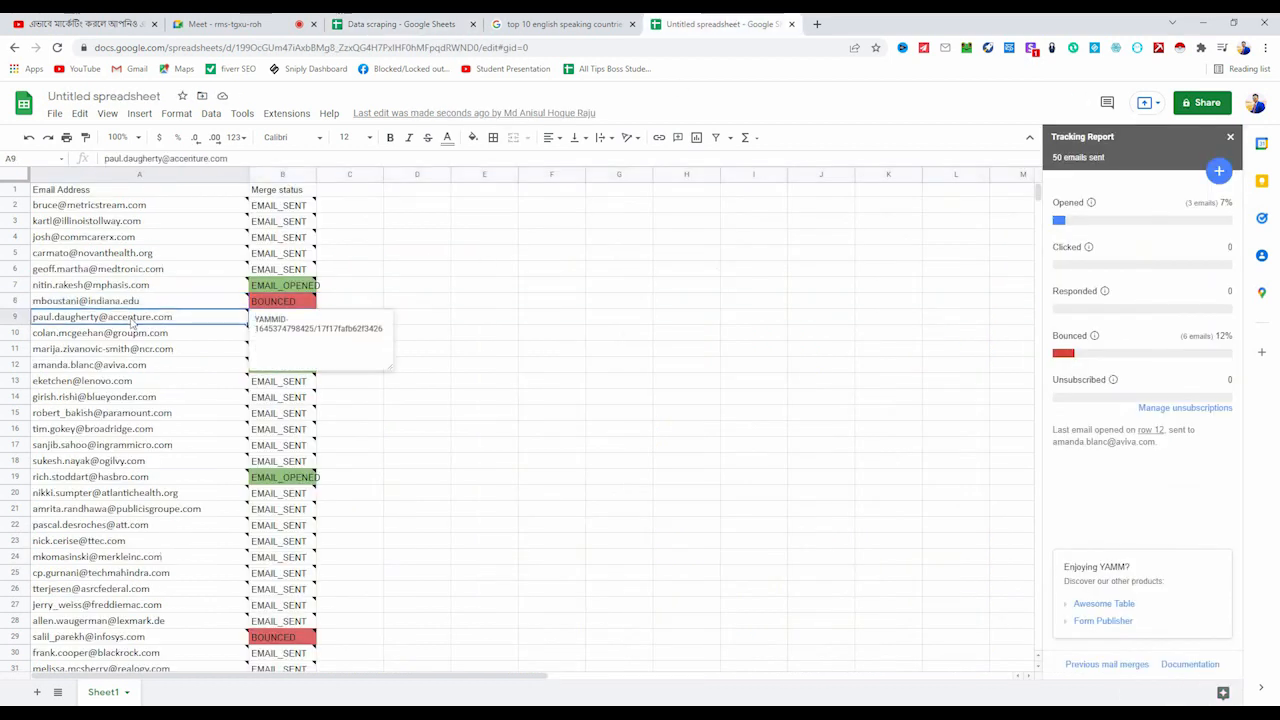
left_click(9, 317)
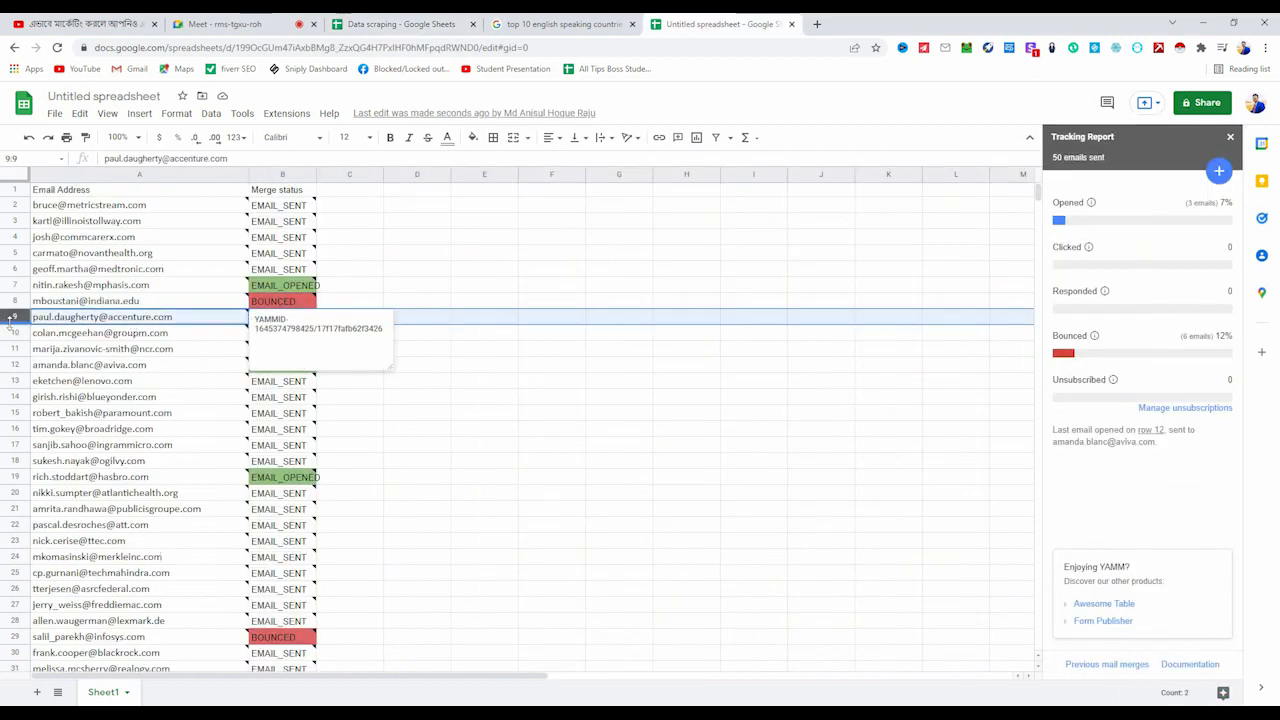
left_click(9, 461)
left_click(566, 544)
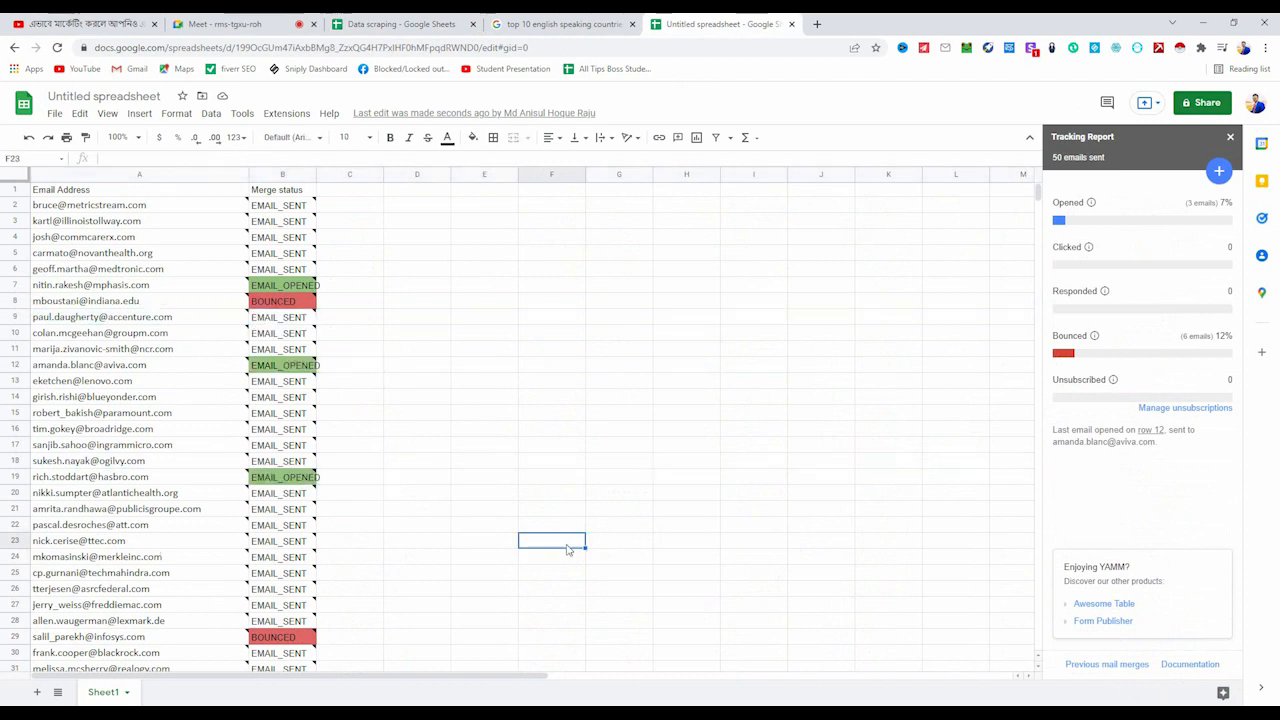
left_click(465, 340)
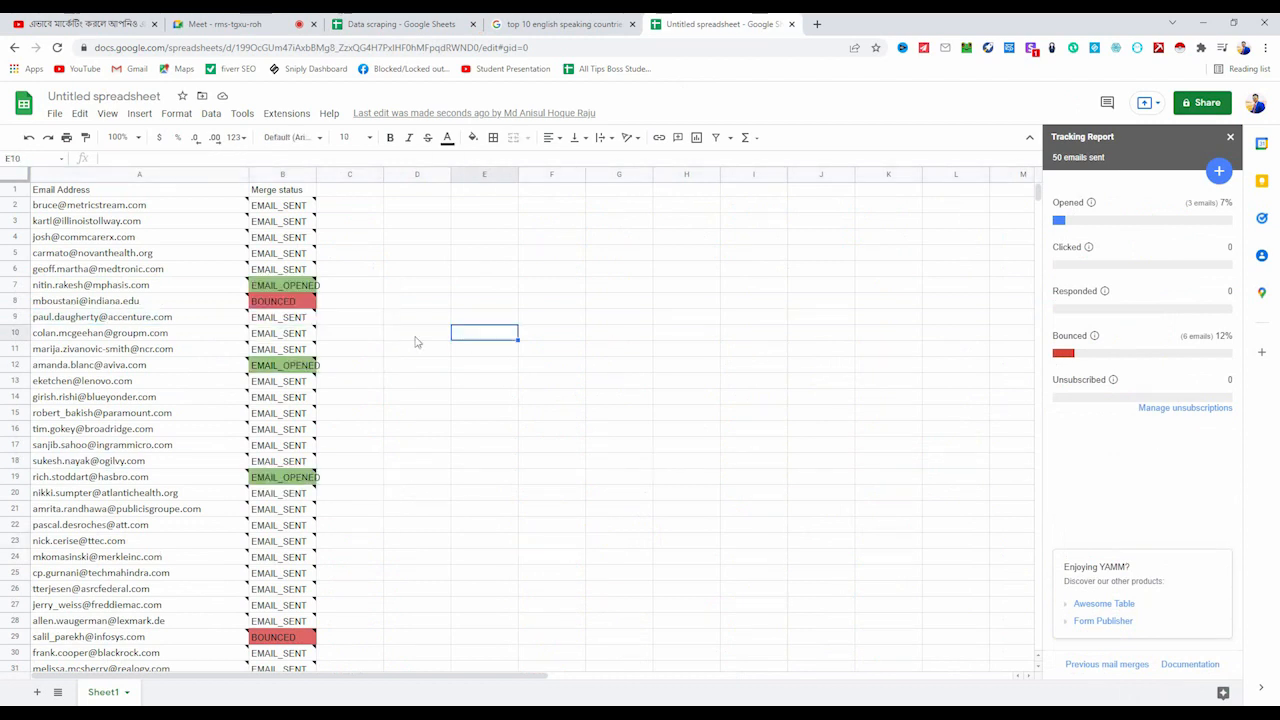
left_click(12, 314)
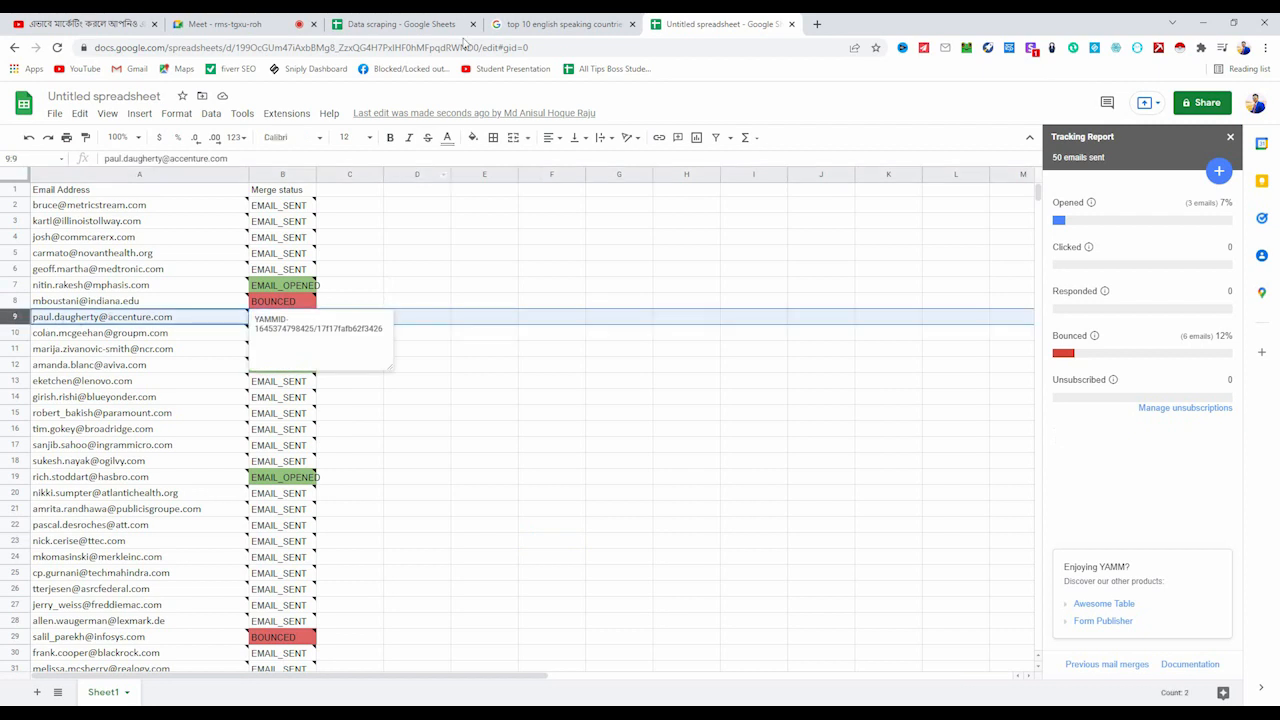
left_click(398, 24)
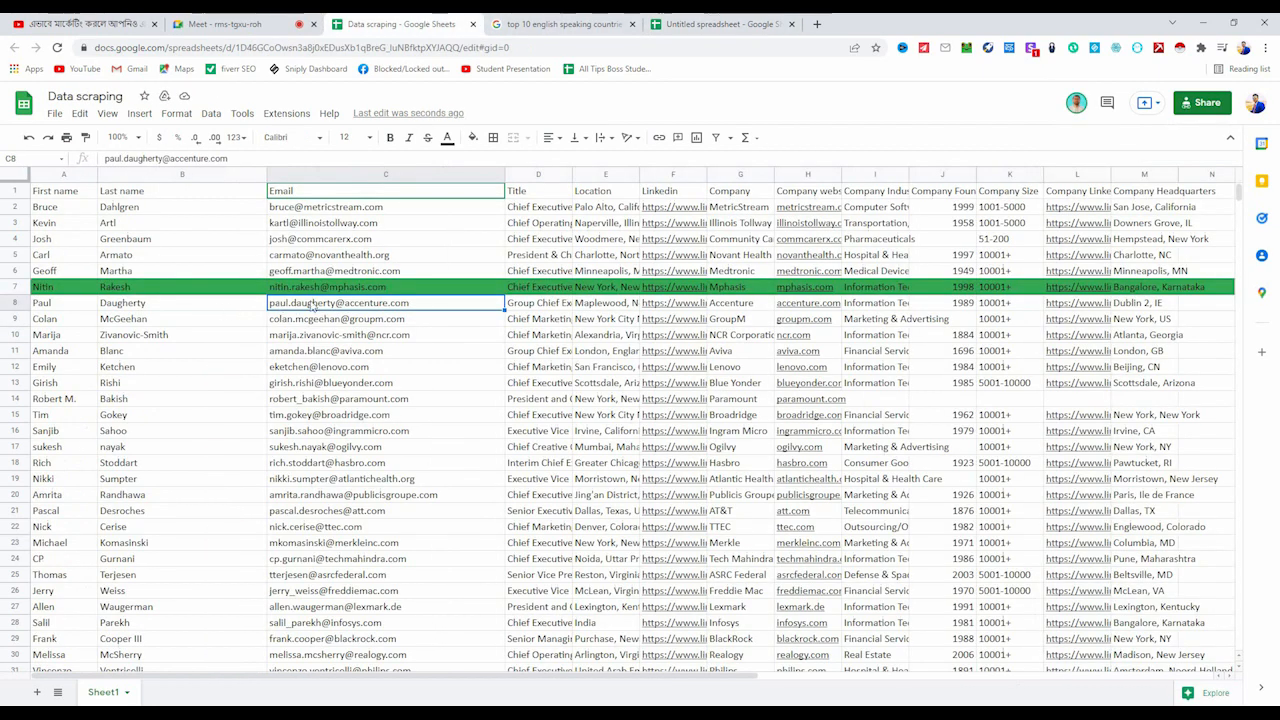
left_click(720, 24)
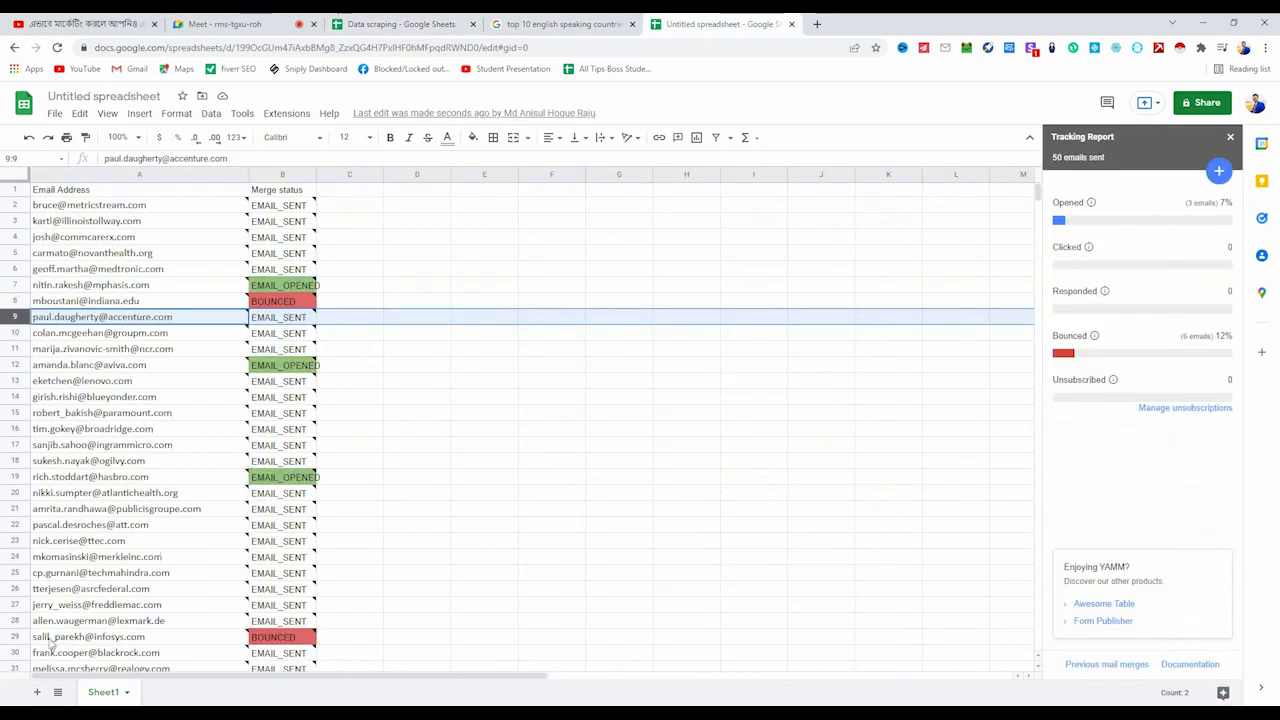
Match the recipient in row 28 of the untitled spreadsheet to its Data scraping contact and fill row 27 there with standard green.
left_click(6, 620)
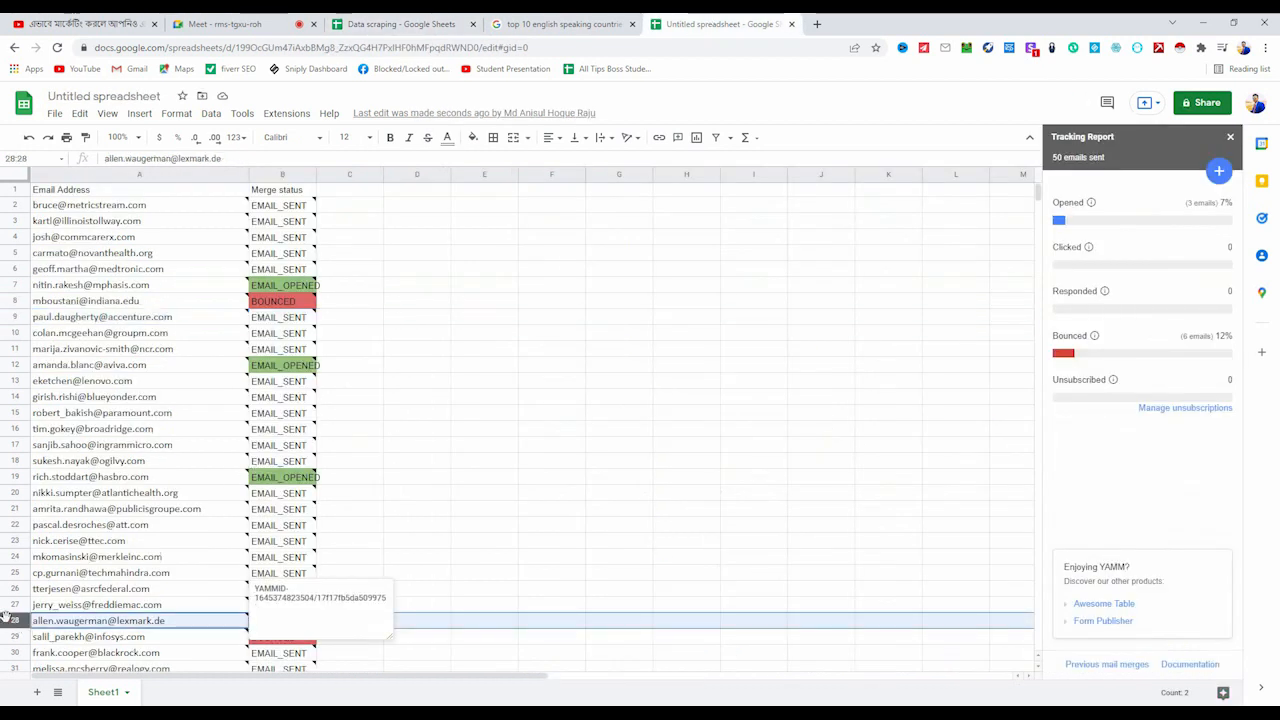
left_click(405, 22)
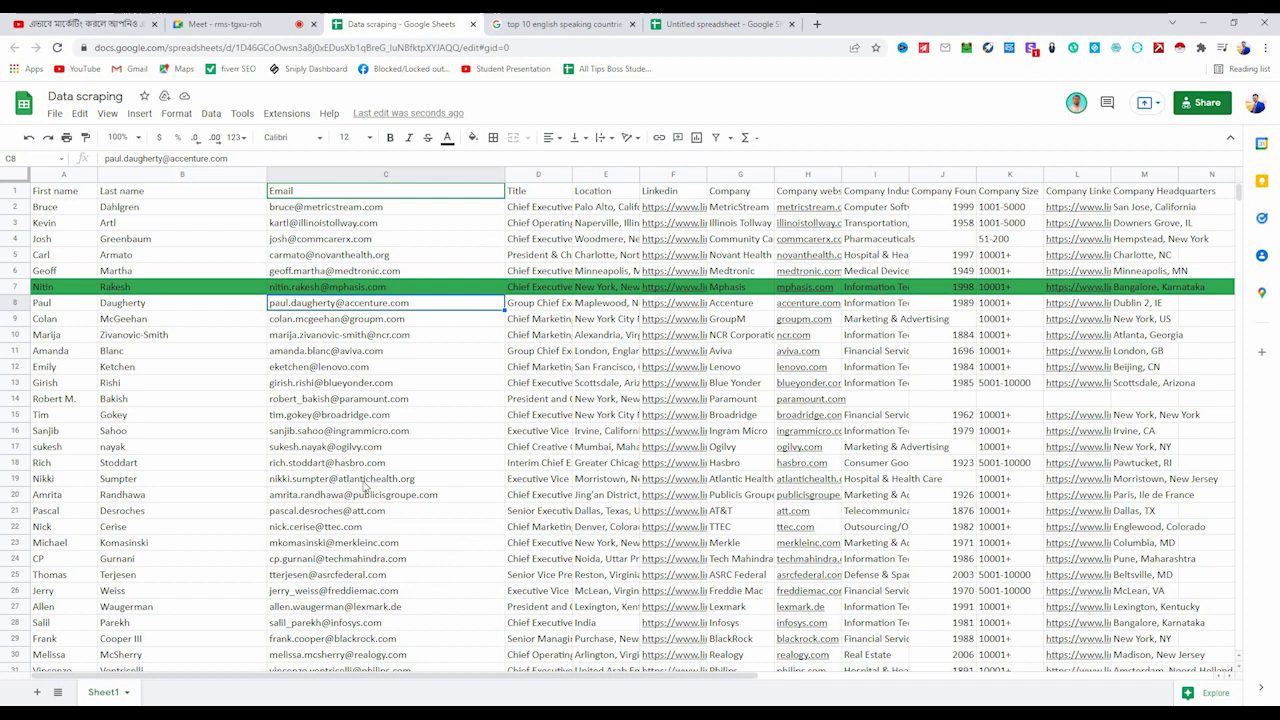
scroll(363, 486, "down", 1)
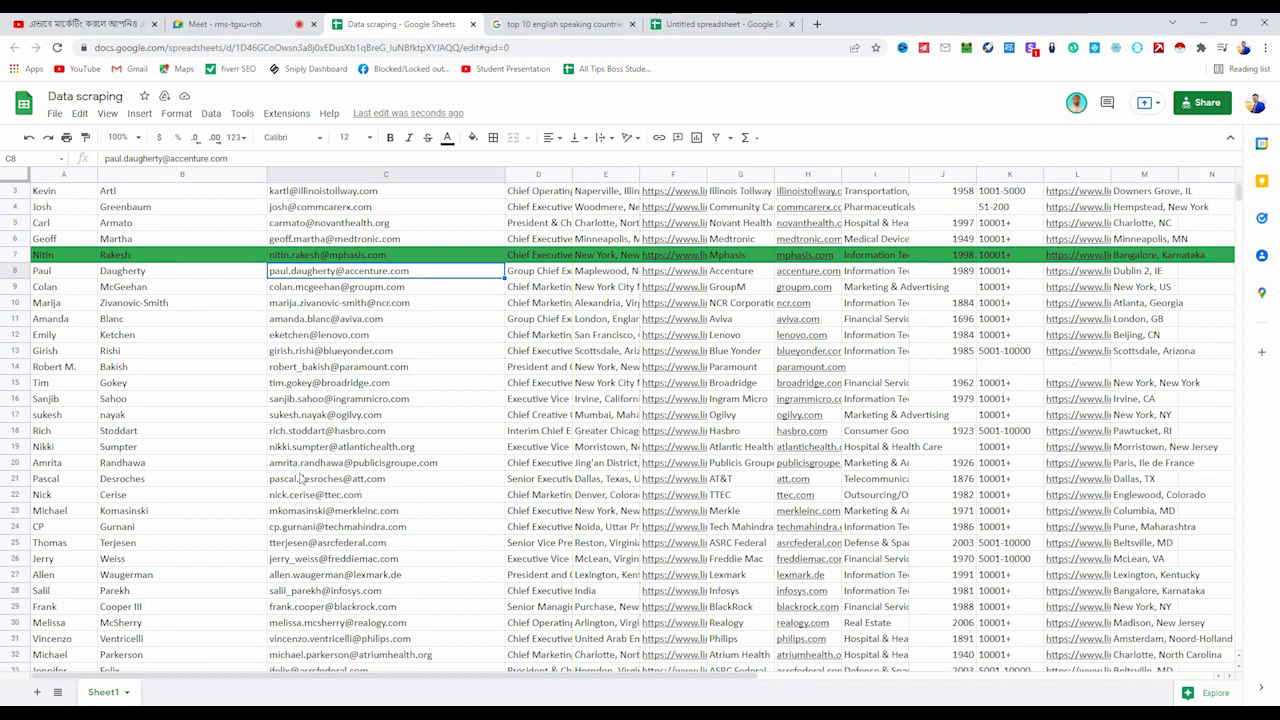
left_click(303, 577)
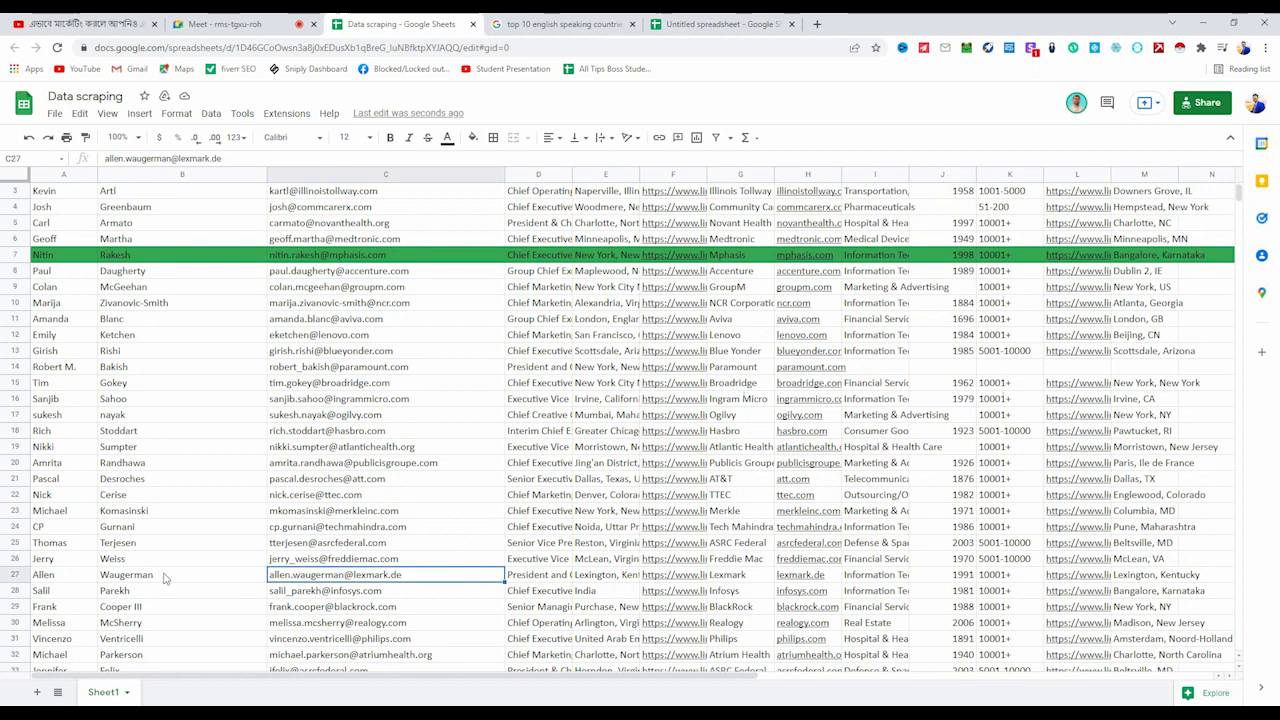
left_click(16, 576)
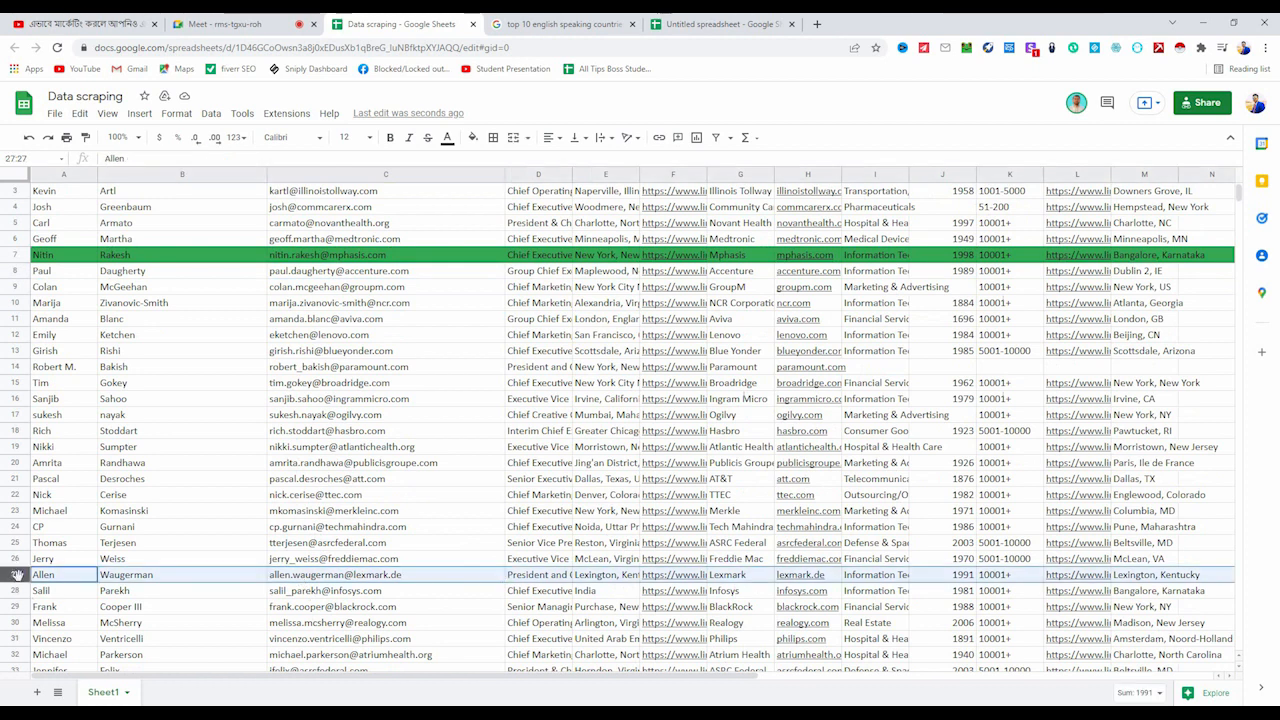
left_click(471, 140)
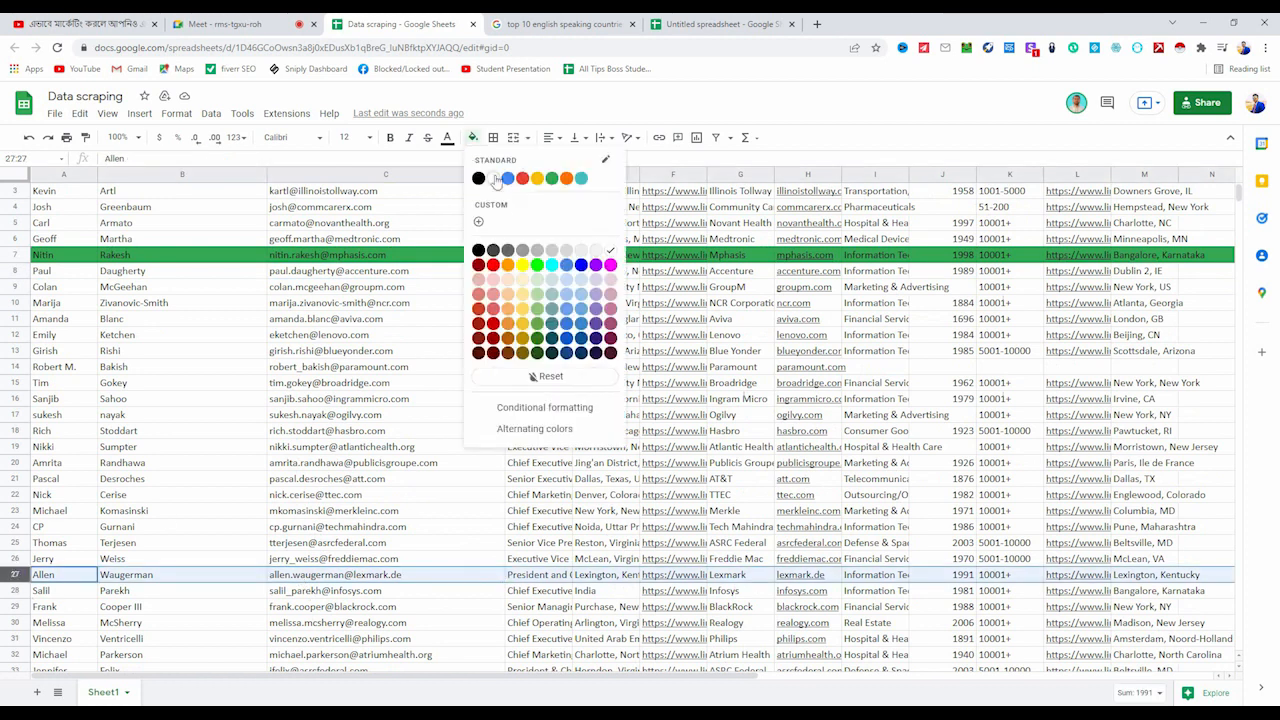
left_click(551, 179)
left_click(463, 418)
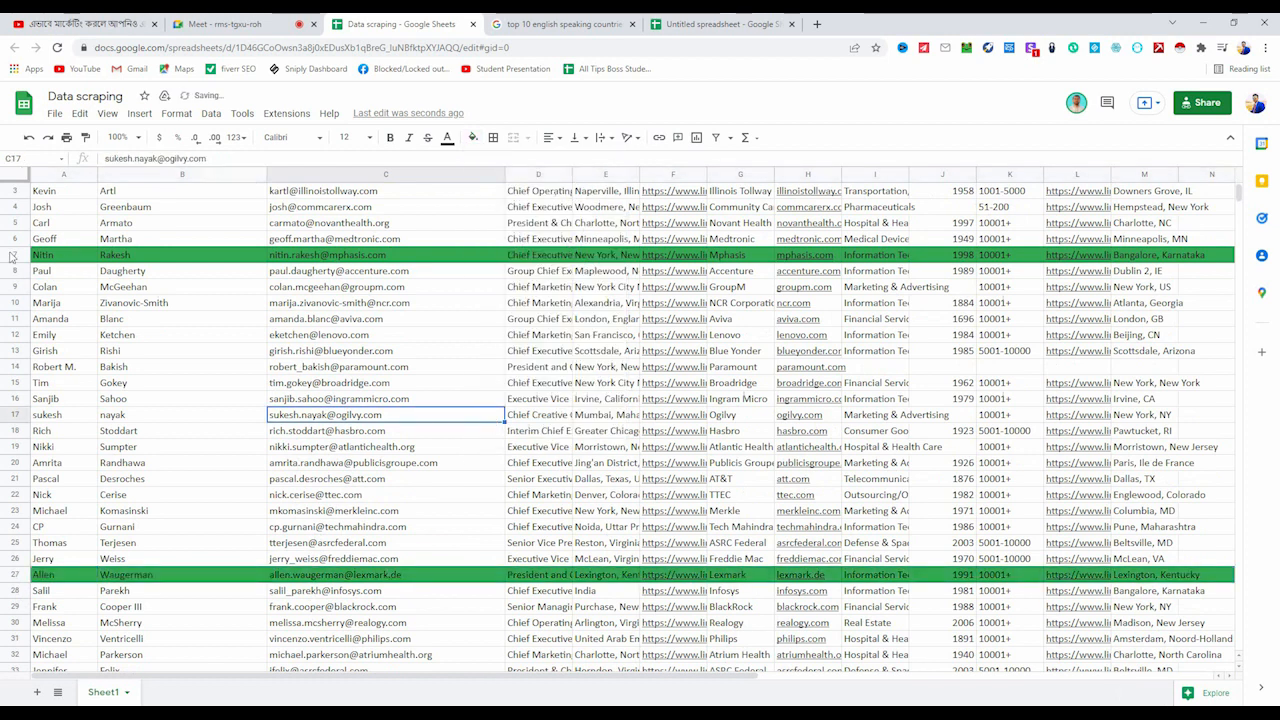
Set the fill of row 7 in Data scraping to white and locate the green contact in row 27.
left_click(12, 255)
left_click(471, 140)
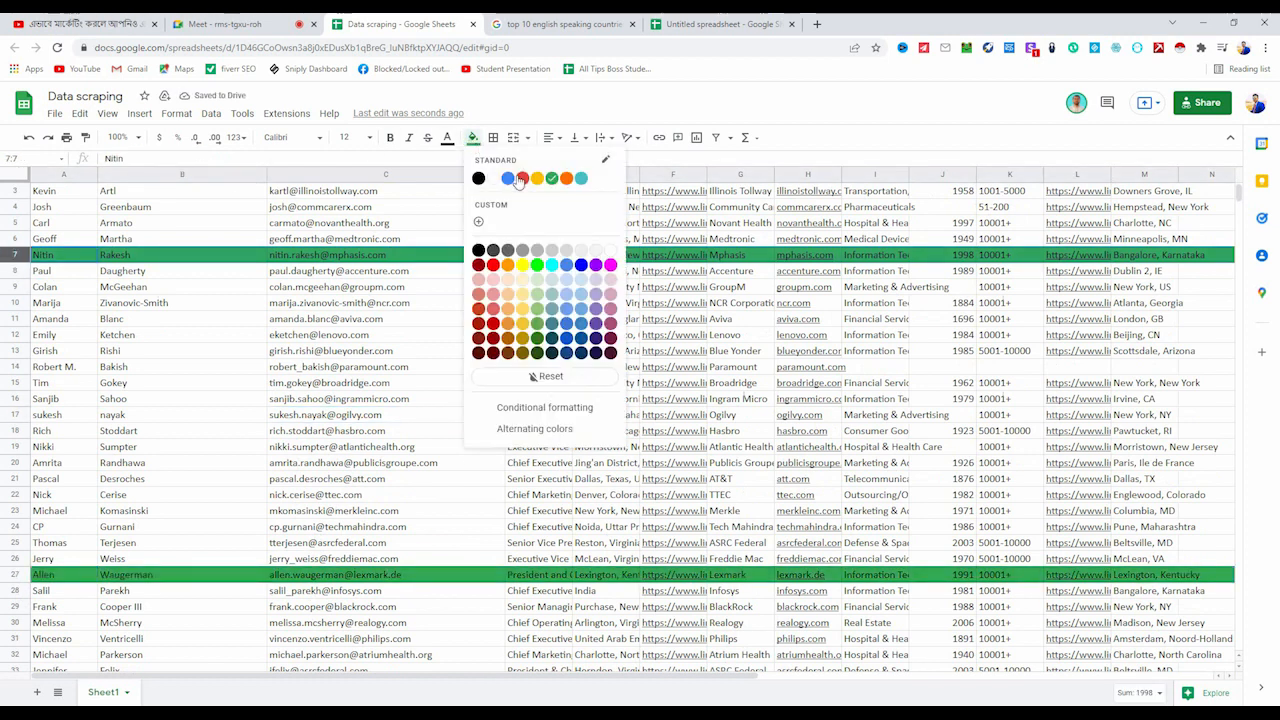
left_click(494, 178)
scroll(443, 399, "down", 2)
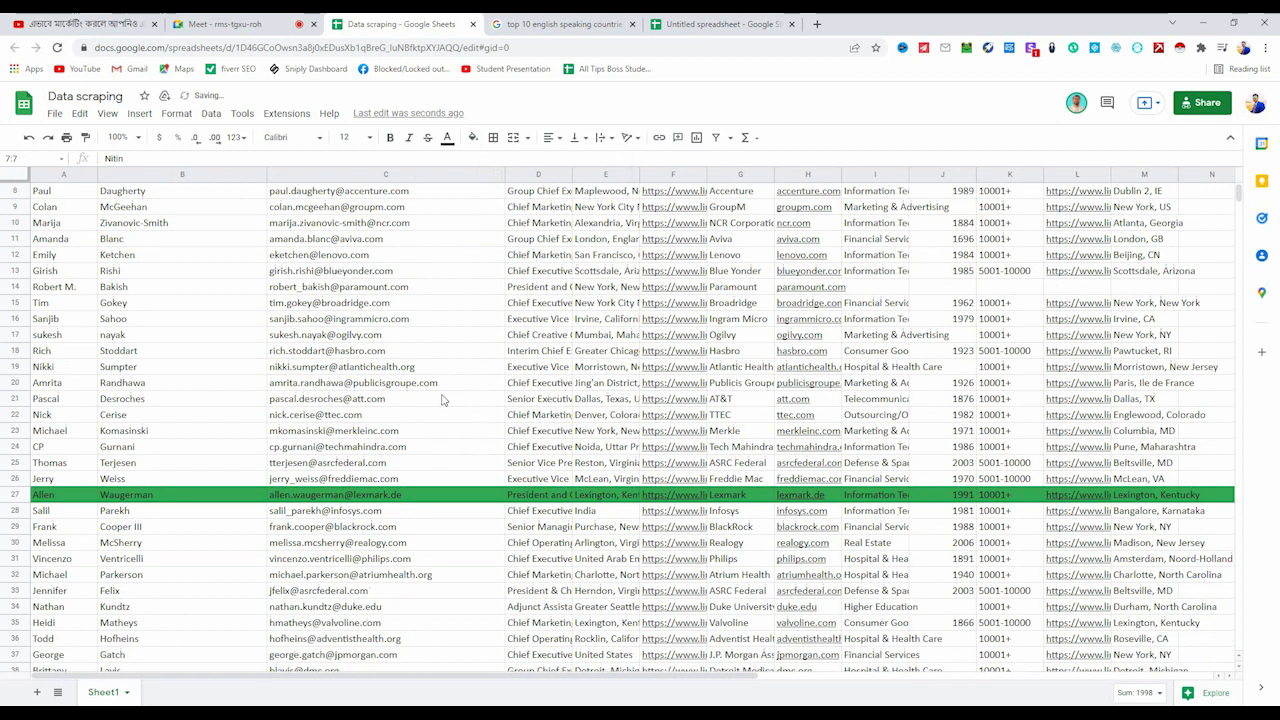
left_click(408, 500)
scroll(405, 500, "down", 2)
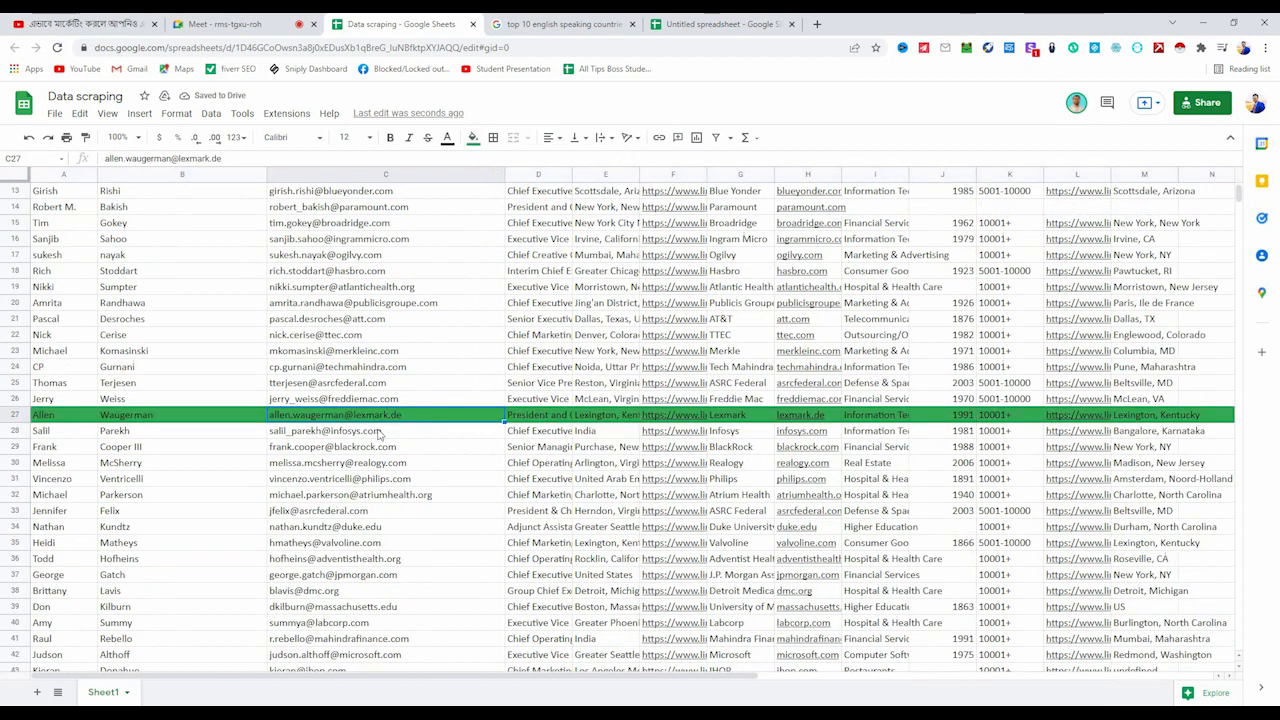
Match the bounced recipient in row 29 of the untitled spreadsheet to its Data scraping contact and delete that contact's row.
left_click(225, 24)
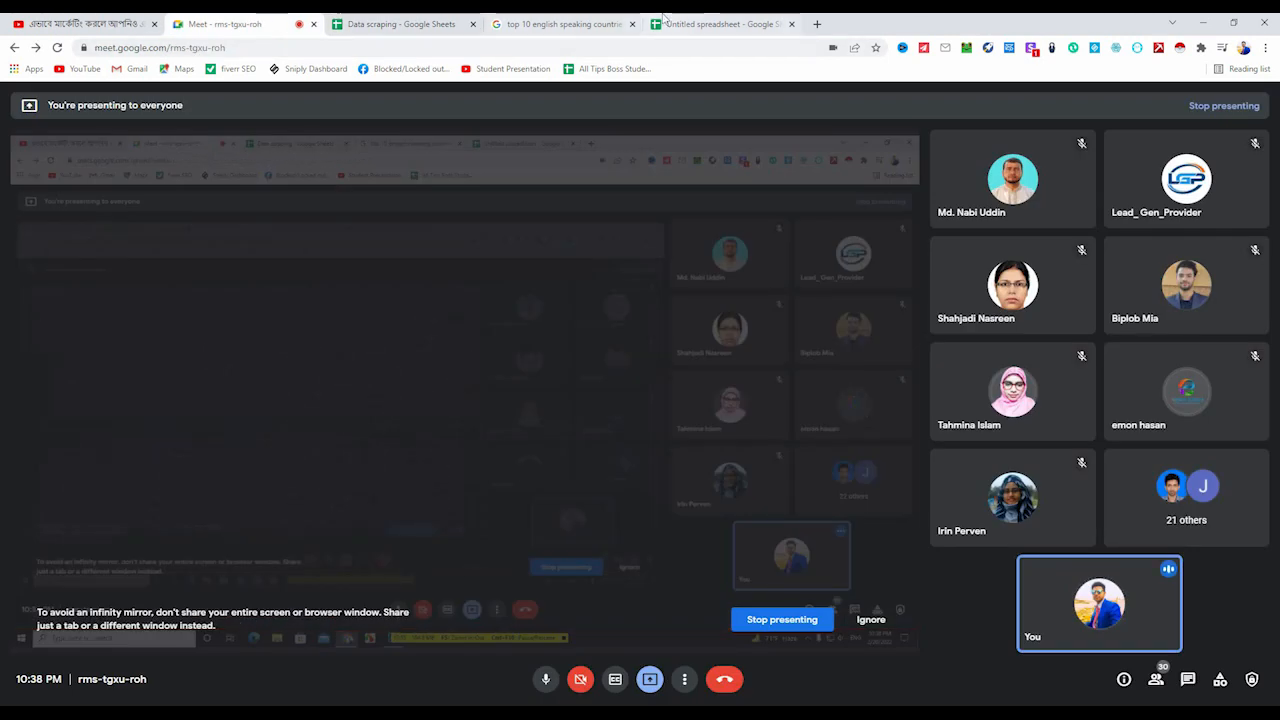
left_click(673, 20)
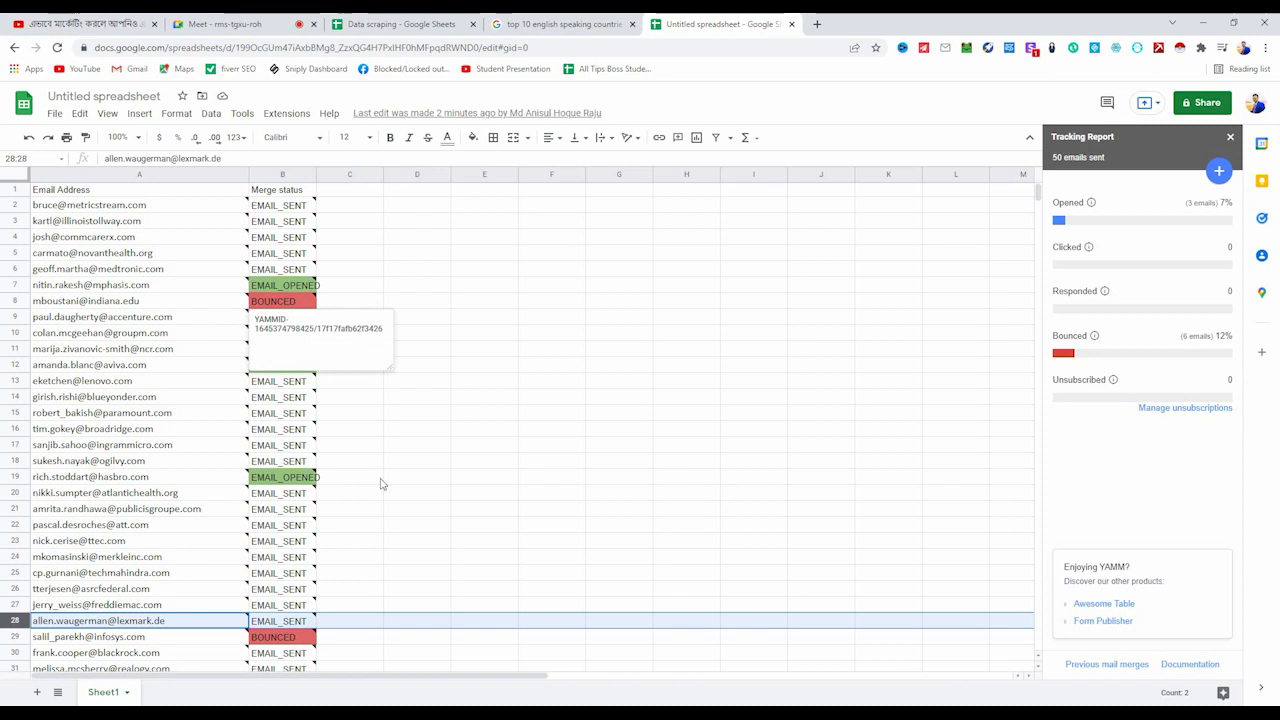
scroll(418, 474, "down", 3)
left_click(13, 479)
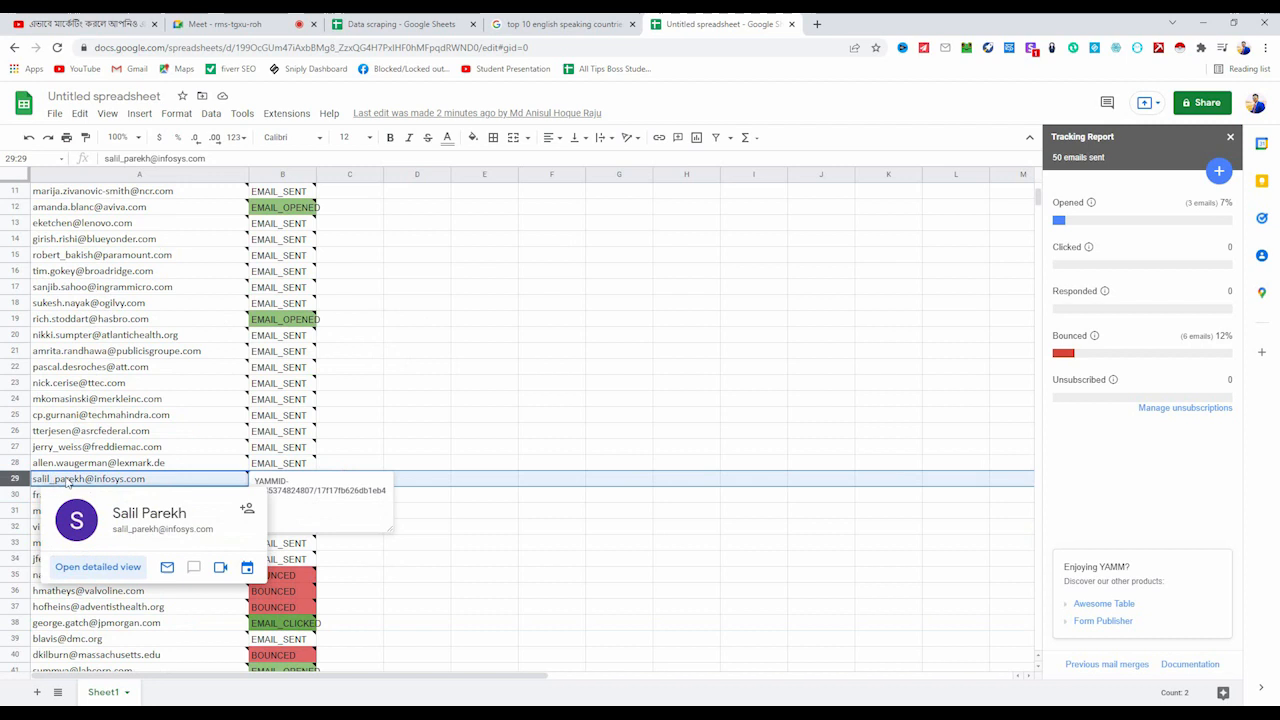
left_click(404, 24)
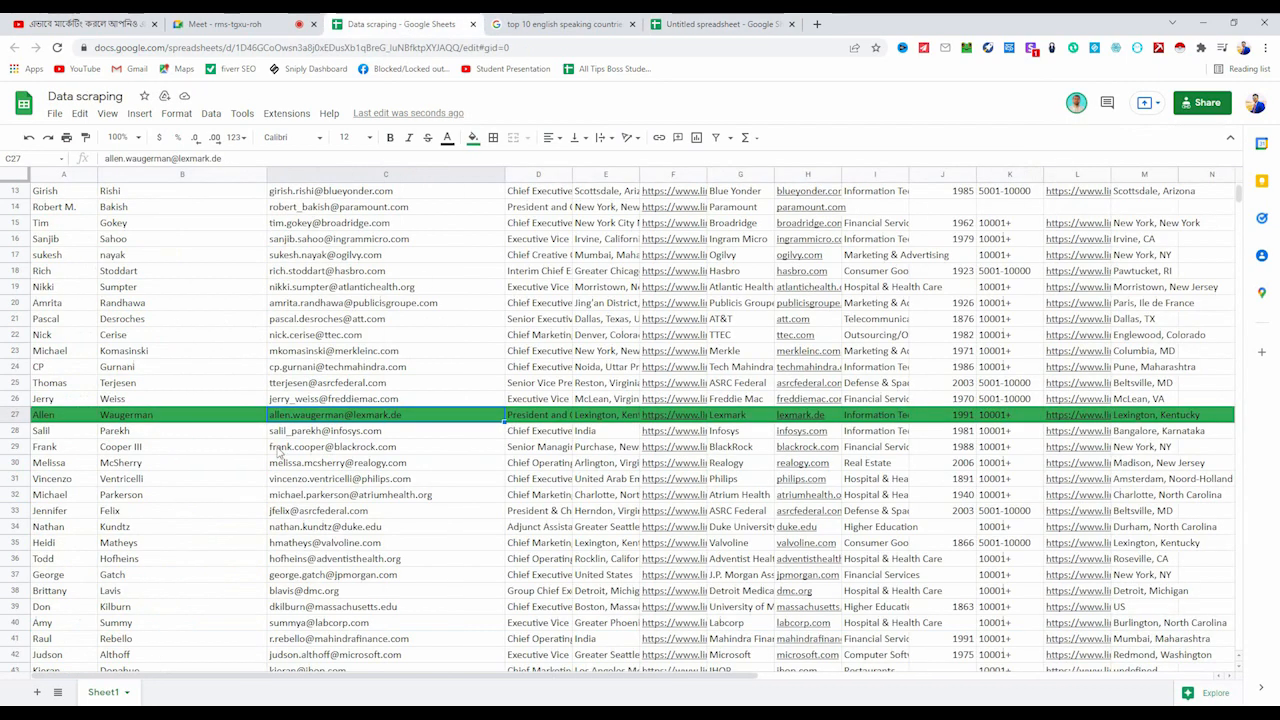
right_click(16, 431)
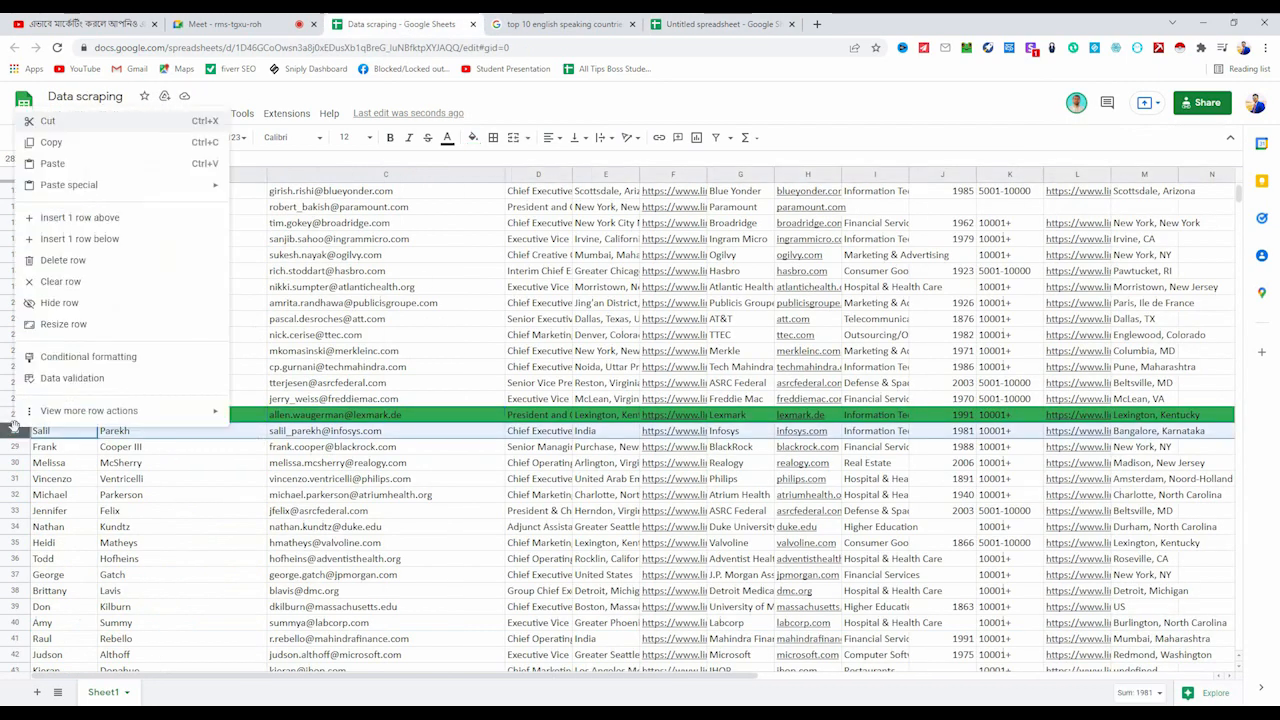
left_click(74, 259)
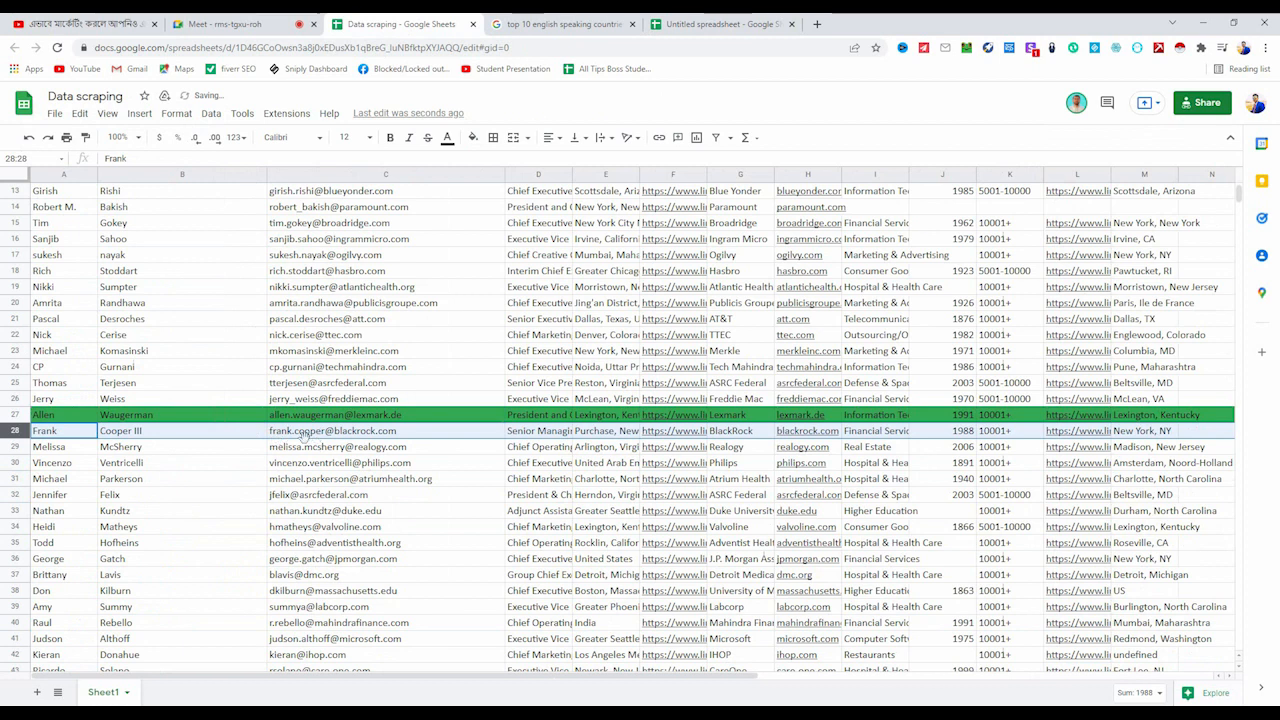
Check the untitled spreadsheet from row 30 down to the next bounce, and fill row 32 of Data scraping with standard green.
left_click(661, 16)
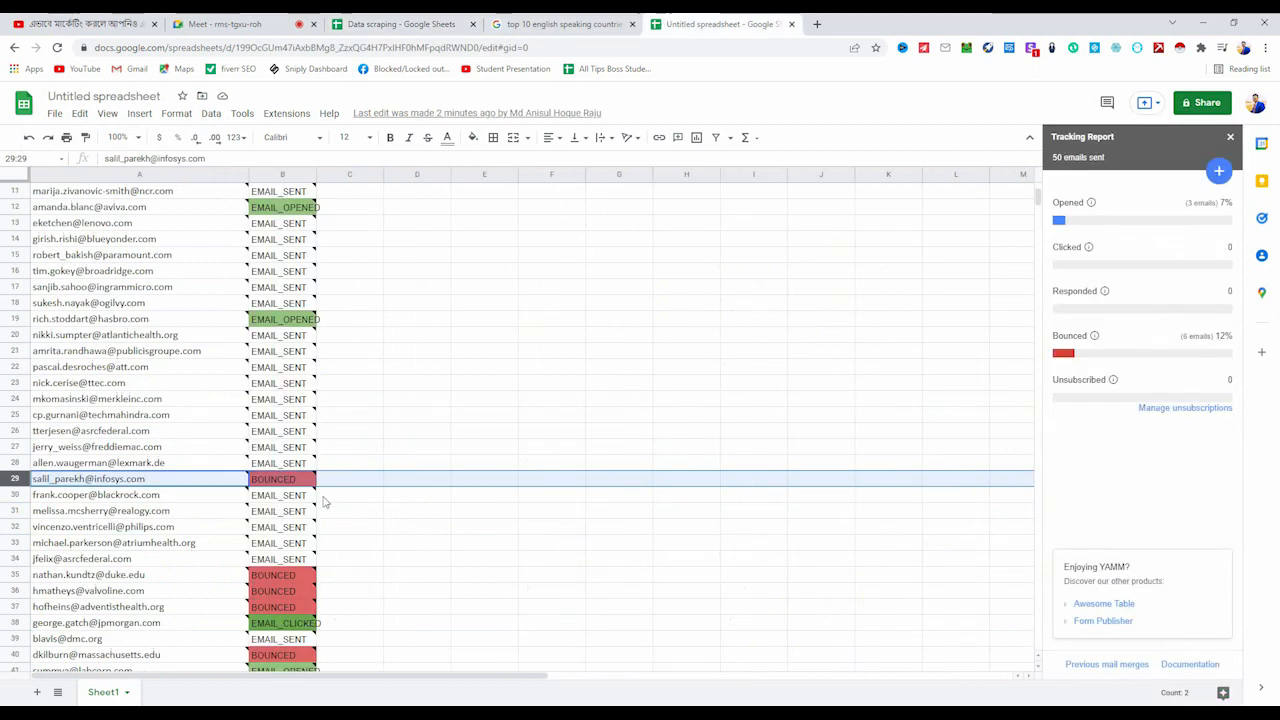
left_click(11, 495)
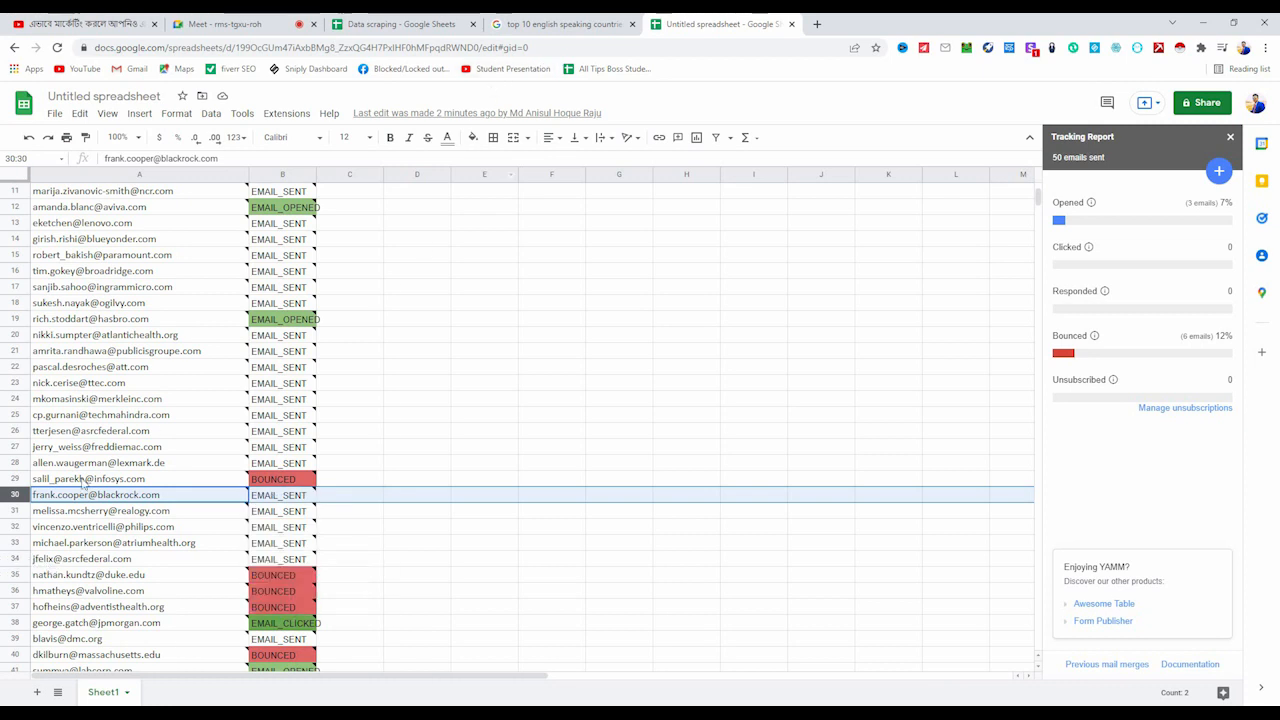
left_click(434, 16)
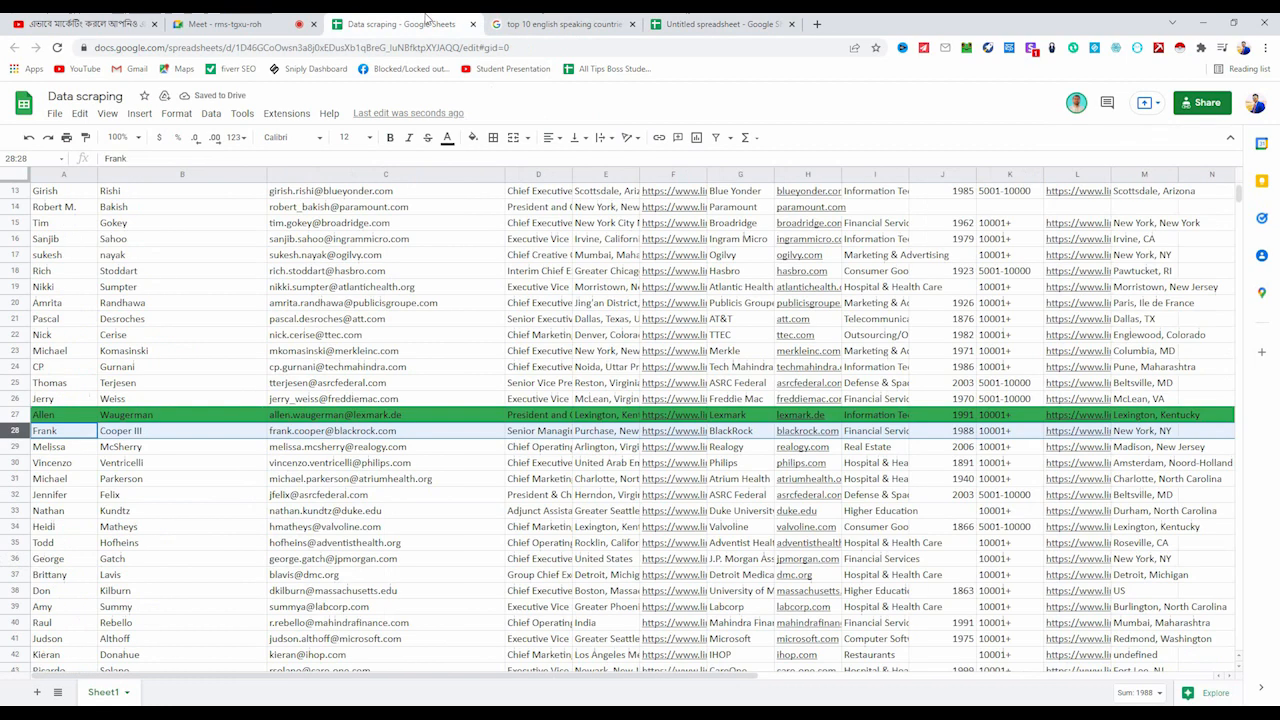
left_click(300, 494)
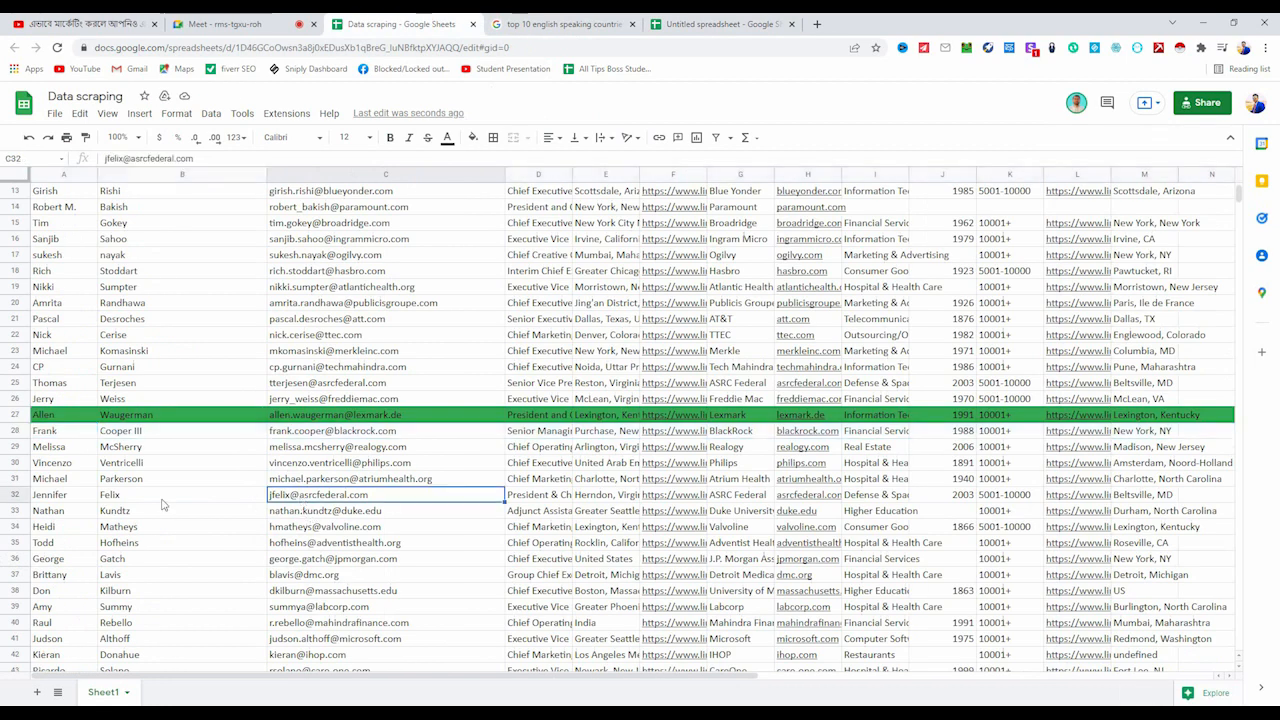
left_click(16, 495)
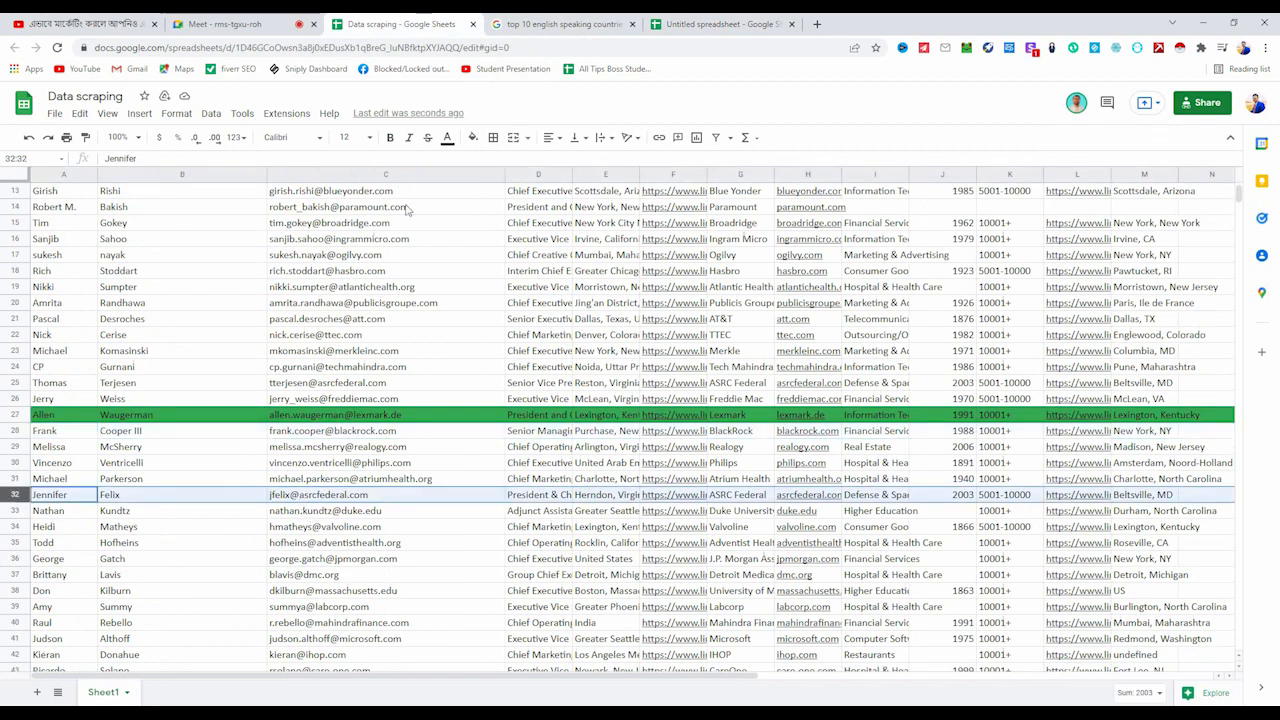
left_click(472, 138)
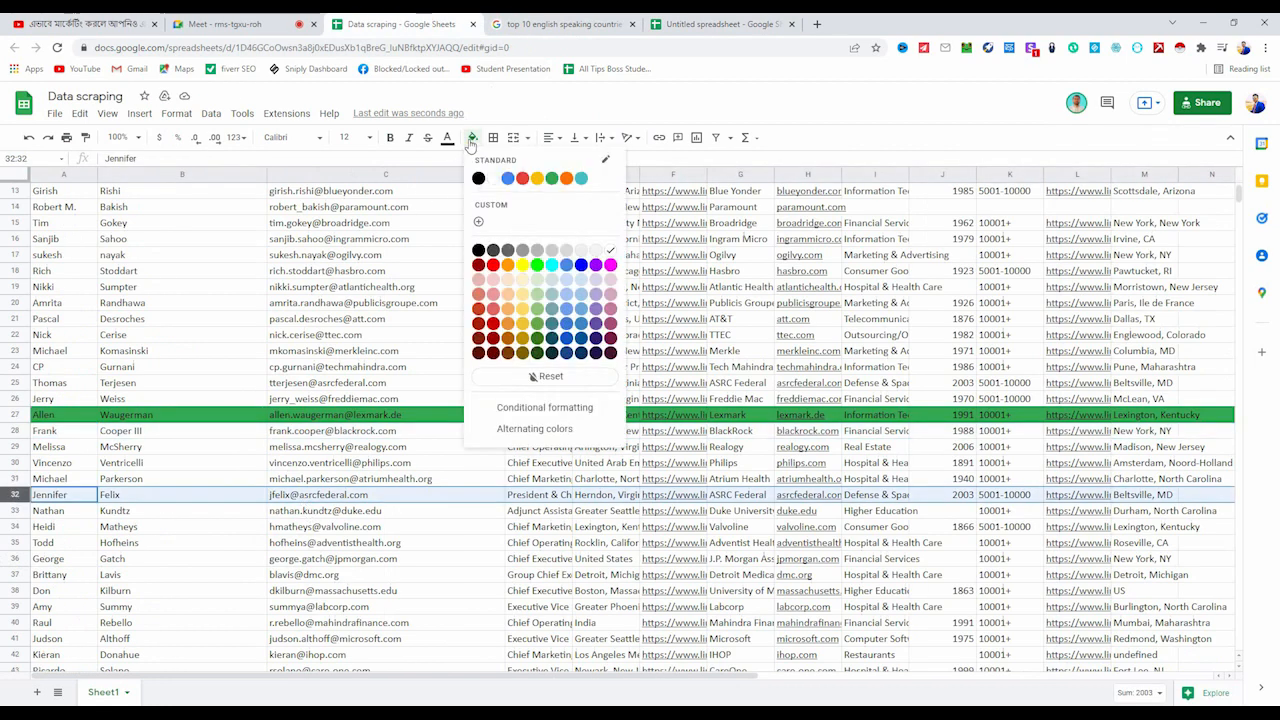
left_click(553, 178)
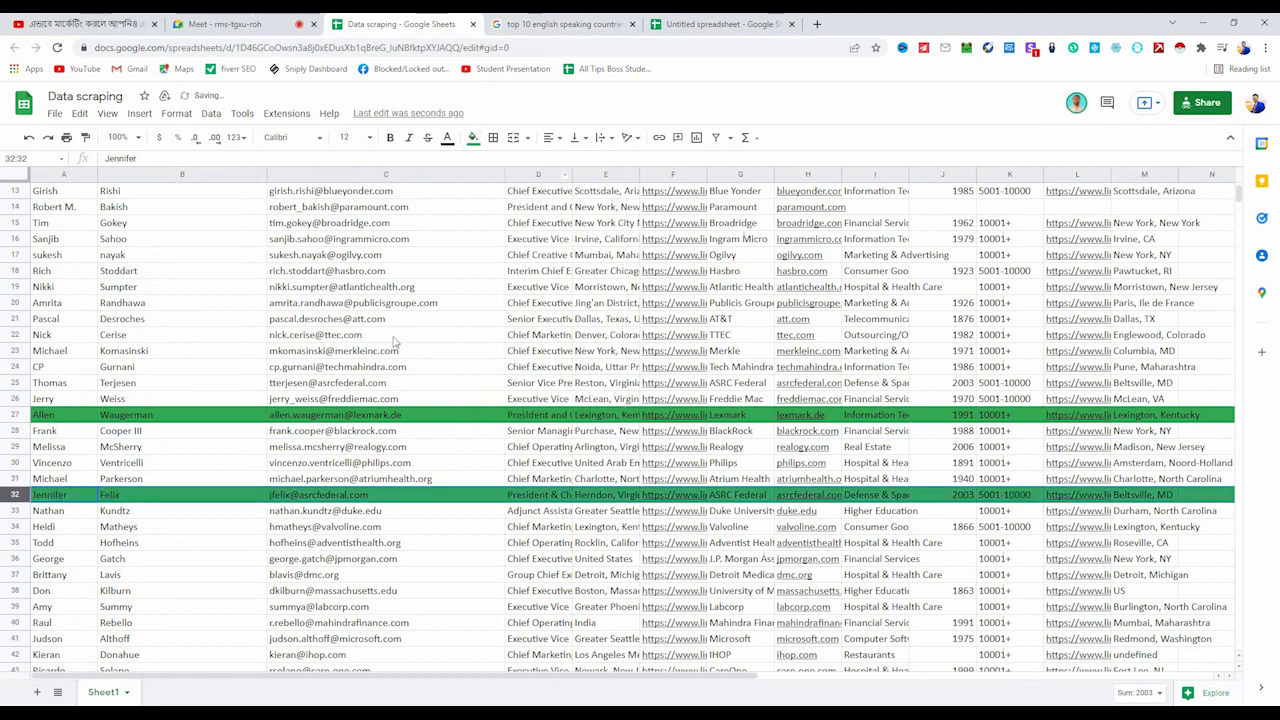
Set the fill of row 27 in Data scraping to white and select the email in row 32.
left_click(12, 416)
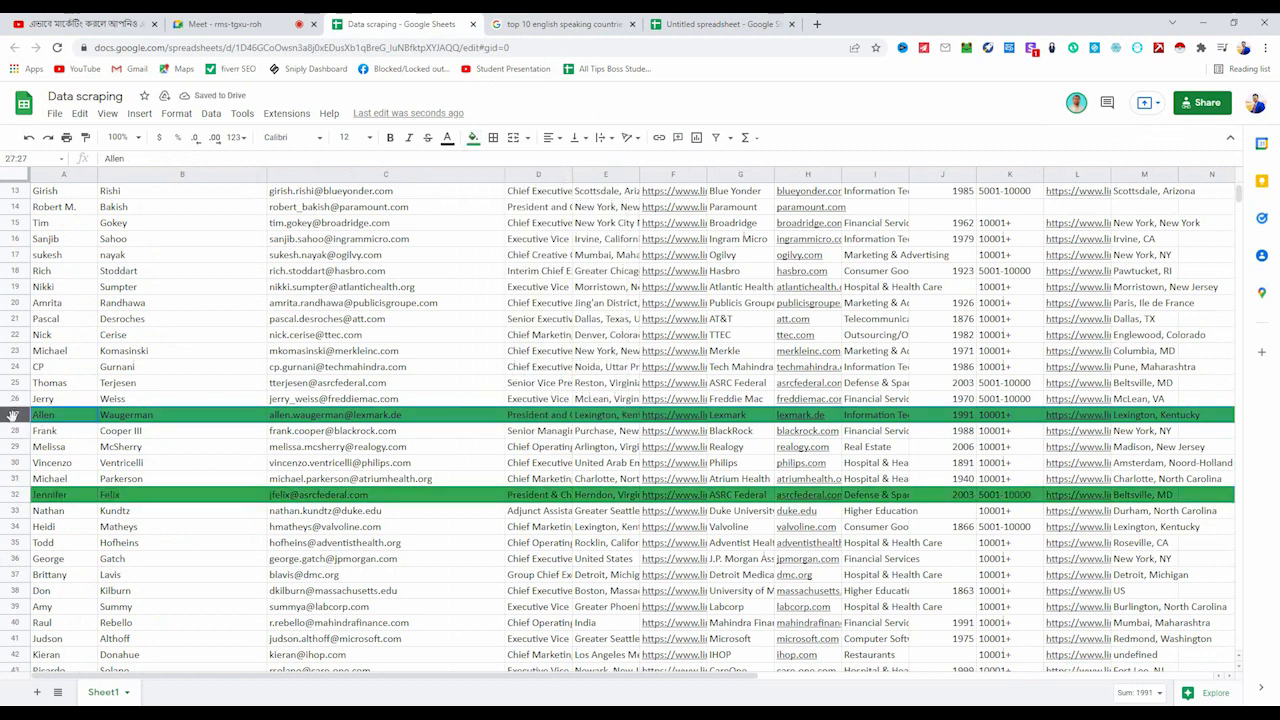
left_click(472, 138)
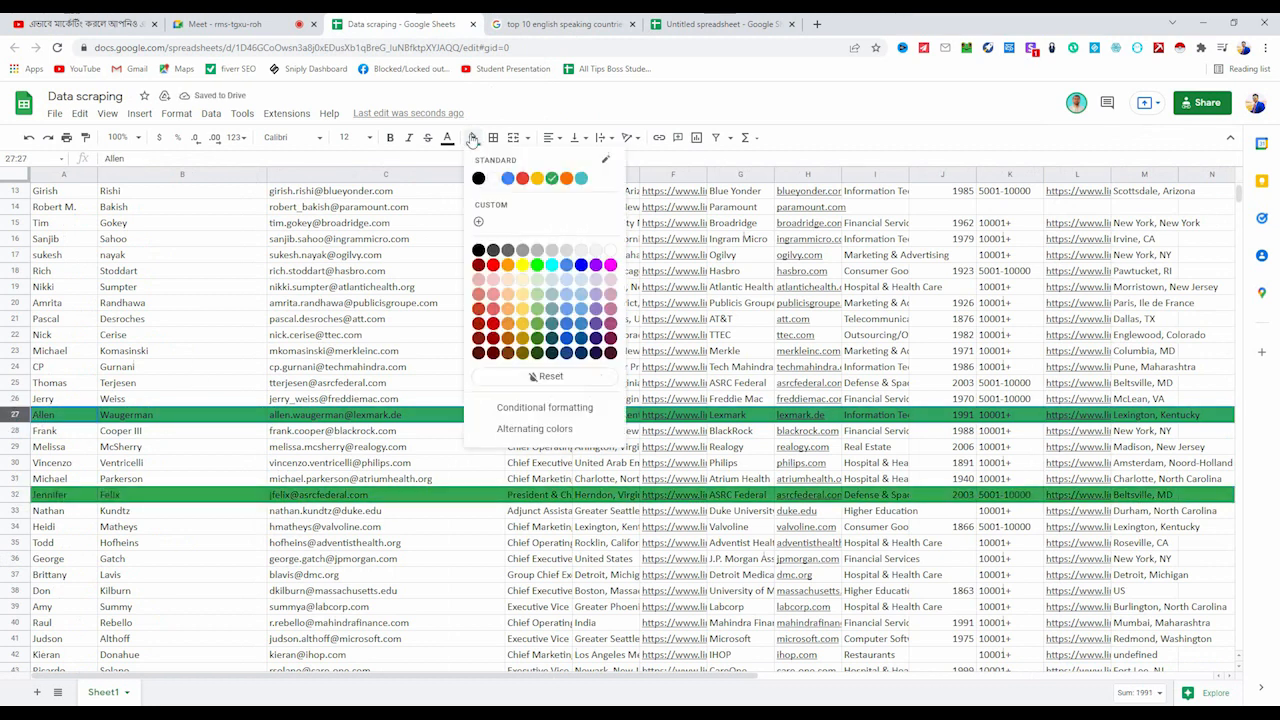
left_click(493, 179)
scroll(410, 455, "down", 2)
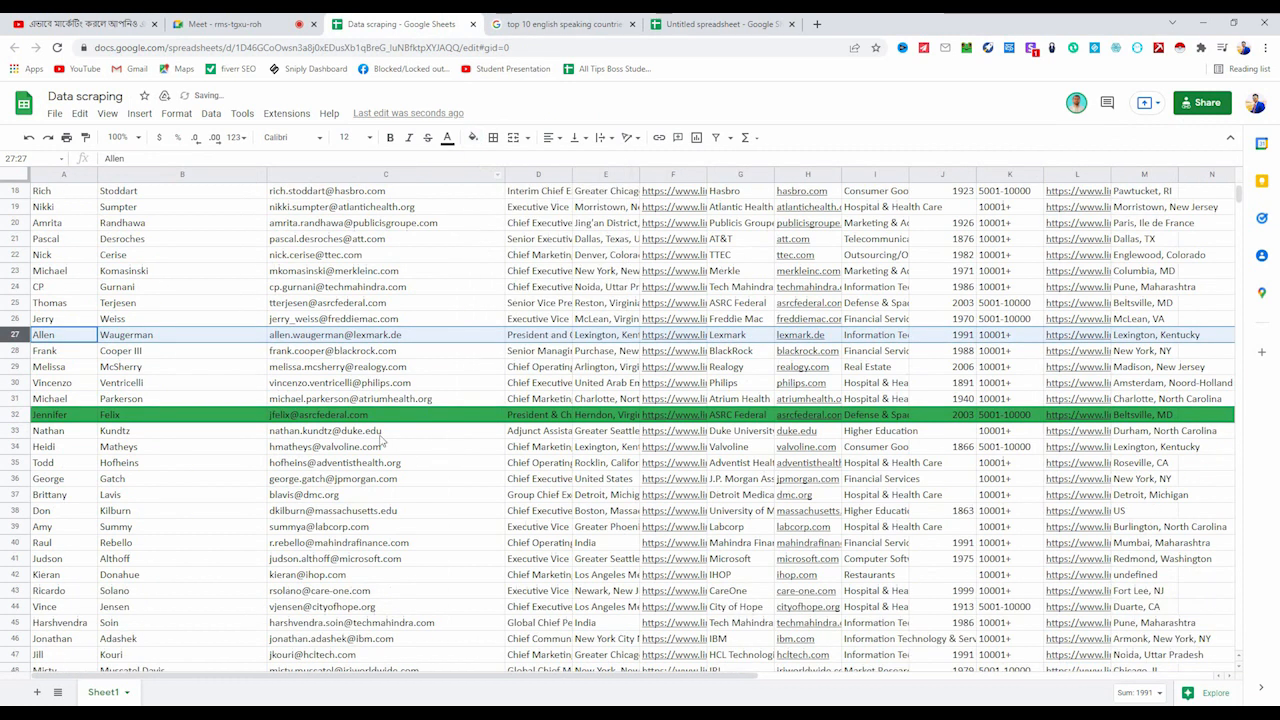
left_click(380, 438)
left_click(396, 418)
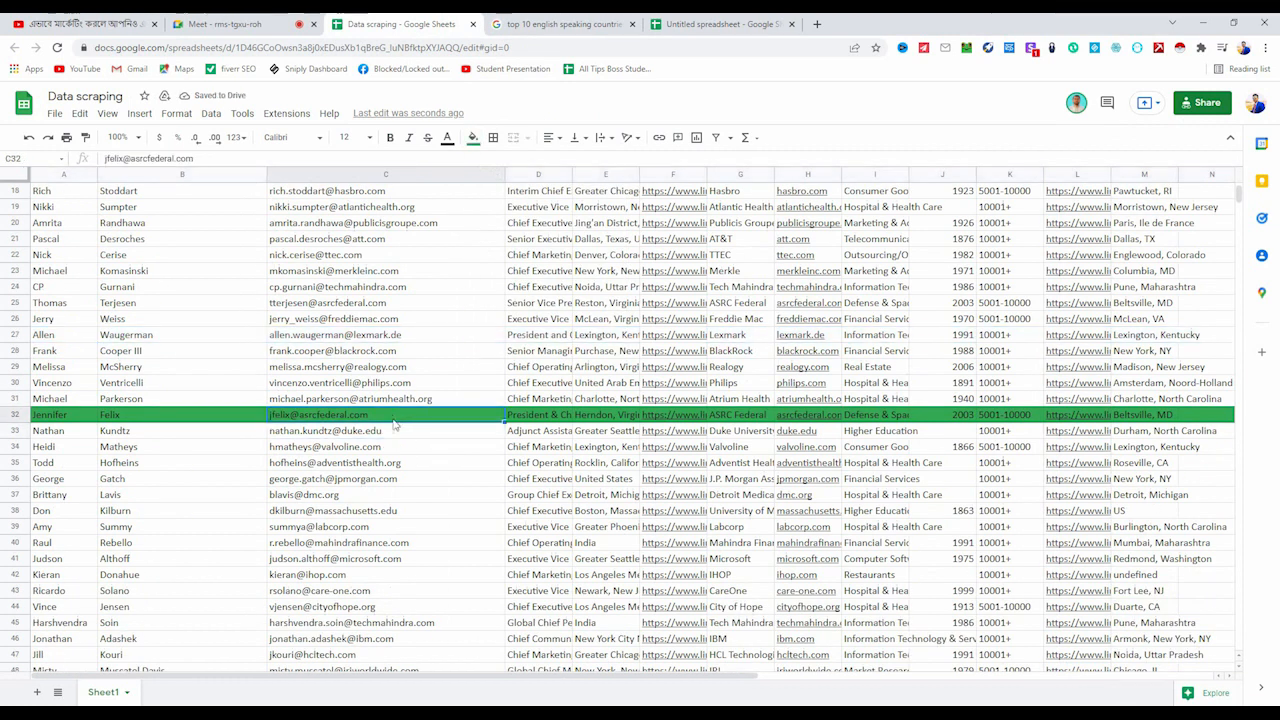
Match the bounced recipient in row 35 of the untitled spreadsheet to its Data scraping contact and delete that contact's row.
left_click(322, 437)
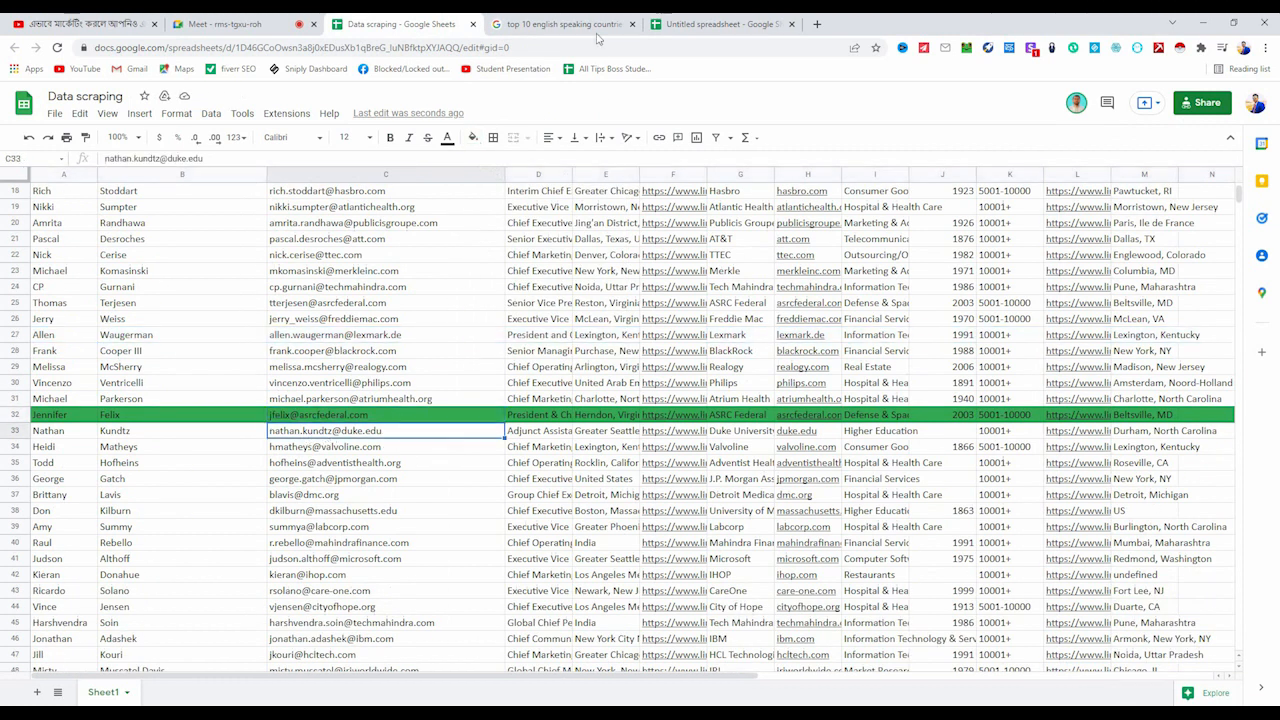
left_click(690, 20)
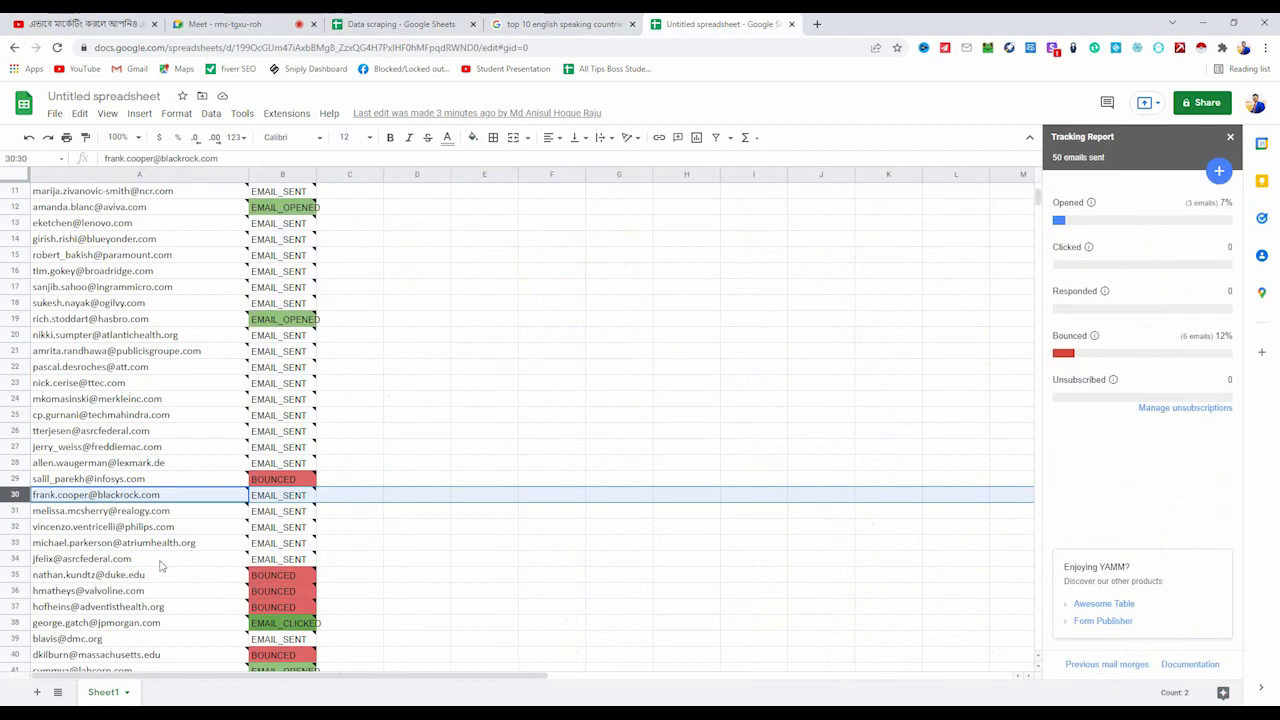
mouse_move(167, 560)
left_click(189, 591)
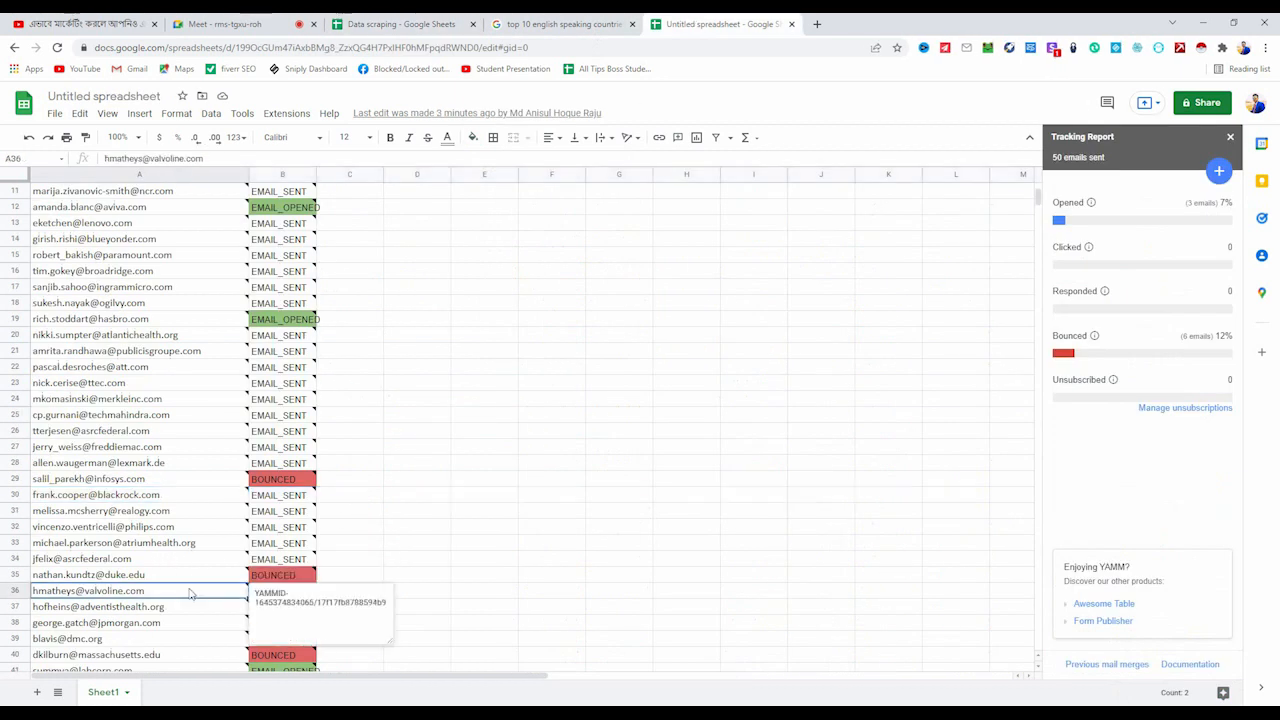
left_click(12, 575)
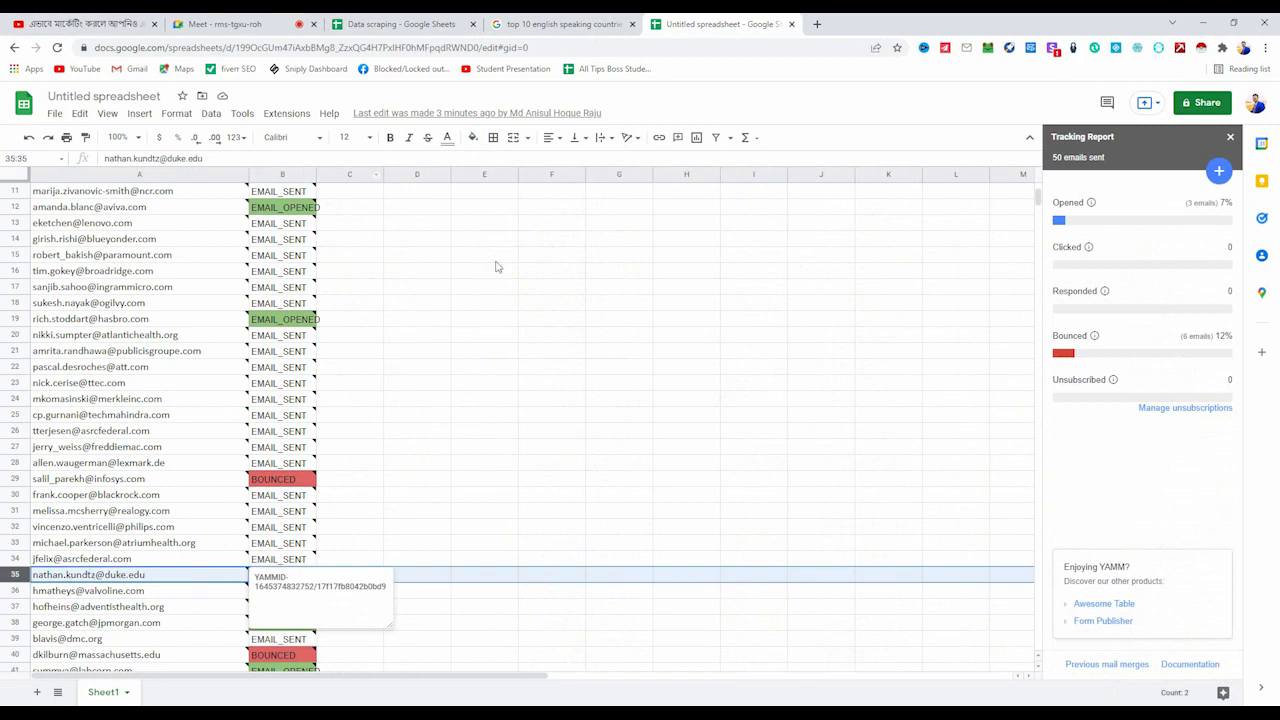
left_click(405, 20)
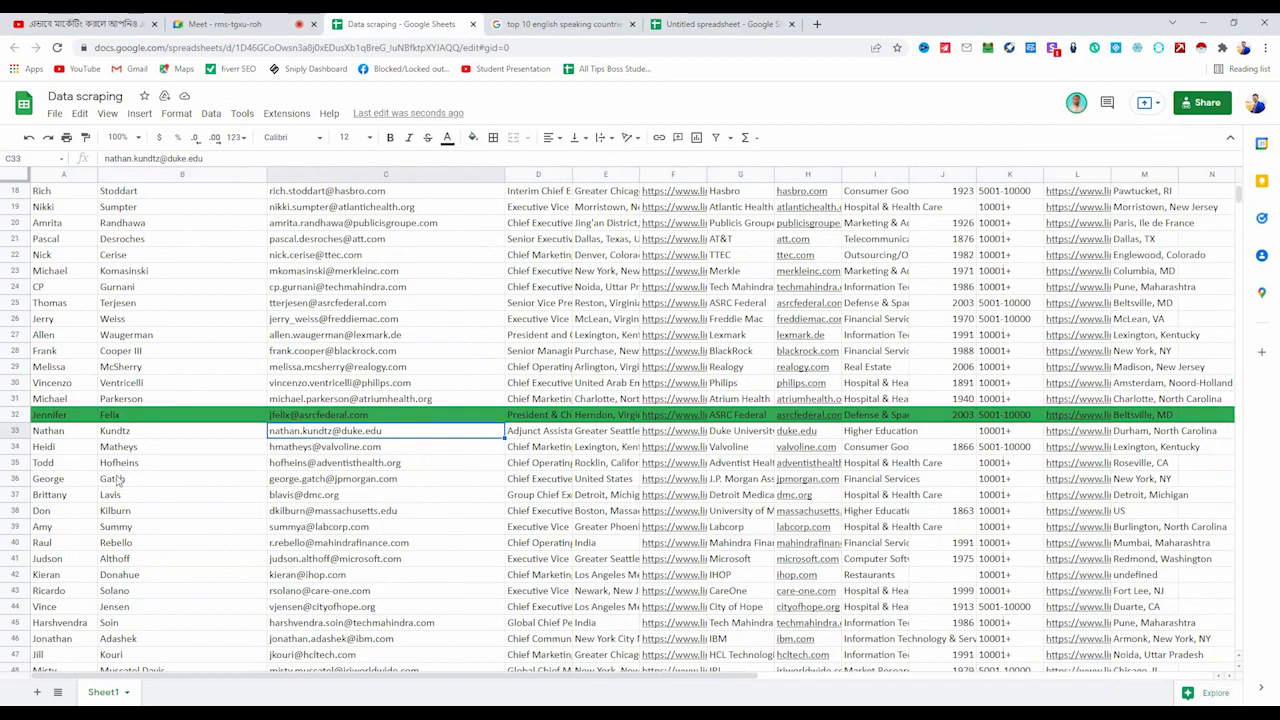
right_click(20, 430)
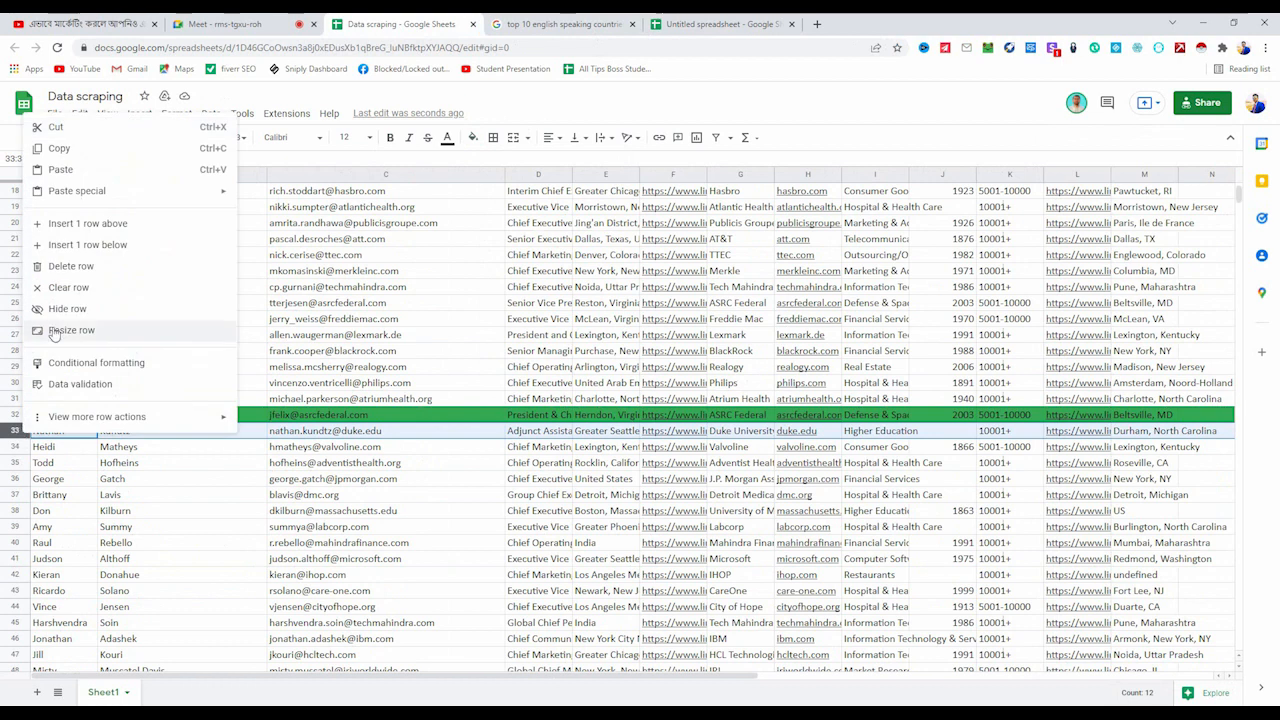
left_click(68, 268)
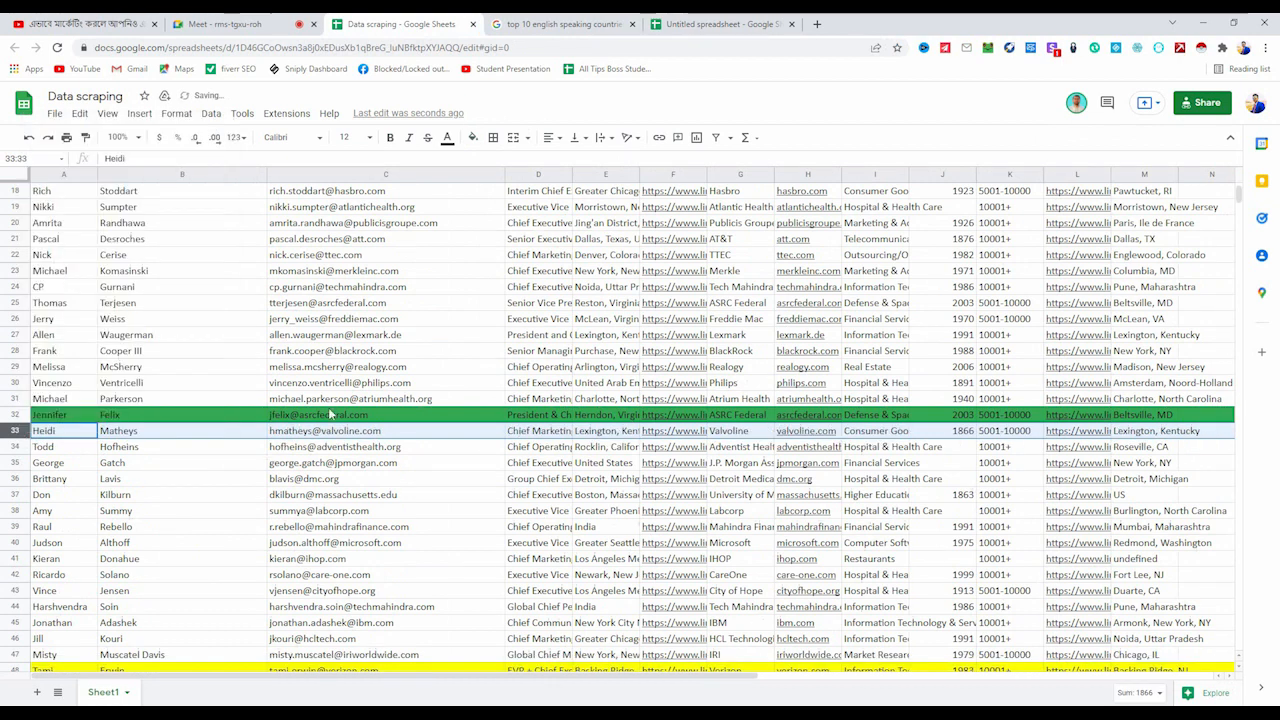
left_click(382, 436)
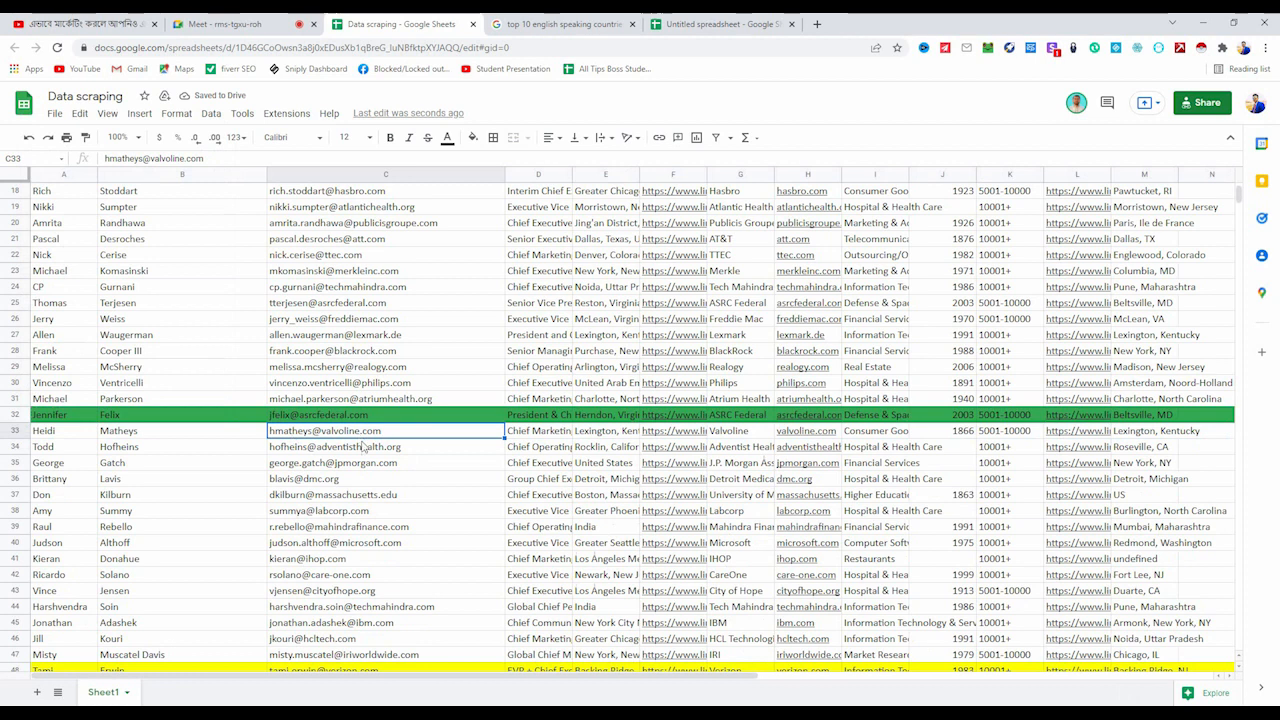
Match the bounced recipients in rows 36 and 37 of the untitled spreadsheet to Data scraping and delete contact rows 33 and 34 there.
left_click(715, 23)
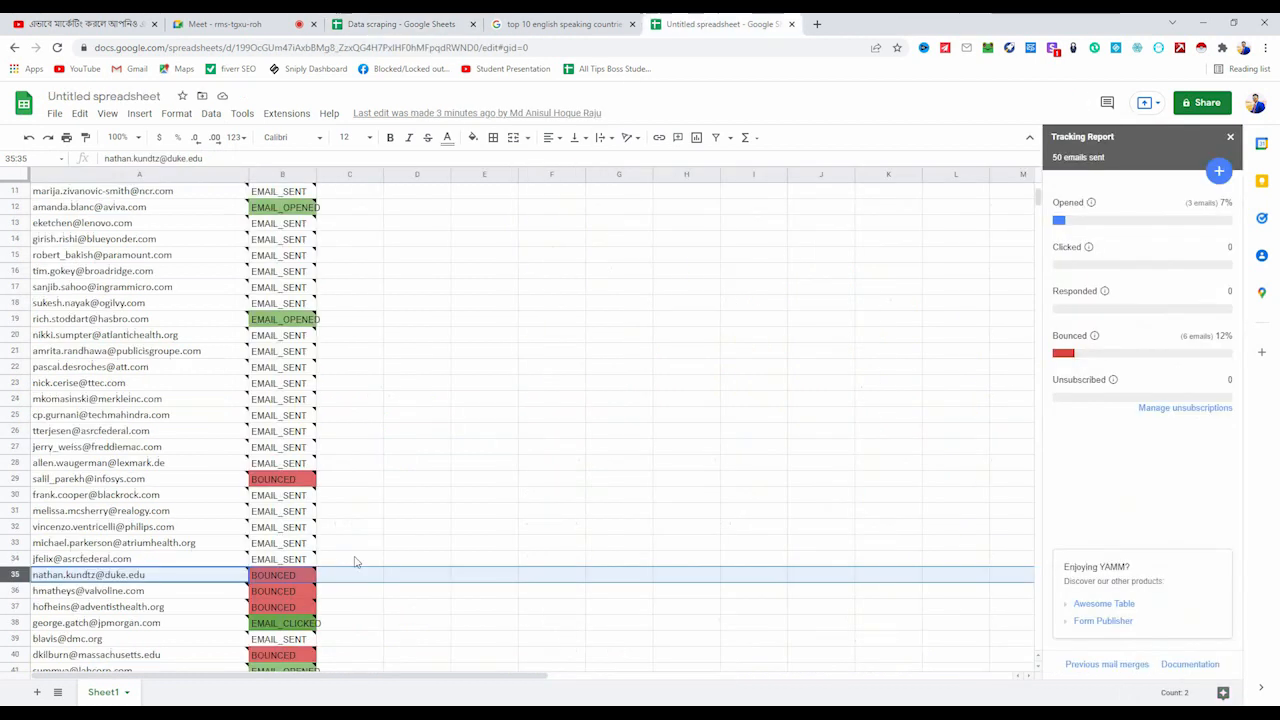
left_click(10, 607)
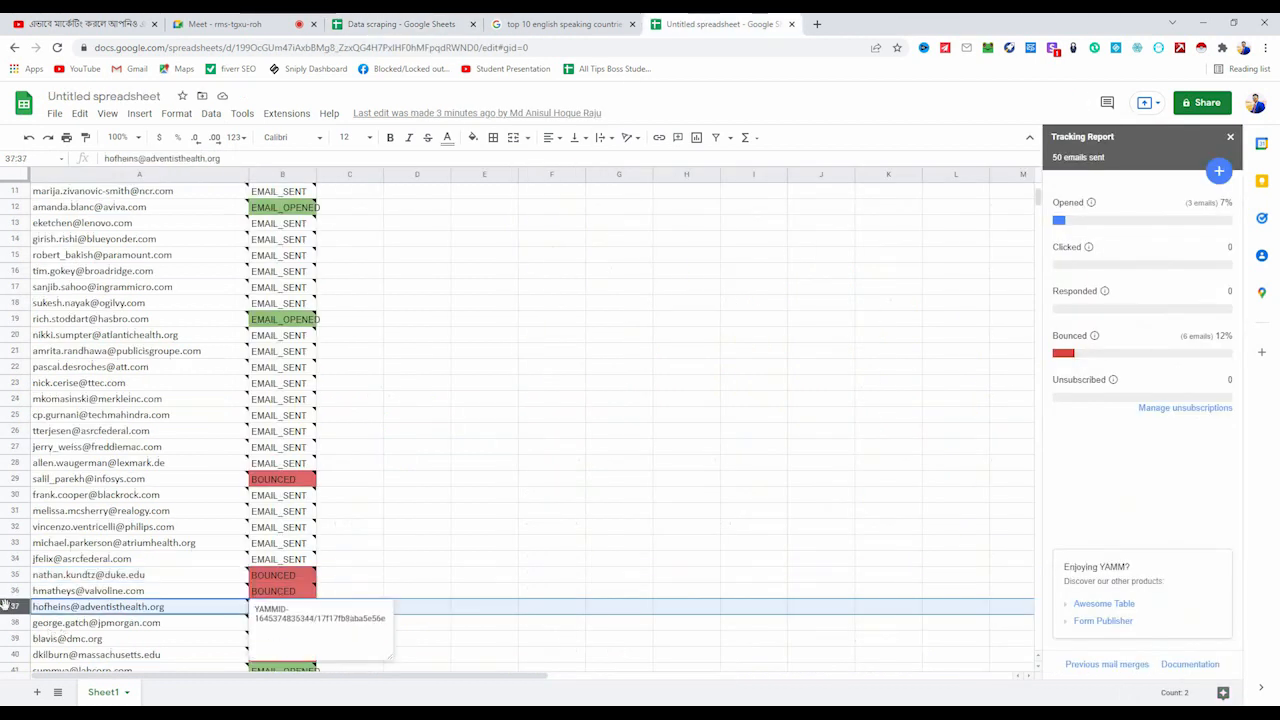
left_click(100, 639)
left_click(444, 655)
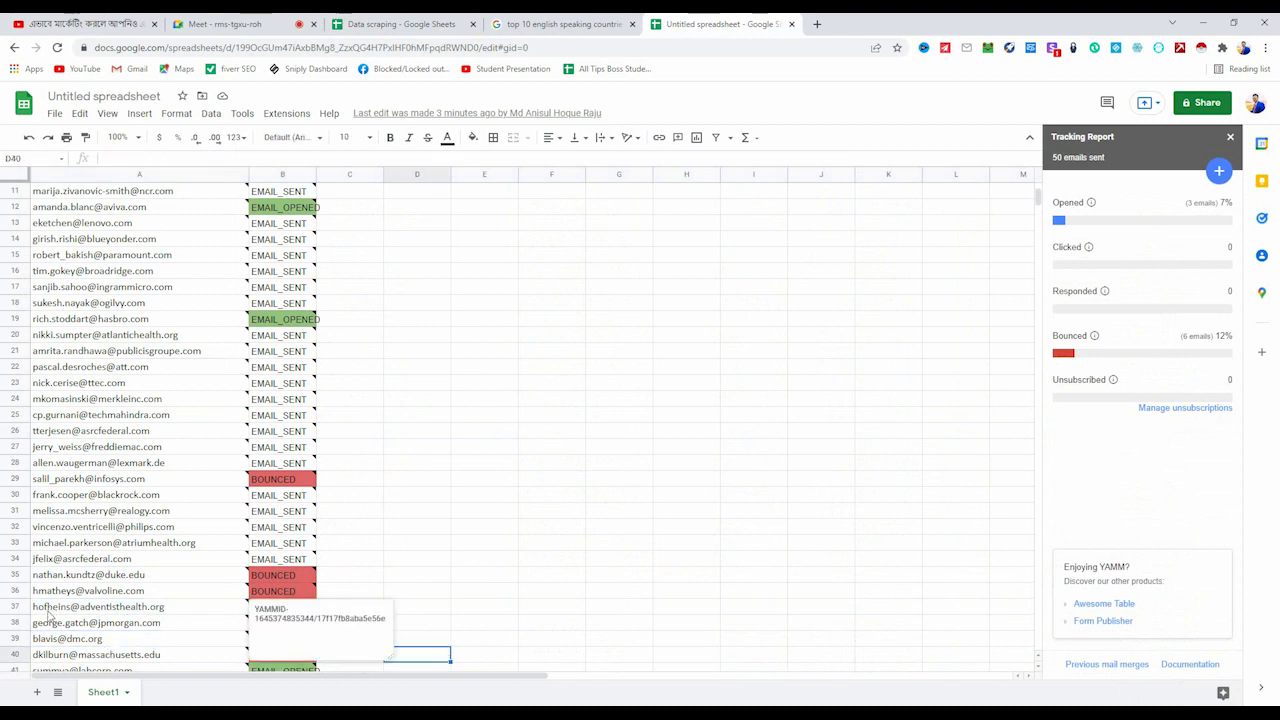
mouse_move(48, 614)
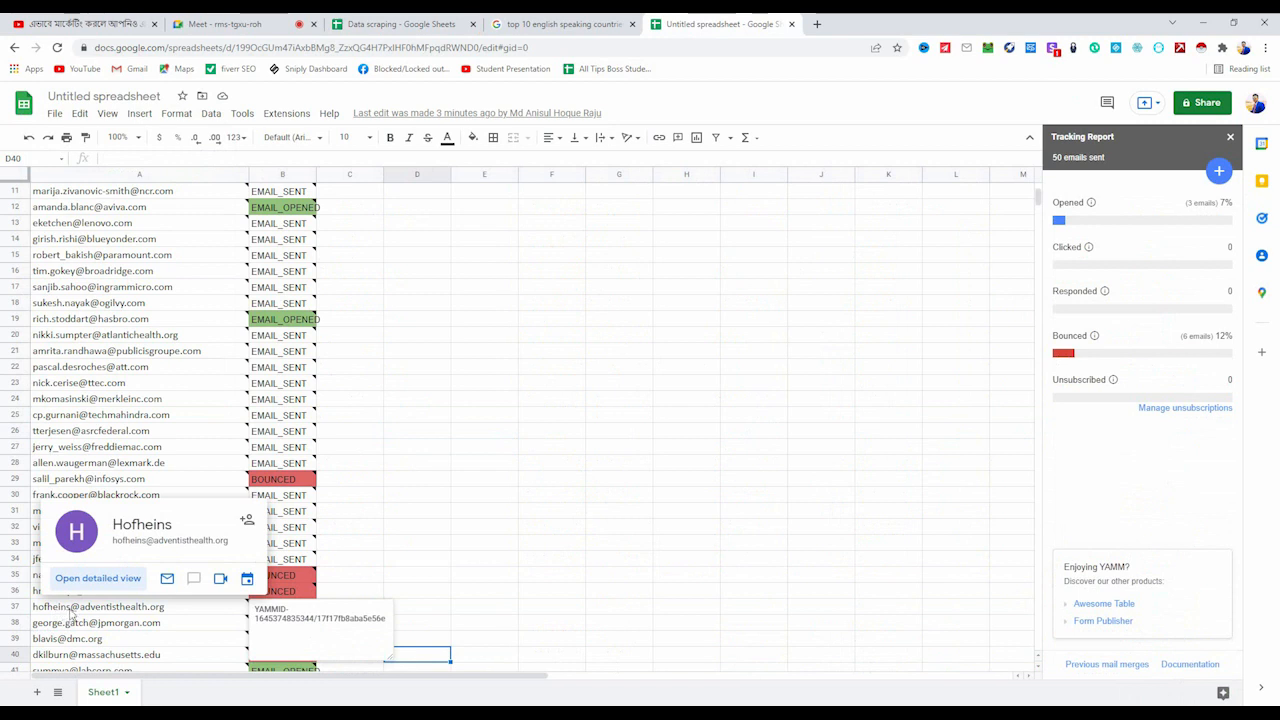
left_click(410, 24)
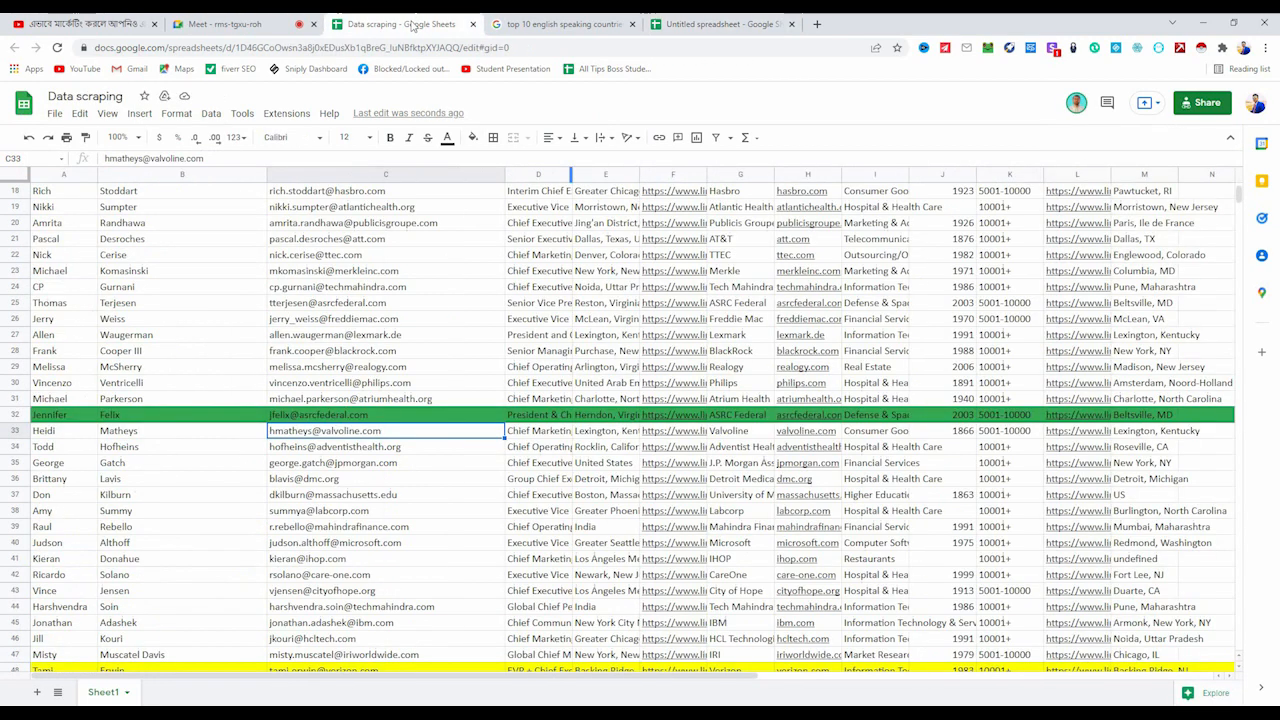
left_click(300, 450)
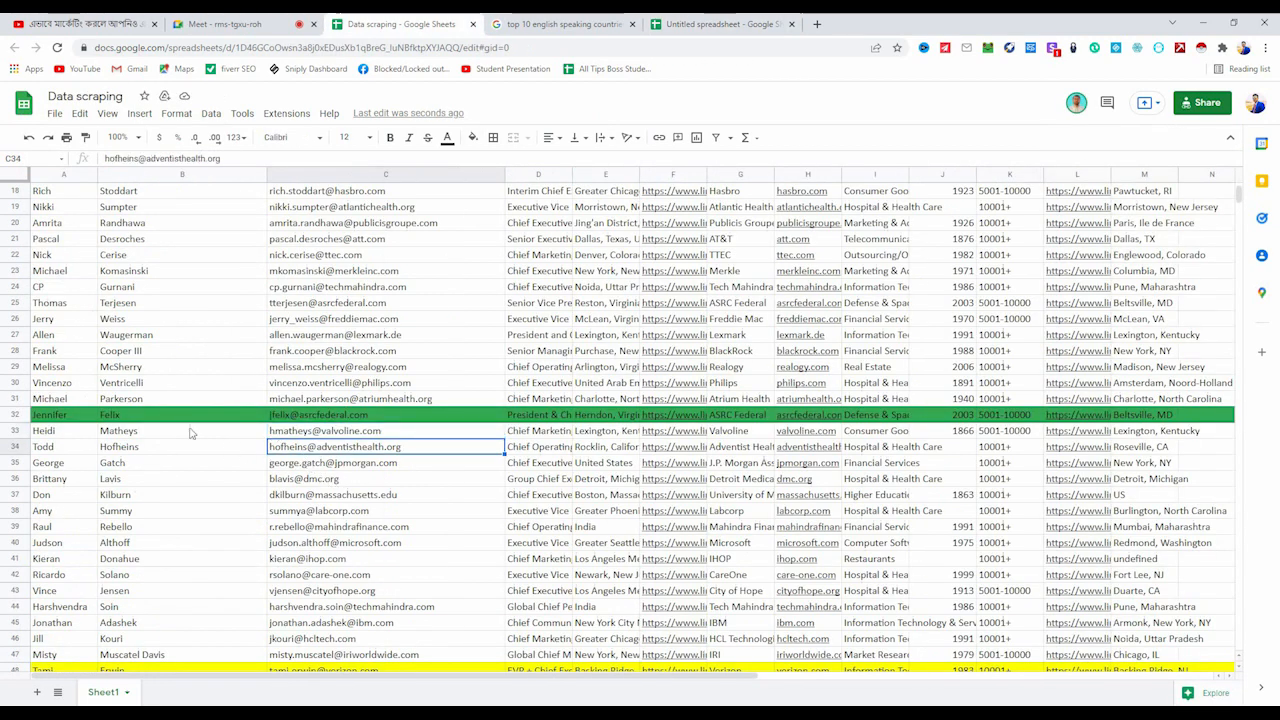
left_click_drag(10, 433, 11, 443)
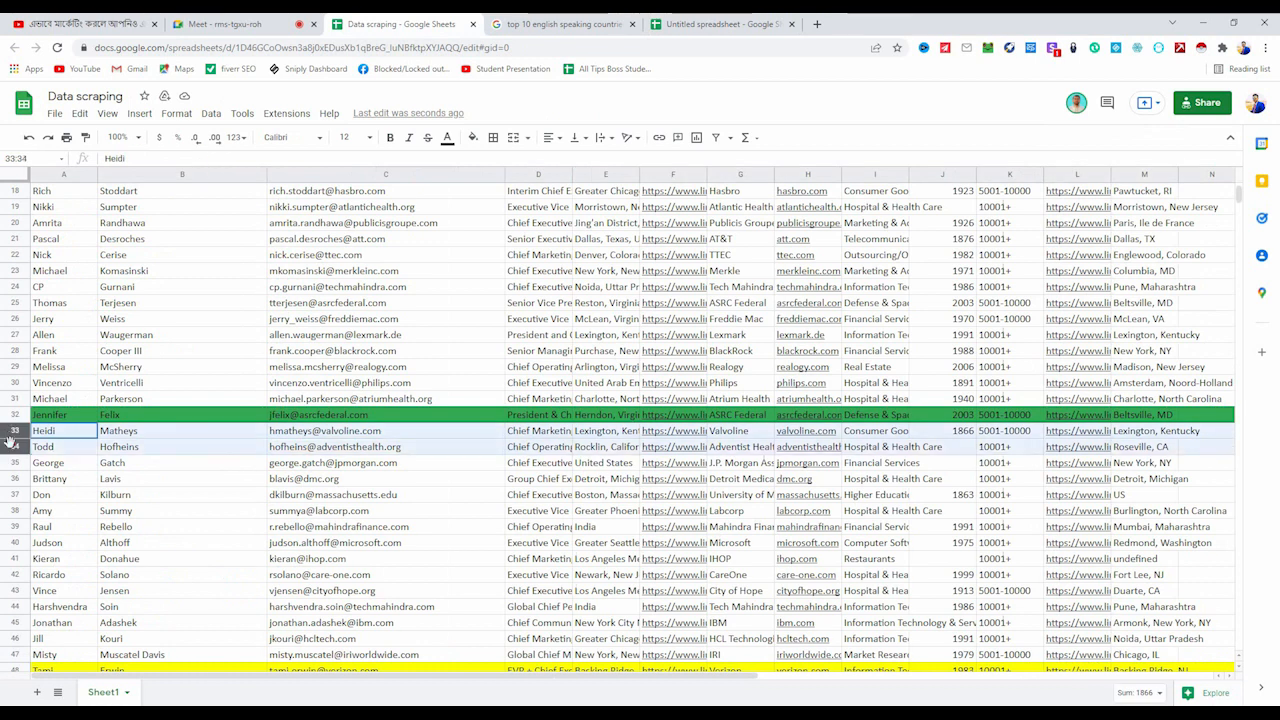
right_click(11, 437)
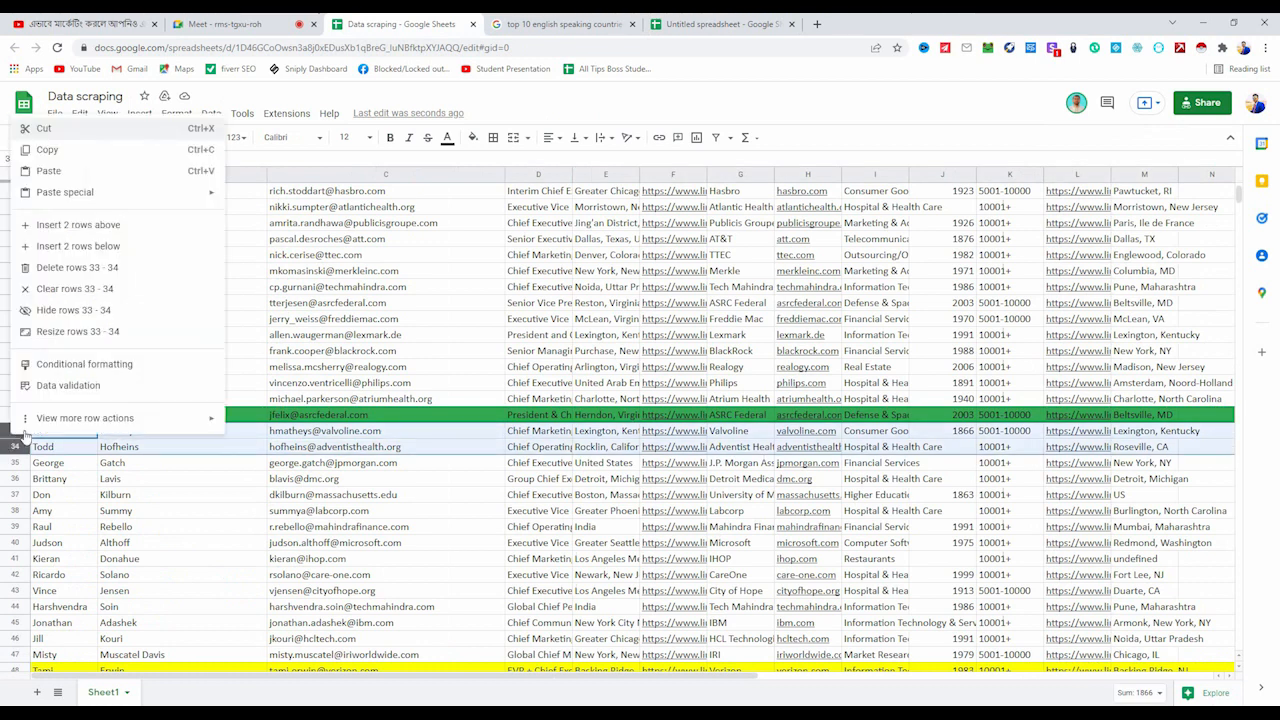
left_click(68, 268)
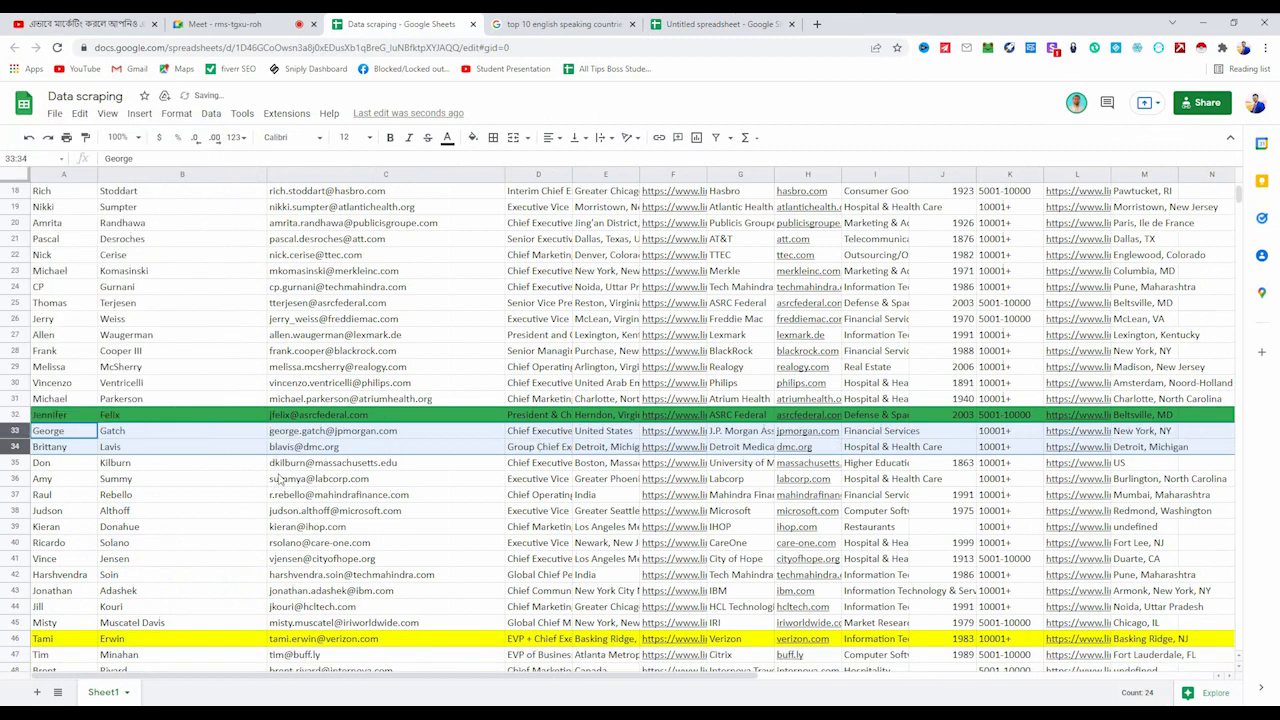
left_click(280, 479)
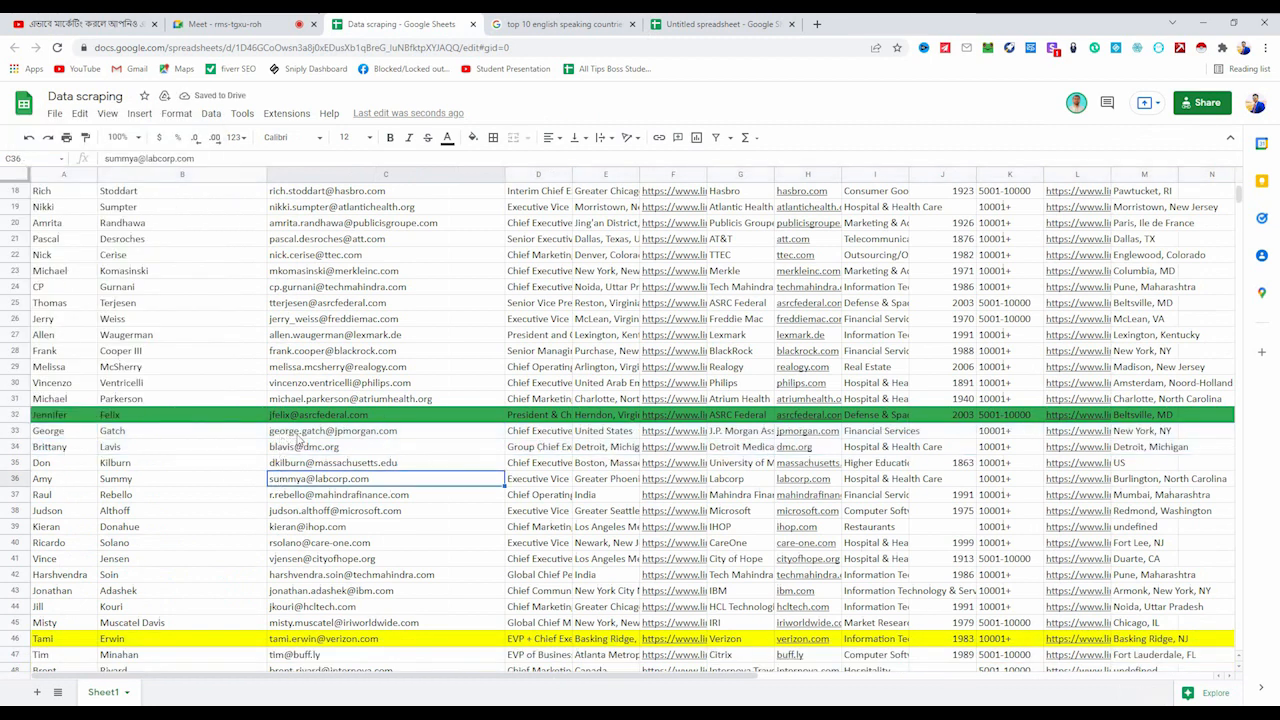
Check rows 38 and 39 of the untitled spreadsheet before the next bounce, and fill row 34 of Data scraping with standard green.
left_click(715, 24)
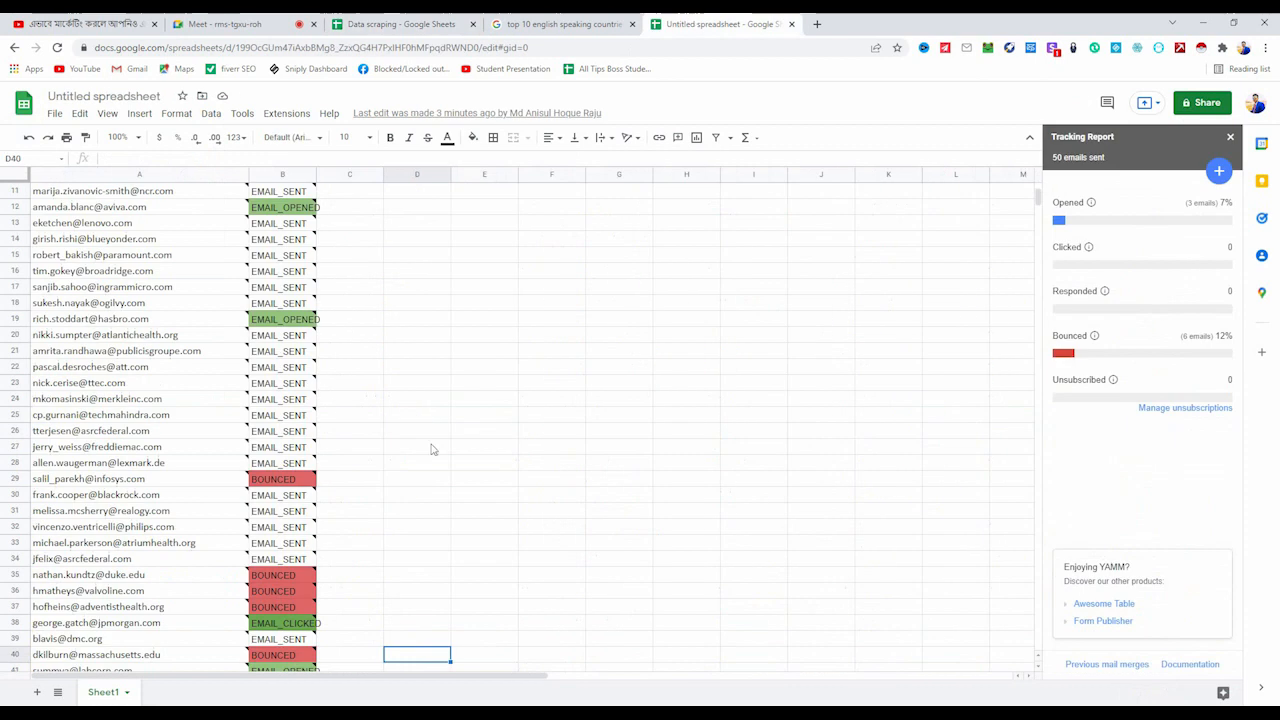
scroll(430, 450, "down", 2)
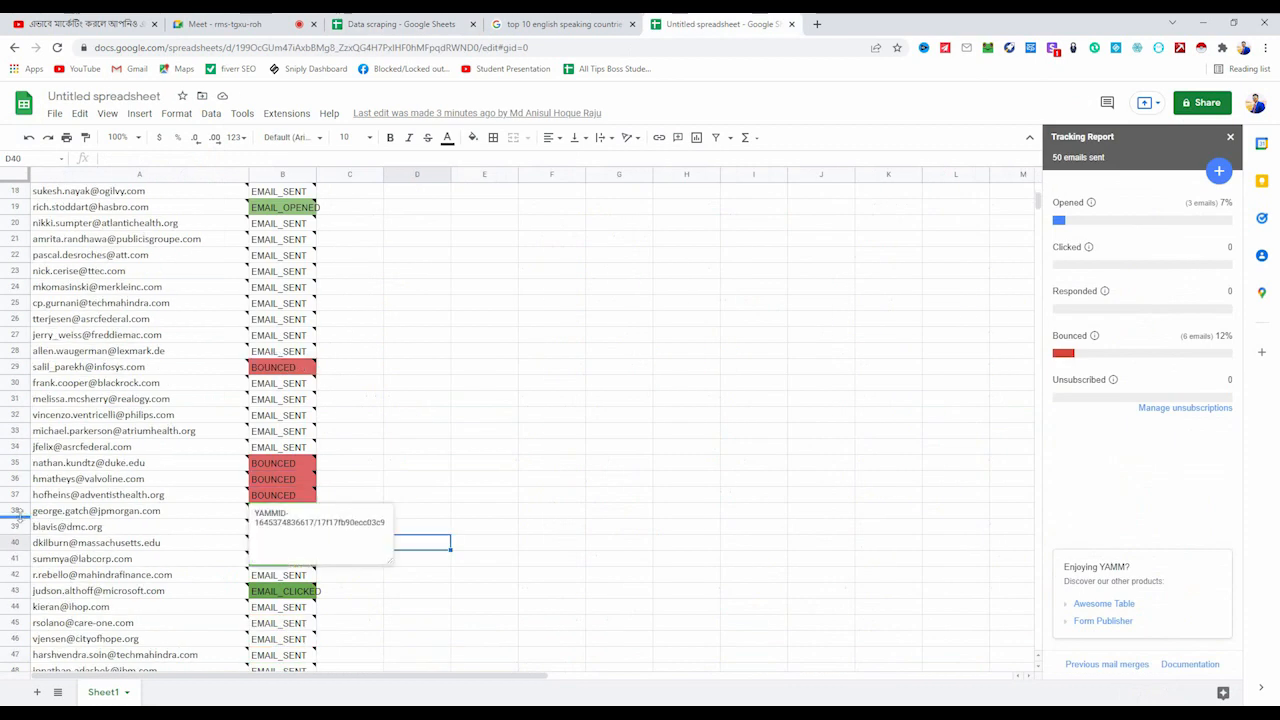
left_click(13, 511)
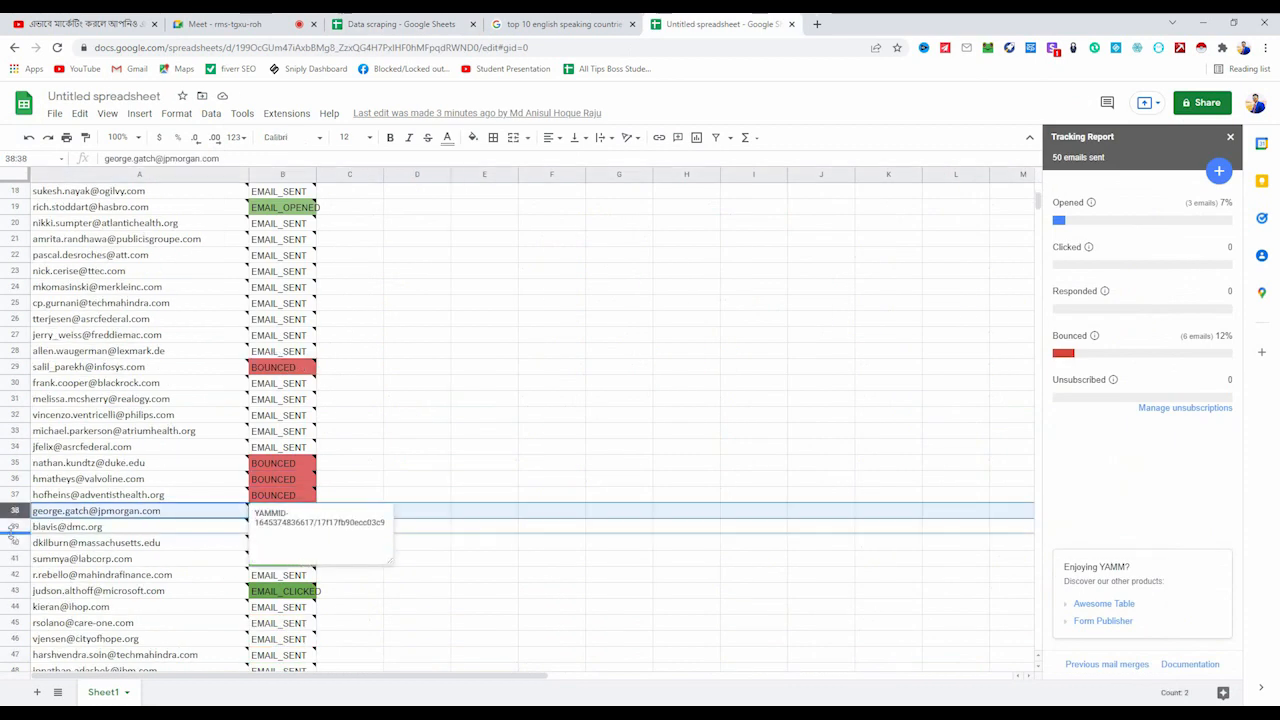
left_click(392, 628)
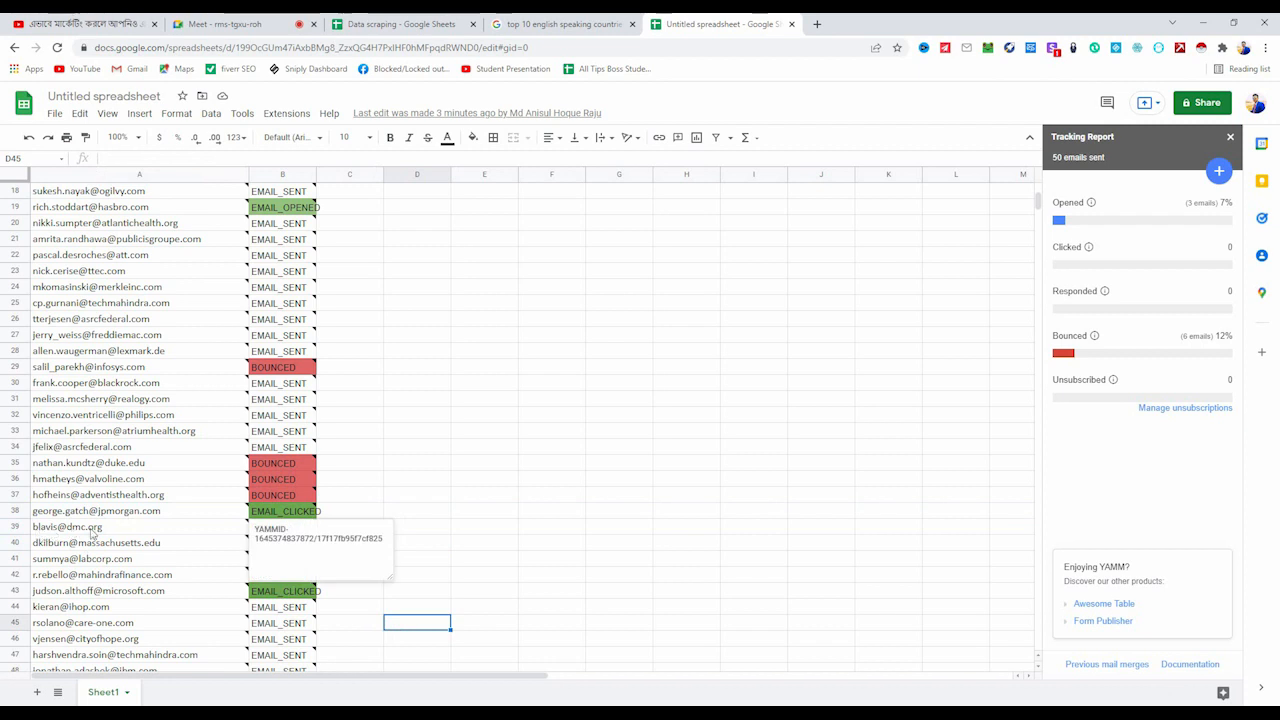
left_click(406, 25)
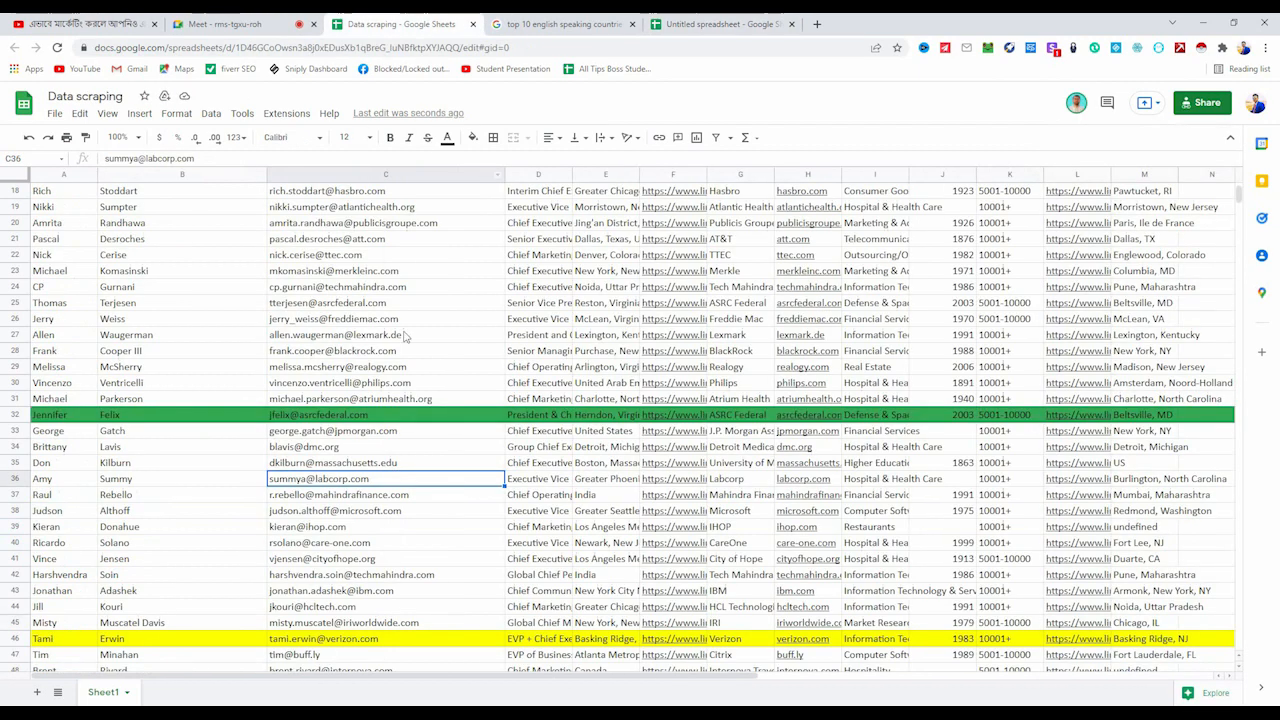
left_click(305, 450)
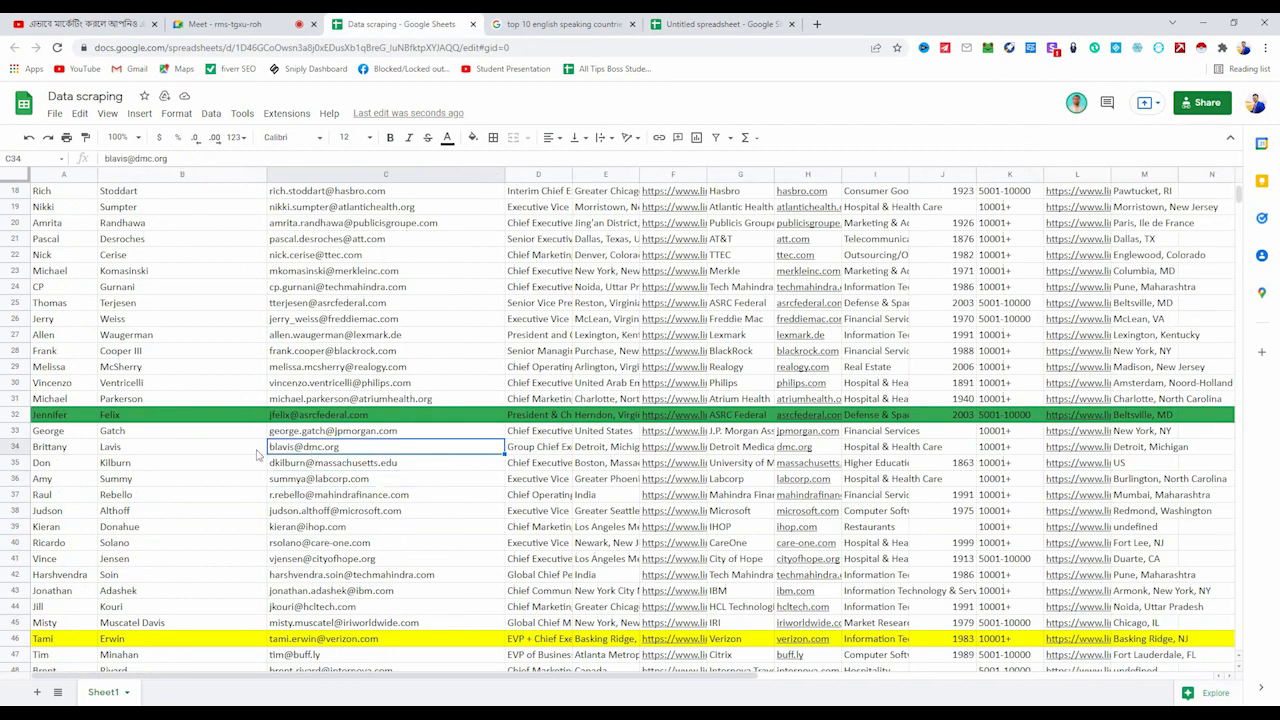
left_click(15, 447)
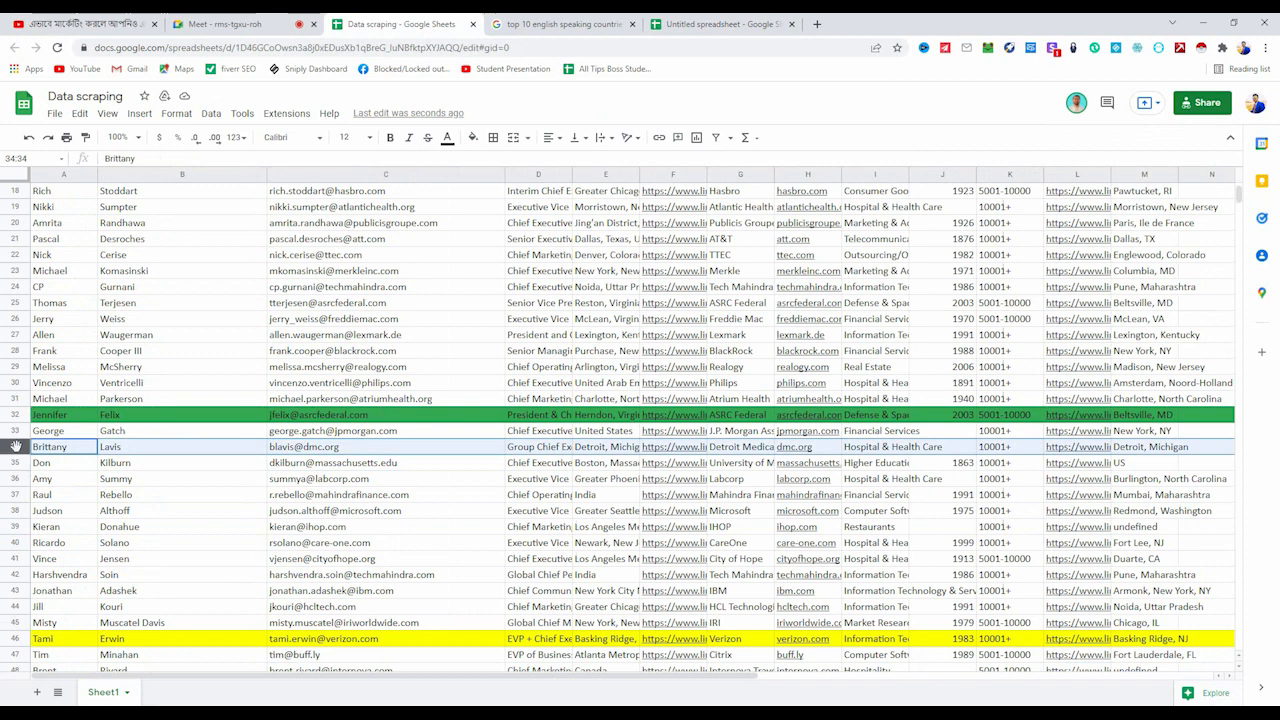
left_click(472, 138)
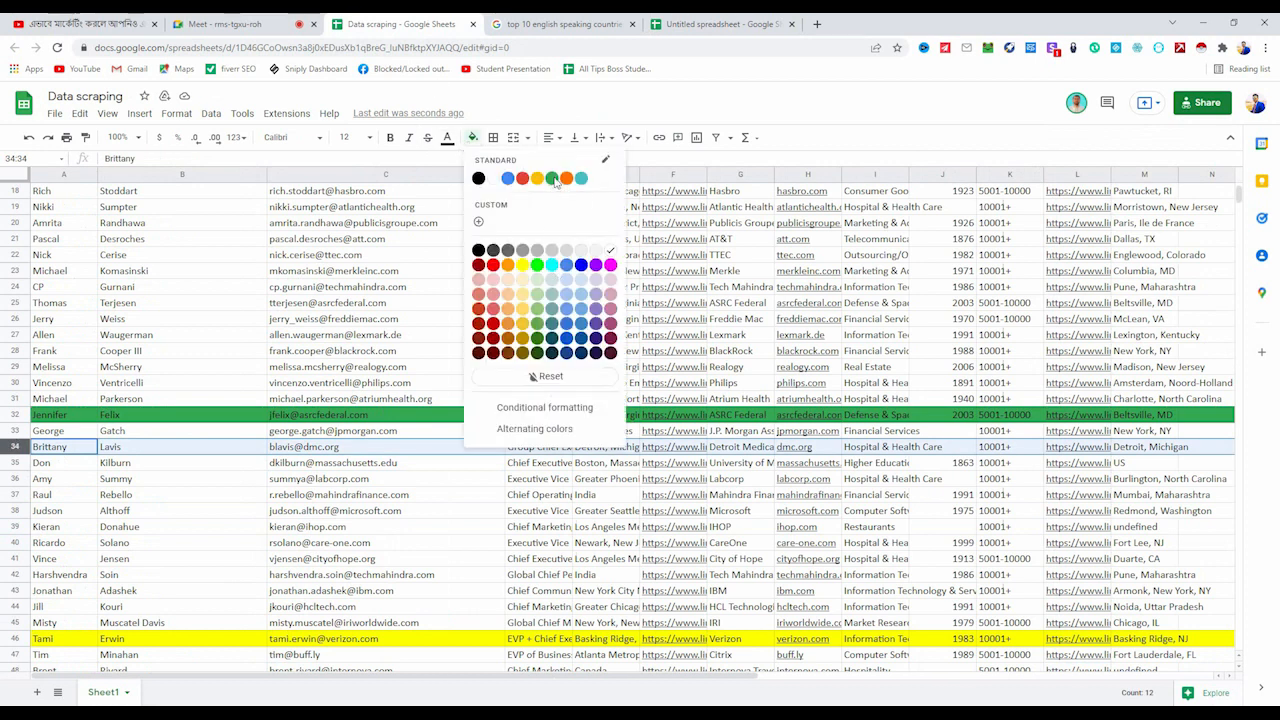
left_click(555, 179)
Set the fill of row 32 in Data scraping to white.
left_click(15, 415)
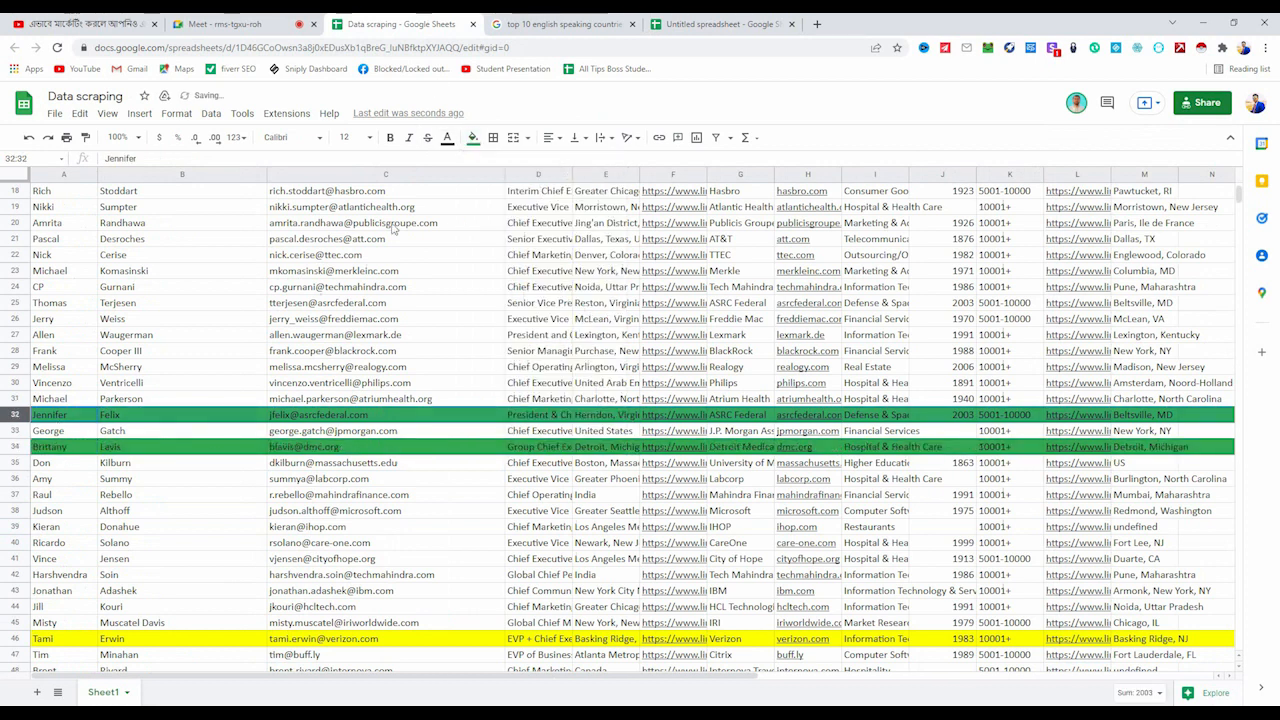
left_click(474, 138)
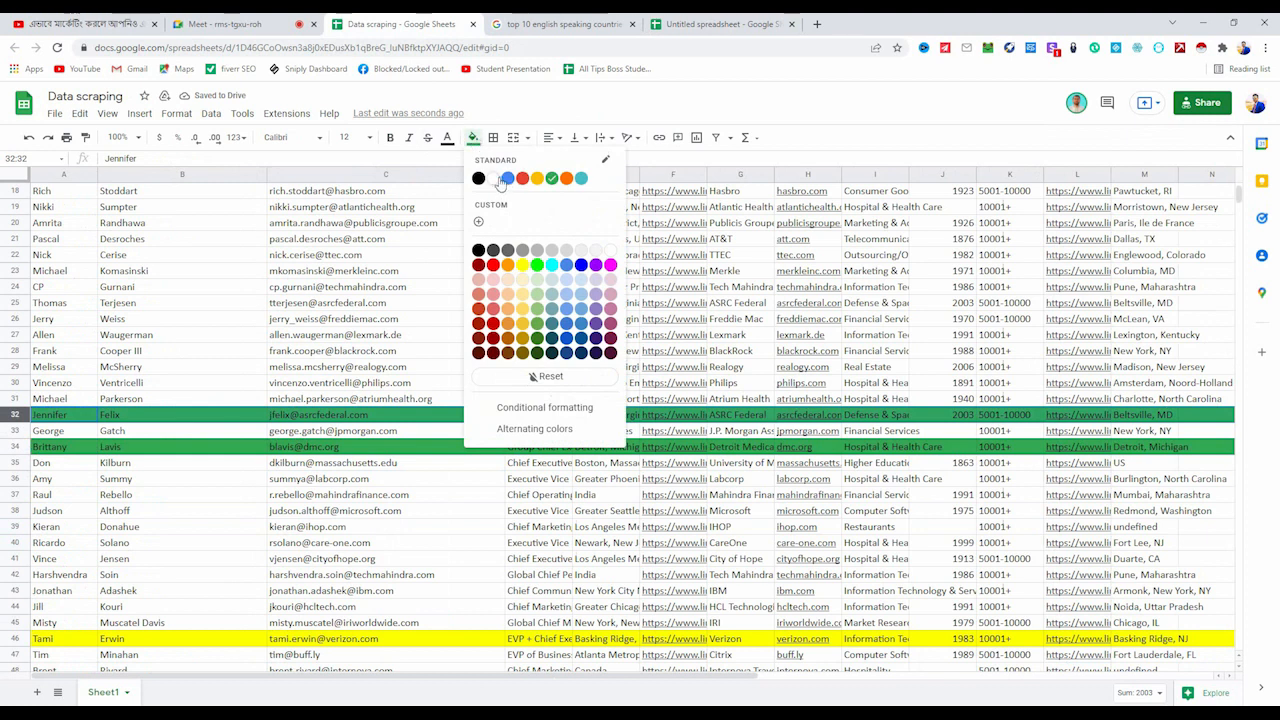
left_click(495, 179)
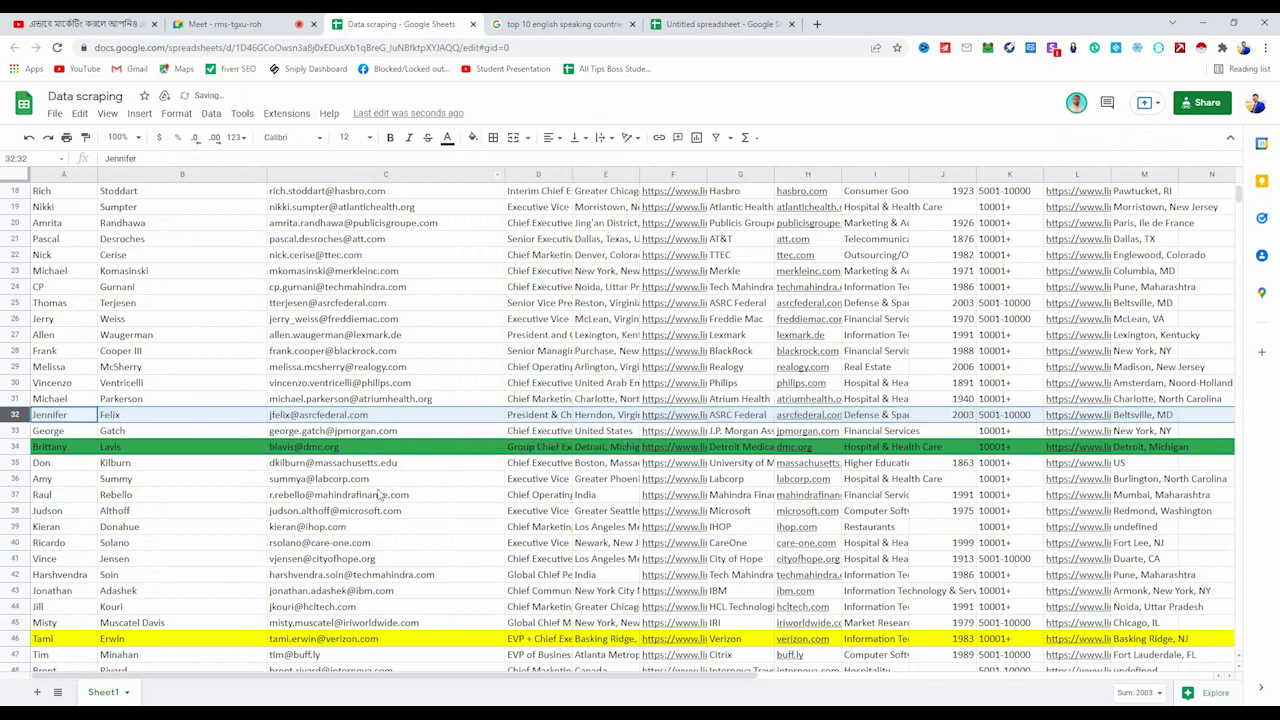
Select row 35 in Data scraping and examine the delivery statuses in the untitled spreadsheet from row 40 down to row 51.
left_click(8, 463)
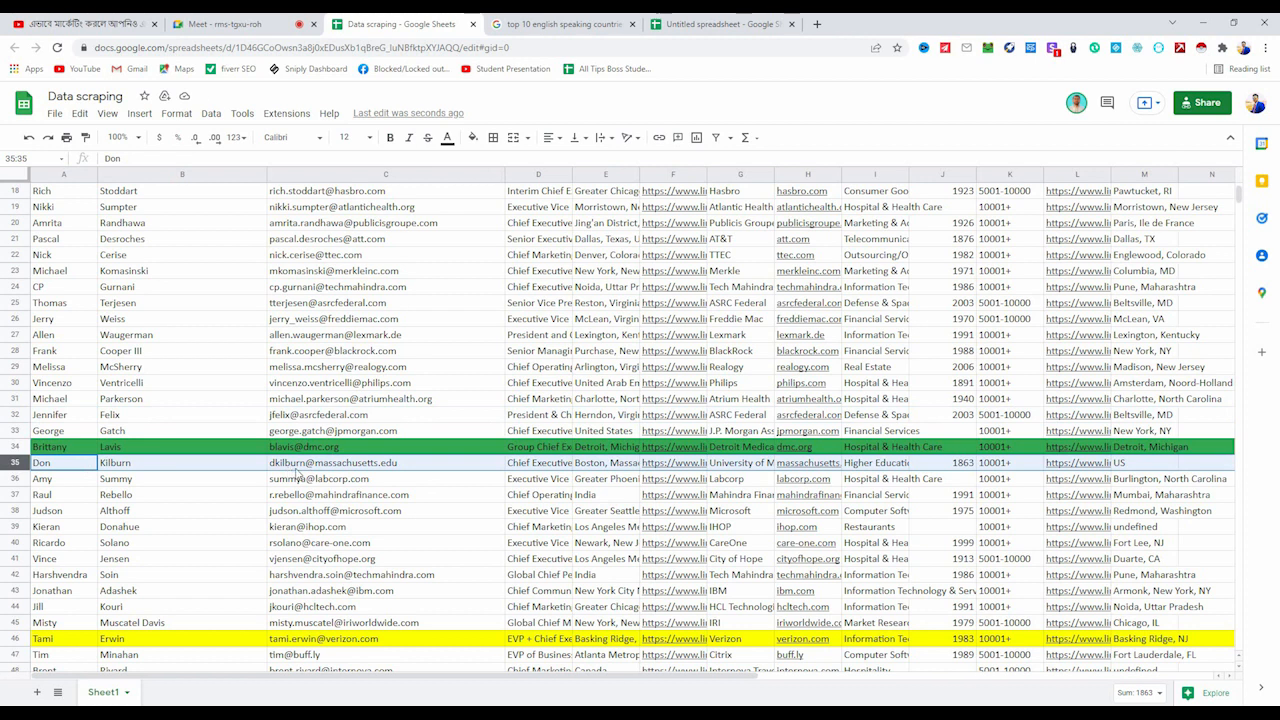
left_click(720, 23)
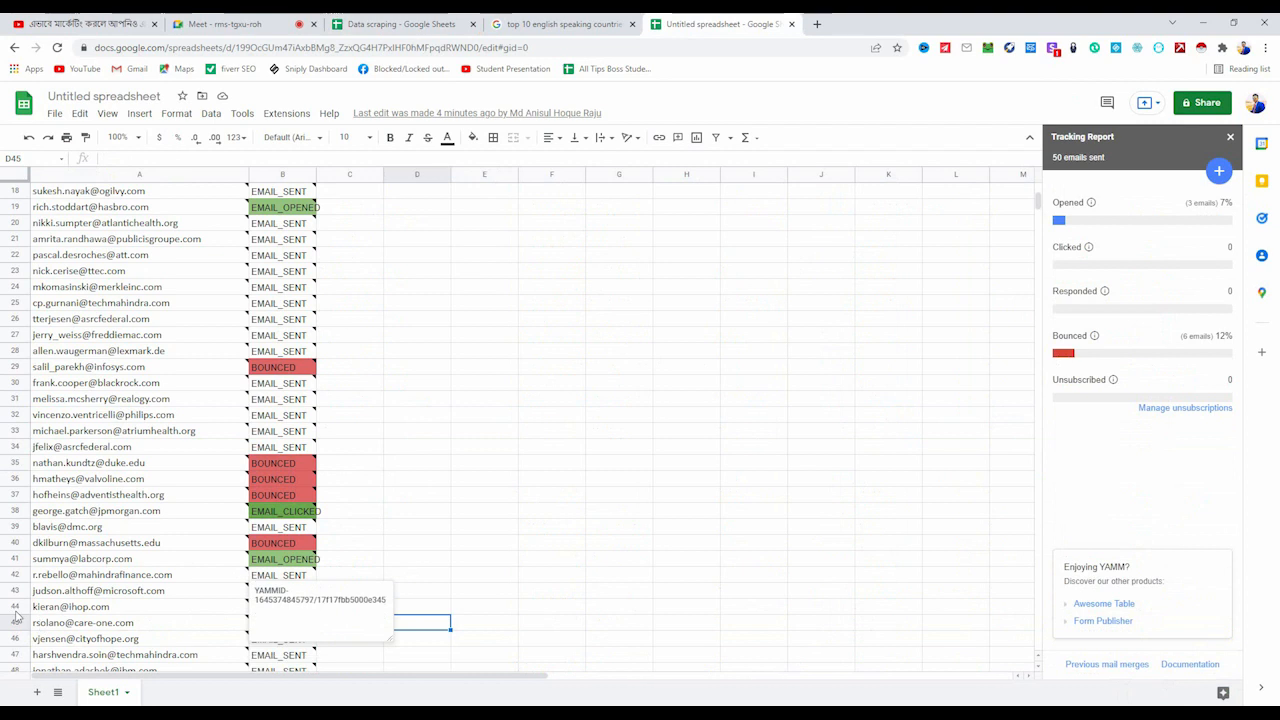
left_click(86, 640)
scroll(100, 614, "down", 1)
scroll(100, 614, "down", 2)
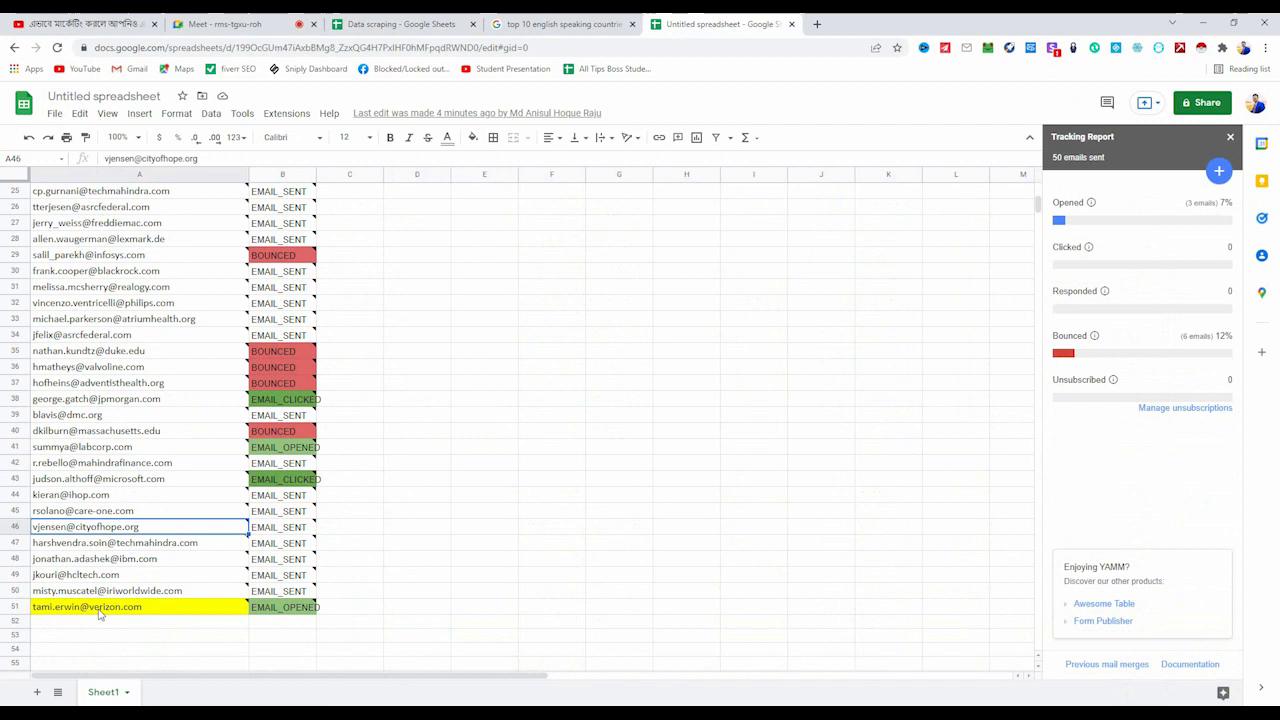
left_click(90, 495)
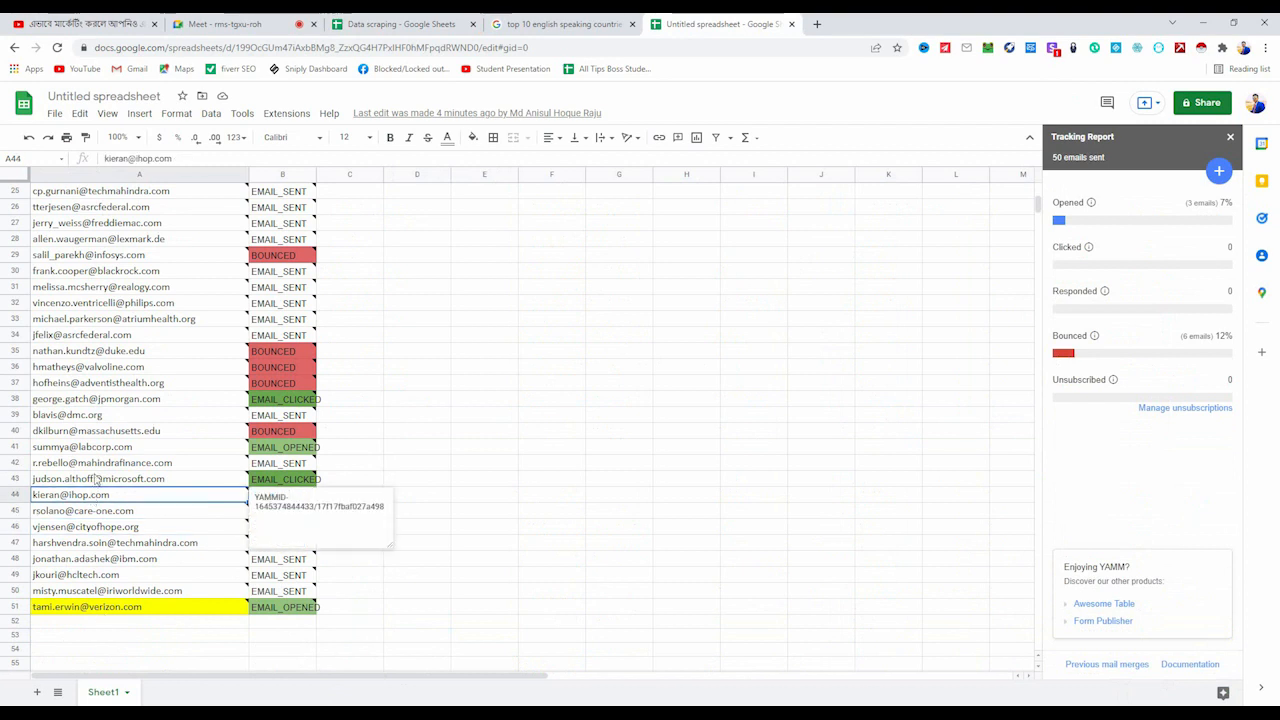
left_click(94, 479)
left_click(448, 465)
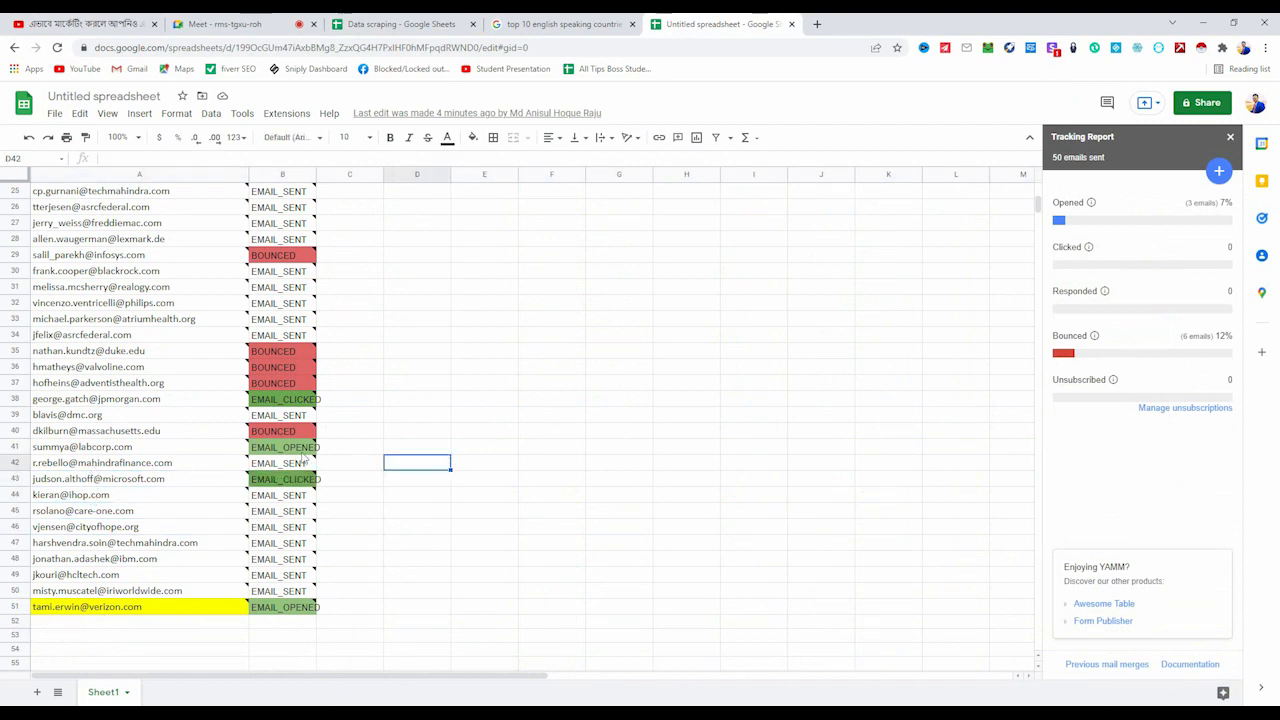
left_click(16, 430)
left_click(612, 542)
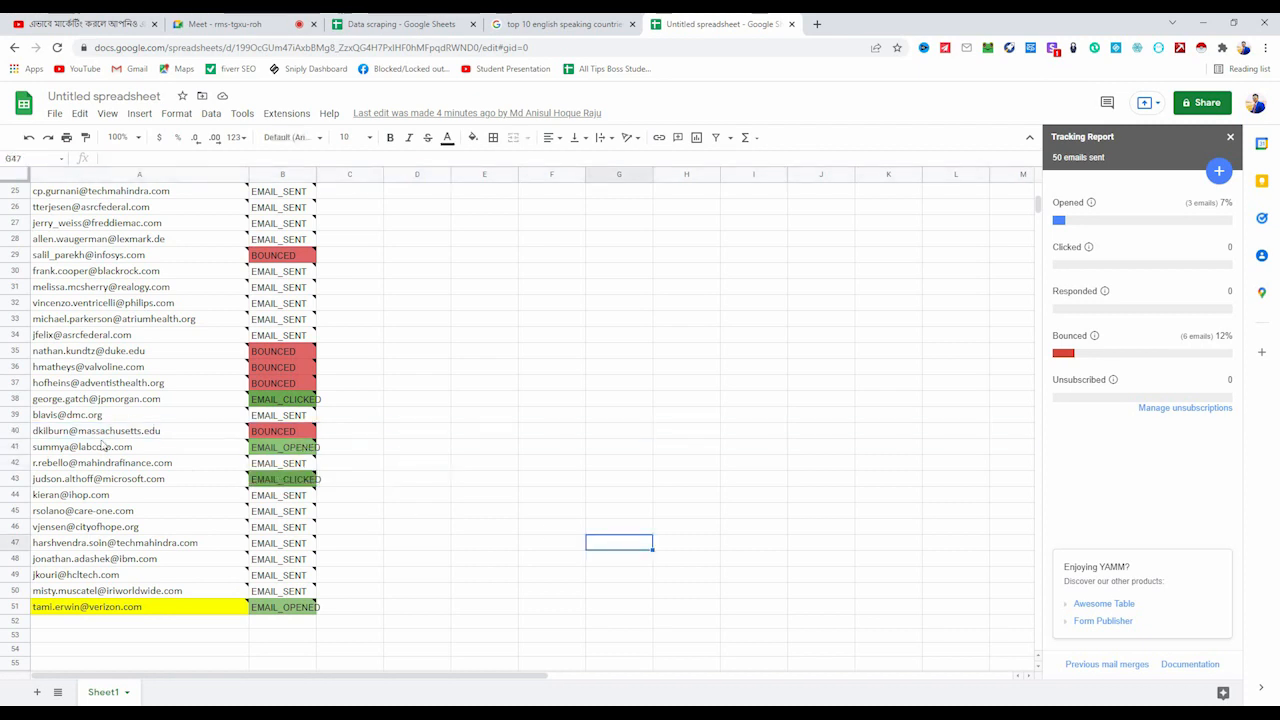
left_click(16, 430)
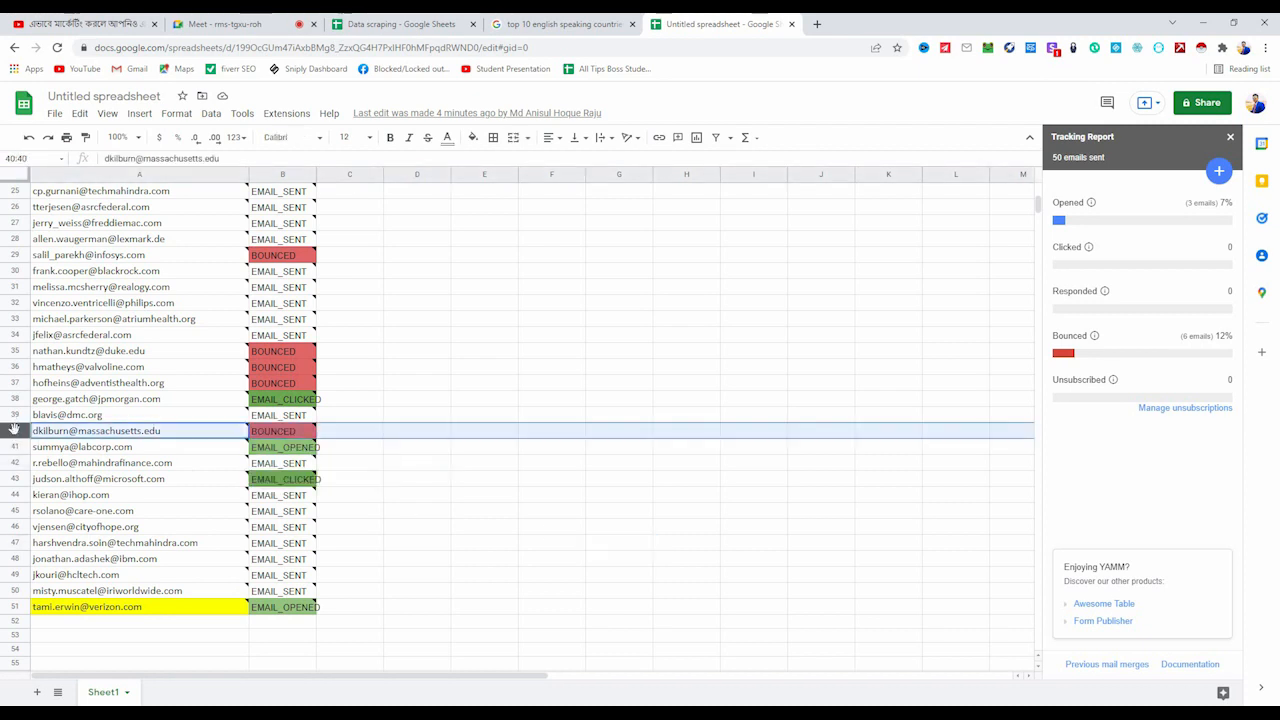
left_click(473, 512)
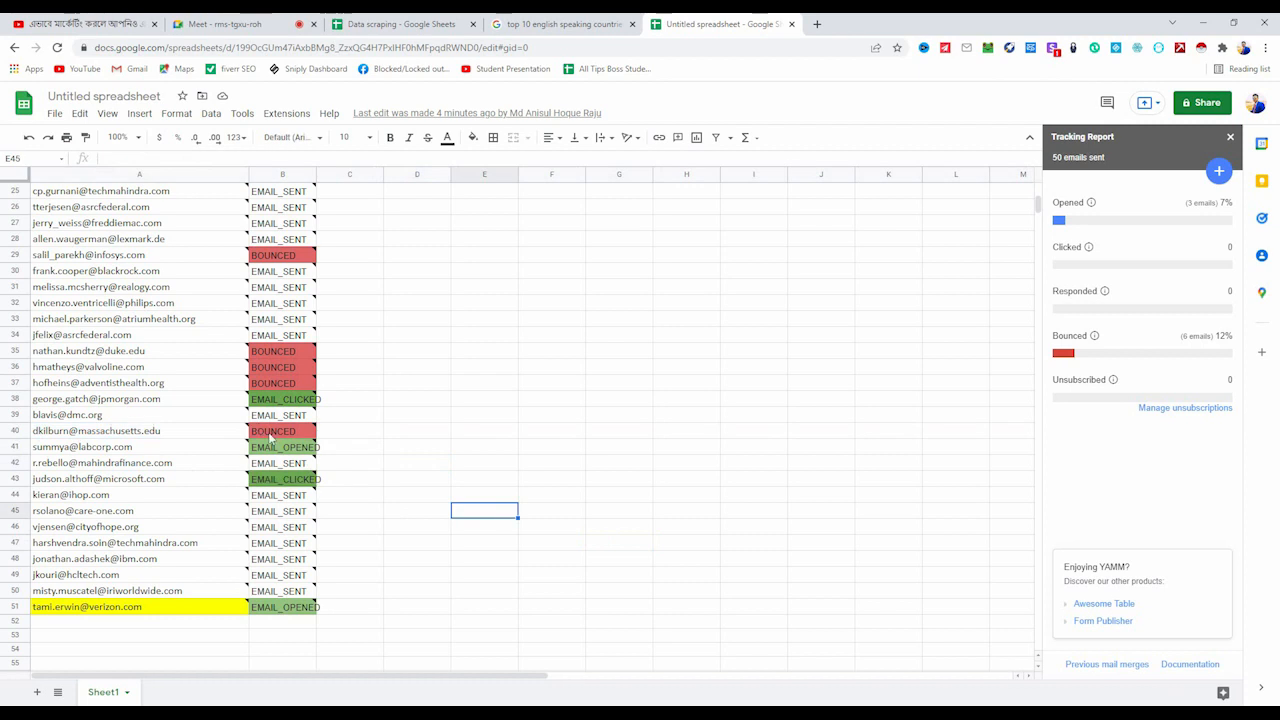
Match the bounced recipient in row 40 of the untitled spreadsheet to Data scraping and delete contact row 35 there.
left_click(386, 20)
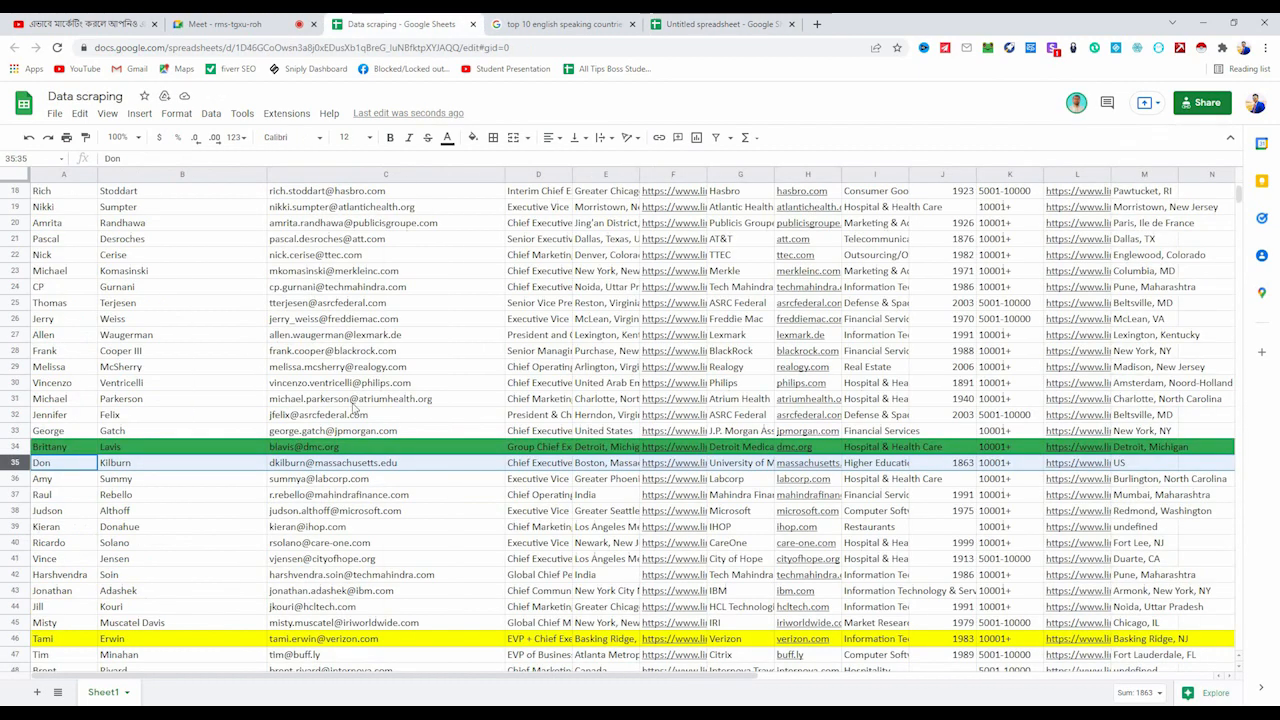
right_click(10, 462)
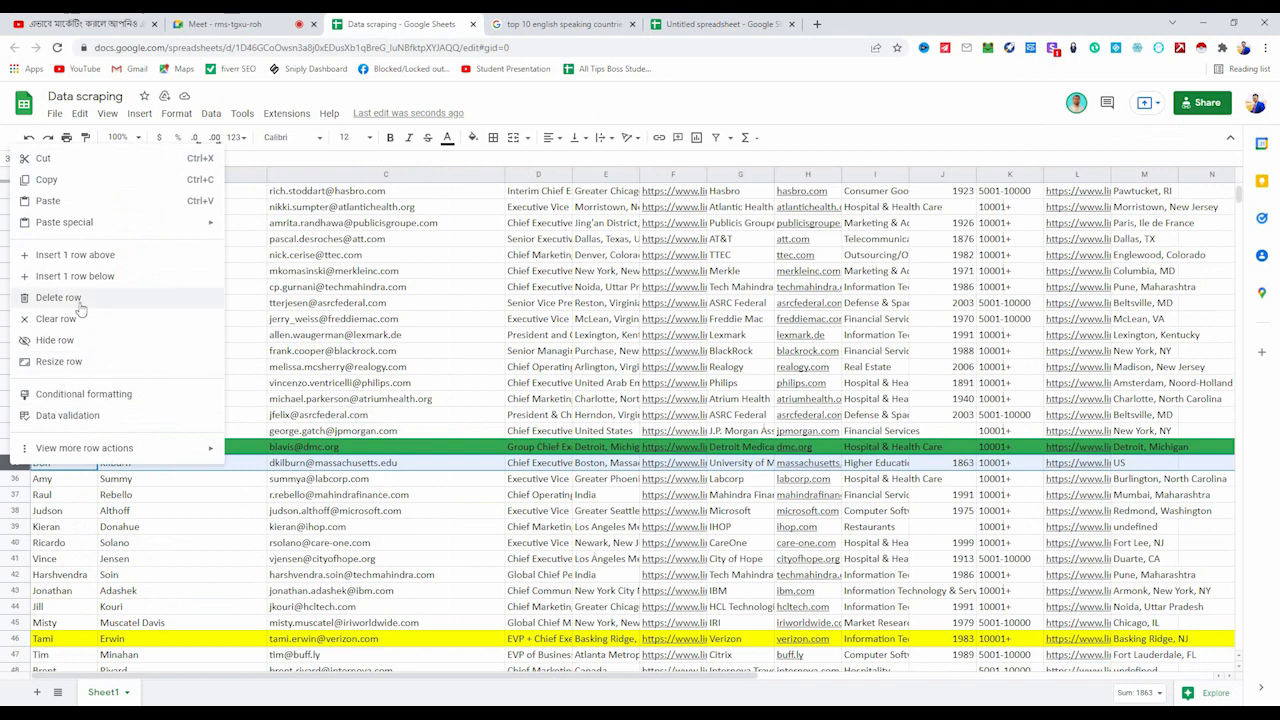
left_click(720, 24)
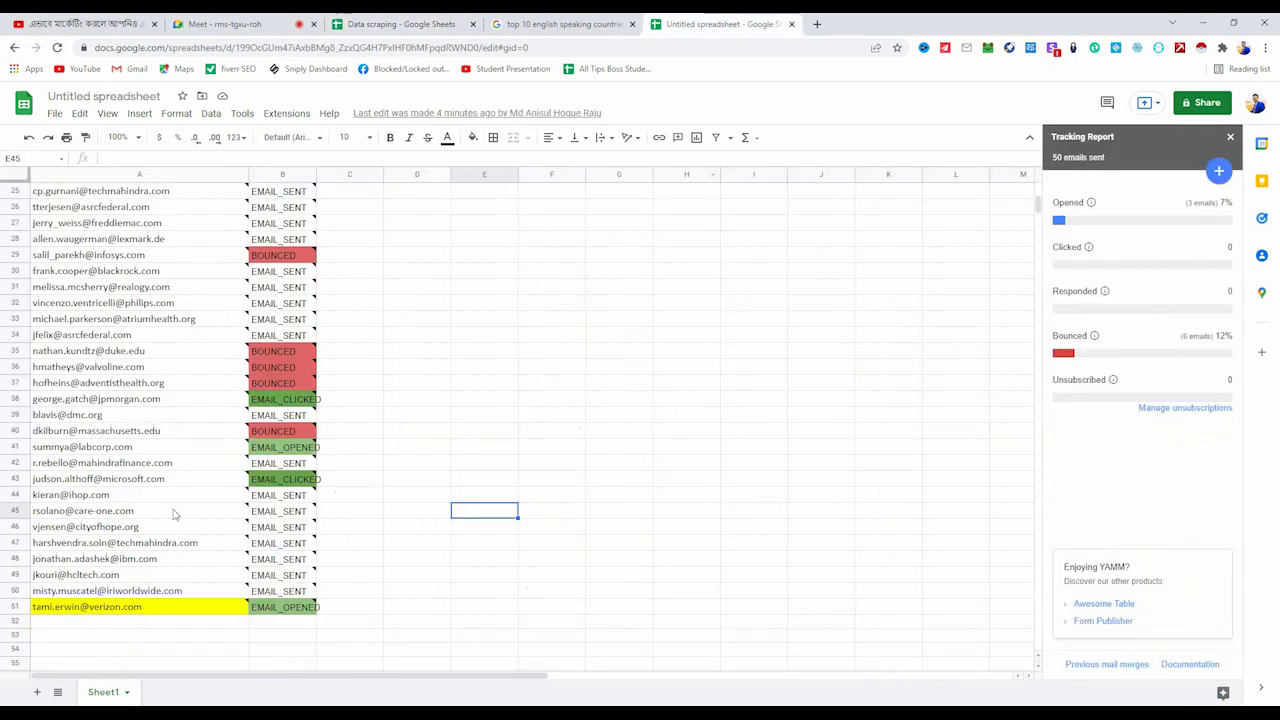
left_click(396, 466)
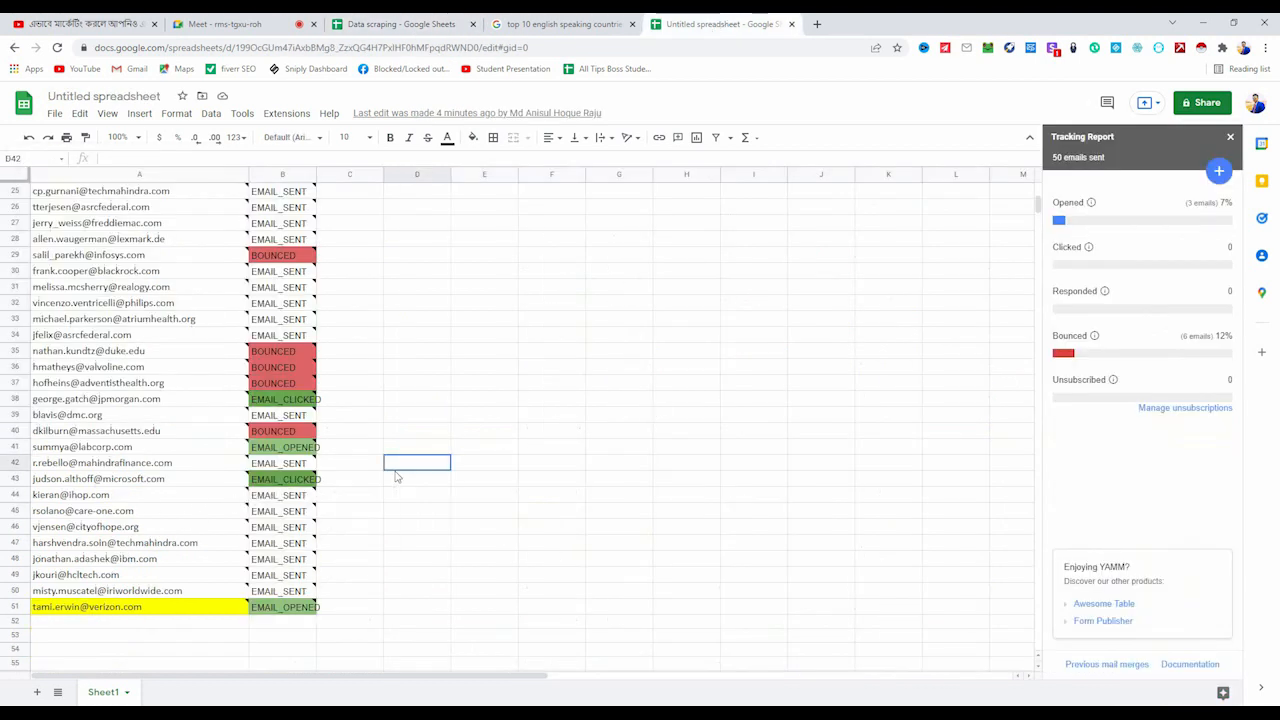
left_click(12, 430)
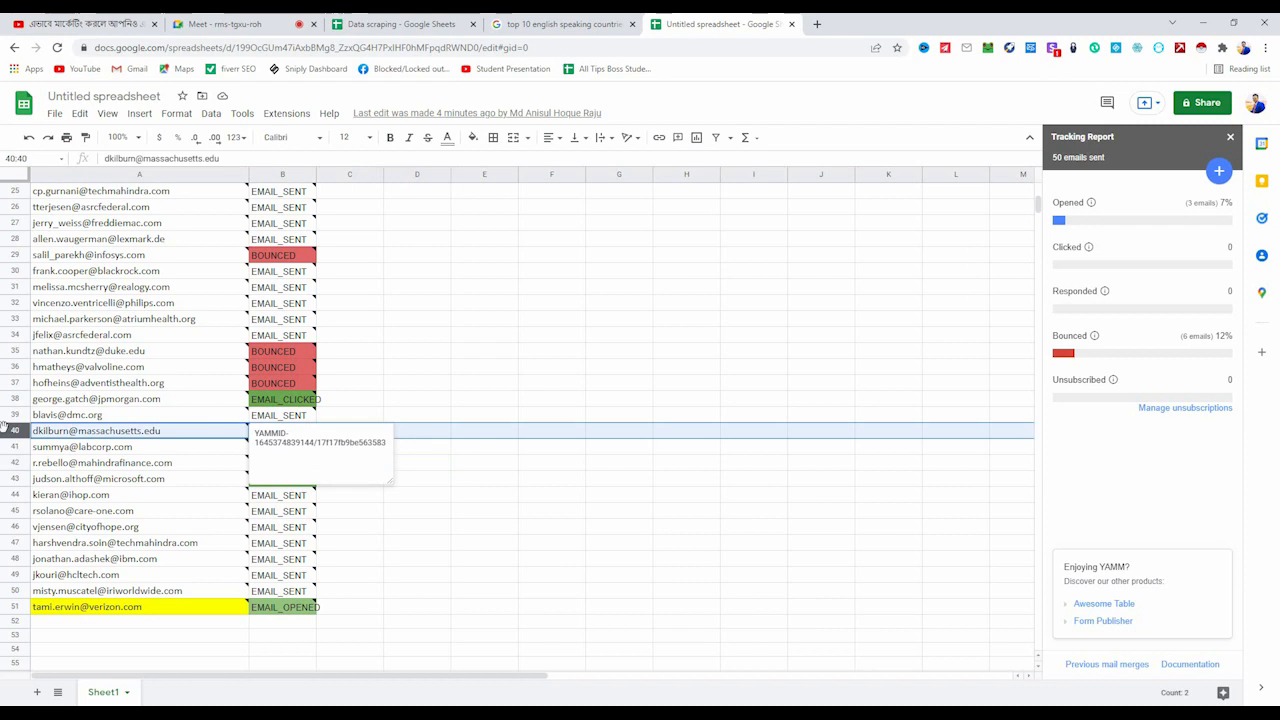
left_click(400, 23)
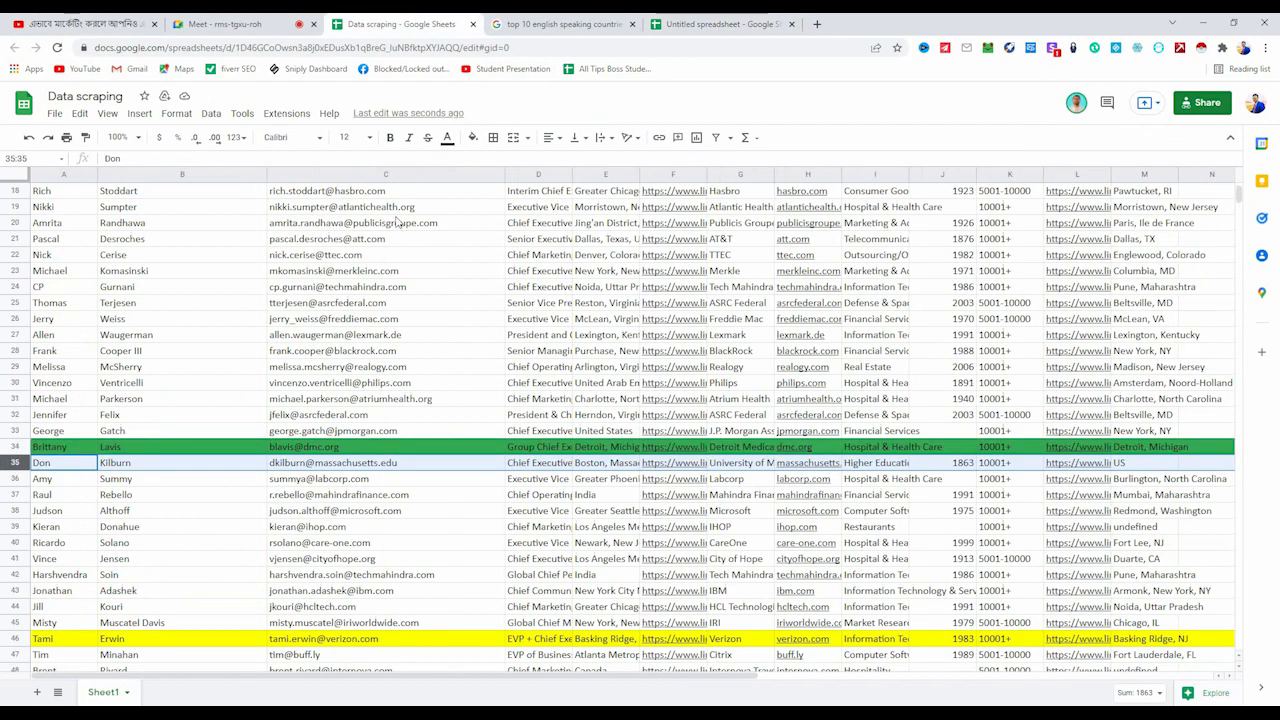
right_click(12, 462)
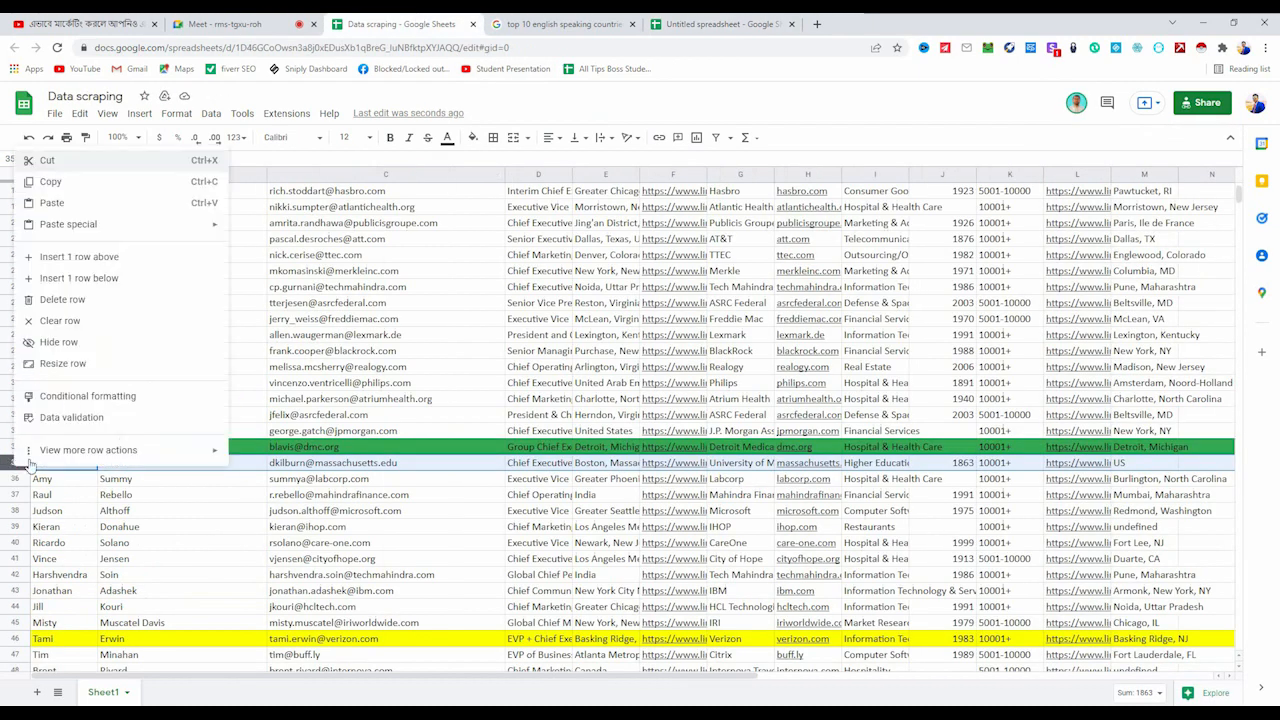
left_click(62, 300)
Check the last mailed recipient in row 51 of the untitled spreadsheet and fill the matching row 45 of Data scraping with green.
left_click(676, 20)
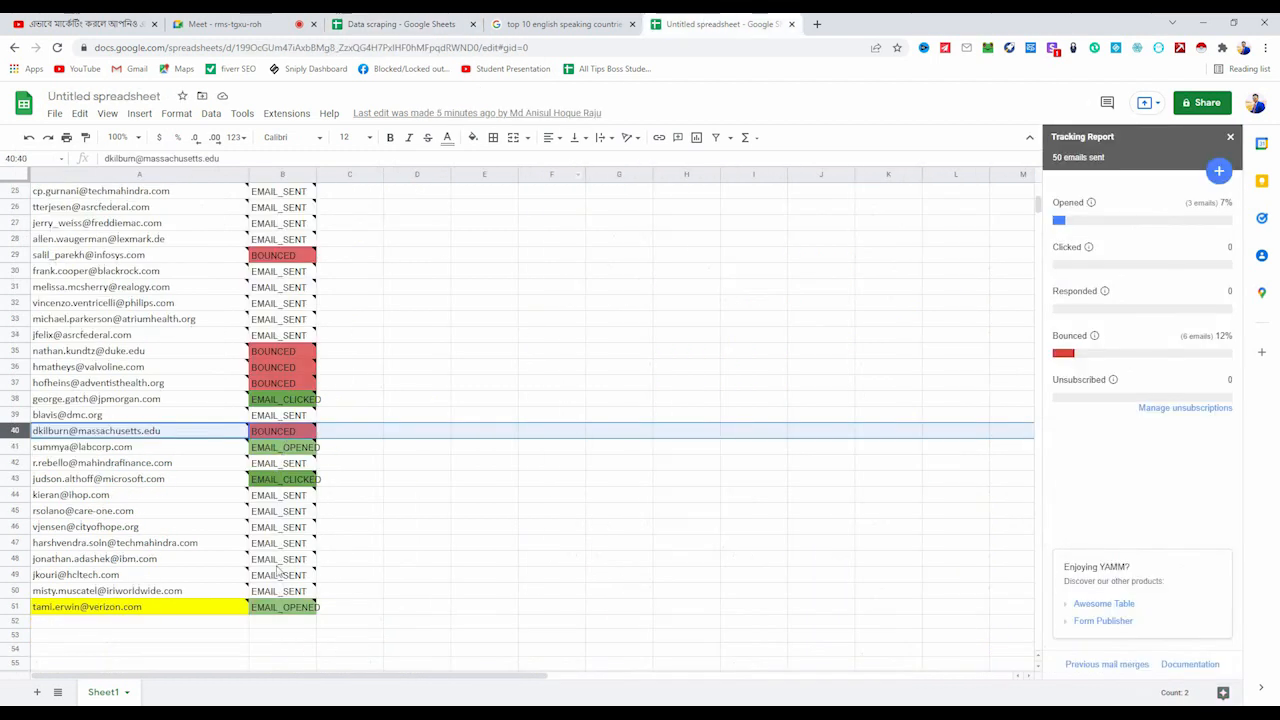
left_click(14, 607)
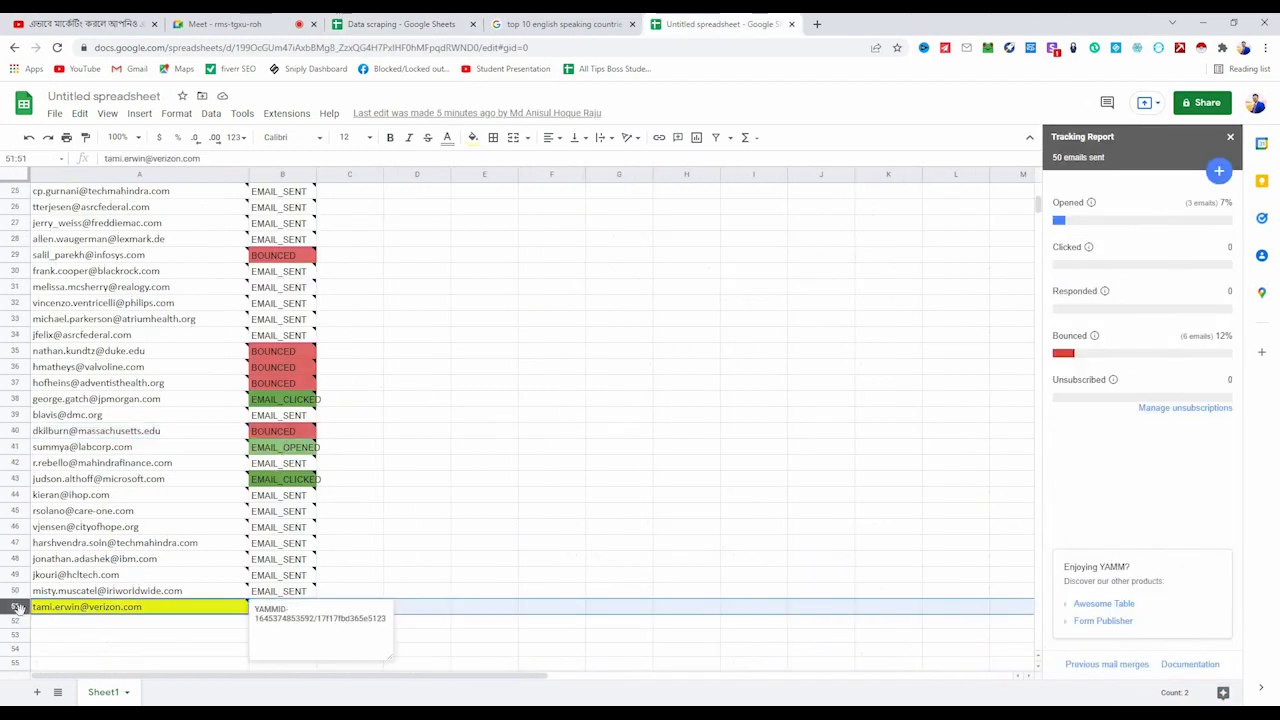
left_click(398, 24)
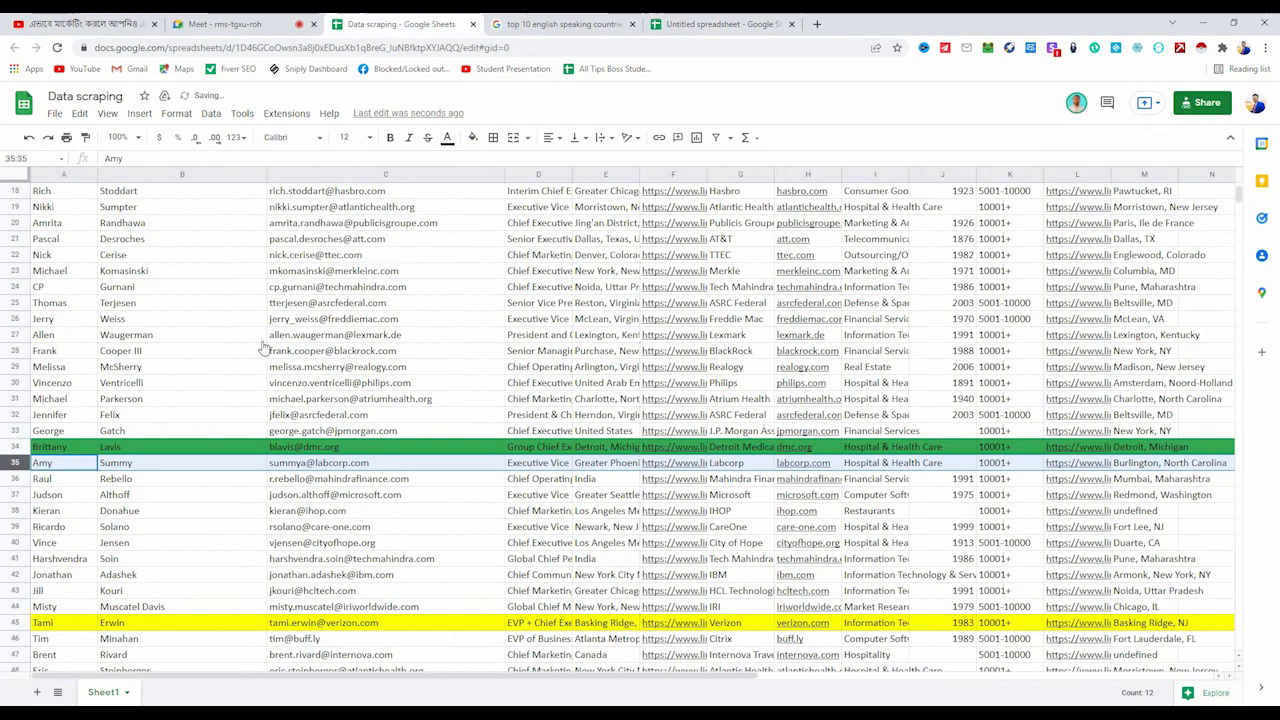
left_click(16, 622)
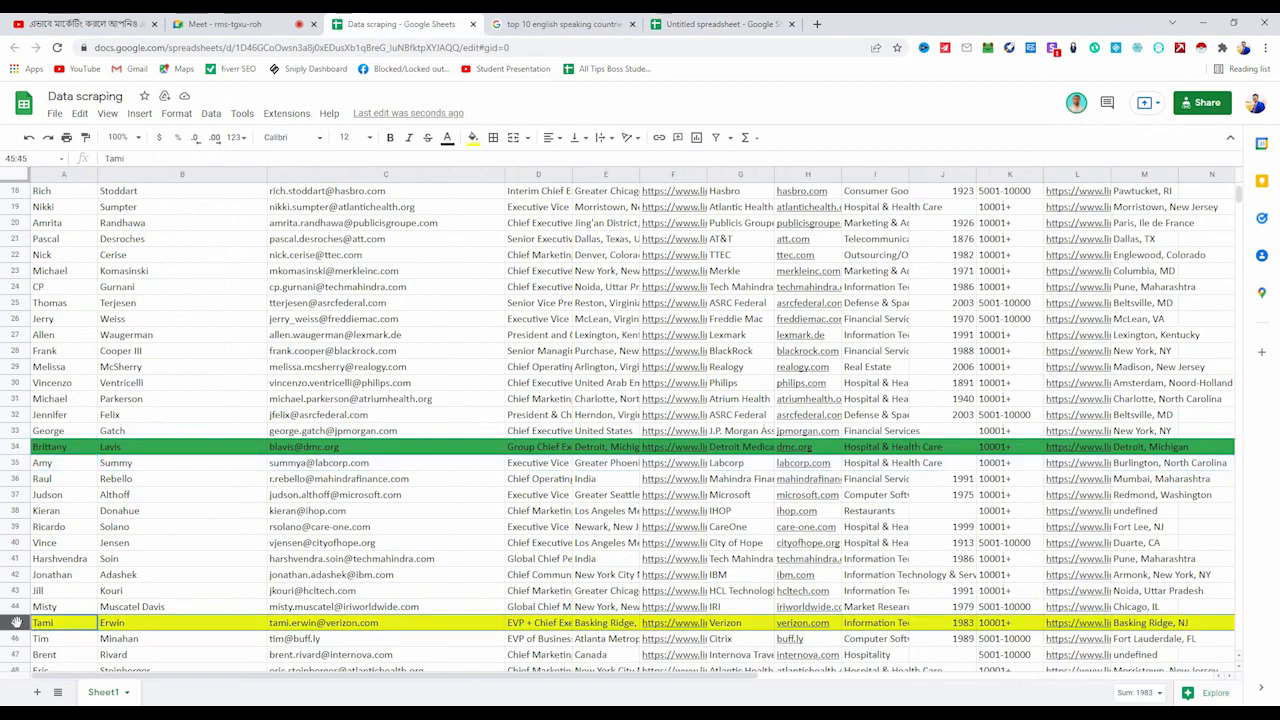
left_click(473, 138)
left_click(552, 179)
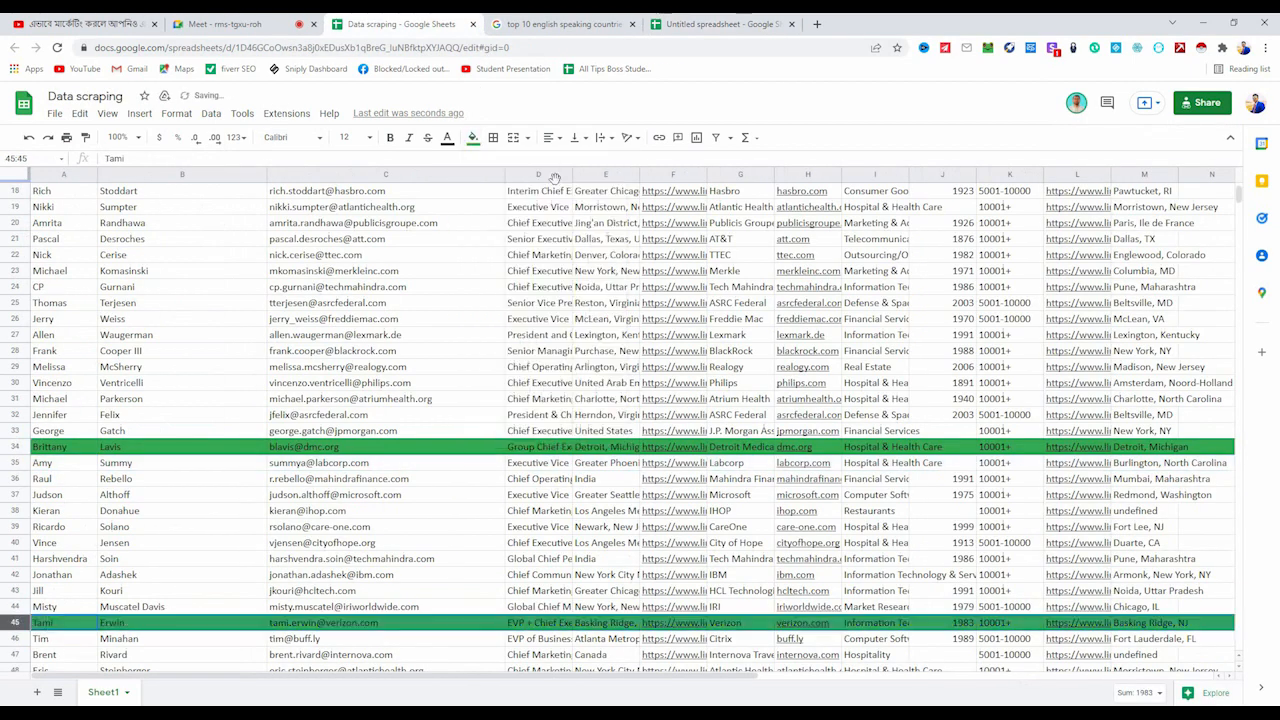
Set the fill of row 34 in Data scraping to white.
left_click(12, 446)
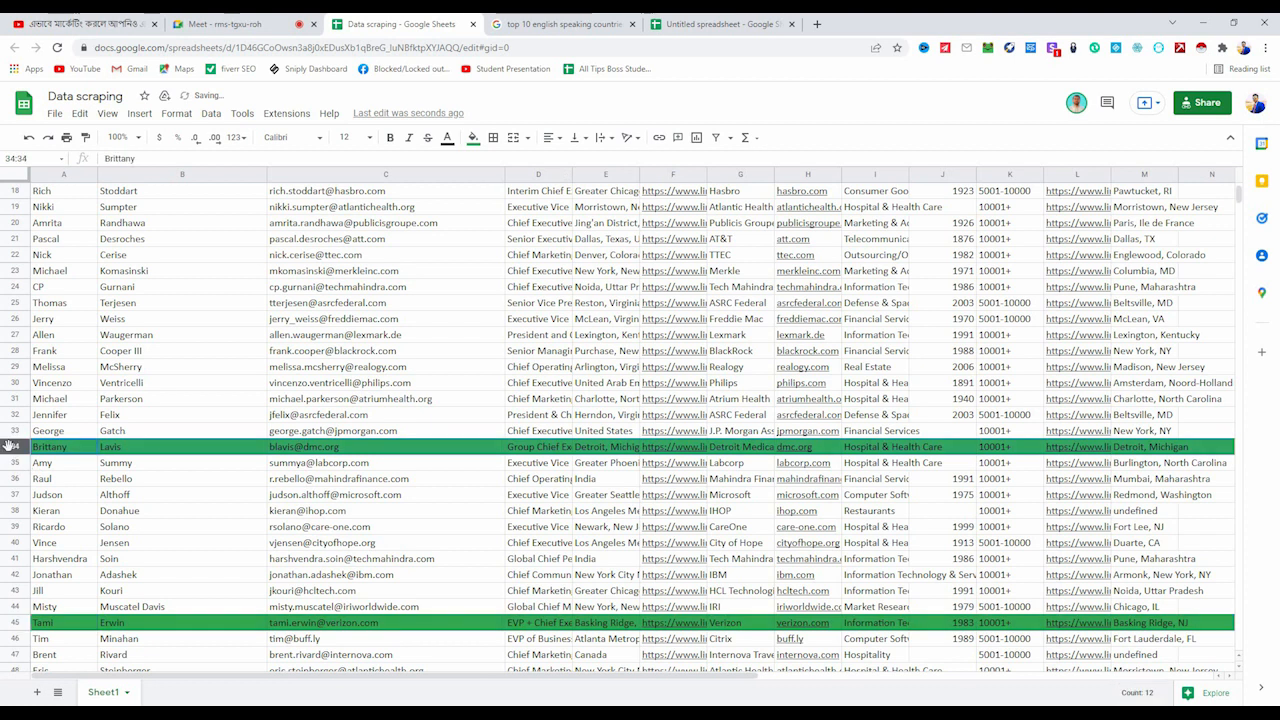
left_click(473, 139)
left_click(497, 177)
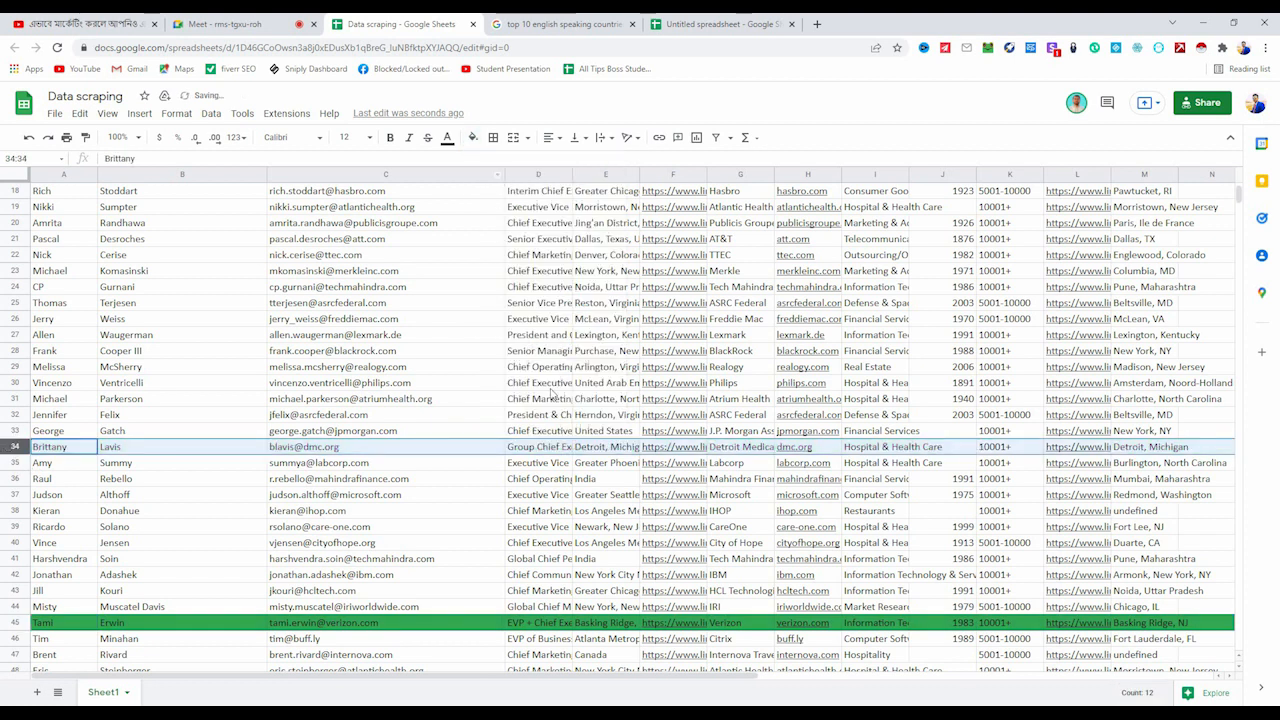
Center the email addresses in C2:C45 of Data scraping horizontally, from the first contact through the green row.
scroll(516, 440, "up", 5)
scroll(516, 444, "down", 1)
scroll(516, 444, "up", 1)
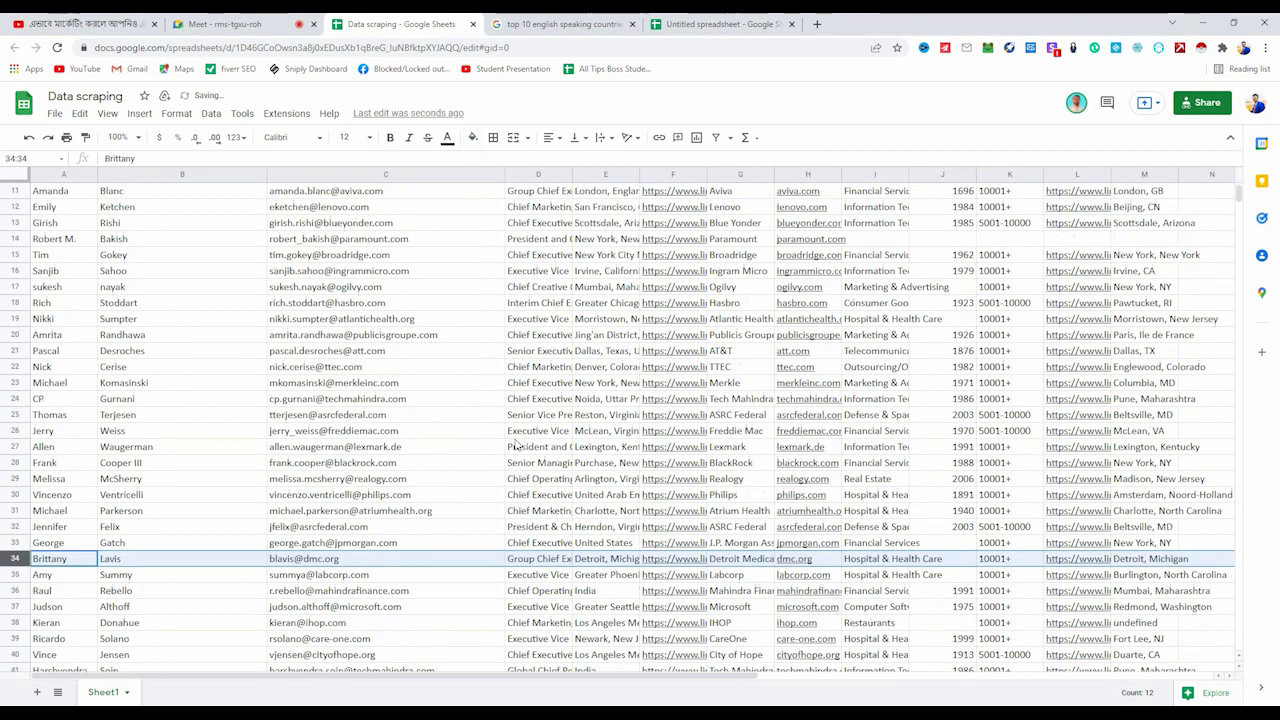
scroll(433, 213, "down", 13)
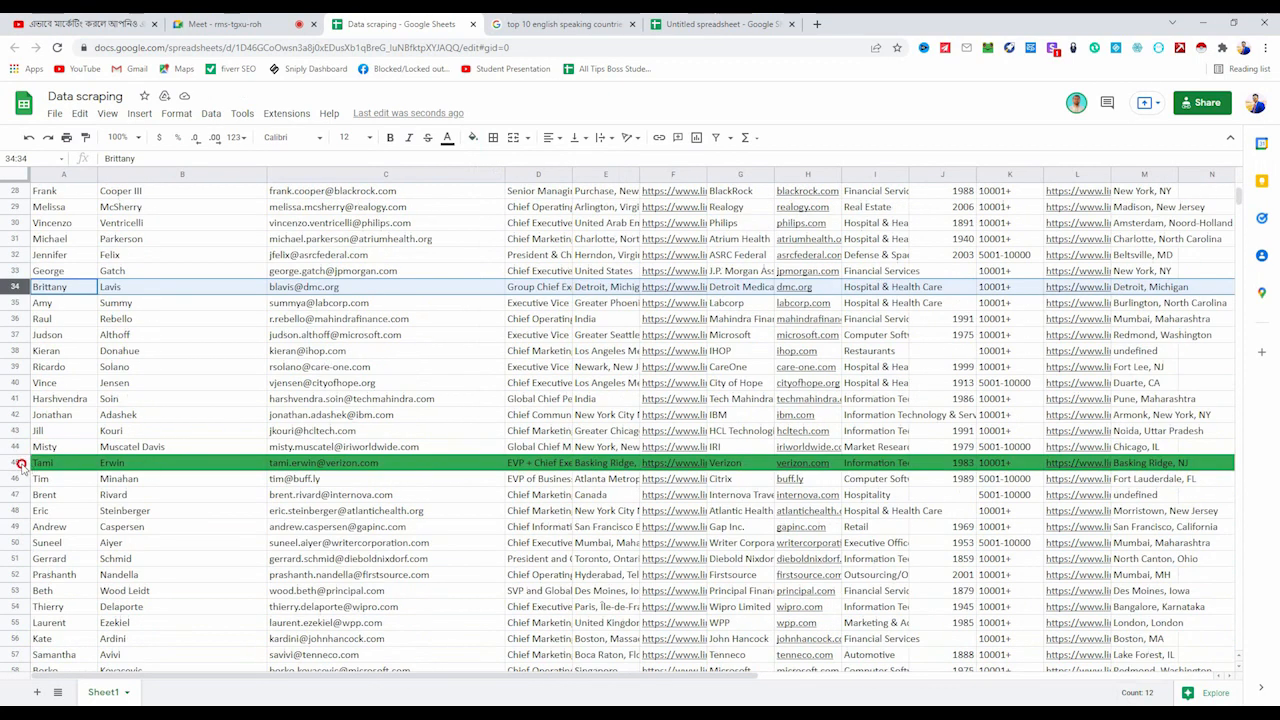
left_click(20, 463)
scroll(211, 414, "up", 14)
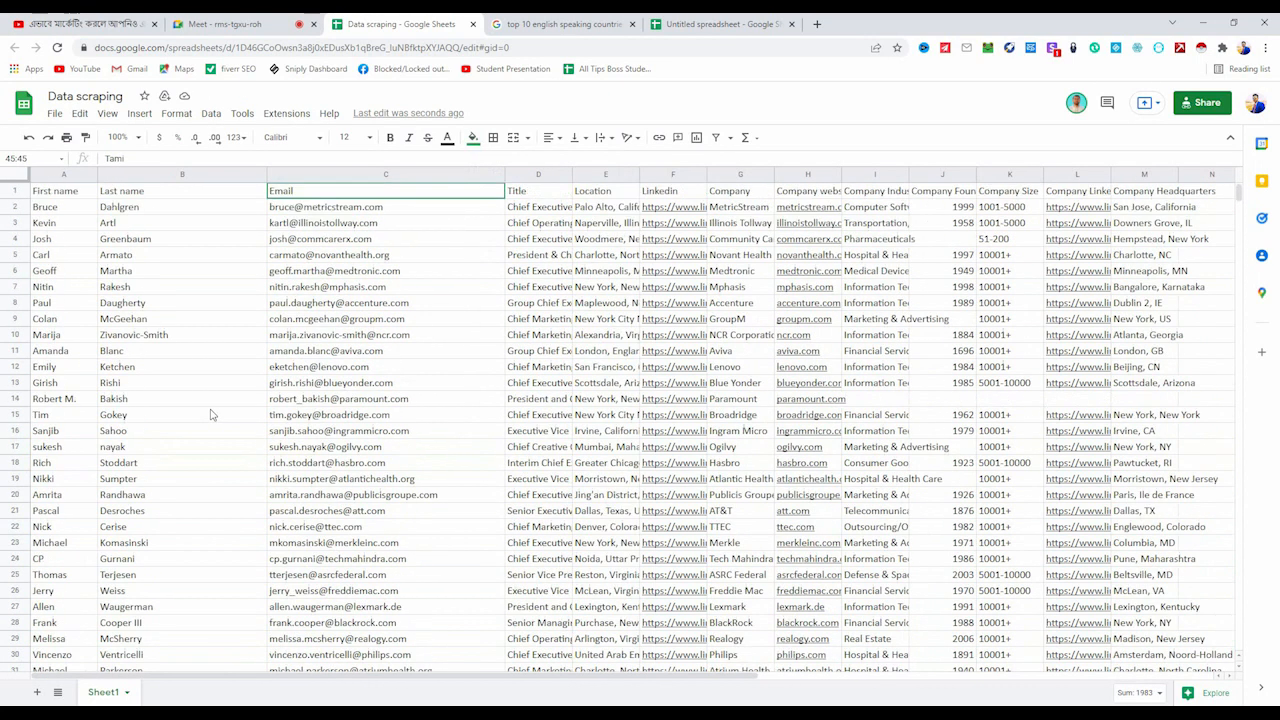
left_click_drag(437, 212, 434, 431)
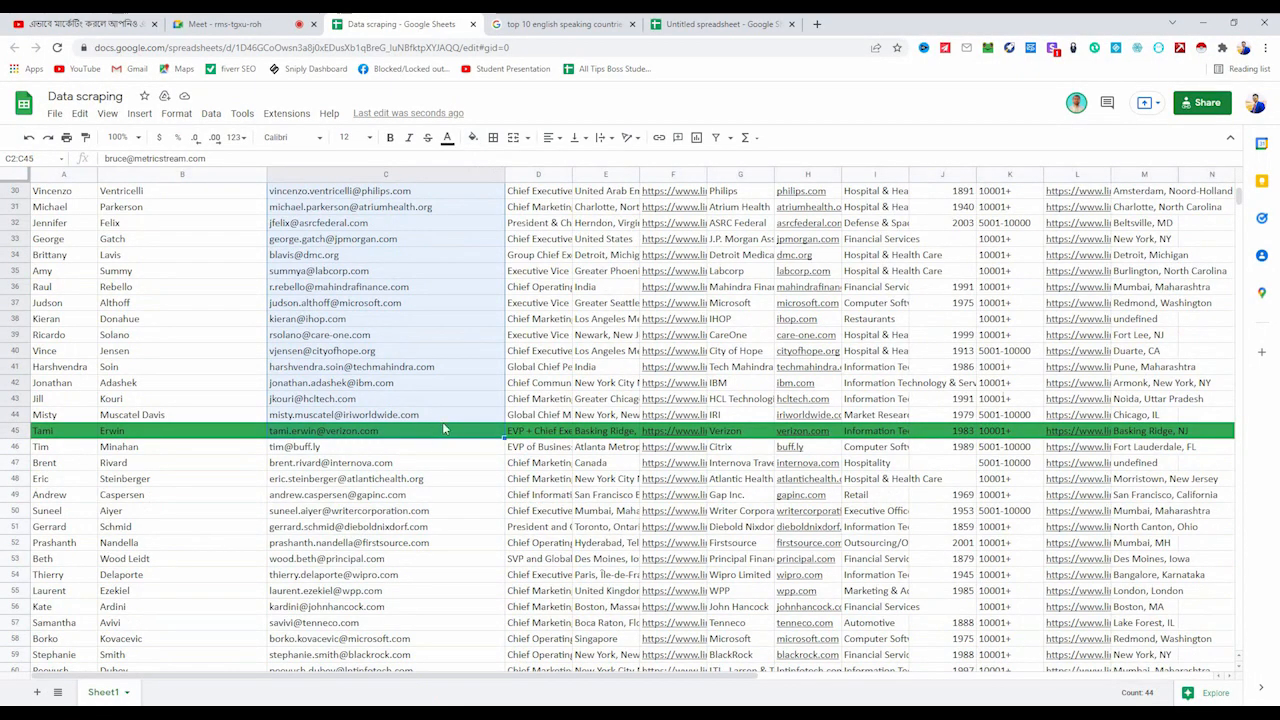
scroll(444, 429, "up", 6)
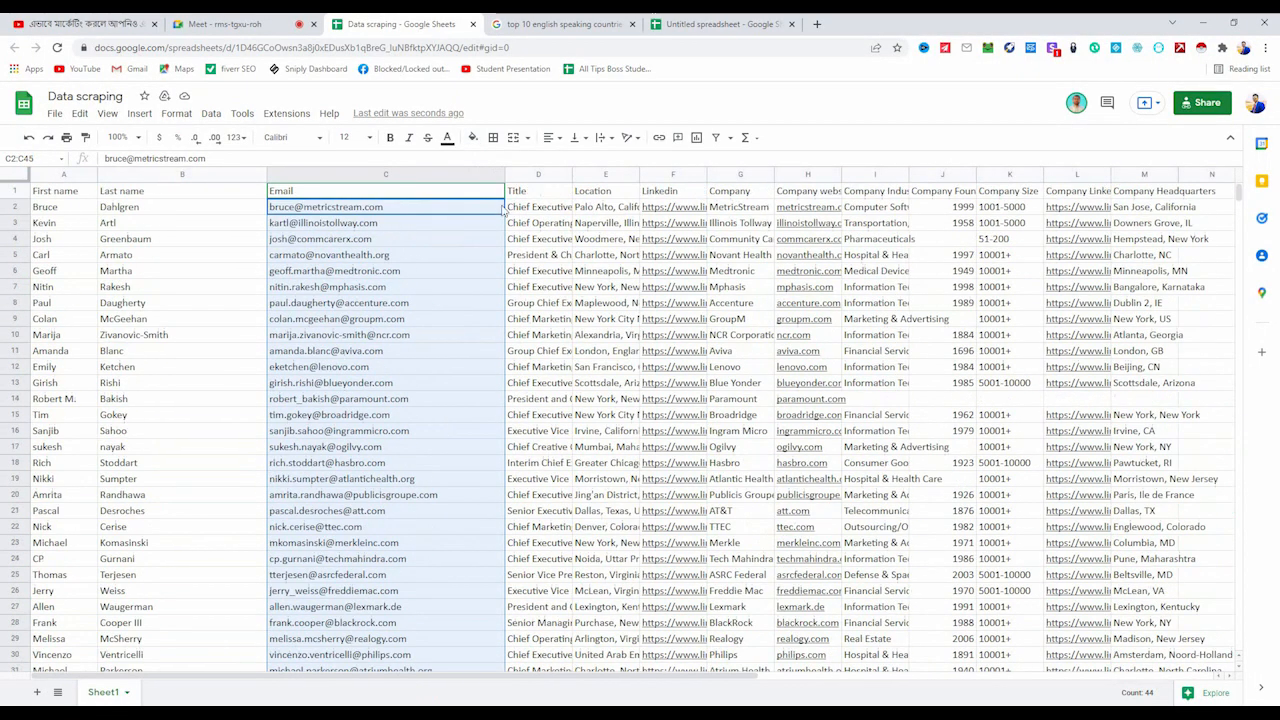
left_click(553, 137)
left_click(567, 160)
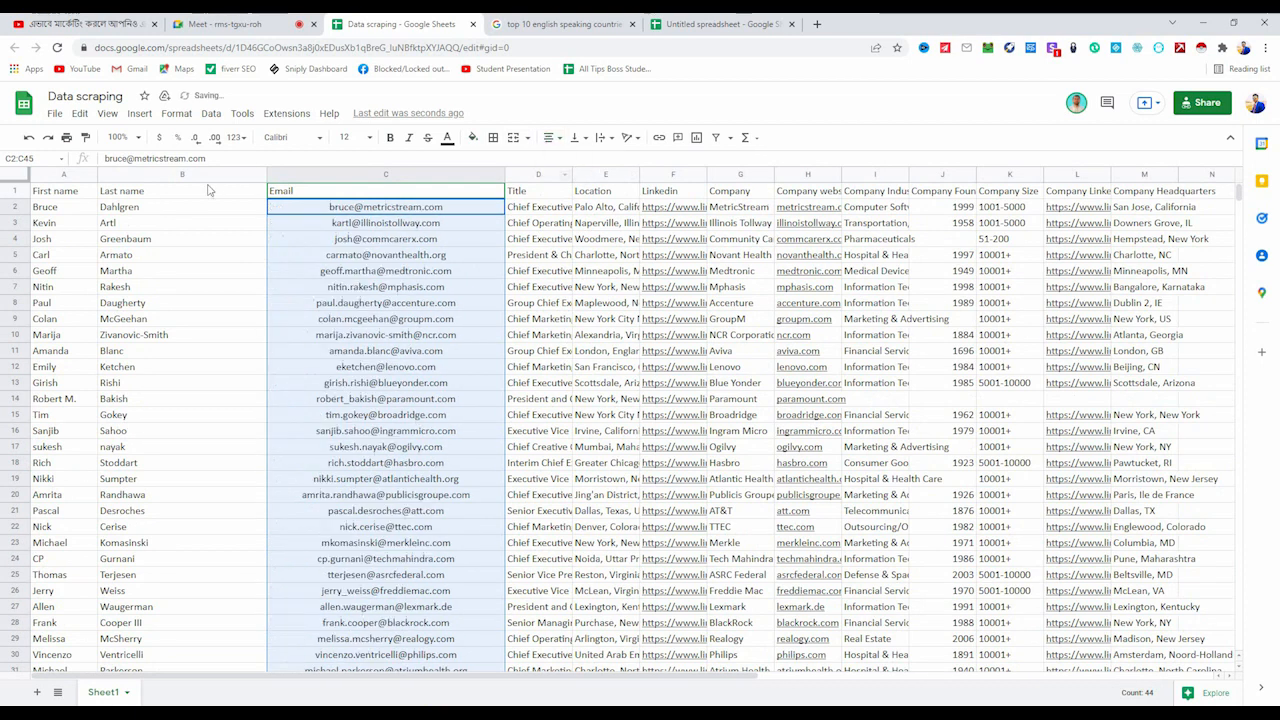
Center the contents of the Last name and First name columns horizontally.
left_click(216, 176)
left_click(549, 138)
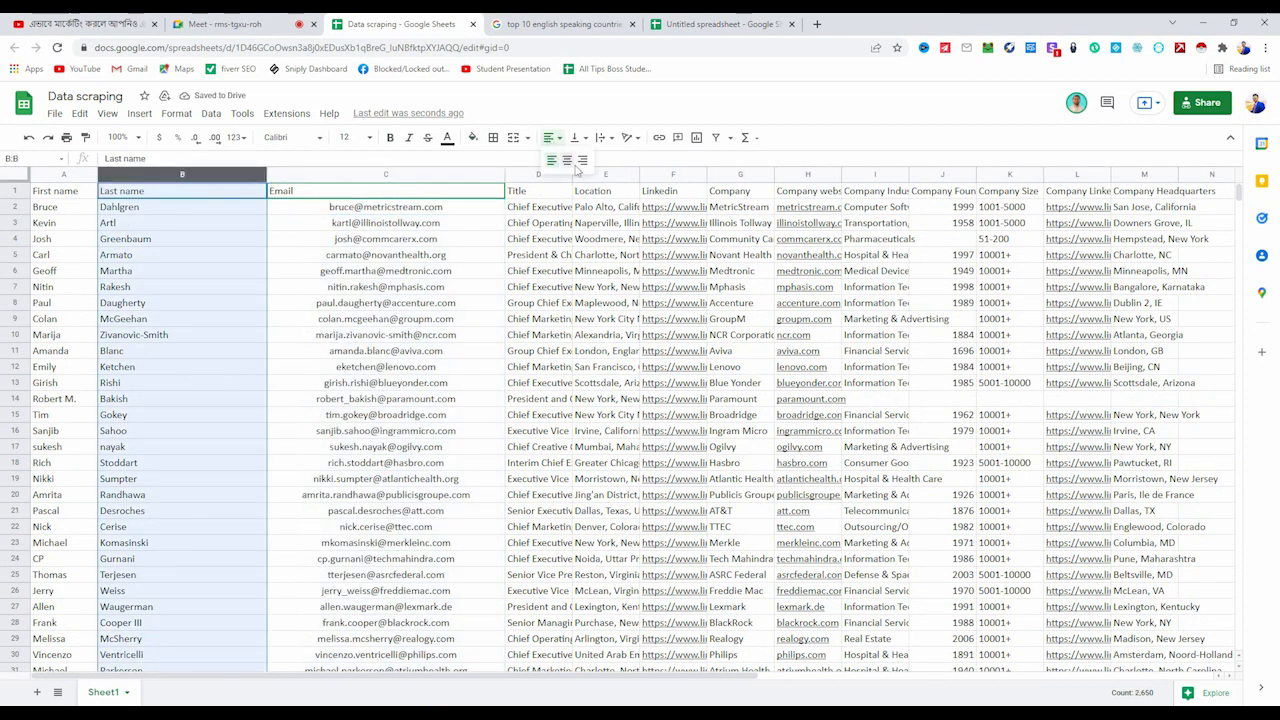
left_click(568, 162)
left_click(84, 176)
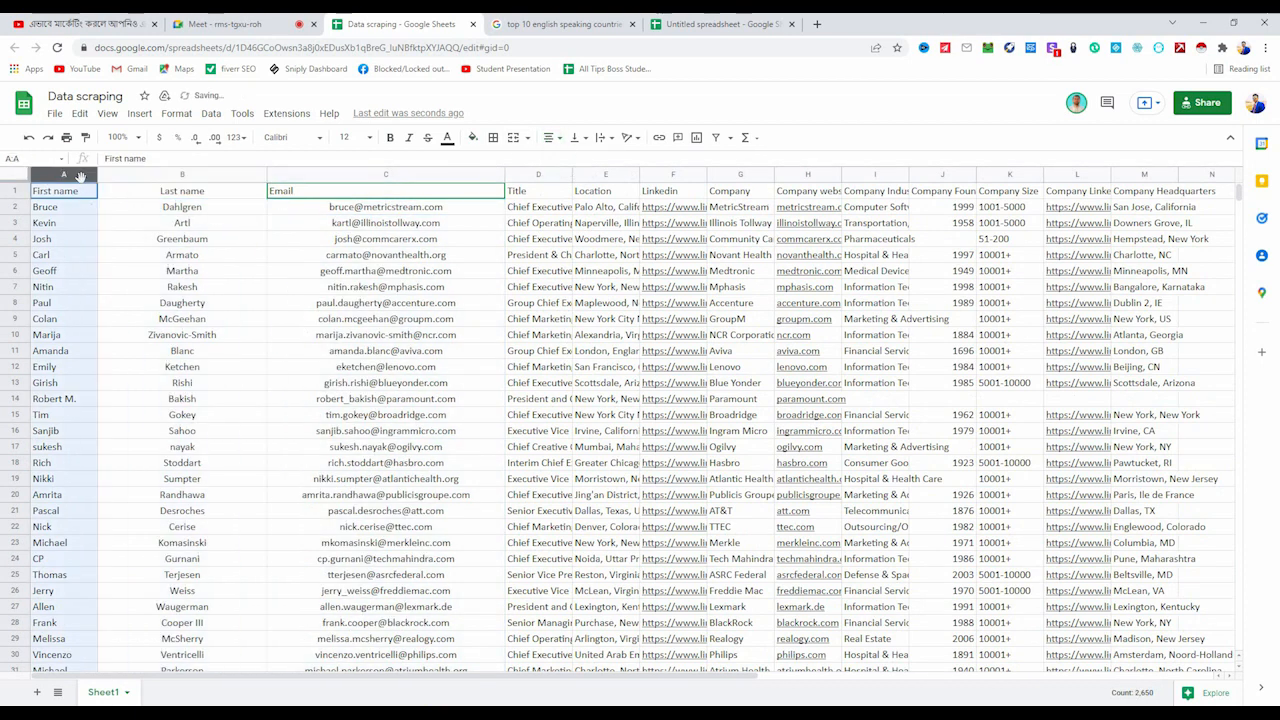
left_click(549, 138)
left_click(568, 162)
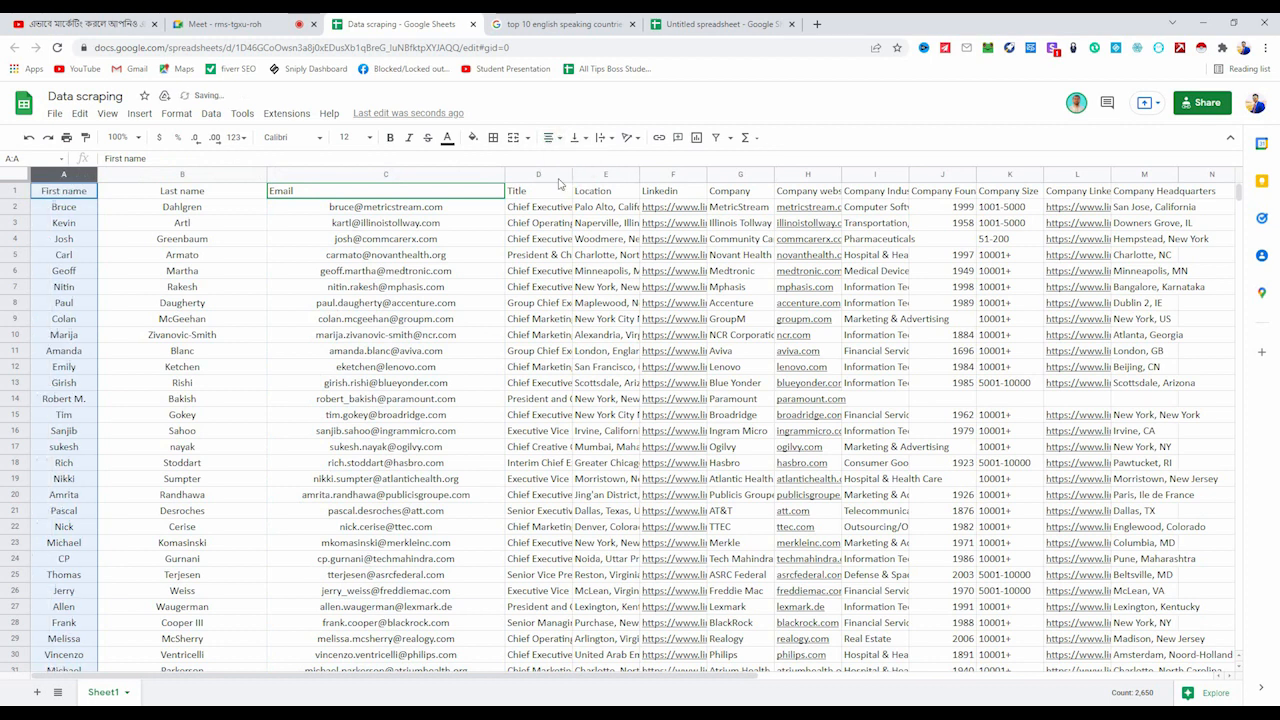
Center the contents of the Title column horizontally.
left_click(555, 176)
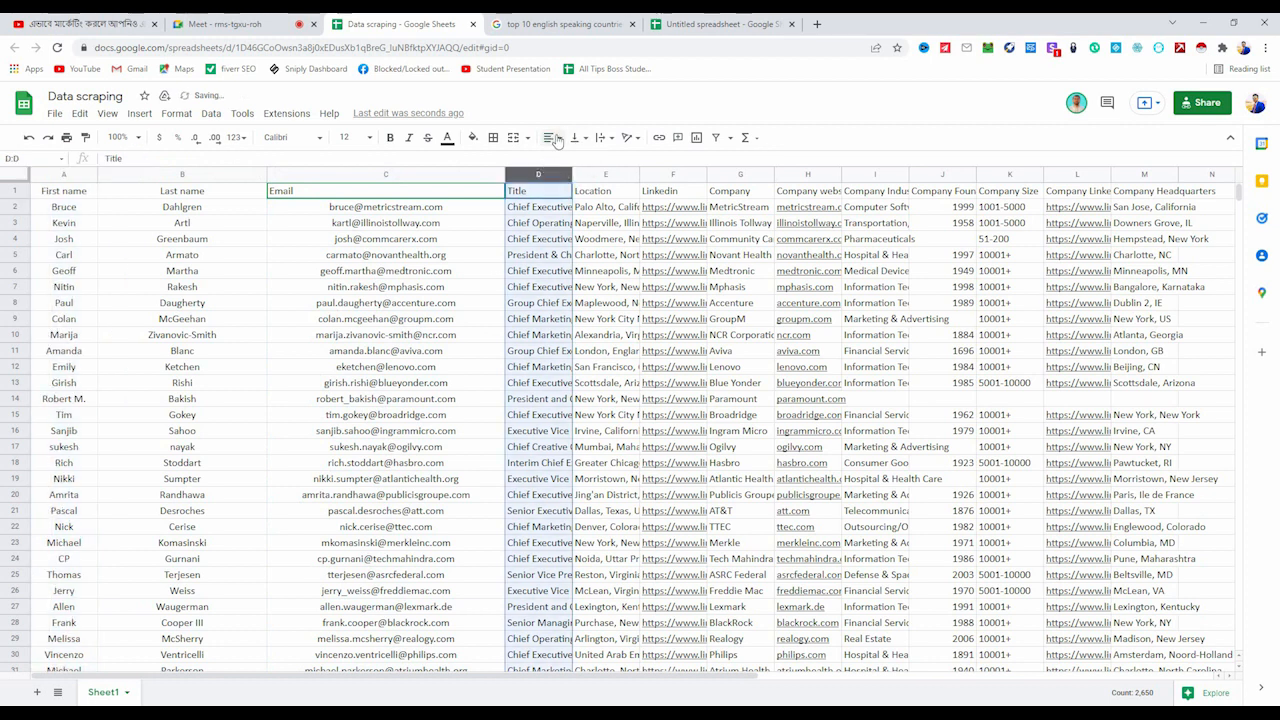
left_click(549, 138)
left_click(564, 162)
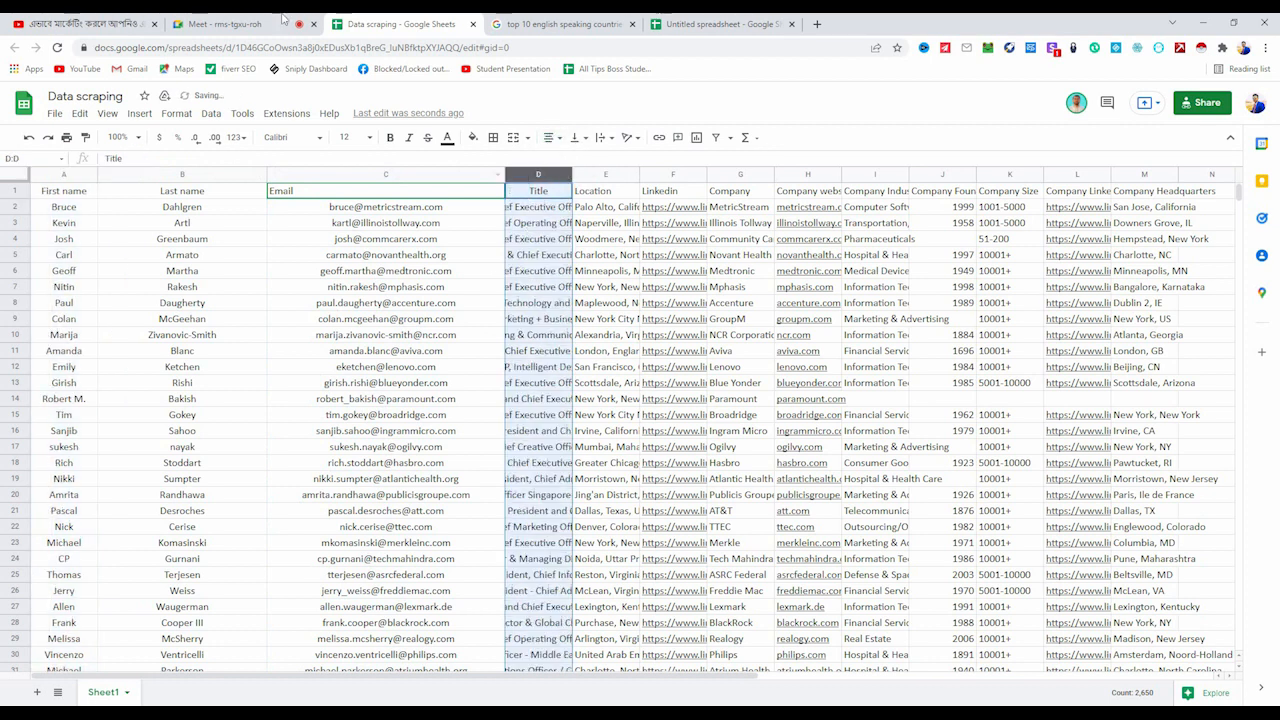
Switch to the Google Meet call to handle the pending join request.
left_click(283, 20)
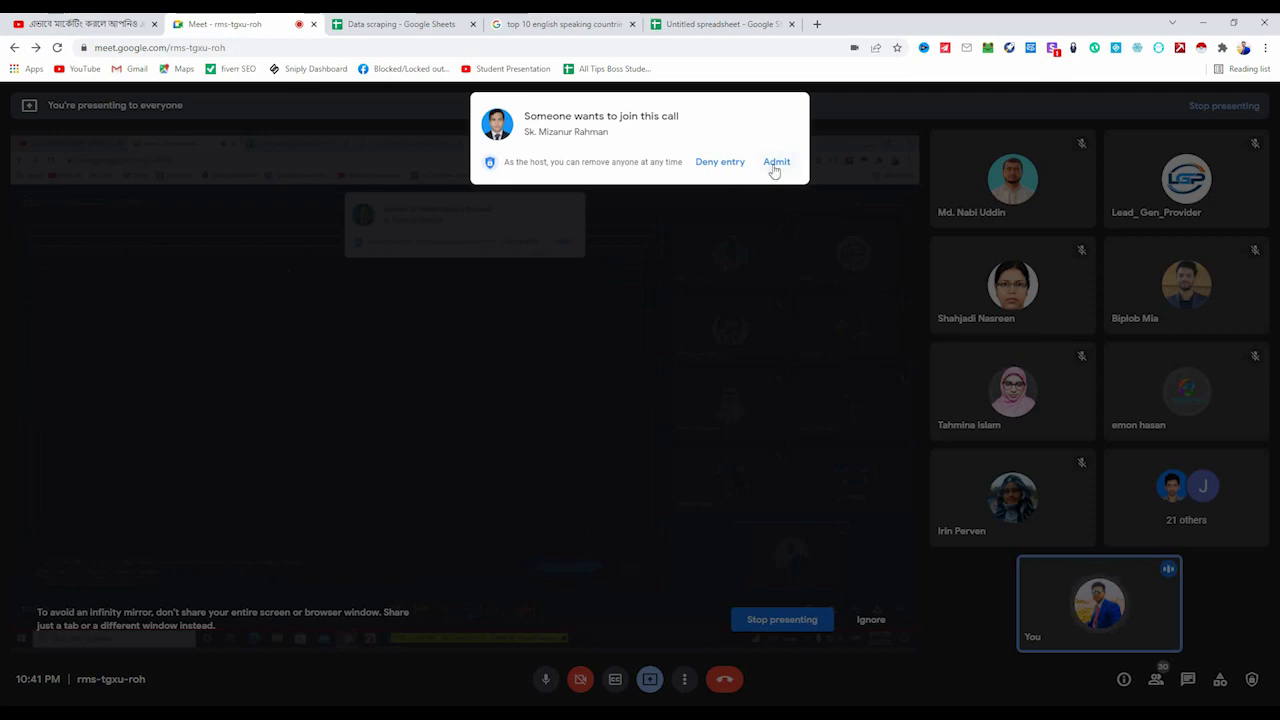